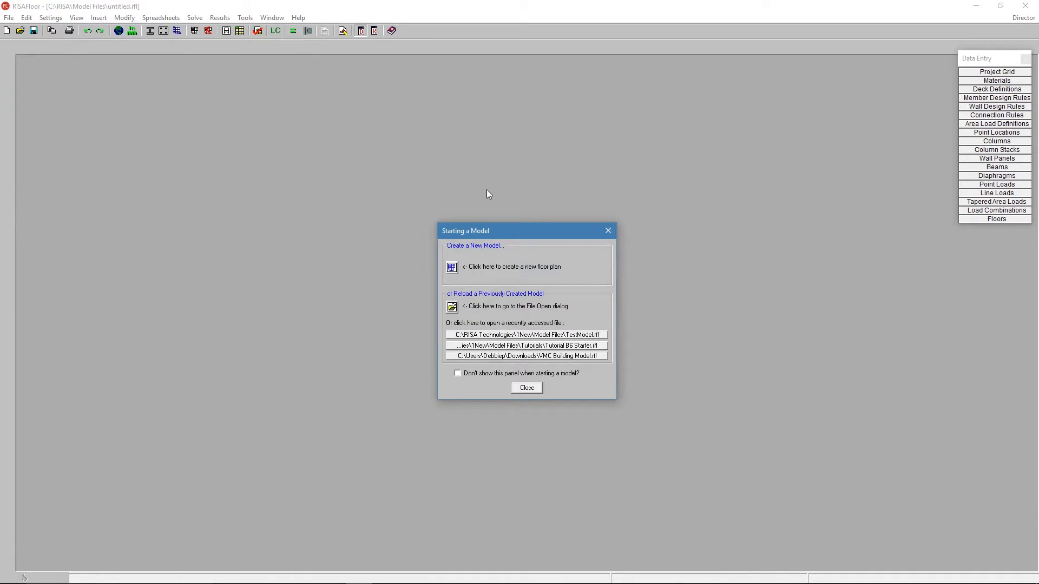
- Create a new beam-supported floor plan at an elevation of 10 ft
{"action": "left_click", "coordinate": [452, 269]}
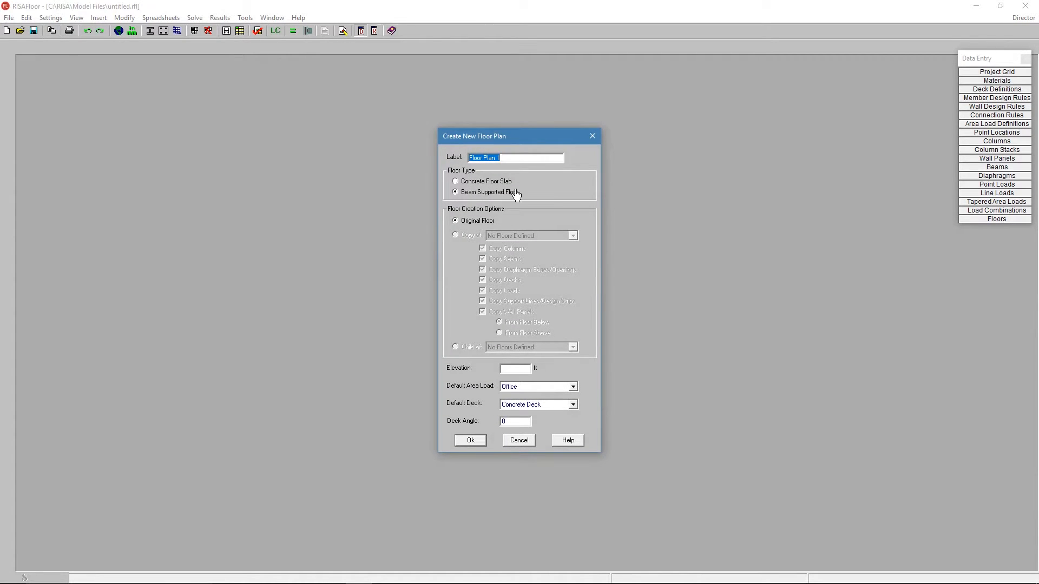
{"action": "left_click", "coordinate": [517, 370]}
{"action": "type", "text": "10"}
{"action": "key", "text": "Return"}
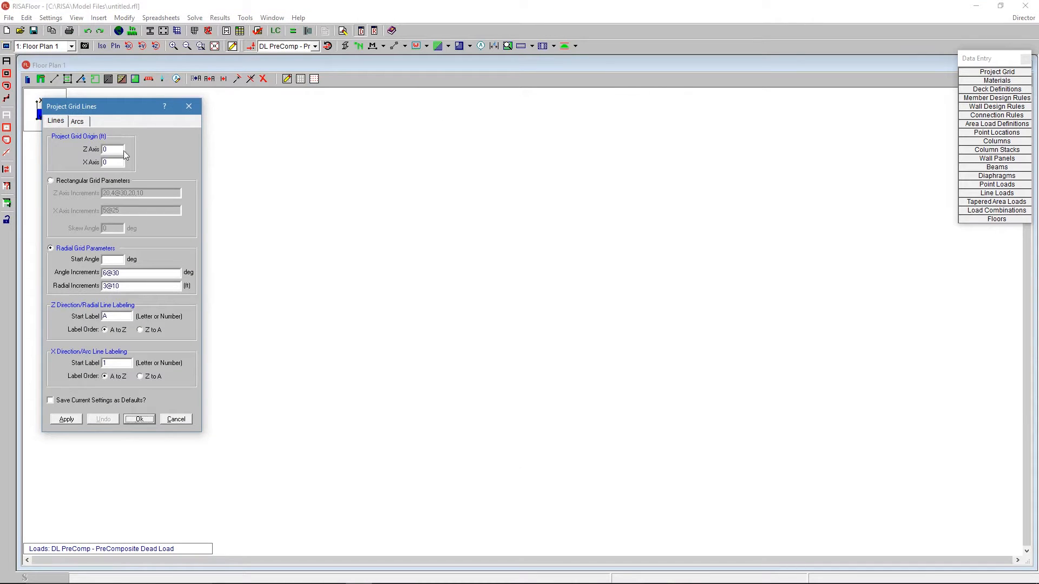
- Generate a rectangular project grid with Z-axis increments of 20,4@30,20,10 and X-axis increments of 5@25
{"action": "left_click_drag", "start_coordinate": [120, 111], "coordinate": [188, 104]}
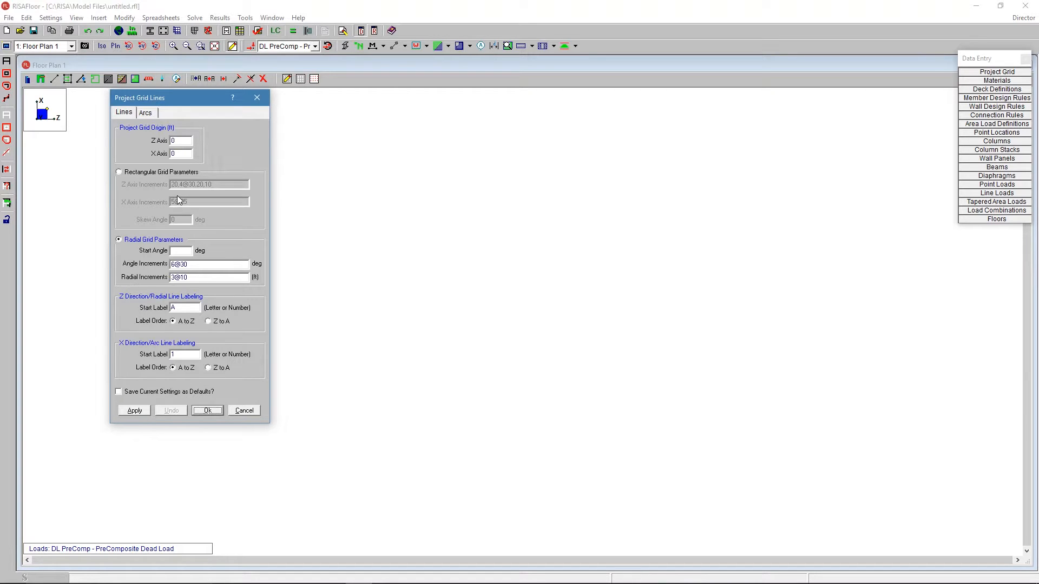
{"action": "left_click", "coordinate": [166, 173]}
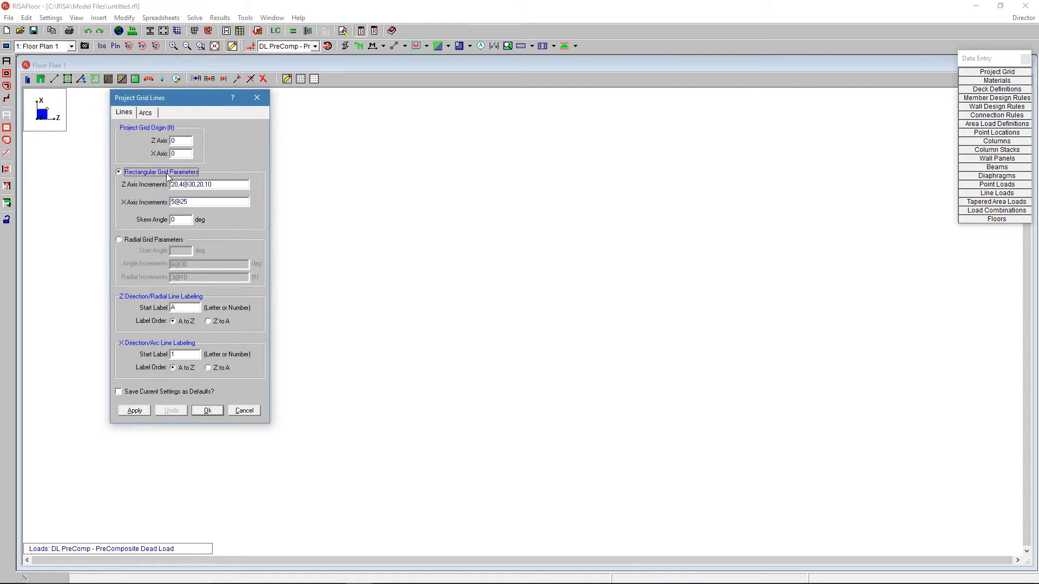
{"action": "left_click", "coordinate": [139, 245]}
{"action": "left_click", "coordinate": [142, 172]}
{"action": "left_click", "coordinate": [230, 185]}
{"action": "left_click_drag", "start_coordinate": [218, 187], "coordinate": [158, 188]}
{"action": "left_click_drag", "start_coordinate": [194, 201], "coordinate": [161, 198]}
{"action": "left_click", "coordinate": [172, 185]}
{"action": "left_click", "coordinate": [181, 184]}
{"action": "left_click_drag", "start_coordinate": [189, 202], "coordinate": [170, 201]}
{"action": "left_click", "coordinate": [131, 411]}
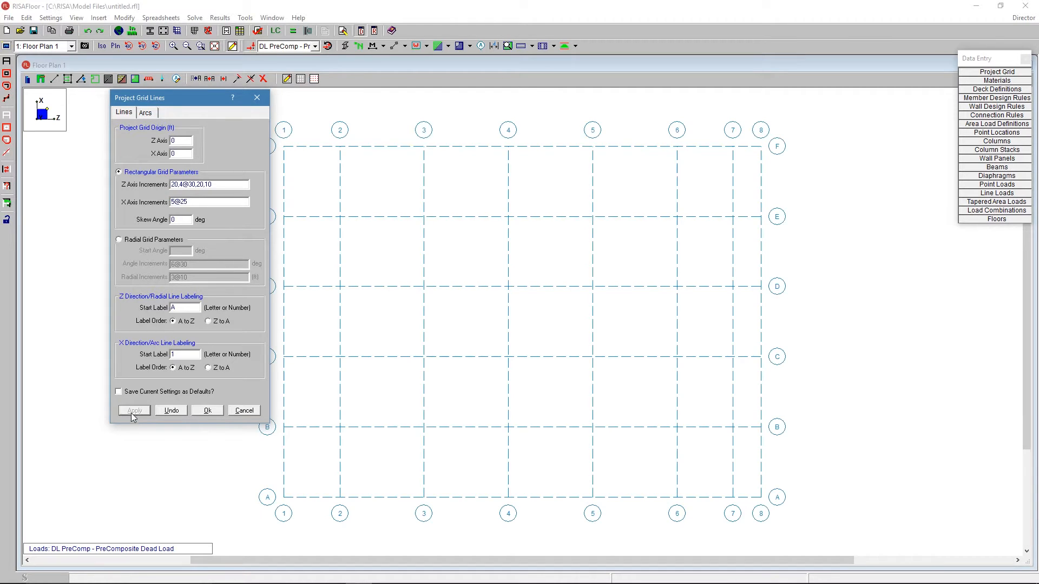
- Undo the generated grid and regenerate the rectangular grid with Z-axis increments of 10,4@30,20,10
{"action": "left_click_drag", "start_coordinate": [191, 102], "coordinate": [136, 136]}
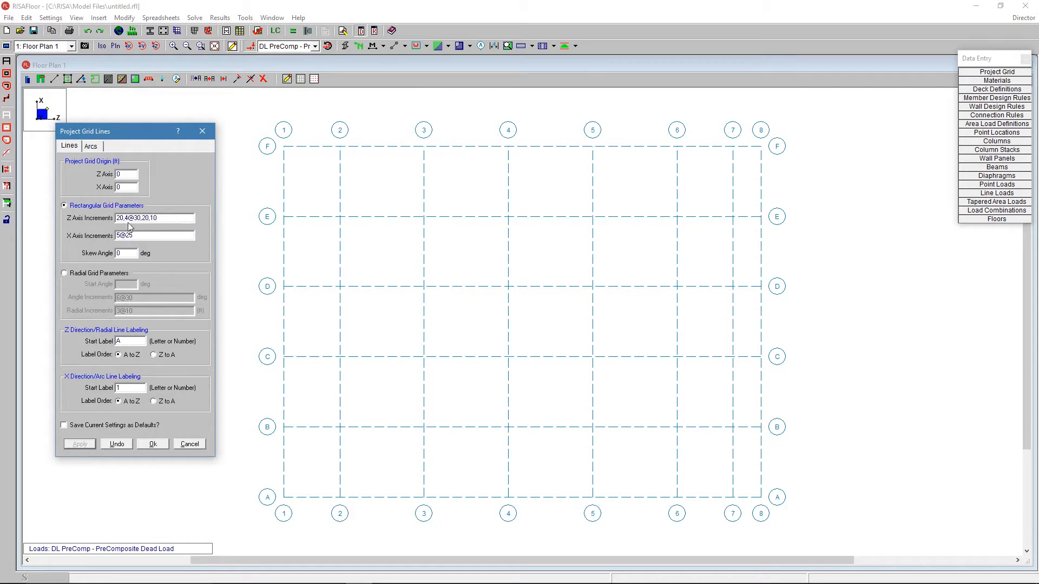
{"action": "left_click", "coordinate": [117, 445]}
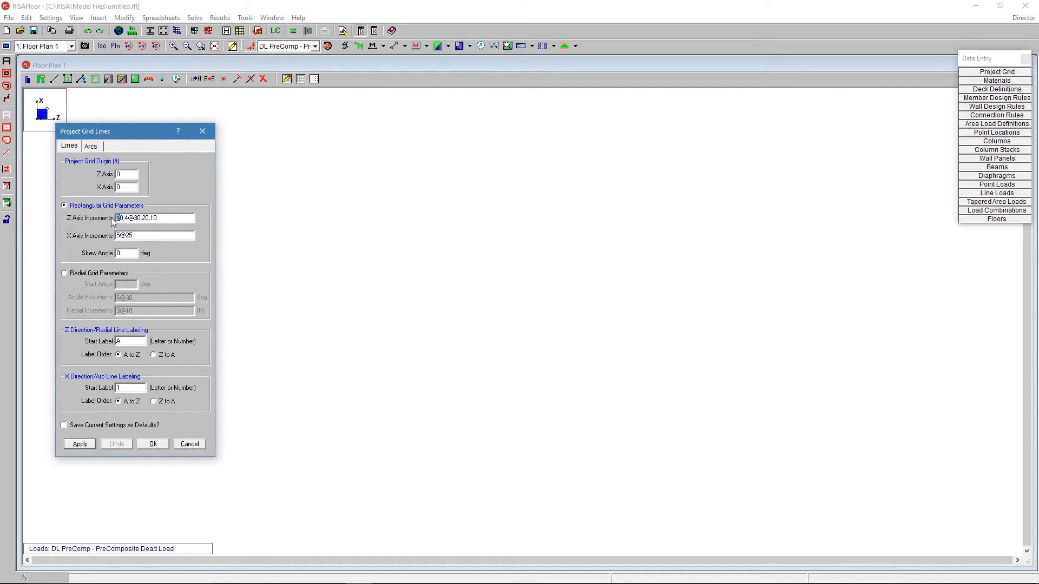
{"action": "left_click", "coordinate": [87, 445]}
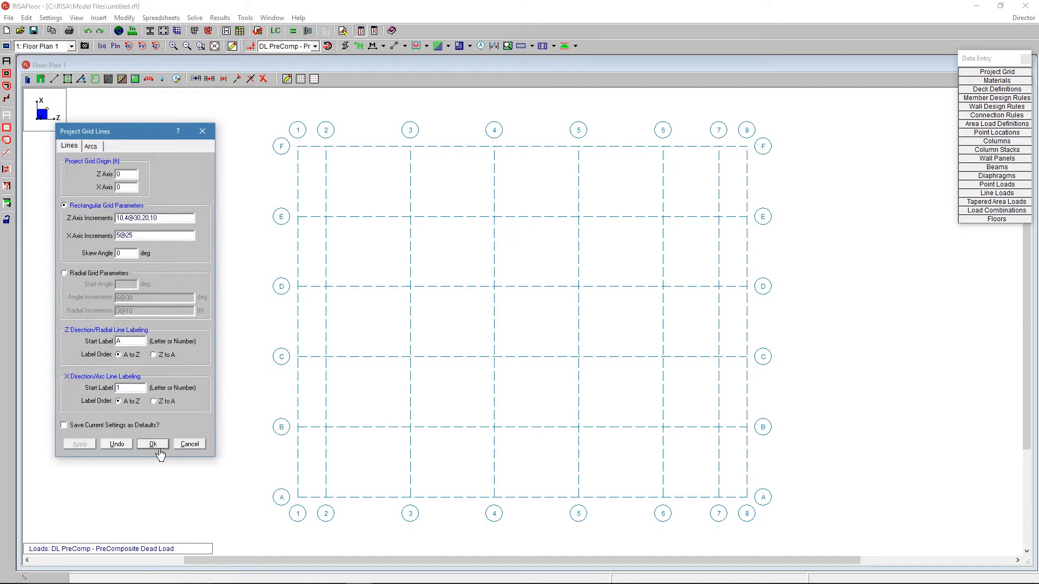
{"action": "left_click", "coordinate": [102, 273]}
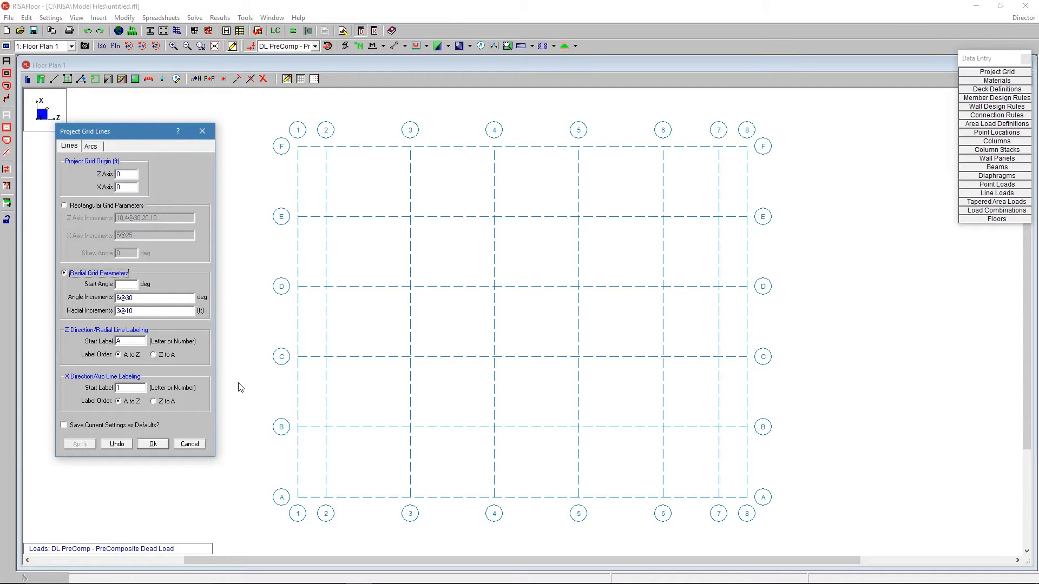
{"action": "left_click", "coordinate": [101, 206]}
{"action": "left_click", "coordinate": [153, 444]}
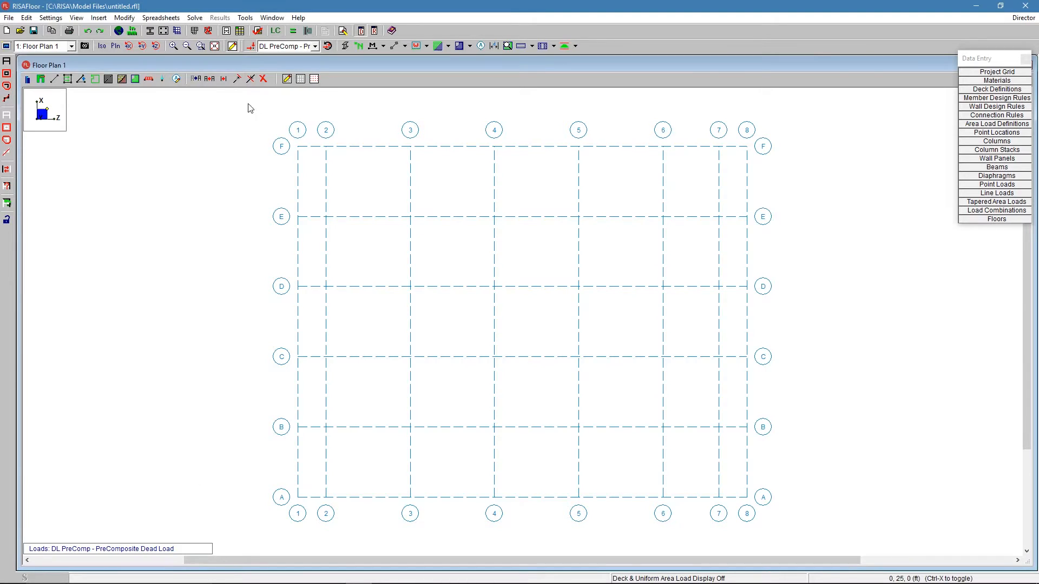
- Turn off the start bubble of grid line 2
{"action": "double_click", "coordinate": [326, 183]}
{"action": "left_click_drag", "start_coordinate": [516, 172], "coordinate": [534, 159]}
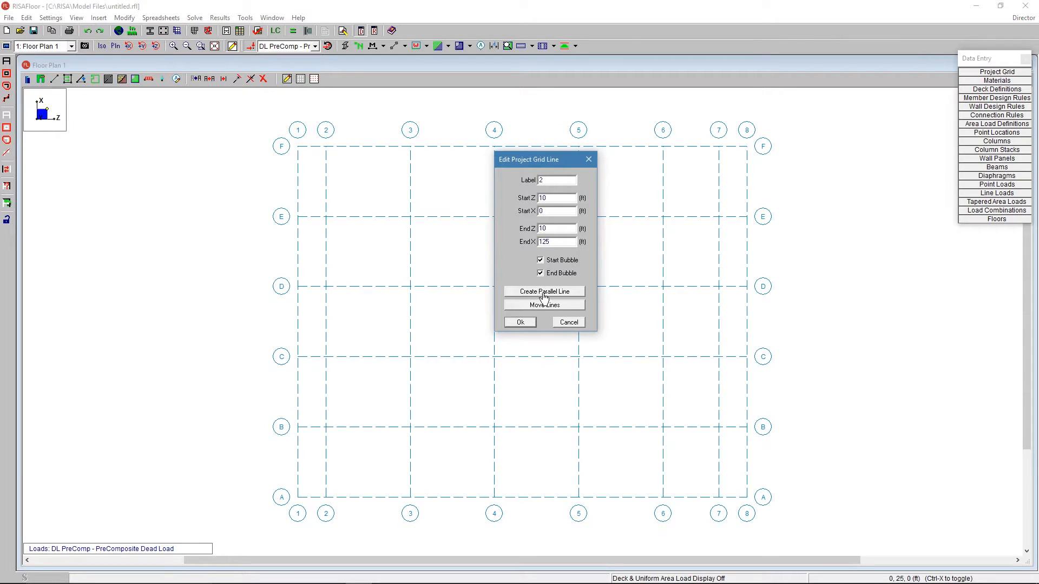
{"action": "left_click", "coordinate": [540, 273]}
{"action": "left_click", "coordinate": [521, 322]}
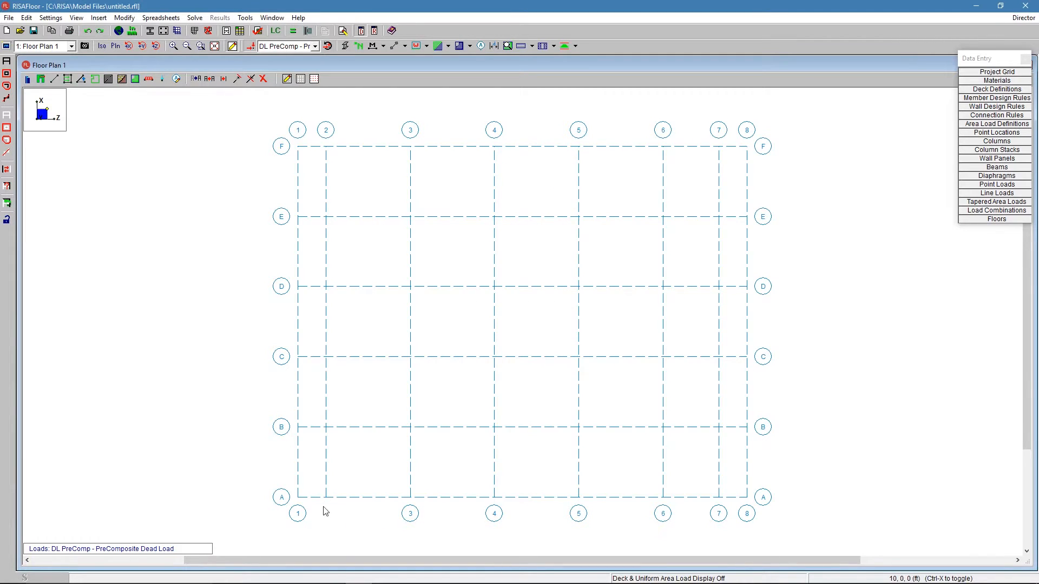
- Review the settings of grid line 2 and the spreadsheet of all project grid lines
{"action": "double_click", "coordinate": [327, 242]}
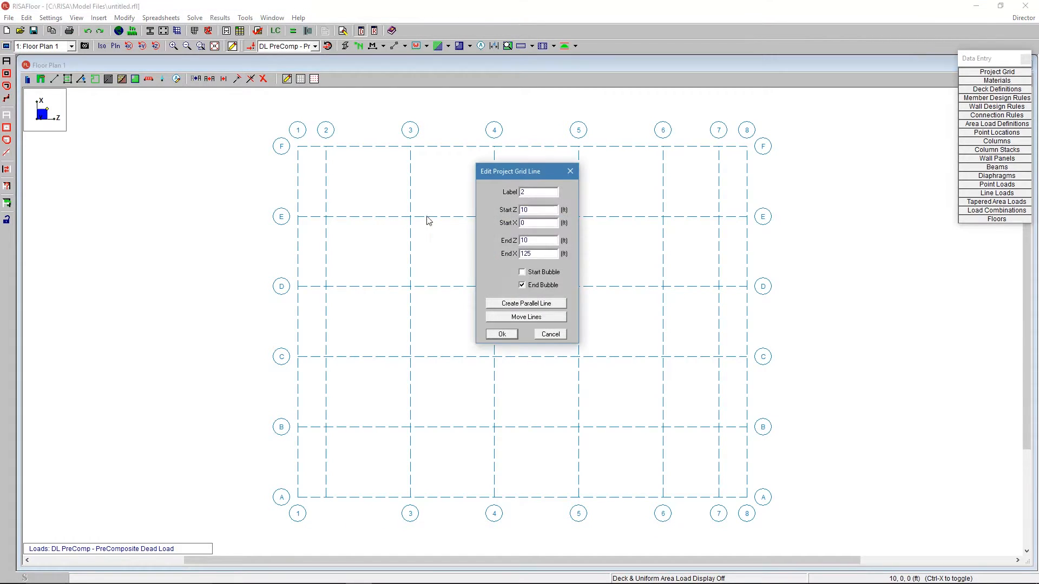
{"action": "left_click", "coordinate": [506, 336]}
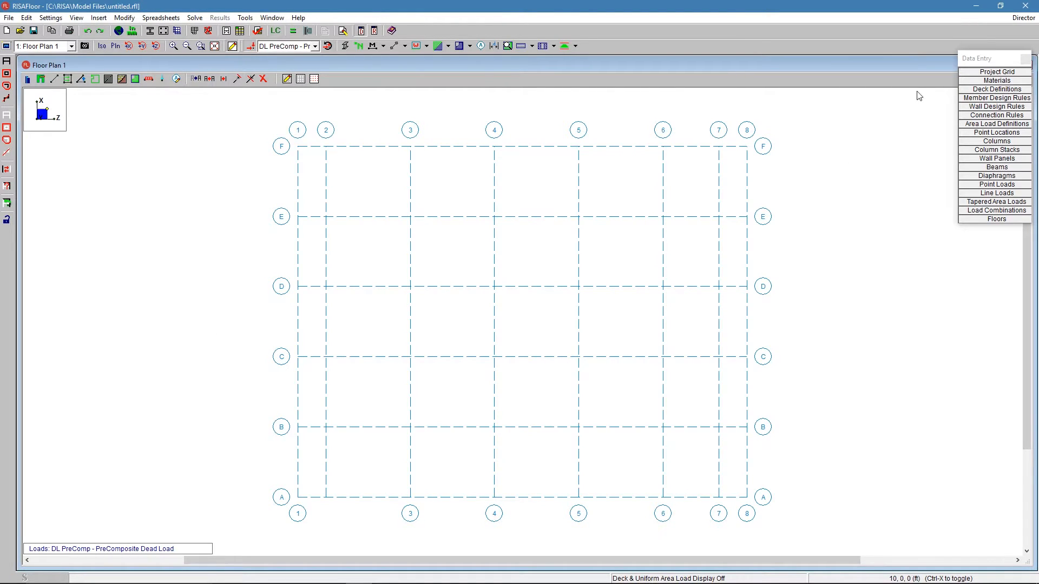
{"action": "left_click", "coordinate": [987, 73]}
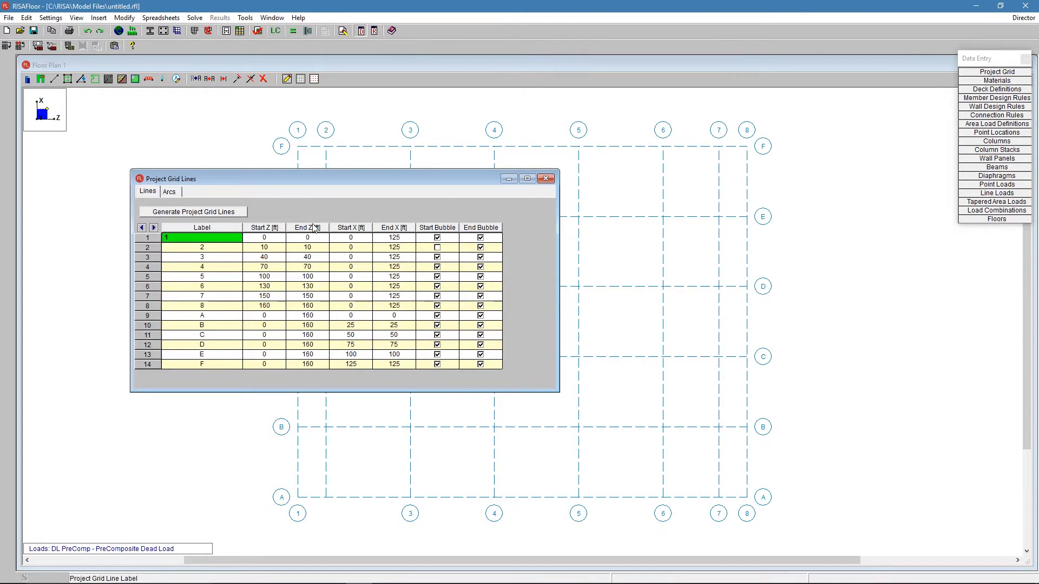
{"action": "left_click", "coordinate": [546, 179]}
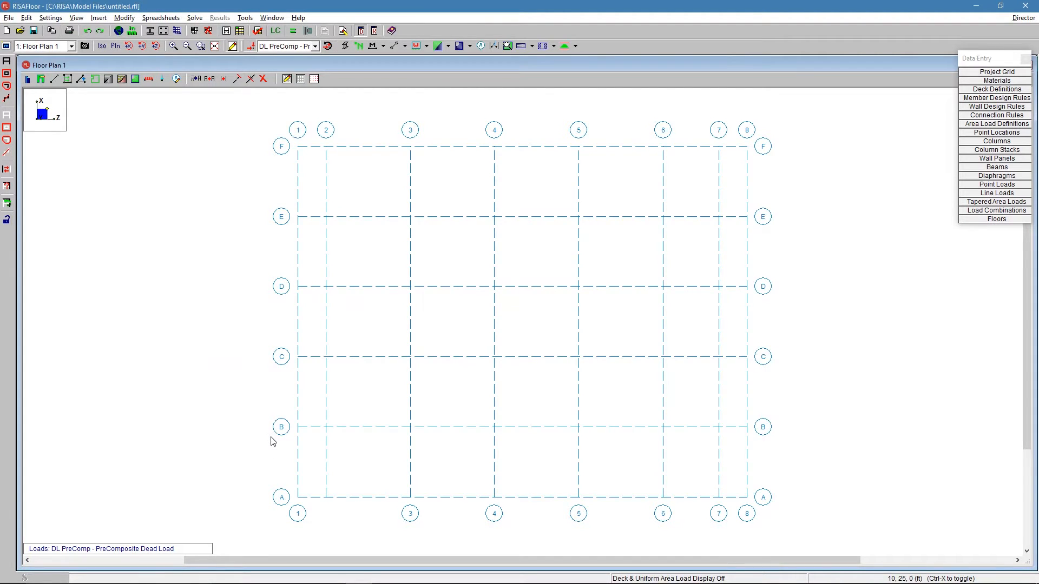
- Switch to Autodesk Revit and open the recent TestGrid project
{"action": "key", "text": "alt+Tab"}
{"action": "key", "text": "alt+Tab"}
{"action": "key", "text": "alt+Tab"}
{"action": "key", "text": "alt+Tab"}
{"action": "key", "text": "alt+Tab"}
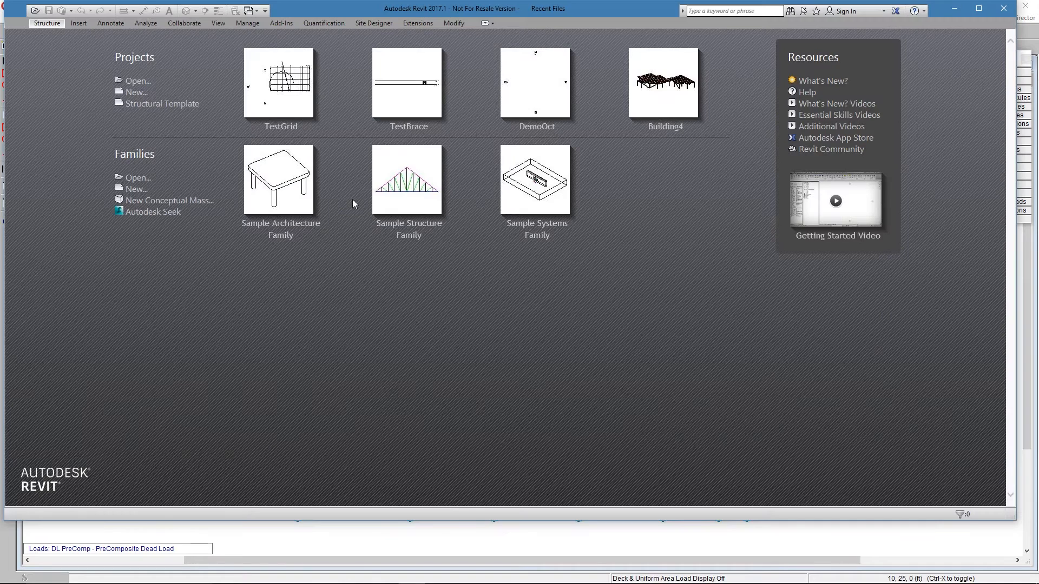
{"action": "left_click", "coordinate": [277, 99]}
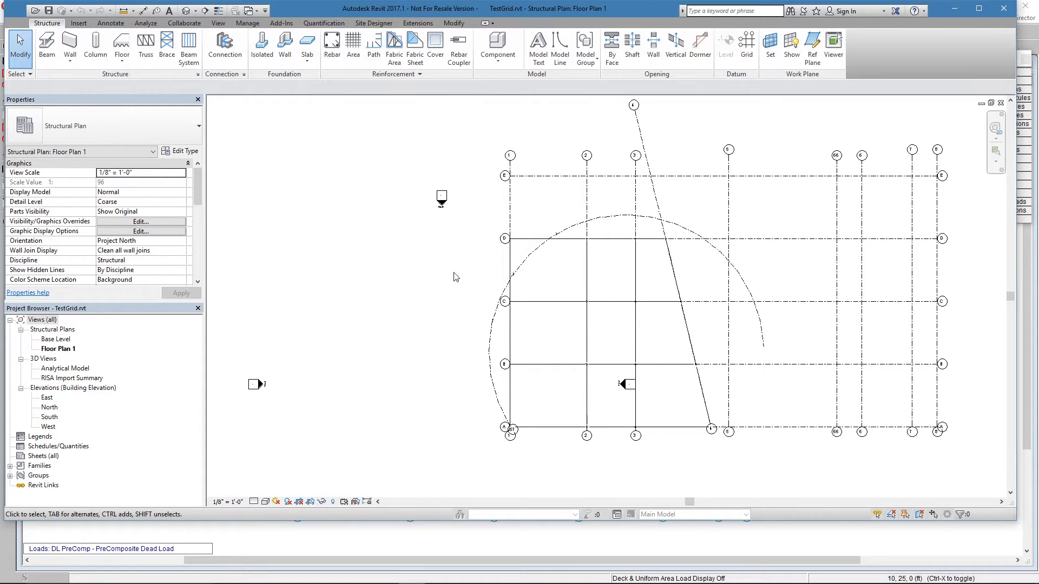
- Save the TestGrid project and export it to RISAFloor, agreeing to save the Revit model, and dismiss the export report
{"action": "left_click", "coordinate": [48, 11]}
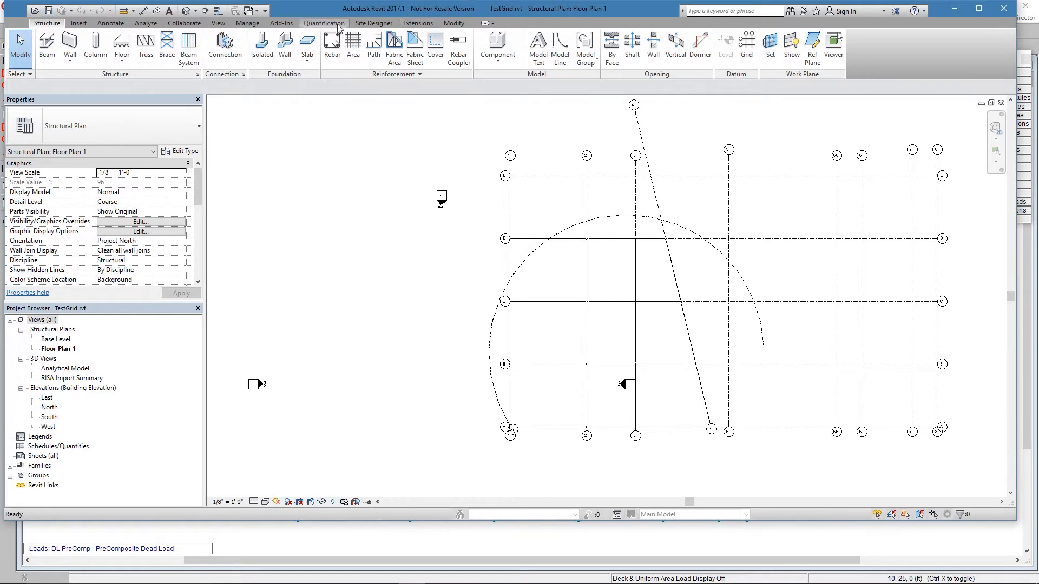
{"action": "left_click", "coordinate": [283, 25]}
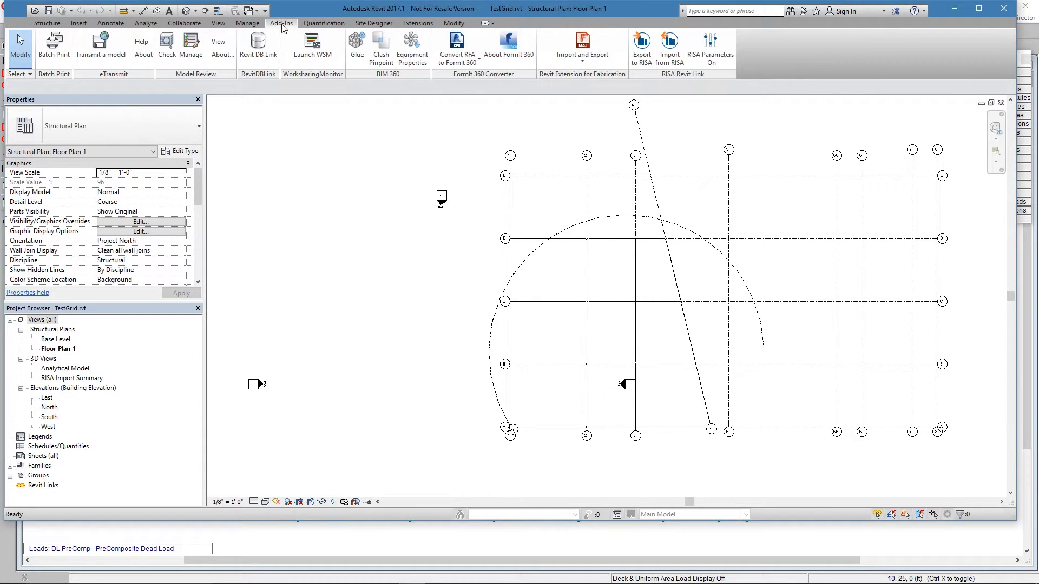
{"action": "left_click", "coordinate": [642, 50]}
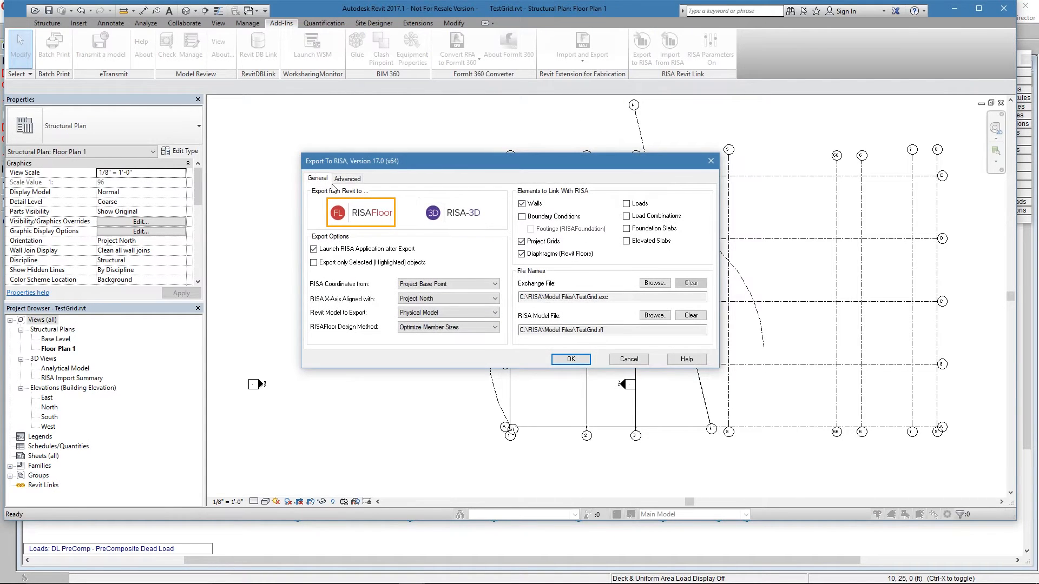
{"action": "left_click", "coordinate": [366, 217]}
{"action": "left_click", "coordinate": [573, 360]}
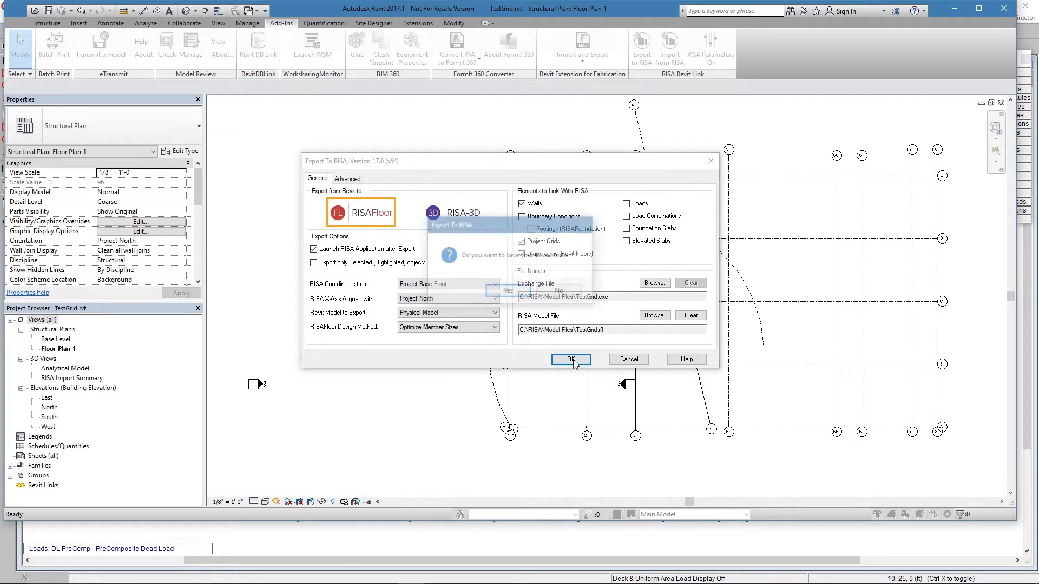
{"action": "left_click", "coordinate": [508, 293]}
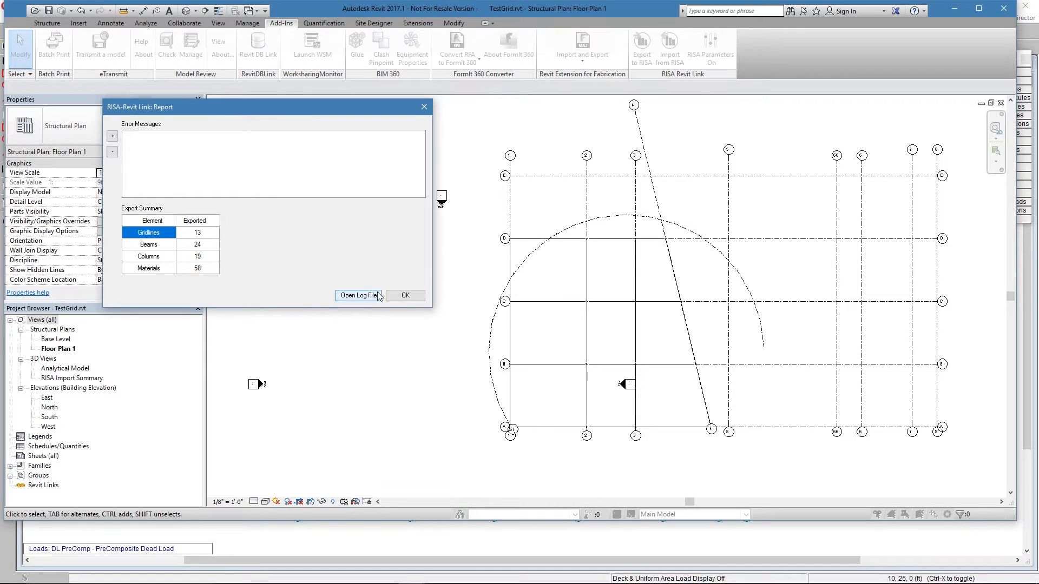
{"action": "left_click", "coordinate": [405, 297]}
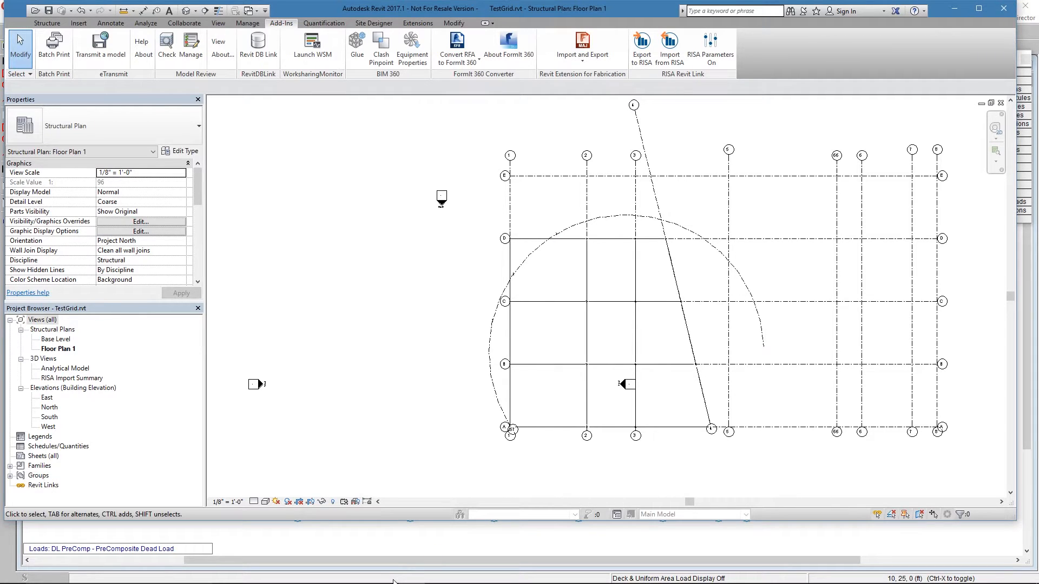
- Switch to RISAFloor and load the exported TestGrid model without saving the changes to untitled.rfl
{"action": "key", "text": "alt+Tab"}
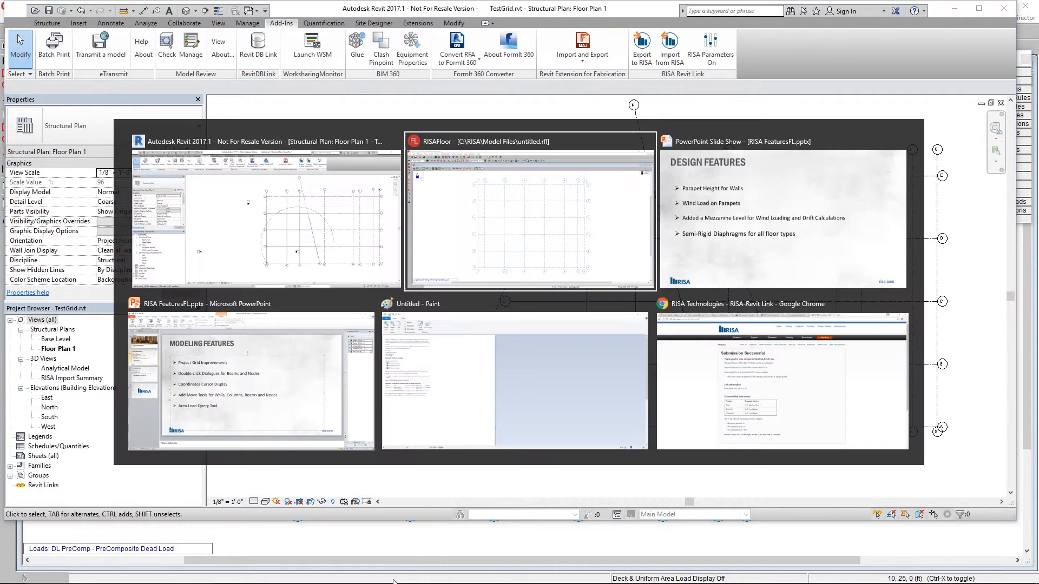
{"action": "key", "text": "alt+Tab"}
{"action": "key", "text": "alt+Tab"}
{"action": "key", "text": "alt+Tab"}
{"action": "key", "text": "alt+Tab"}
{"action": "key", "text": "alt+Tab"}
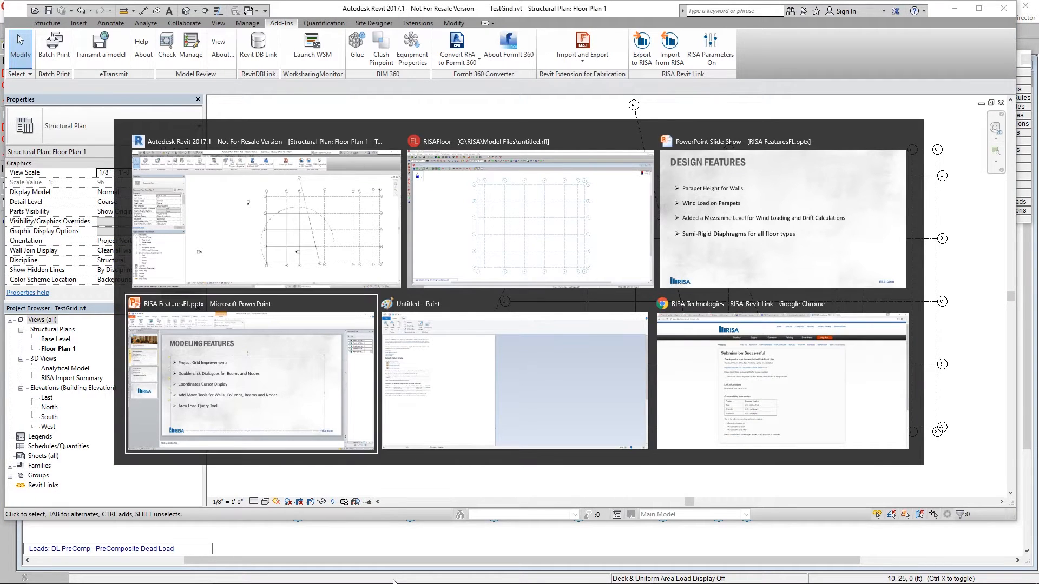
{"action": "key", "text": "alt+Tab"}
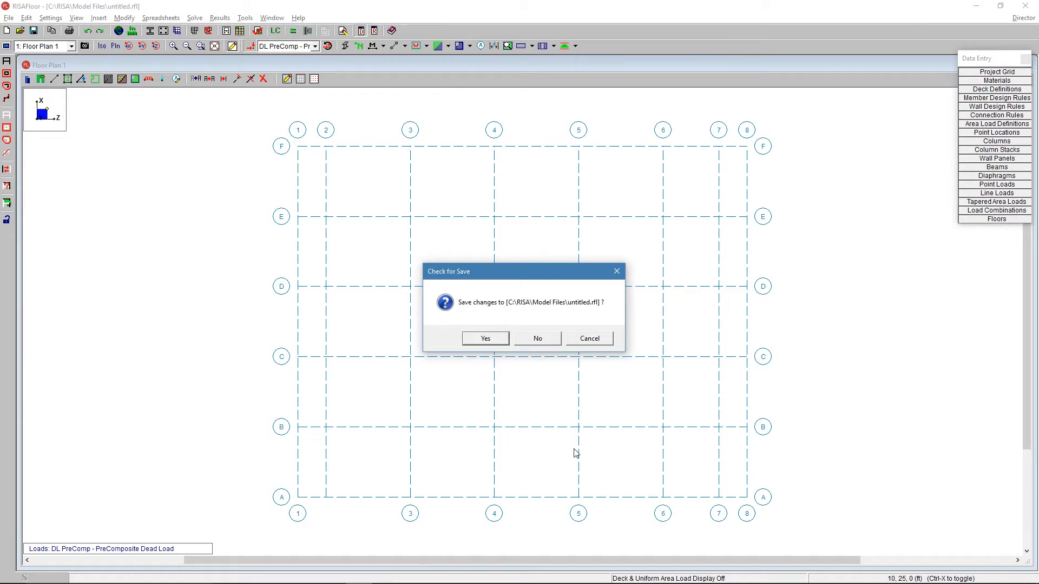
{"action": "left_click", "coordinate": [554, 345]}
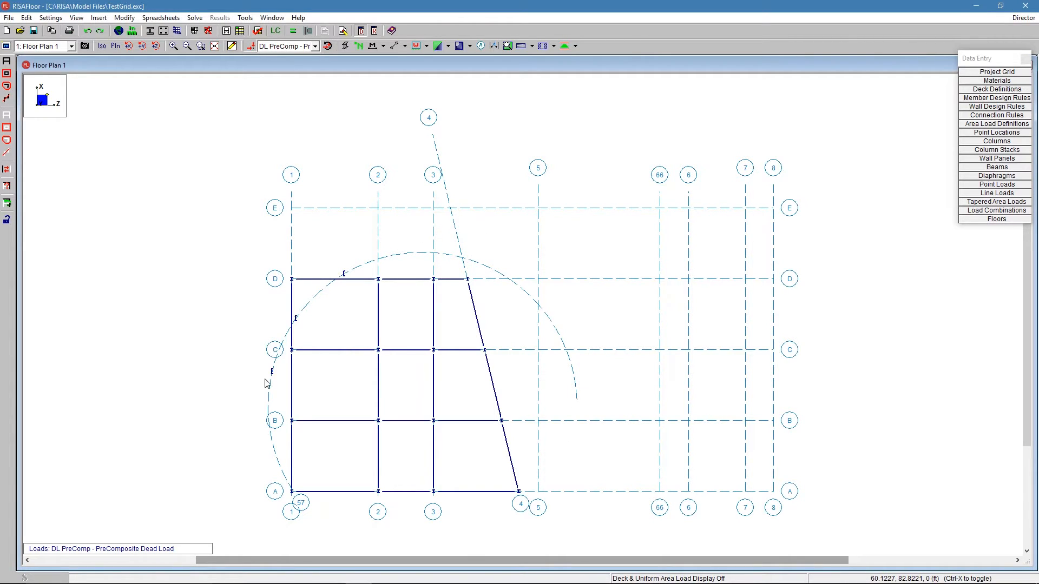
{"action": "scroll", "coordinate": [270, 382], "scroll_direction": "up", "scroll_amount": 1}
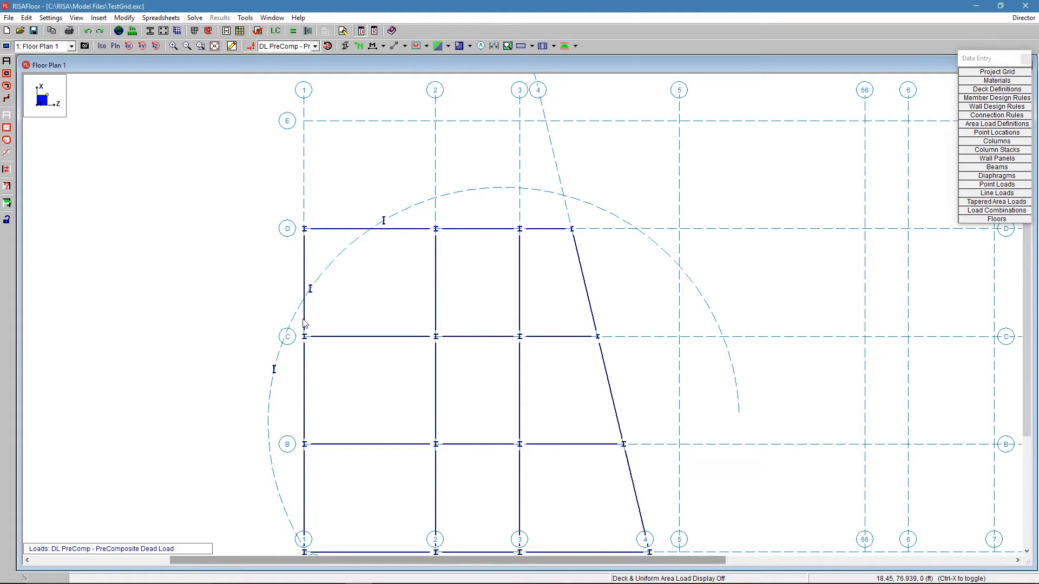
{"action": "scroll", "coordinate": [300, 306], "scroll_direction": "down", "scroll_amount": 1}
{"action": "scroll", "coordinate": [301, 306], "scroll_direction": "down", "scroll_amount": 1}
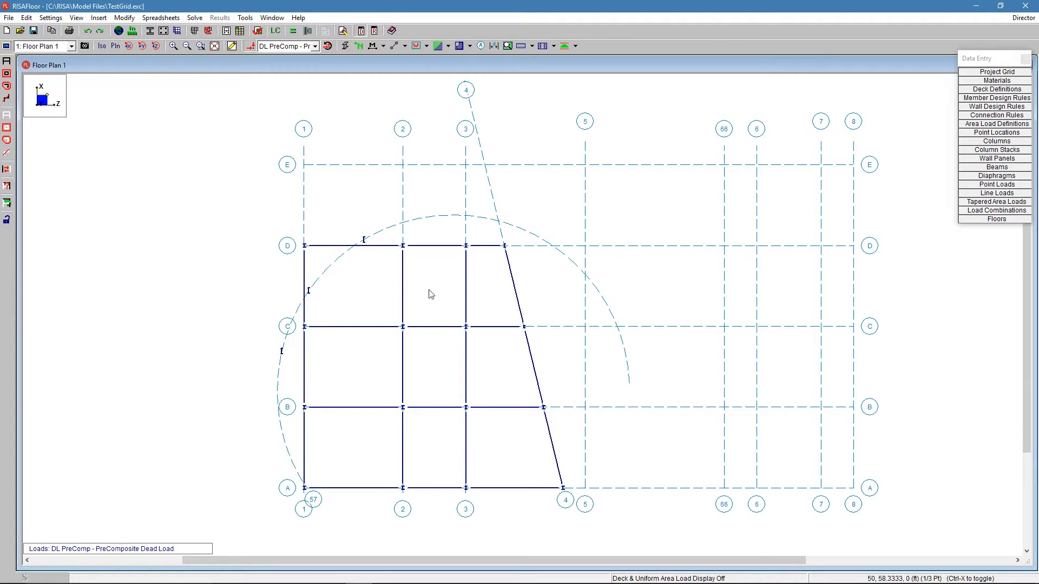
- Open the recent model file TestModel.rfl and accept its global model settings
{"action": "left_click", "coordinate": [8, 18]}
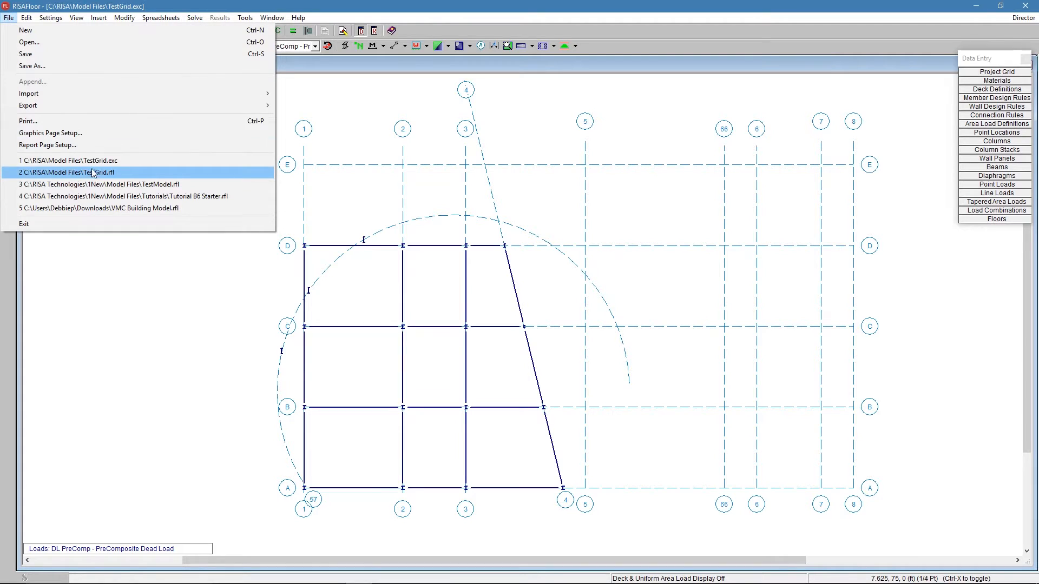
{"action": "left_click", "coordinate": [172, 185]}
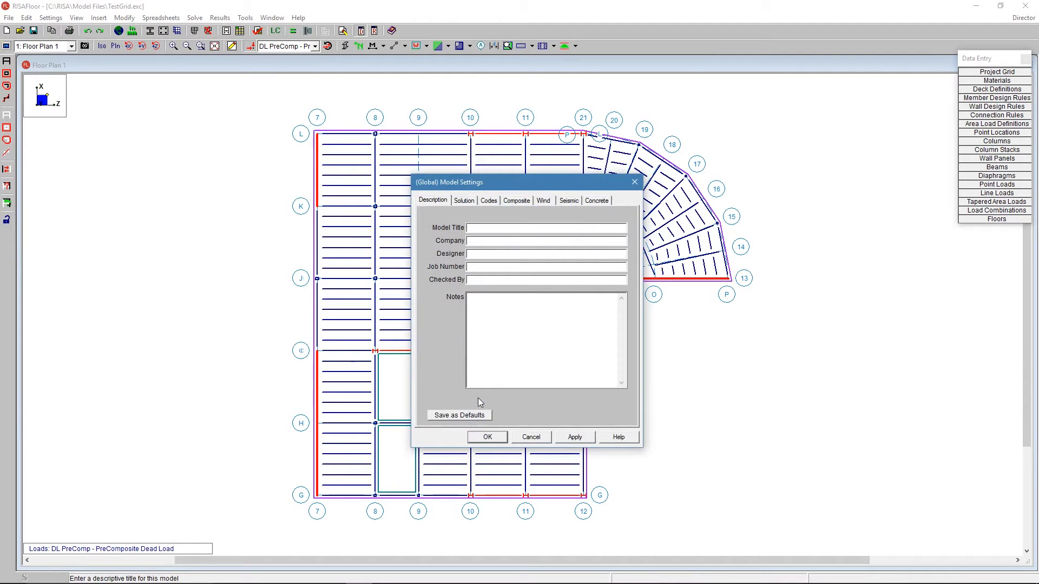
{"action": "left_click", "coordinate": [498, 437]}
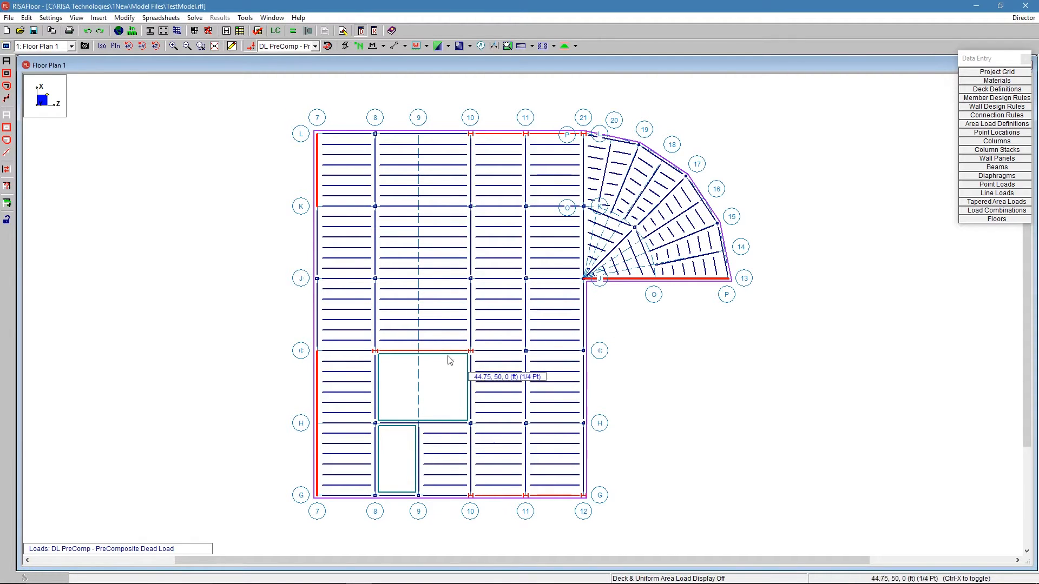
- Open the properties of the beam on grid J between grids 7 and 8 and review its start connection and start release options
{"action": "scroll", "coordinate": [357, 284], "scroll_direction": "up", "scroll_amount": 2}
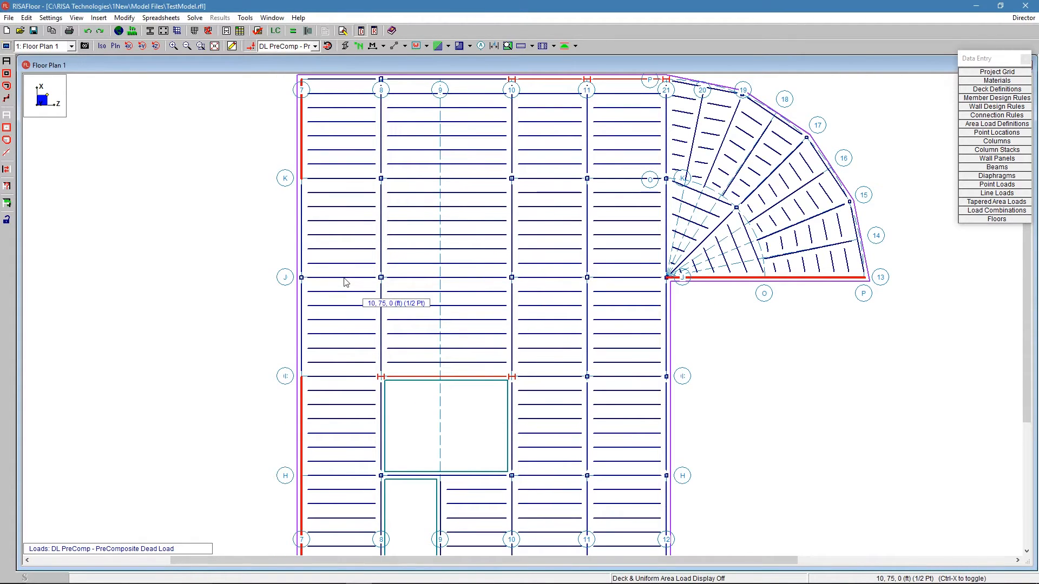
{"action": "double_click", "coordinate": [344, 279]}
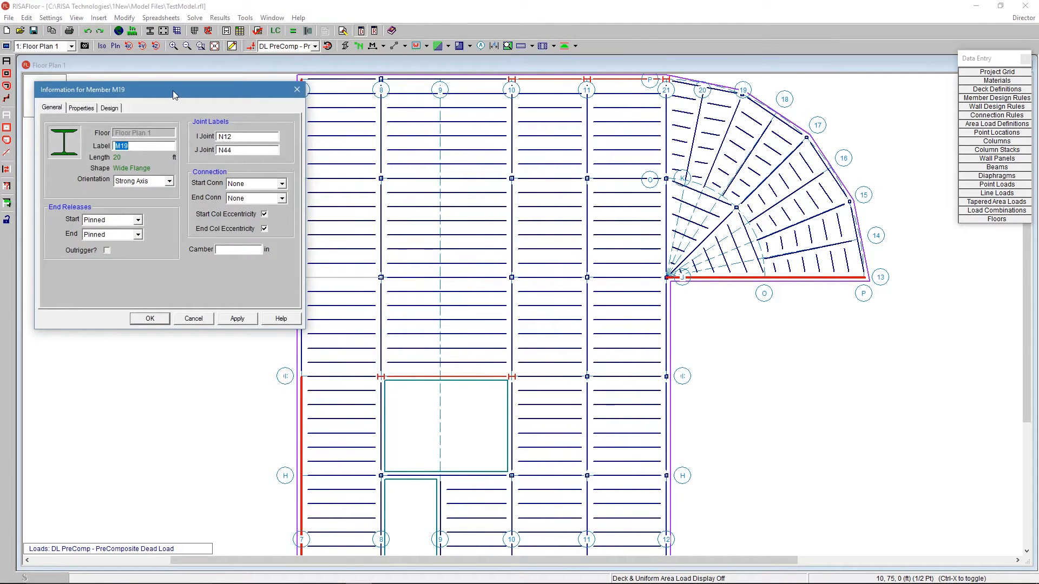
{"action": "left_click_drag", "start_coordinate": [176, 94], "coordinate": [586, 133]}
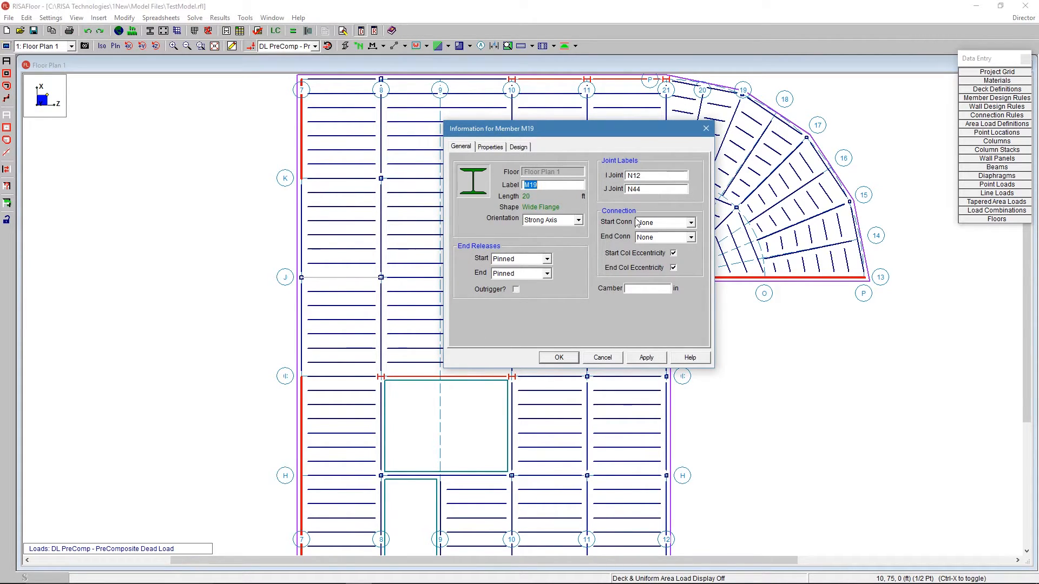
{"action": "left_click", "coordinate": [669, 225]}
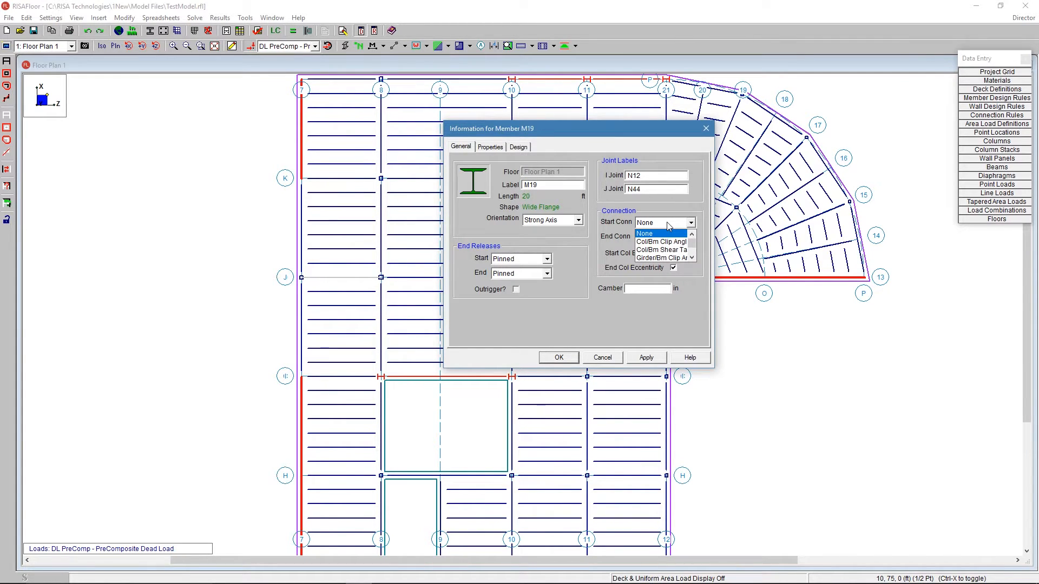
{"action": "left_click", "coordinate": [669, 225]}
{"action": "left_click", "coordinate": [520, 261]}
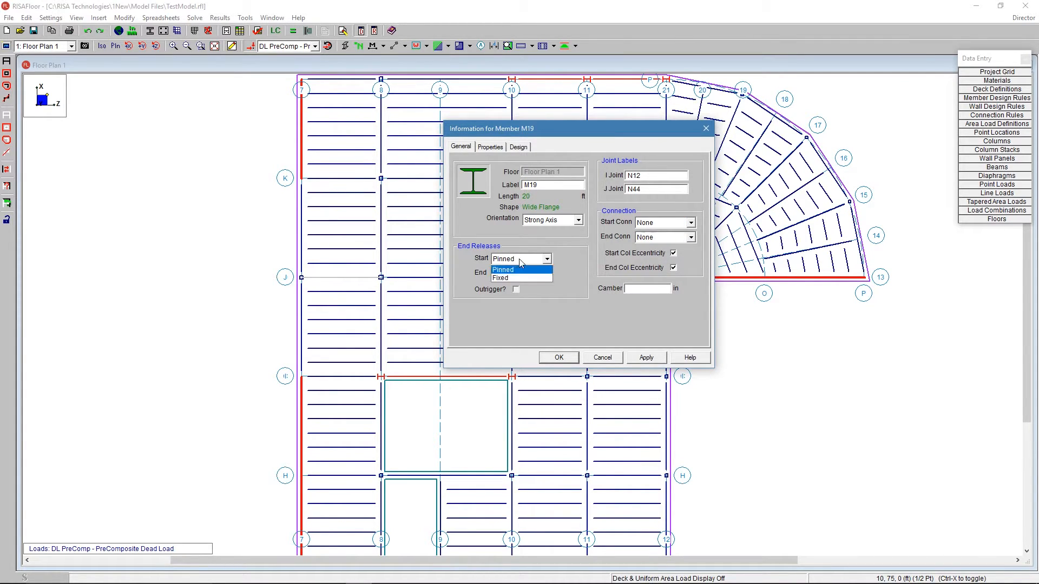
{"action": "left_click", "coordinate": [521, 263]}
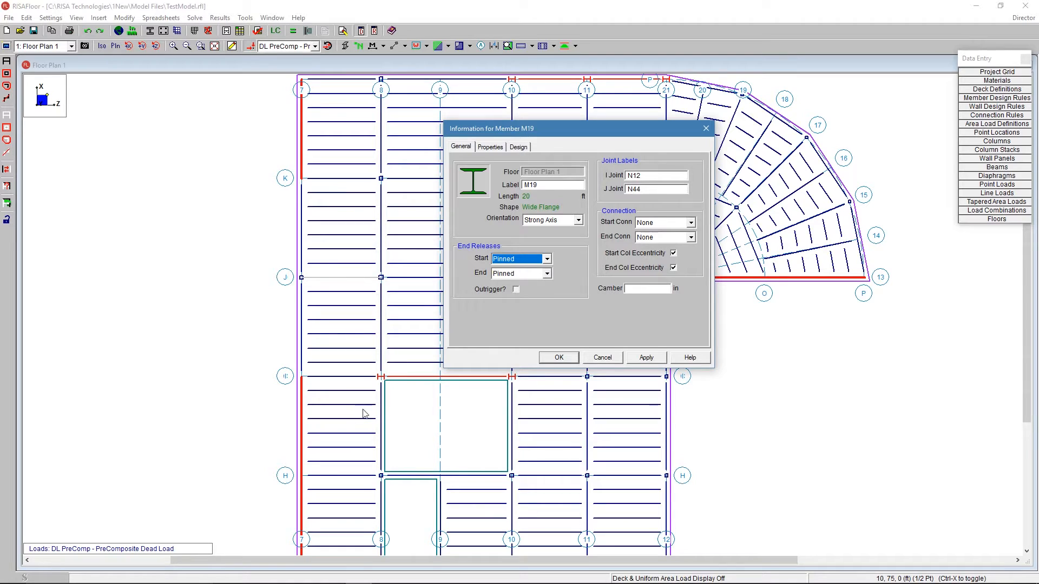
- Review the shape groups available for the beam in its shape and material properties
{"action": "left_click", "coordinate": [490, 147]}
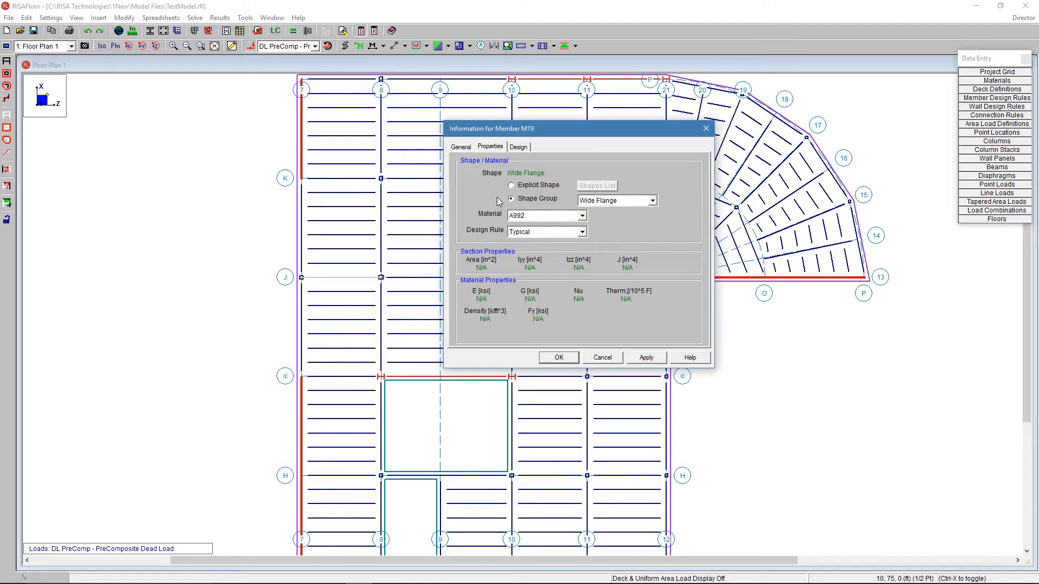
{"action": "left_click", "coordinate": [652, 200]}
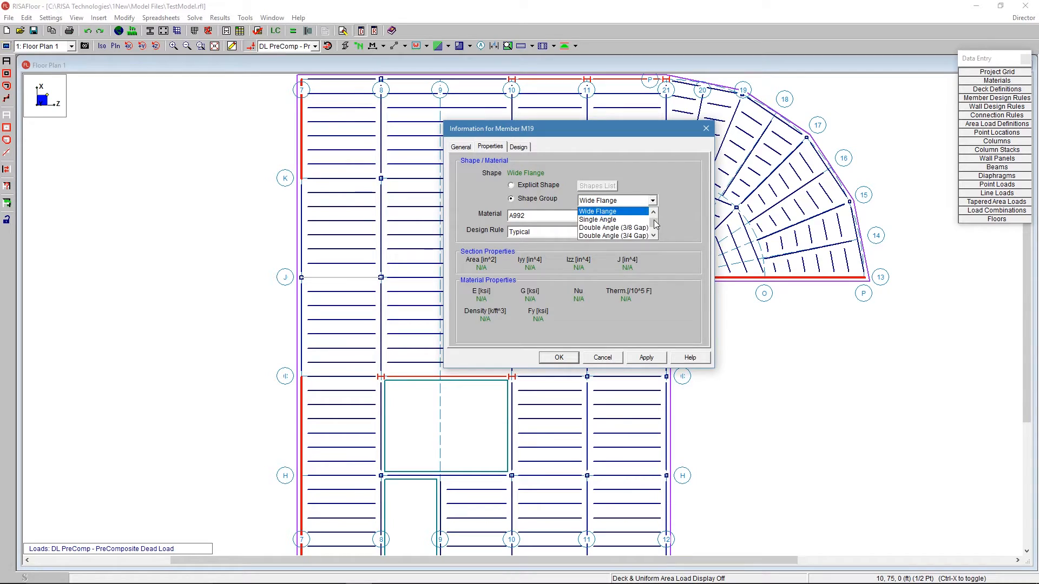
{"action": "scroll", "coordinate": [655, 215], "scroll_direction": "down", "scroll_amount": 2}
{"action": "scroll", "coordinate": [655, 215], "scroll_direction": "up", "scroll_amount": 2}
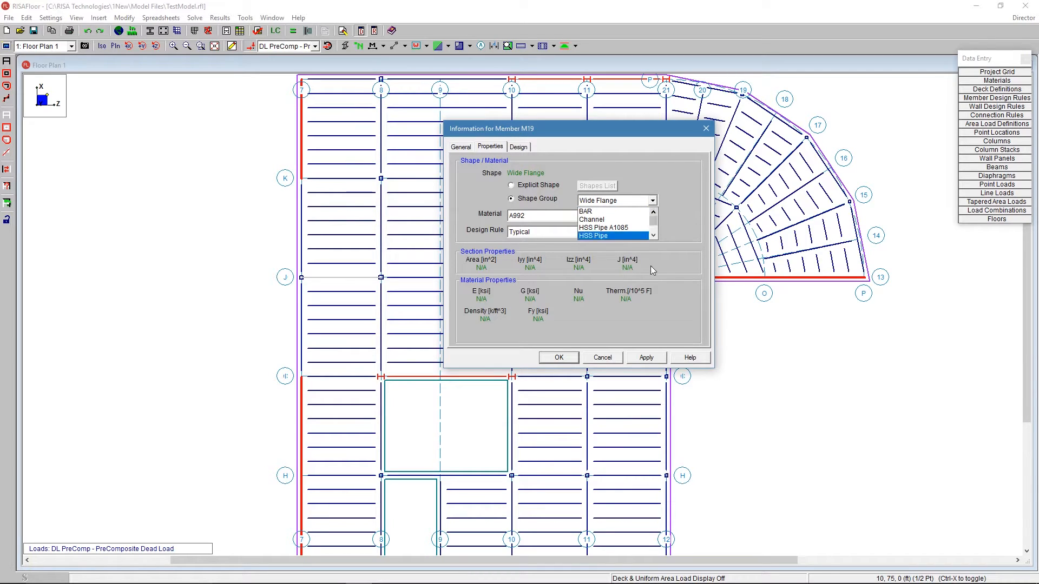
{"action": "left_click", "coordinate": [650, 265]}
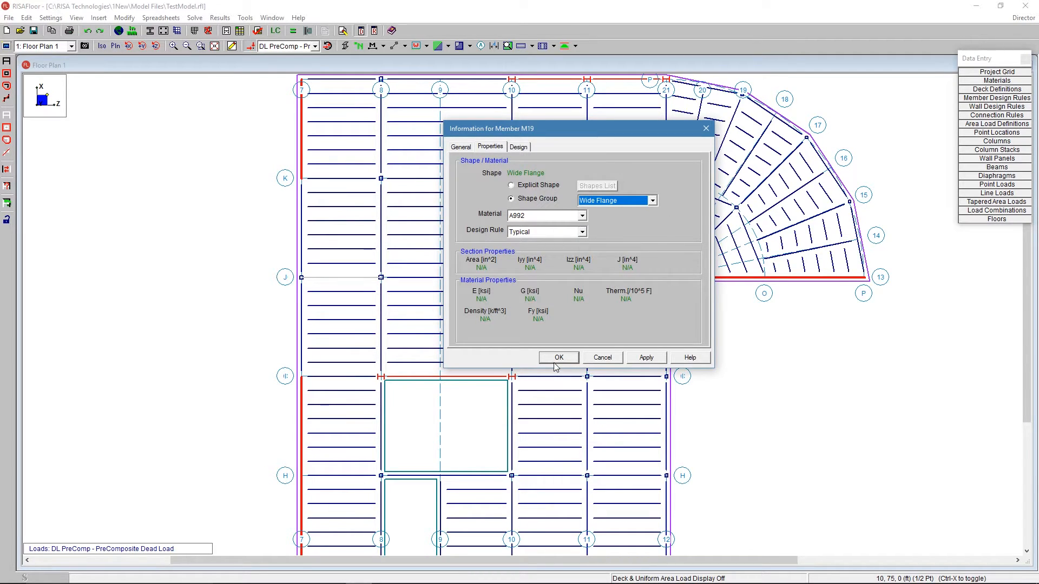
- Assign the explicit hot rolled shape W14x22 to the beam, check its design parameters and accept the changes
{"action": "left_click", "coordinate": [535, 186]}
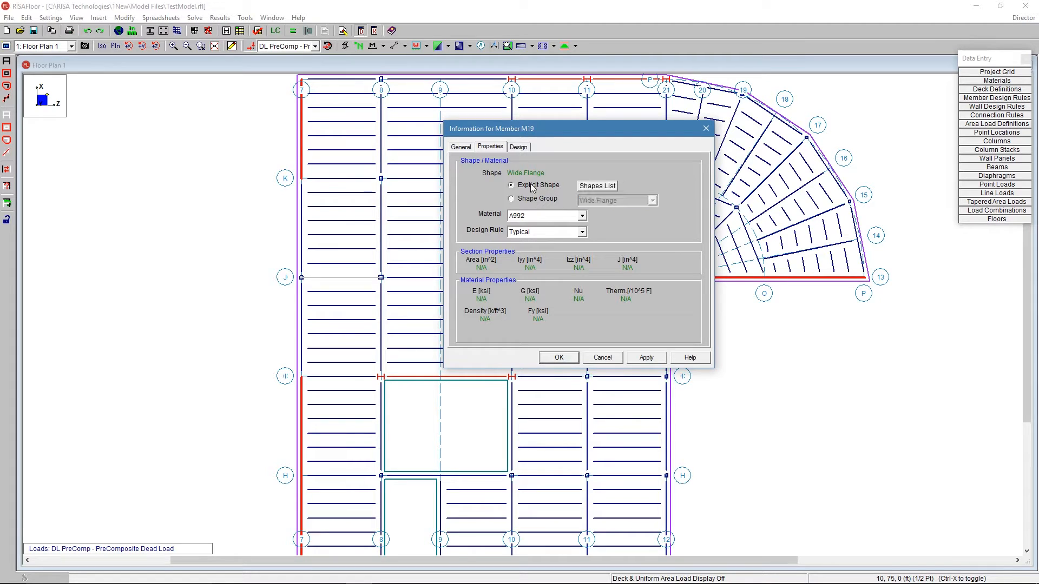
{"action": "left_click", "coordinate": [591, 187]}
{"action": "left_click_drag", "start_coordinate": [125, 77], "coordinate": [677, 125]}
{"action": "left_click", "coordinate": [701, 286]}
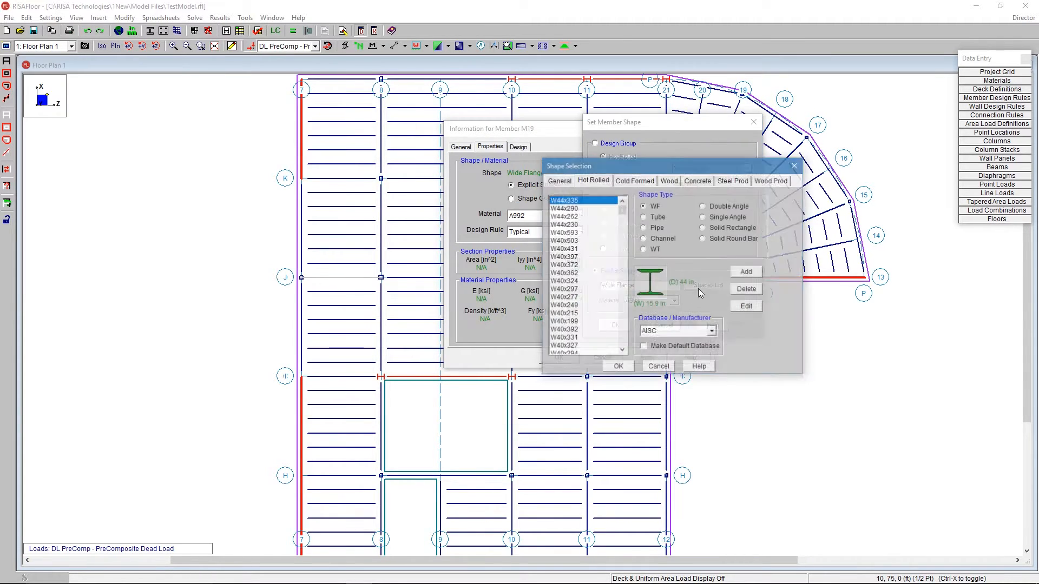
{"action": "left_click_drag", "start_coordinate": [623, 216], "coordinate": [621, 293]}
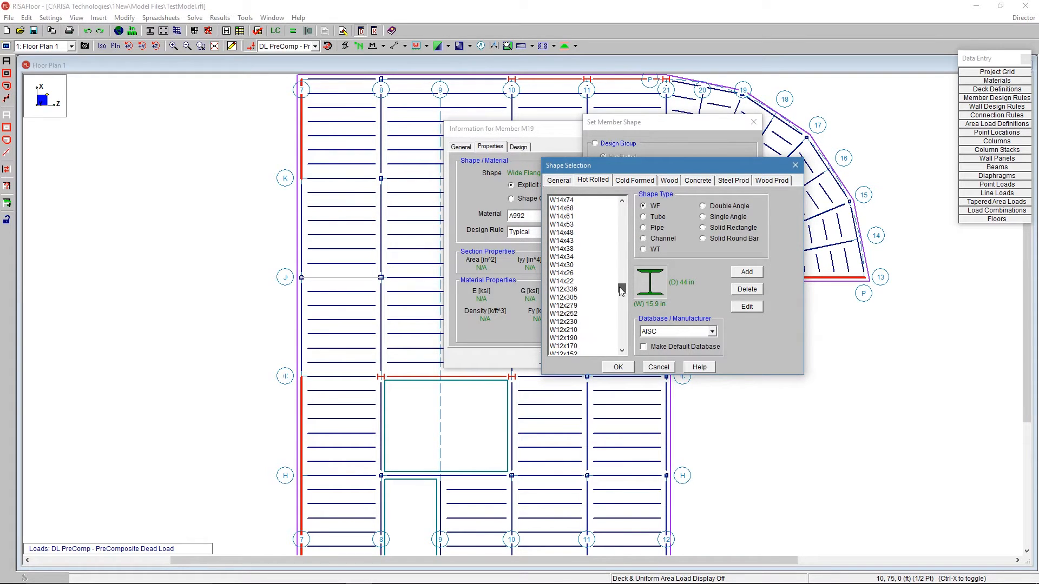
{"action": "left_click", "coordinate": [573, 282]}
{"action": "left_click", "coordinate": [618, 368]}
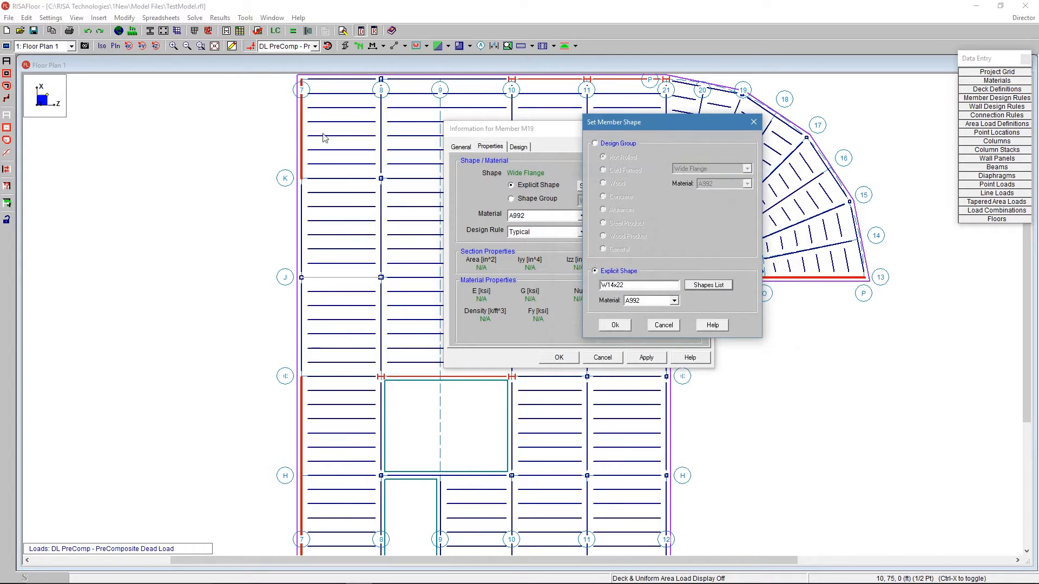
{"action": "left_click", "coordinate": [616, 327]}
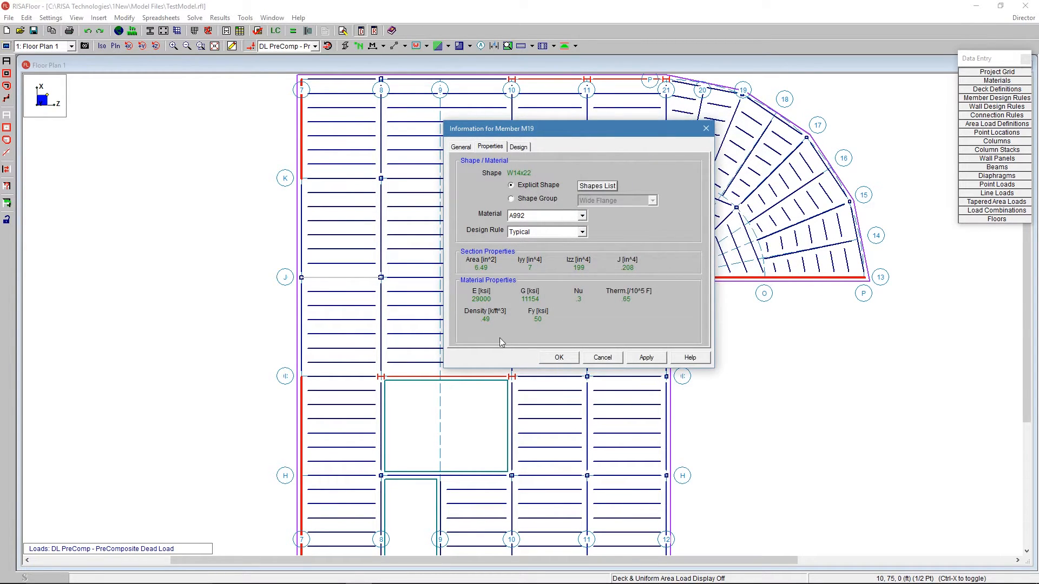
{"action": "left_click", "coordinate": [519, 147]}
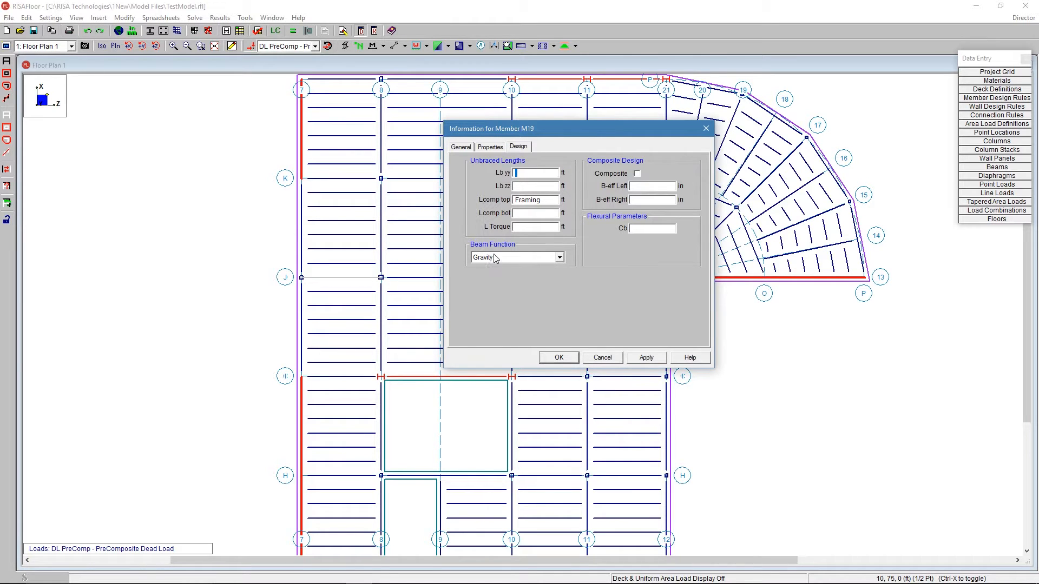
{"action": "left_click", "coordinate": [558, 359]}
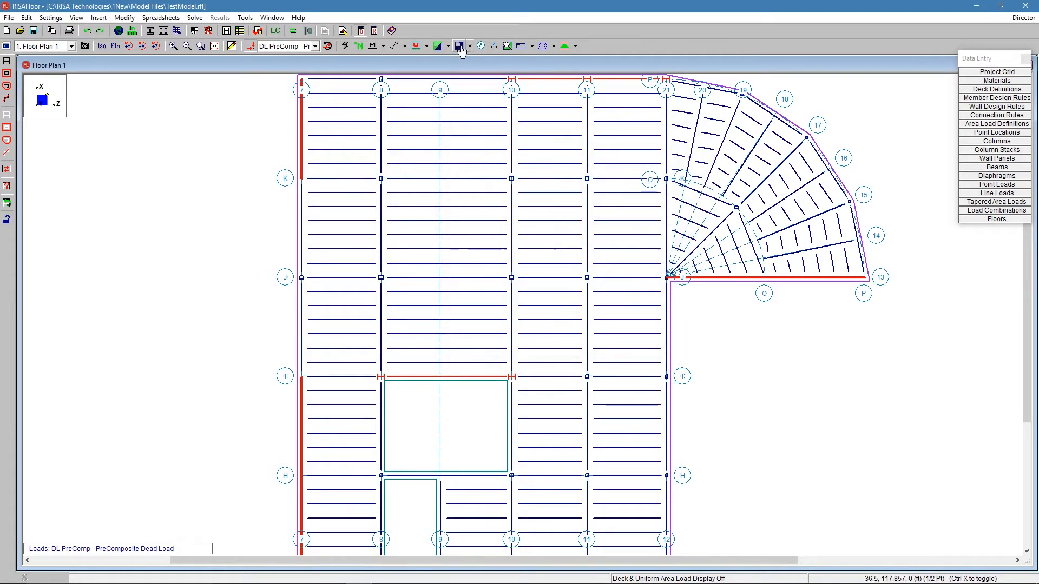
- Briefly display the point labels, then inspect the column stack at grid intersection K-8 and close it
{"action": "left_click", "coordinate": [357, 49]}
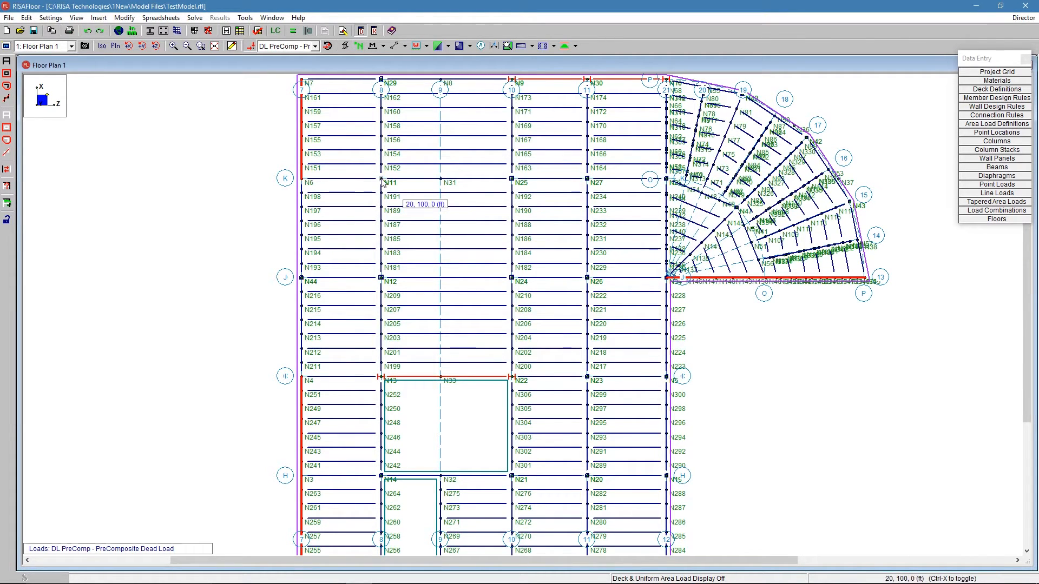
{"action": "left_click", "coordinate": [358, 46]}
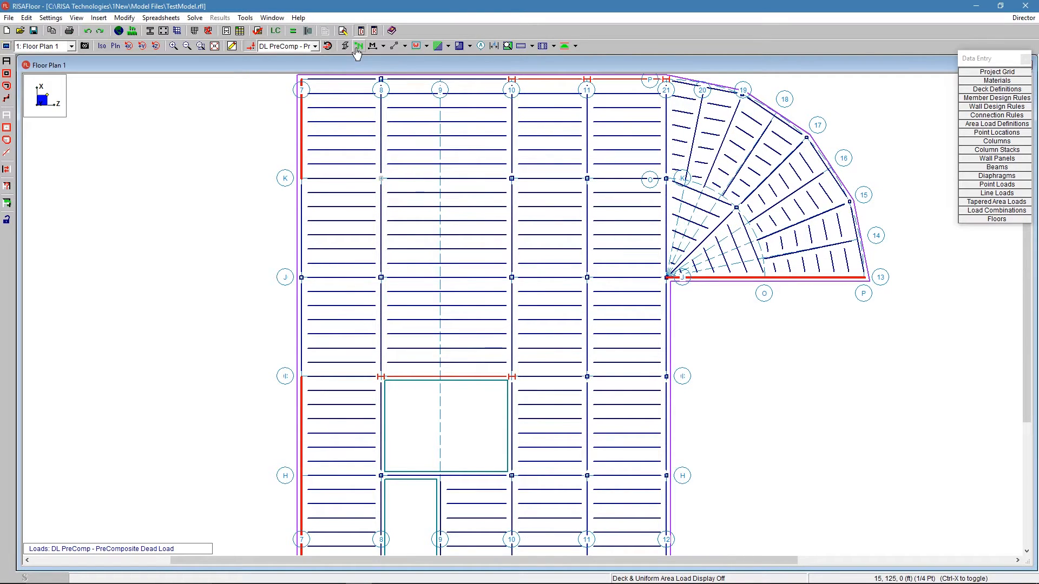
{"action": "double_click", "coordinate": [381, 179]}
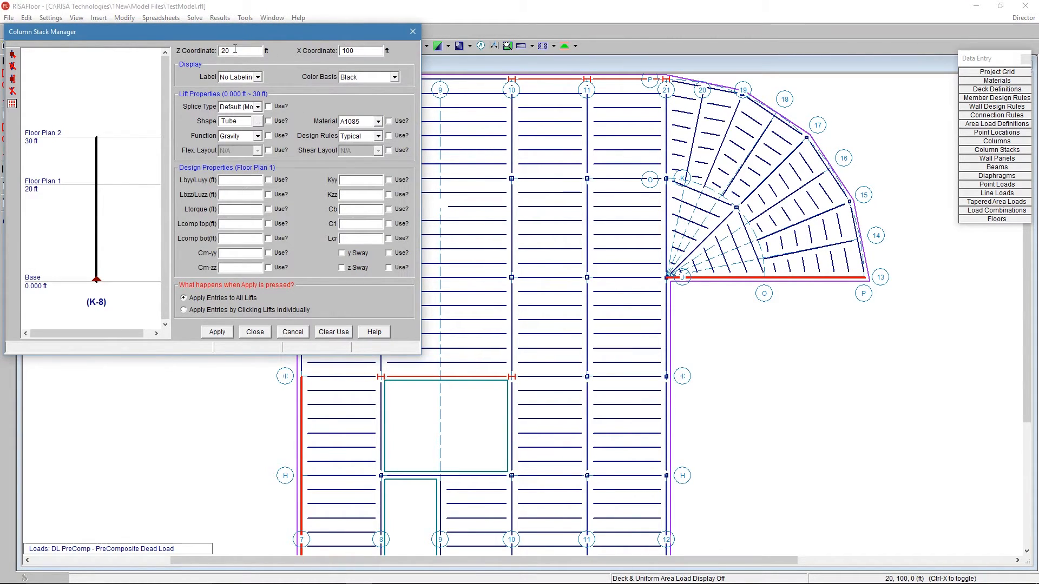
{"action": "double_click", "coordinate": [356, 49]}
{"action": "left_click", "coordinate": [261, 335]}
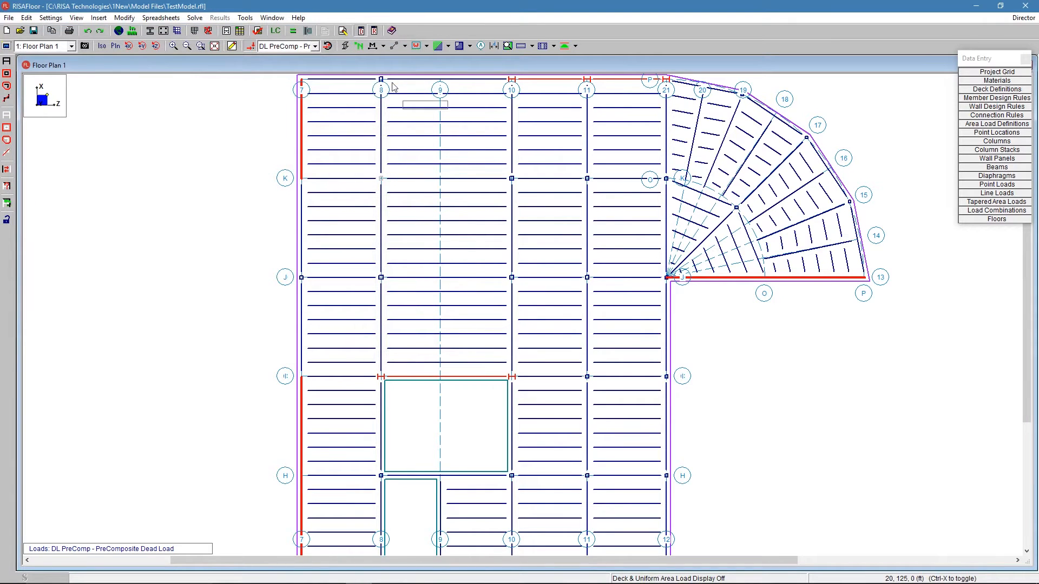
- Display the point labels and view the information for point N189 on grid 8 between grids J and K
{"action": "left_click", "coordinate": [360, 47]}
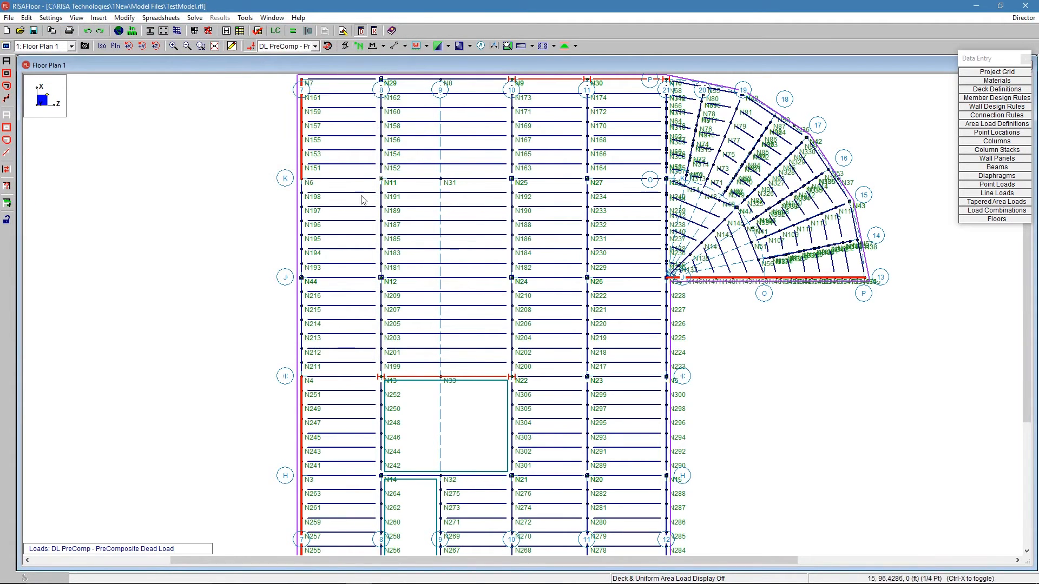
{"action": "left_click", "coordinate": [360, 46]}
{"action": "left_click", "coordinate": [359, 46]}
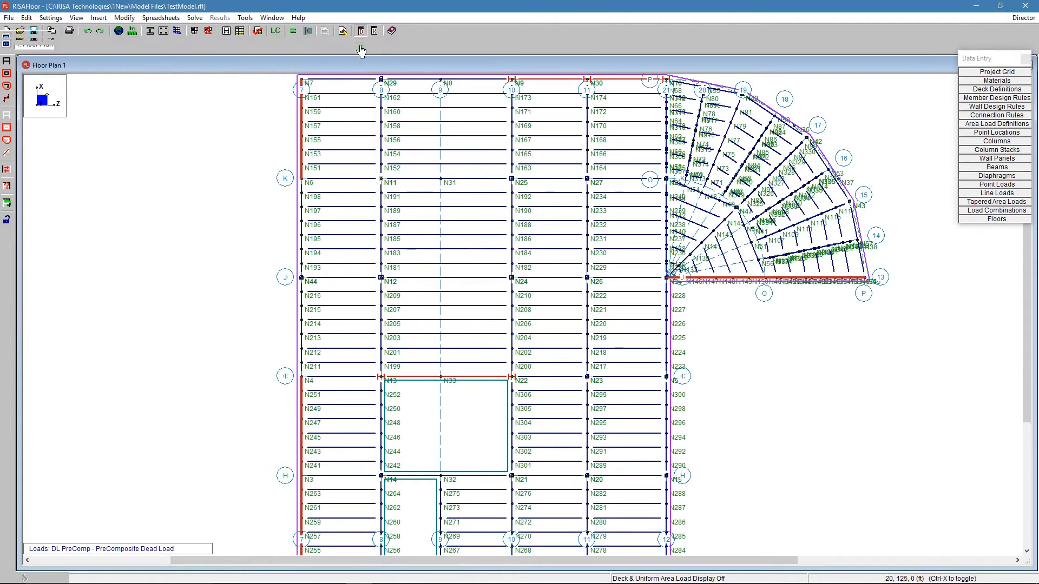
{"action": "scroll", "coordinate": [383, 217], "scroll_direction": "up", "scroll_amount": 1}
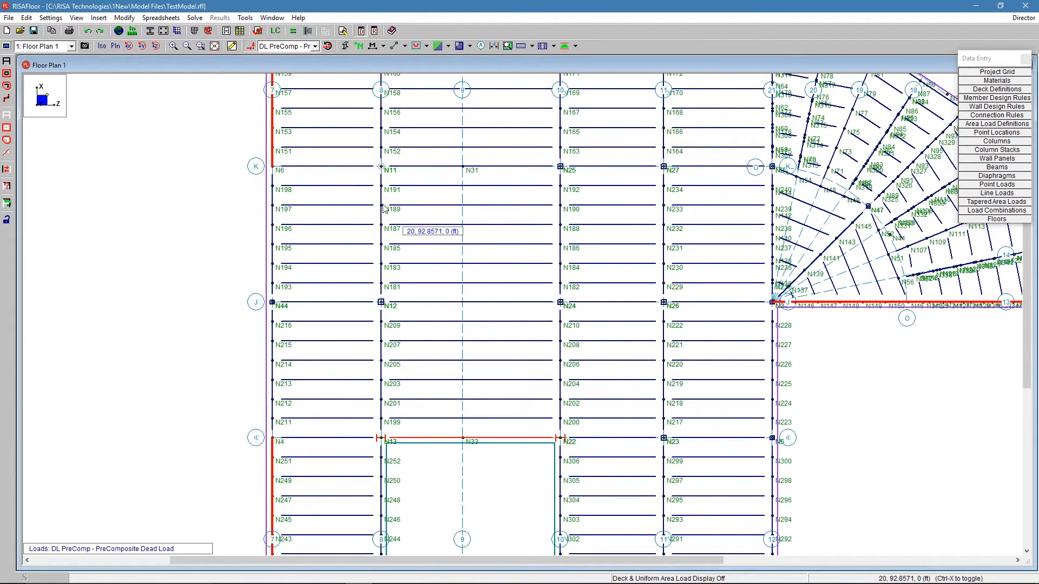
{"action": "double_click", "coordinate": [382, 210]}
{"action": "left_click_drag", "start_coordinate": [145, 90], "coordinate": [598, 134]}
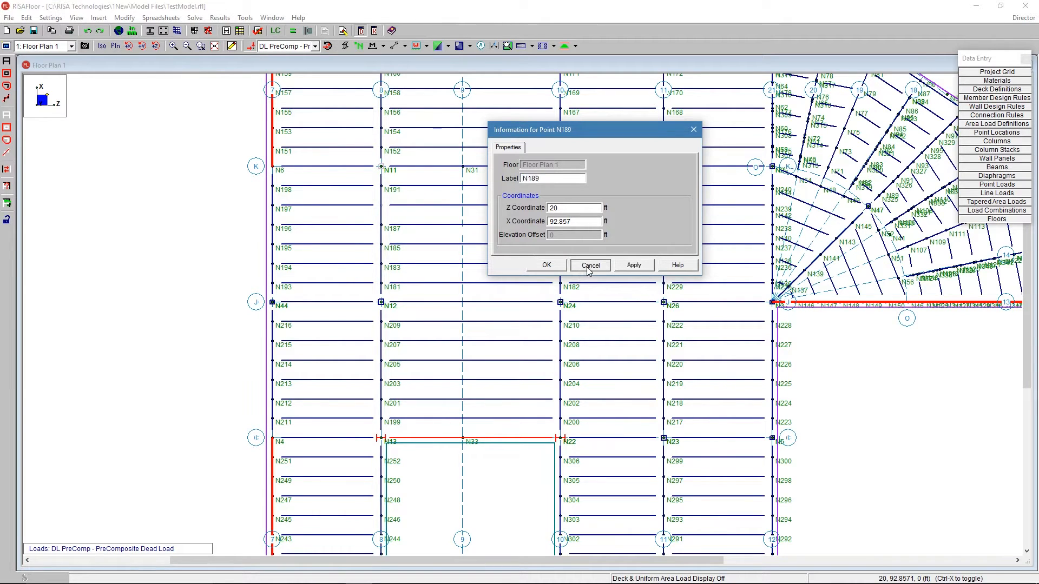
{"action": "left_click", "coordinate": [547, 264]}
- Set the X coordinates of points N189 and N197 to 92 ft
{"action": "mouse_move", "coordinate": [383, 211]}
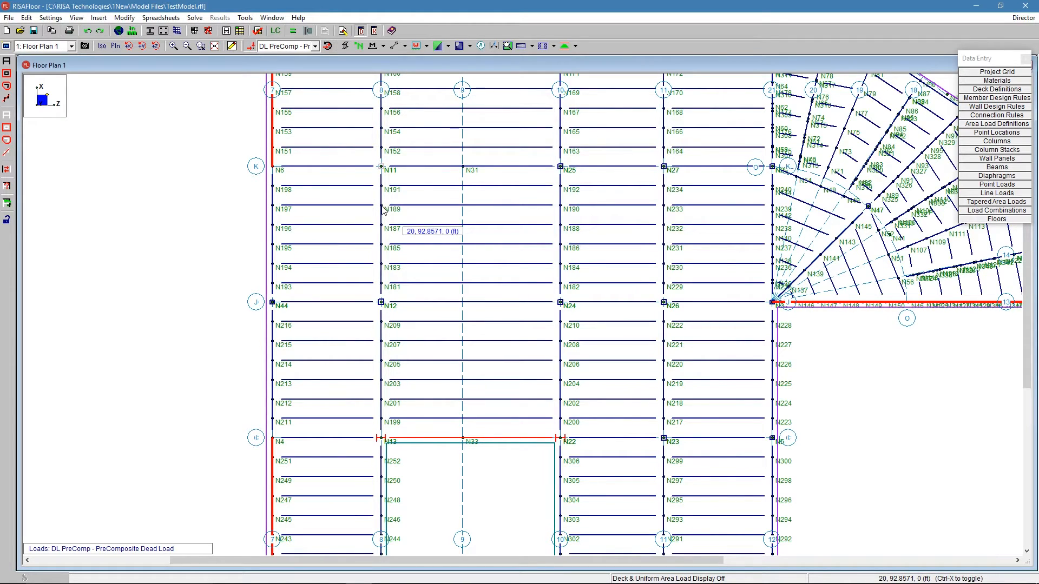
{"action": "double_click", "coordinate": [383, 211]}
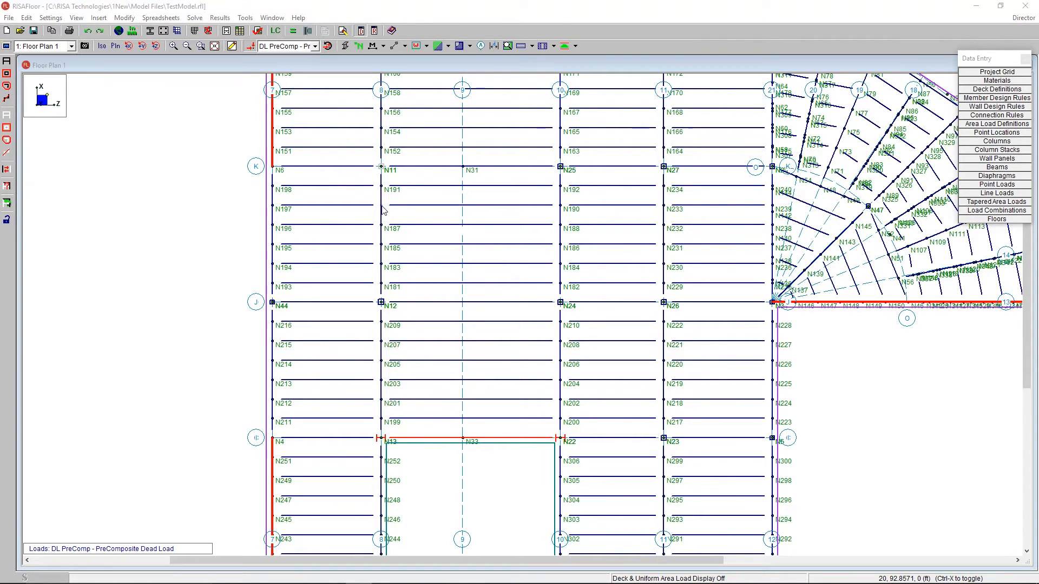
{"action": "left_click_drag", "start_coordinate": [156, 86], "coordinate": [535, 139]}
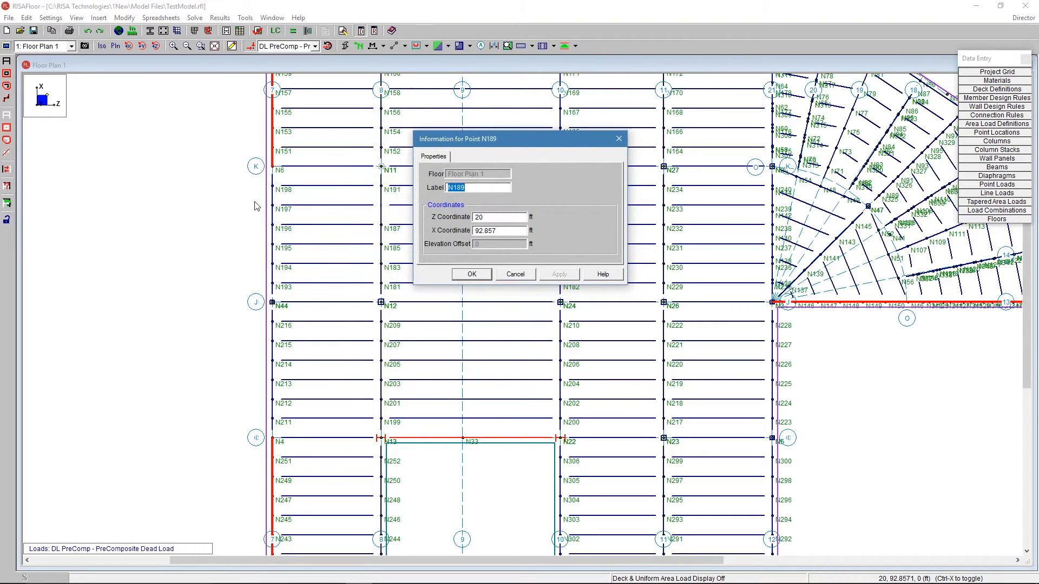
{"action": "left_click_drag", "start_coordinate": [483, 231], "coordinate": [509, 232]}
{"action": "key", "text": "BackSpace"}
{"action": "left_click", "coordinate": [474, 274]}
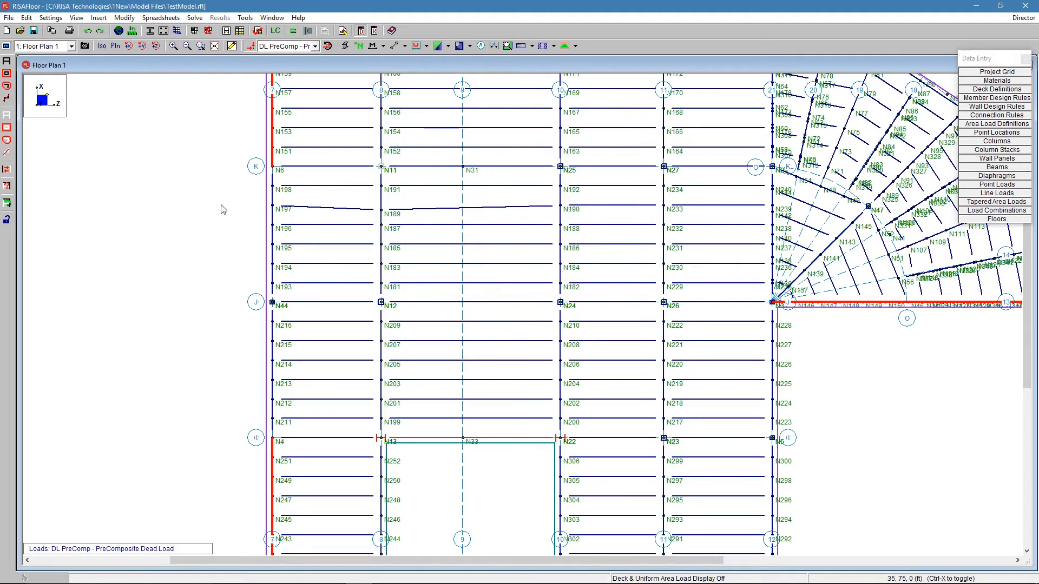
{"action": "double_click", "coordinate": [283, 210]}
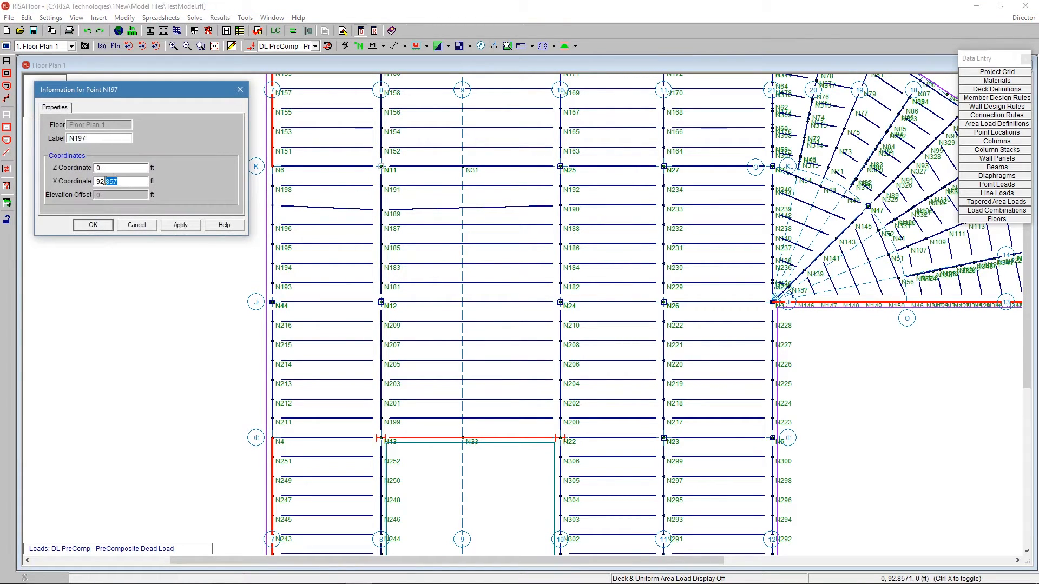
{"action": "key", "text": "BackSpace"}
{"action": "key", "text": "Return"}
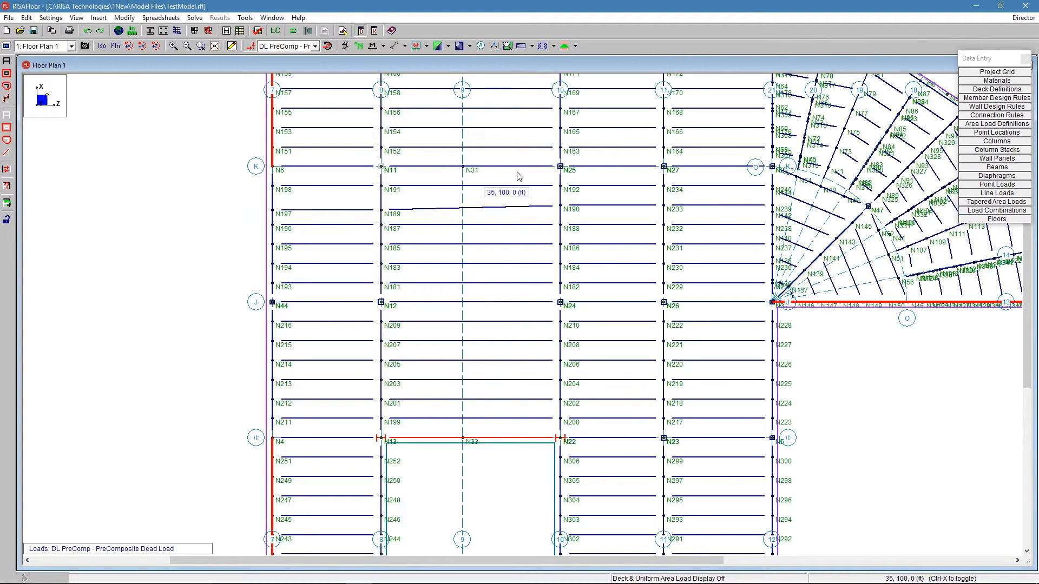
- Undo the coordinate changes of points N197 and N189
{"action": "left_click", "coordinate": [87, 31]}
{"action": "left_click", "coordinate": [87, 32]}
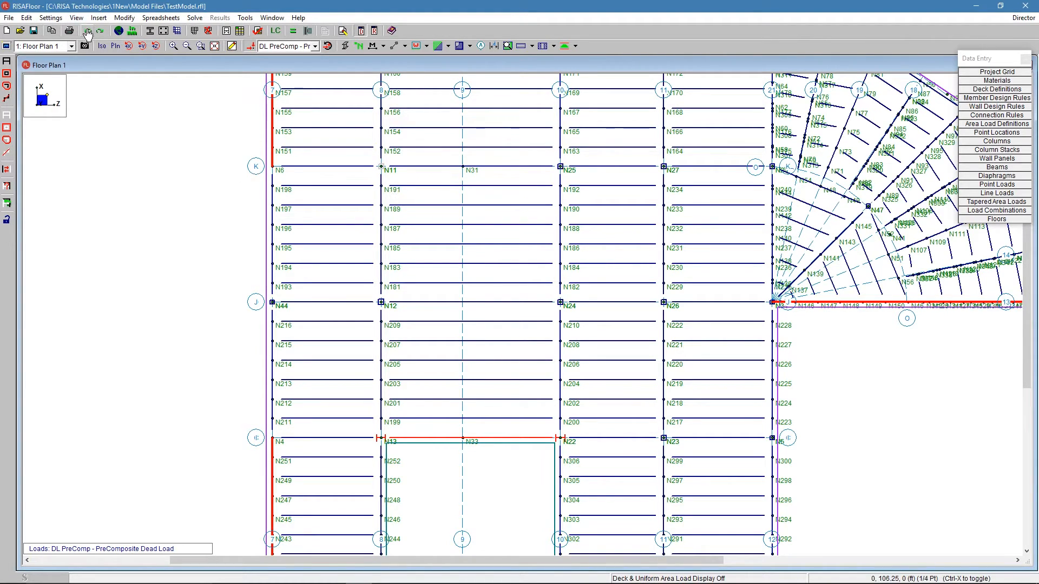
- Hide the point labels on Floor Plan 1
{"action": "scroll", "coordinate": [302, 265], "scroll_direction": "down", "scroll_amount": 1}
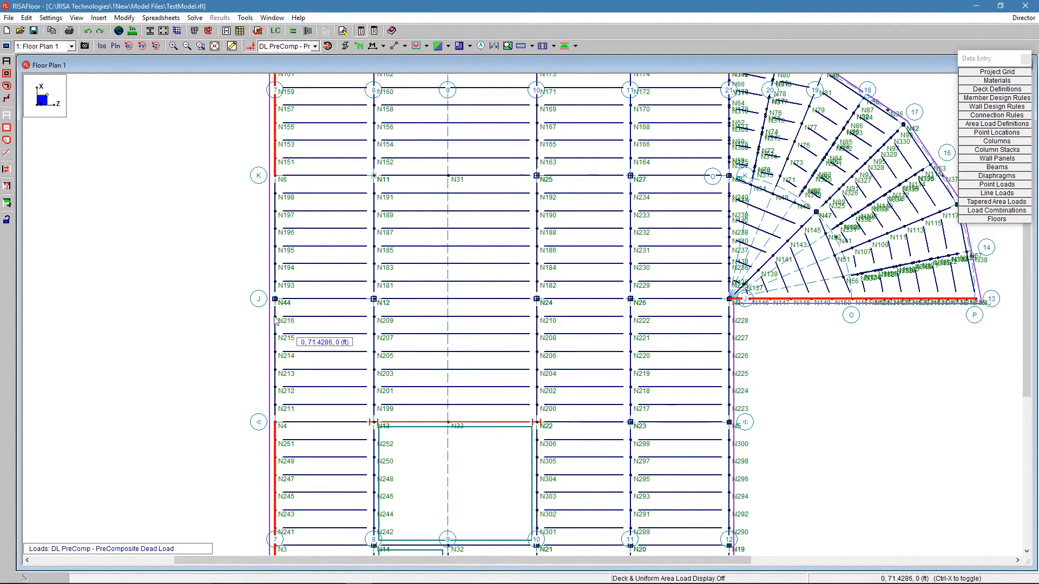
{"action": "scroll", "coordinate": [258, 285], "scroll_direction": "down", "scroll_amount": 2}
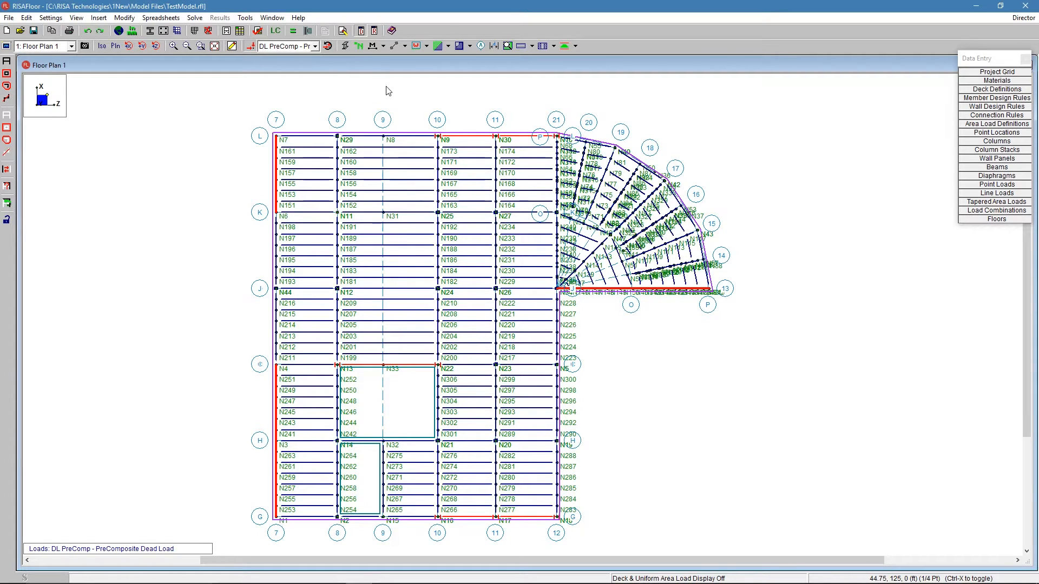
{"action": "left_click", "coordinate": [359, 48]}
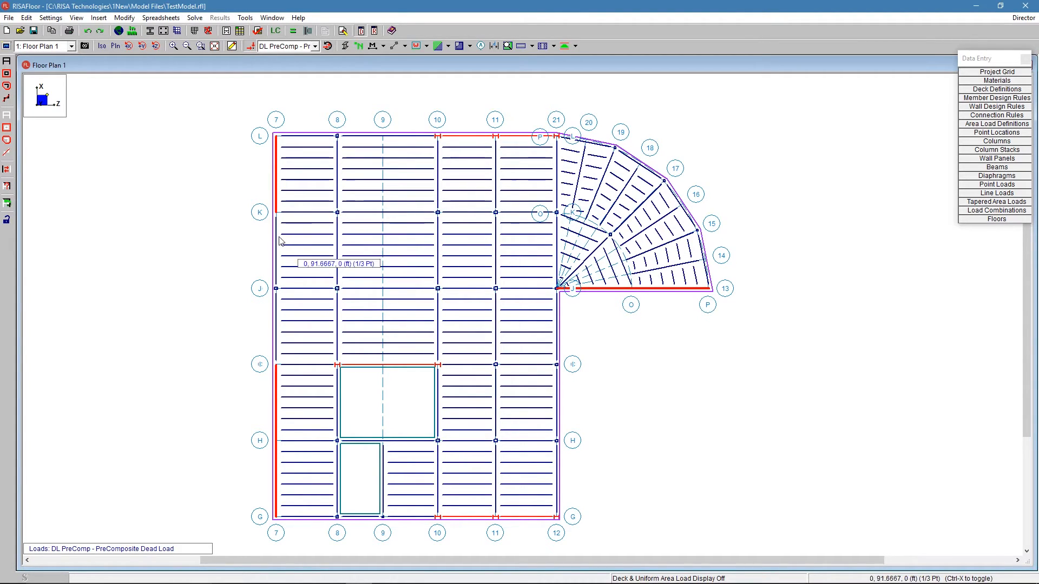
- Check the application preference that shows the current location coordinates next to the cursor
{"action": "left_click", "coordinate": [245, 18]}
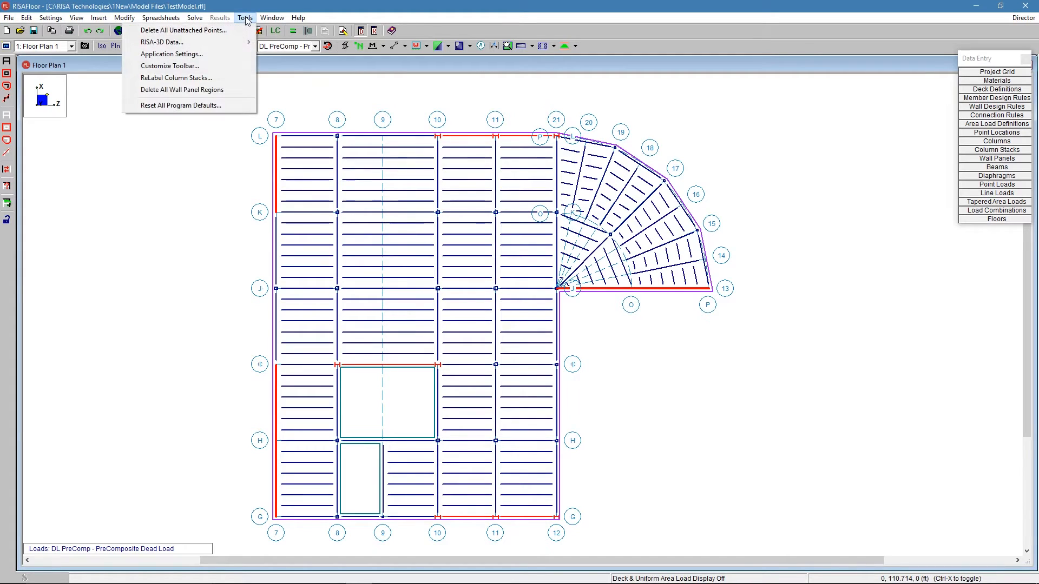
{"action": "left_click", "coordinate": [219, 54]}
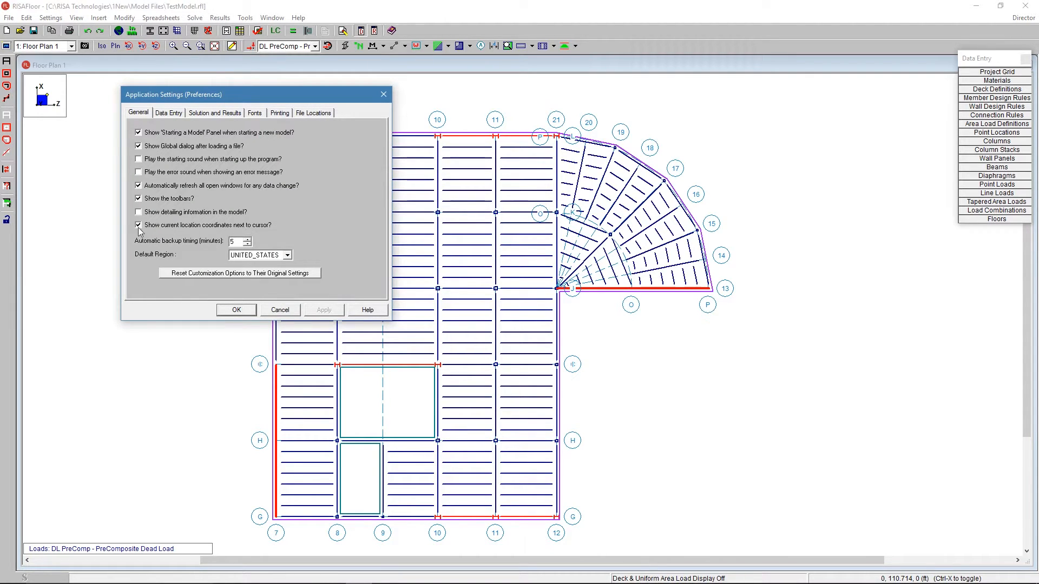
{"action": "left_click", "coordinate": [225, 312]}
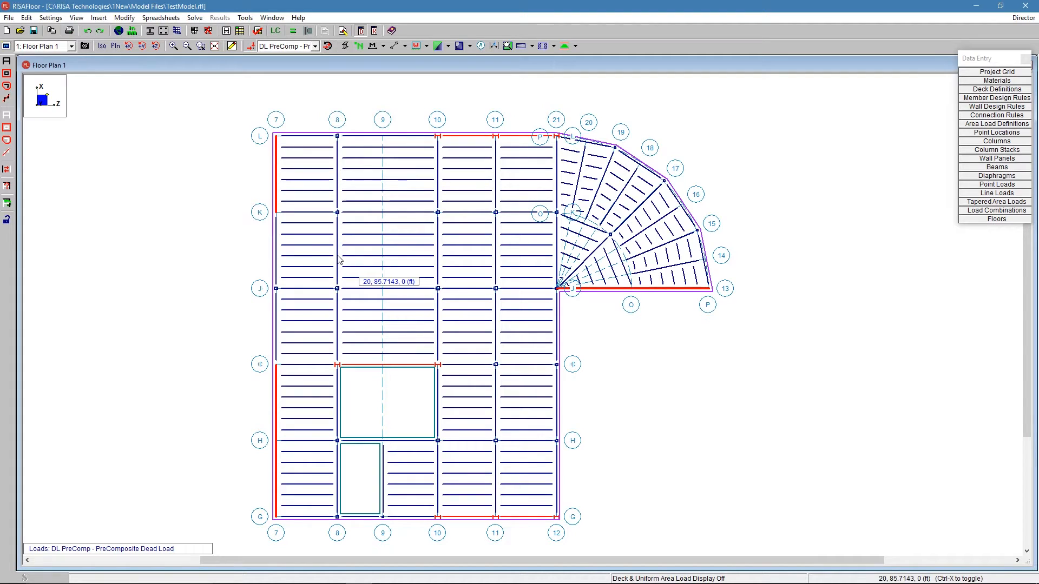
- Turn on the drawing tools for Floor Plan 1 and view the options for moving selected items
{"action": "scroll", "coordinate": [262, 234], "scroll_direction": "down", "scroll_amount": 1}
{"action": "scroll", "coordinate": [220, 399], "scroll_direction": "up", "scroll_amount": 1}
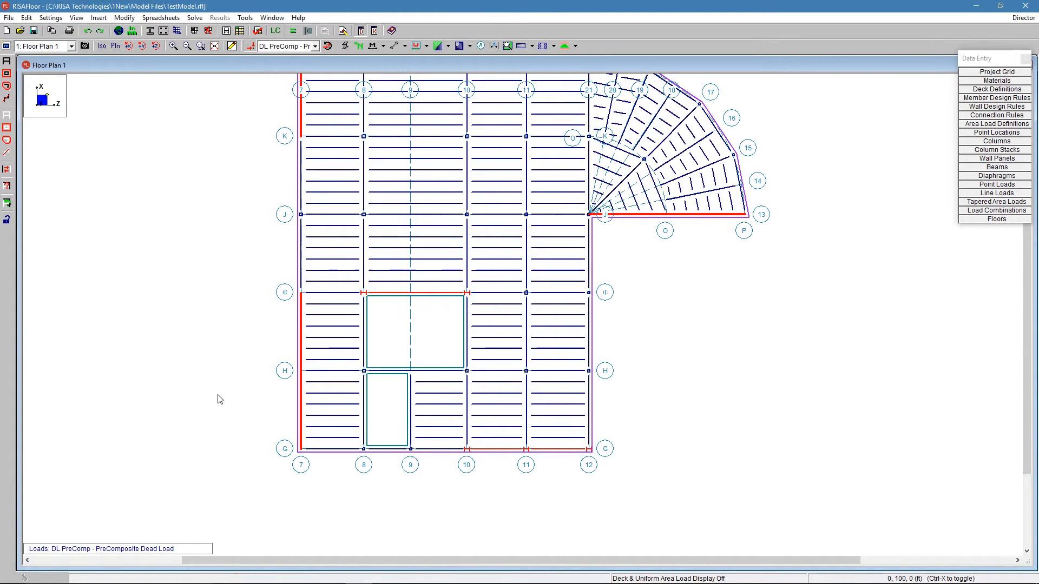
{"action": "left_click", "coordinate": [232, 46]}
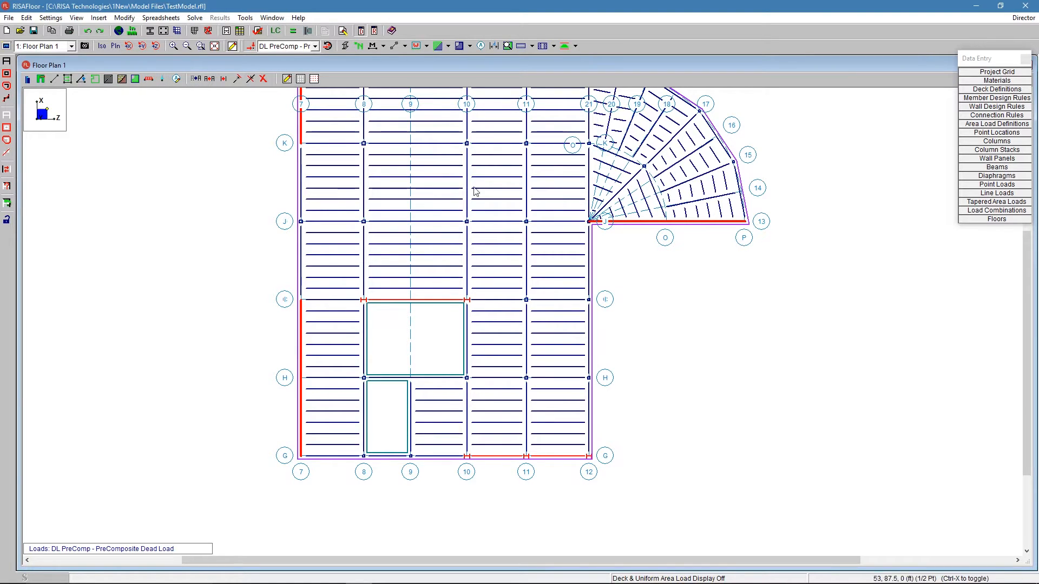
{"action": "left_click", "coordinate": [196, 79]}
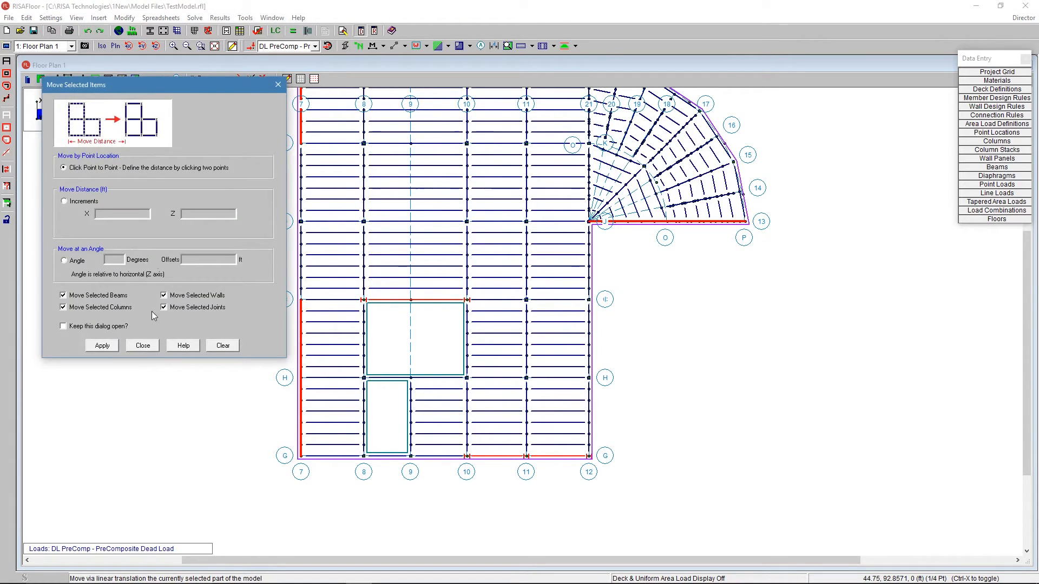
{"action": "left_click", "coordinate": [152, 347]}
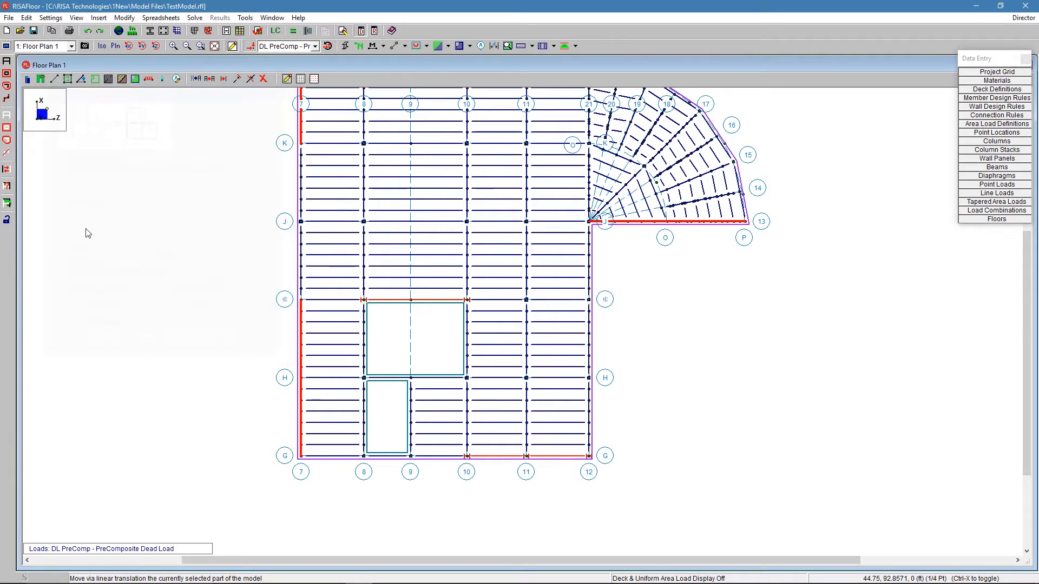
- Unselect the whole model and box-select only the beams and columns along grid G
{"action": "left_click", "coordinate": [6, 119]}
{"action": "left_click", "coordinate": [6, 127]}
{"action": "scroll", "coordinate": [338, 339], "scroll_direction": "down", "scroll_amount": 2}
{"action": "left_click_drag", "start_coordinate": [298, 394], "coordinate": [649, 428]}
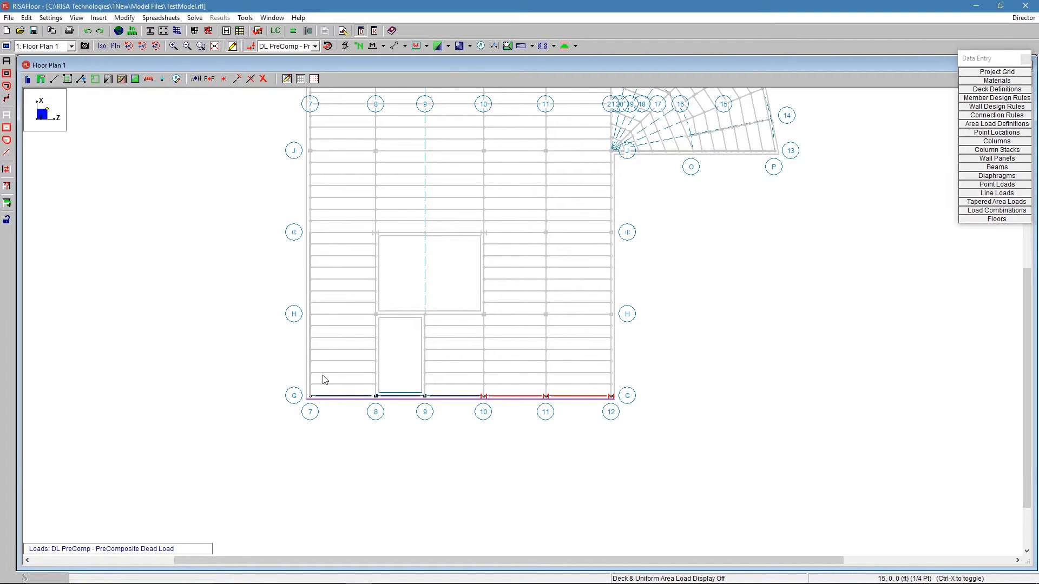
- Move the selected grid G items by an X increment of -10 ft, moving single floor columns only and remembering that answer
{"action": "left_click", "coordinate": [193, 82]}
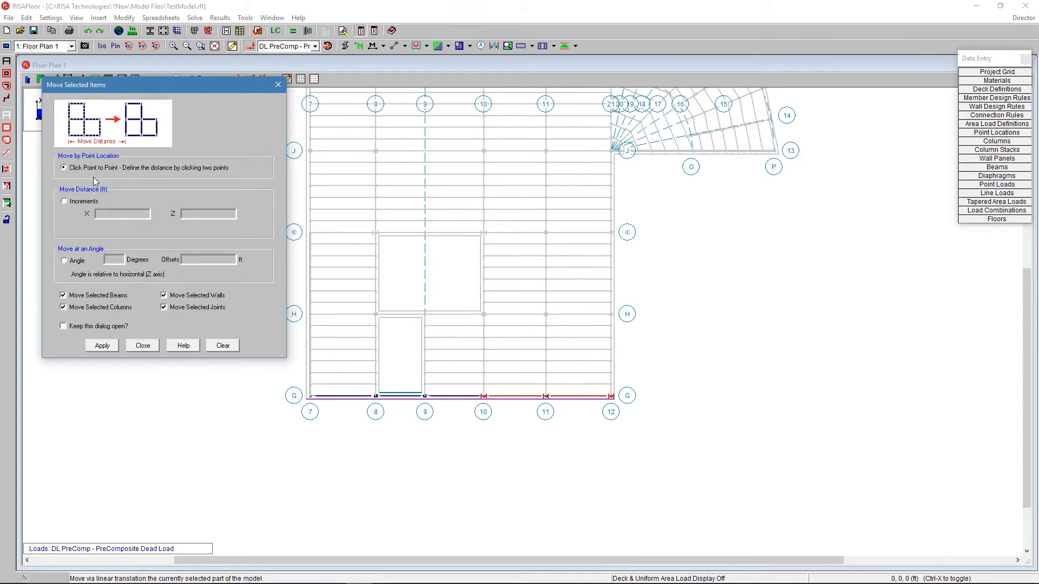
{"action": "left_click", "coordinate": [81, 200]}
{"action": "left_click_drag", "start_coordinate": [88, 90], "coordinate": [72, 160]}
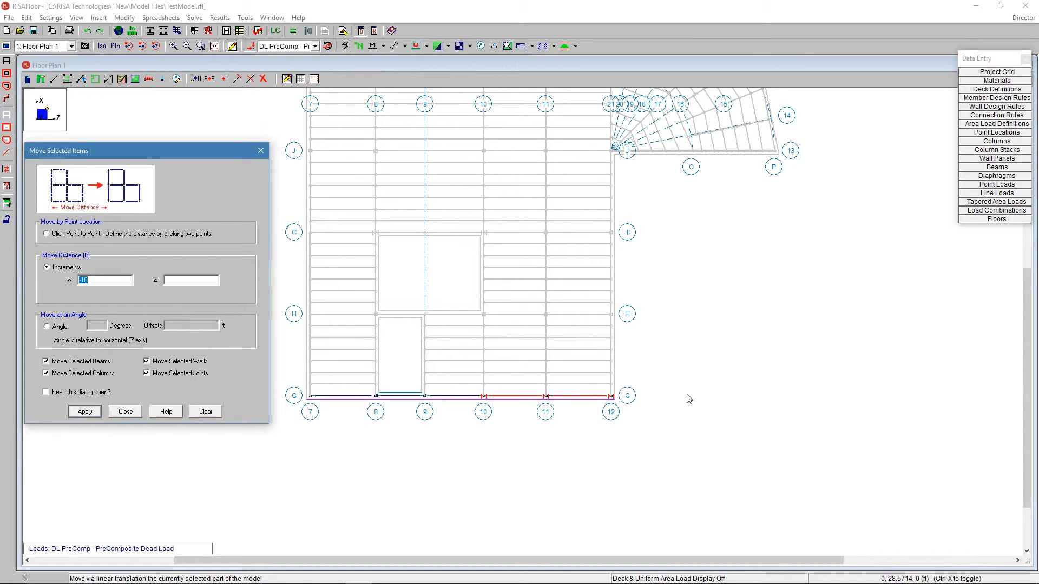
{"action": "left_click", "coordinate": [86, 415]}
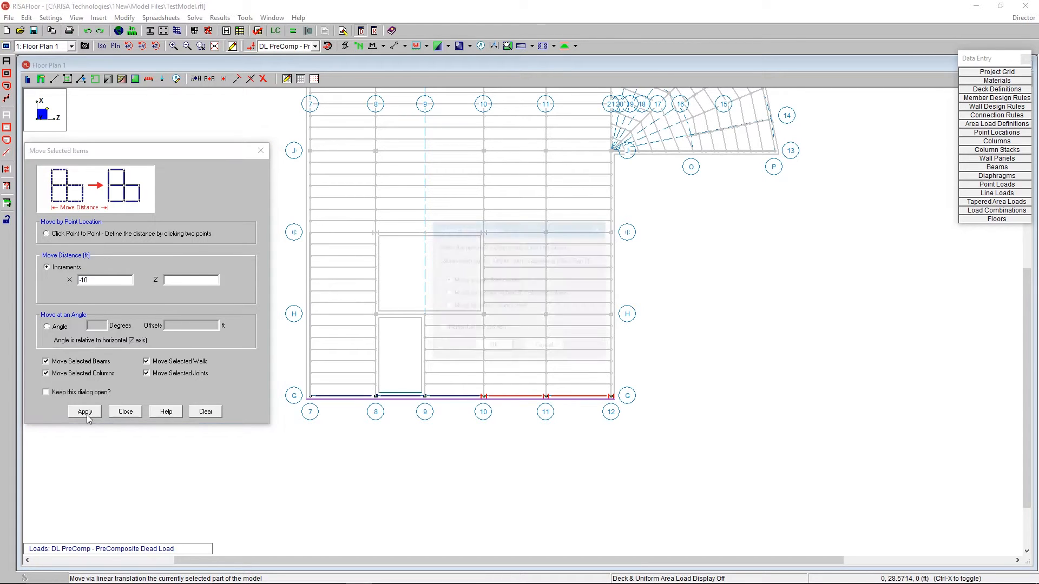
{"action": "left_click_drag", "start_coordinate": [516, 233], "coordinate": [745, 251]}
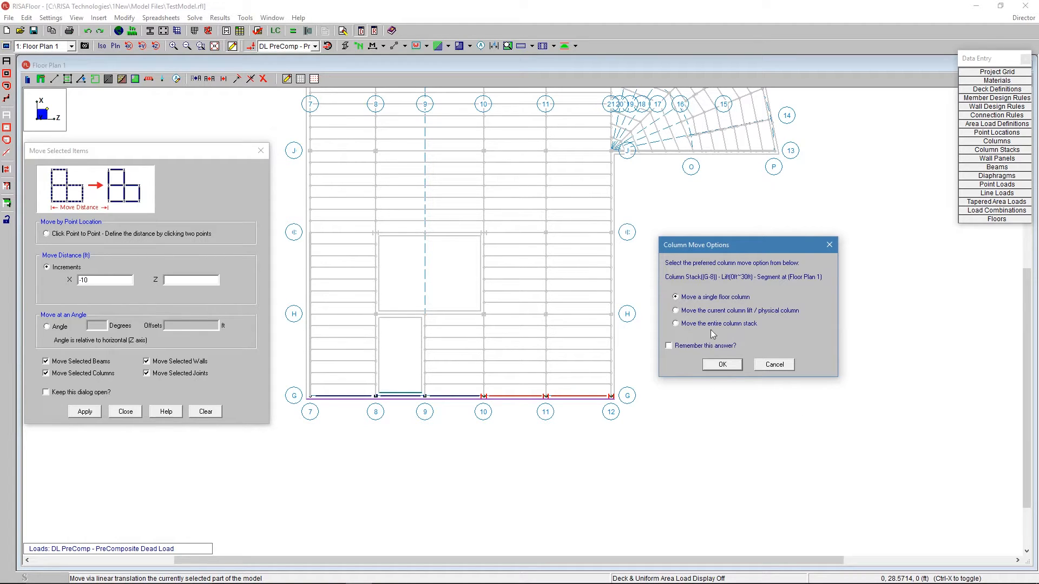
{"action": "left_click", "coordinate": [717, 368]}
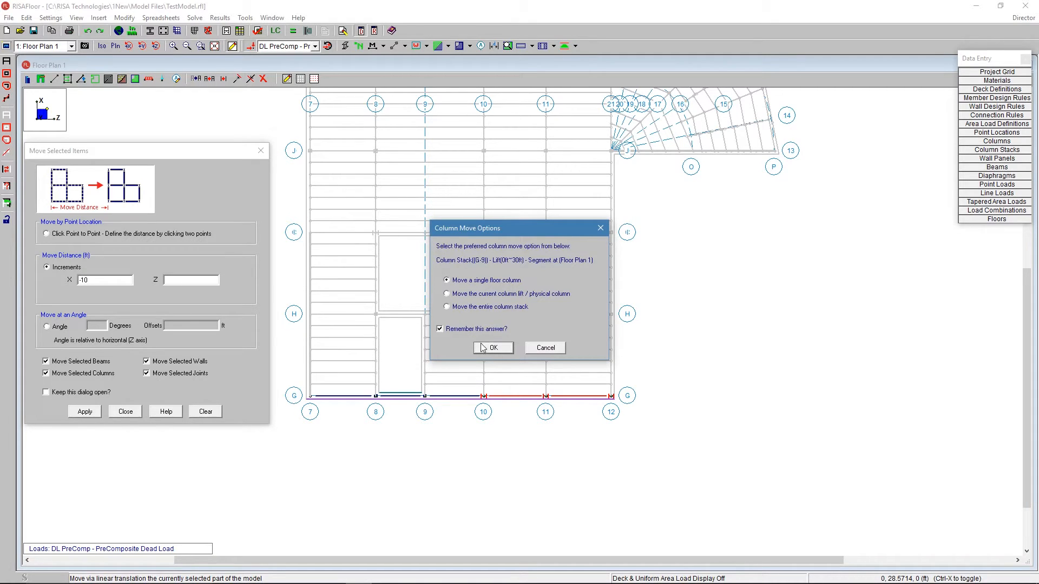
{"action": "left_click", "coordinate": [491, 348]}
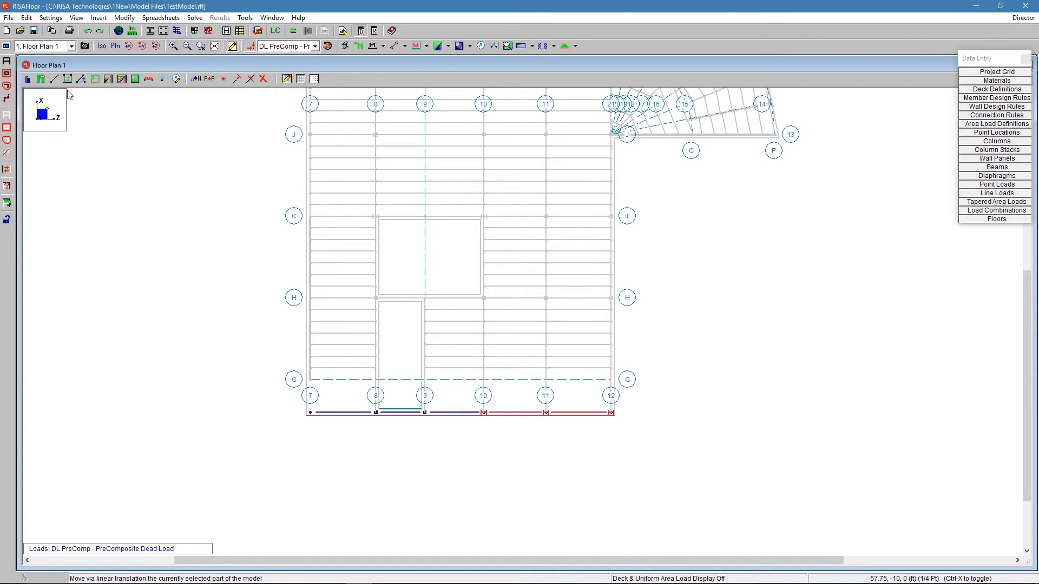
- Reselect the entire model and set point N1's X coordinate to -10 ft to extend the wall on grid 7
{"action": "left_click", "coordinate": [7, 61]}
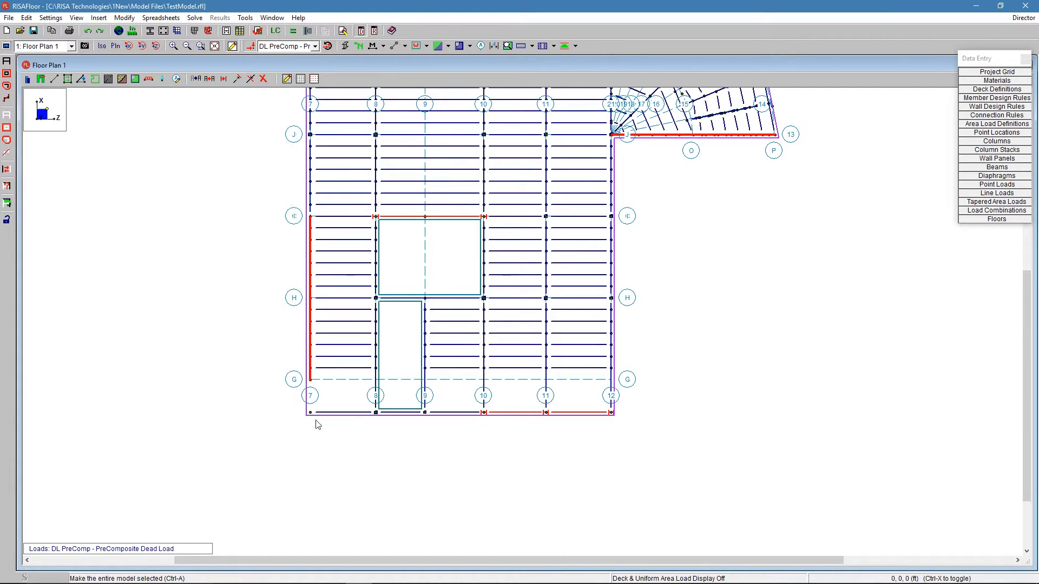
{"action": "scroll", "coordinate": [312, 405], "scroll_direction": "up", "scroll_amount": 1}
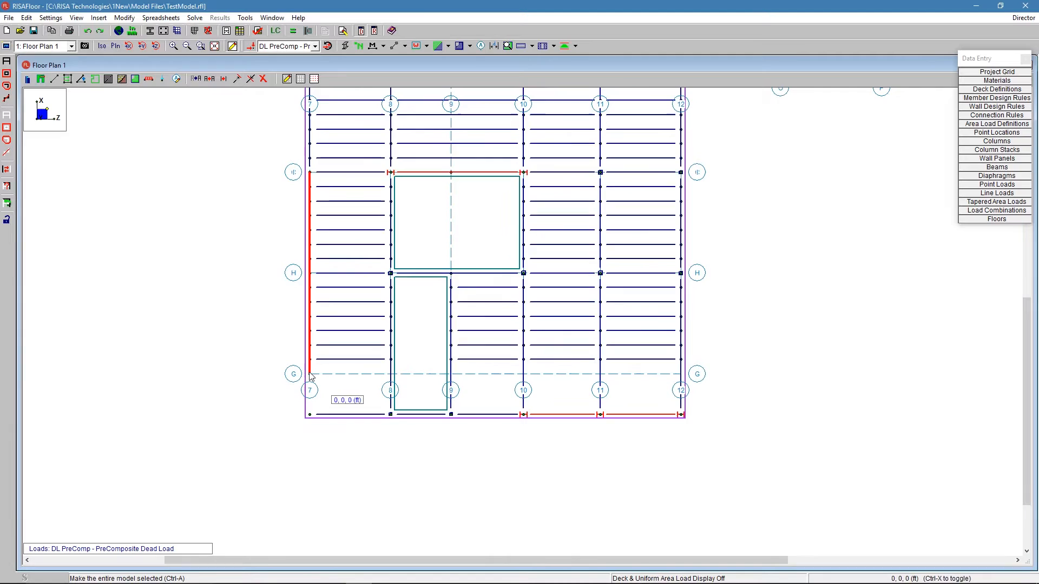
{"action": "scroll", "coordinate": [305, 420], "scroll_direction": "up", "scroll_amount": 2}
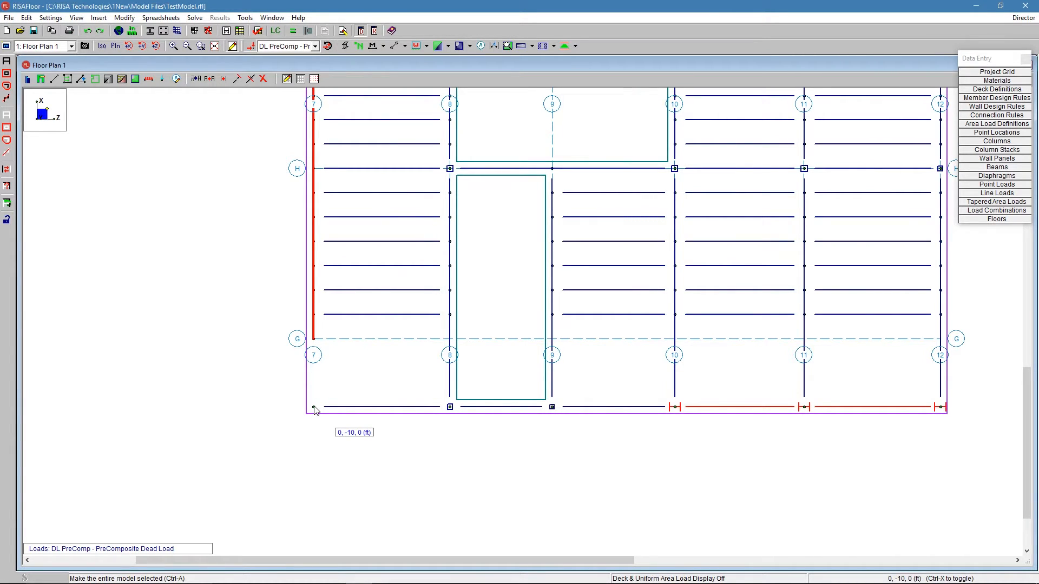
{"action": "double_click", "coordinate": [314, 339]}
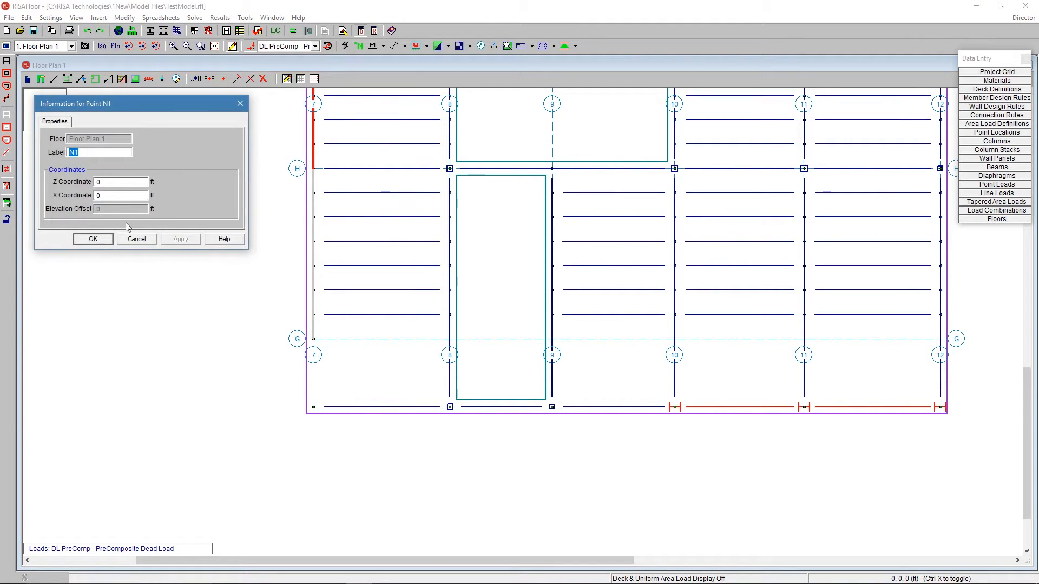
{"action": "left_click_drag", "start_coordinate": [113, 196], "coordinate": [87, 196]}
{"action": "key", "text": "Return"}
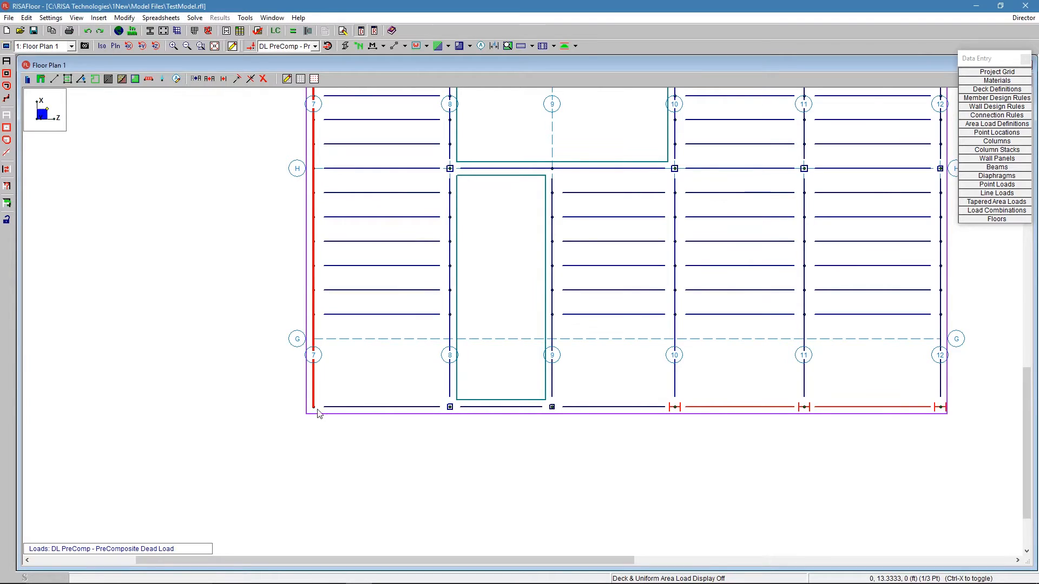
- Examine the beams, wall, diaphragm edge and openings around the extended bays below grid G
{"action": "scroll", "coordinate": [306, 412], "scroll_direction": "down", "scroll_amount": 1}
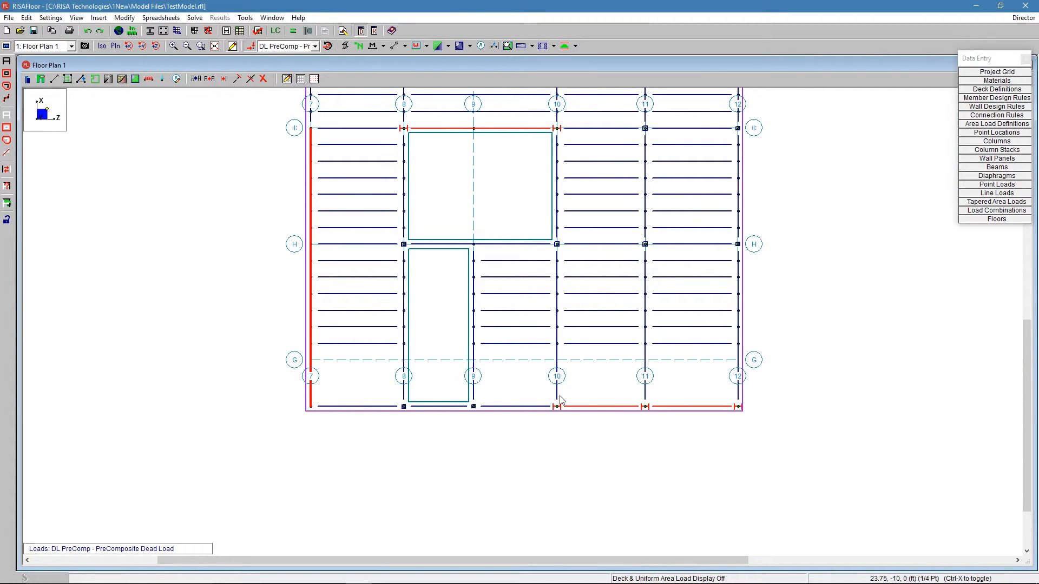
{"action": "scroll", "coordinate": [313, 405], "scroll_direction": "up", "scroll_amount": 1}
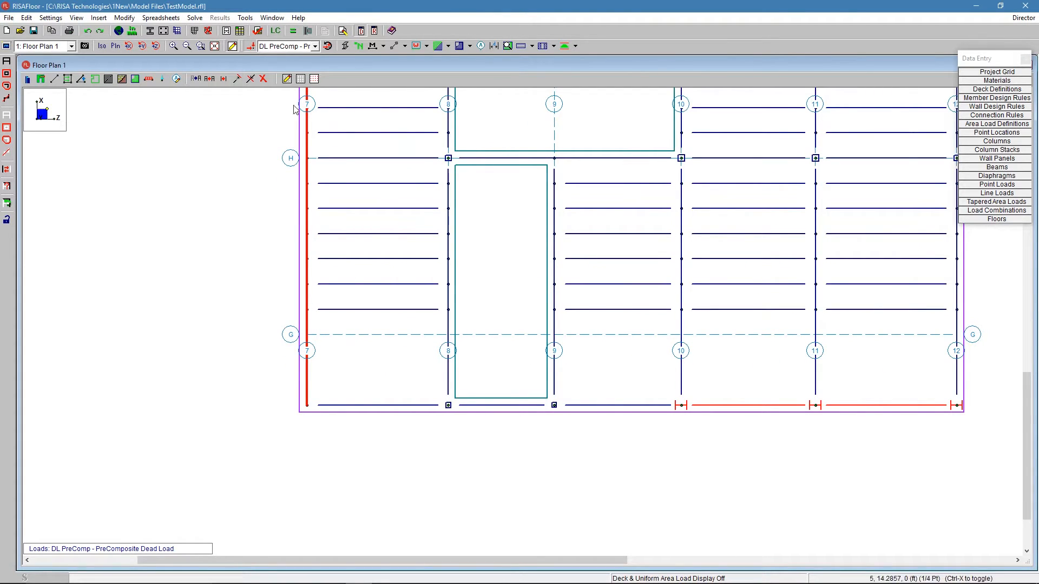
{"action": "scroll", "coordinate": [331, 426], "scroll_direction": "down", "scroll_amount": 2}
{"action": "scroll", "coordinate": [422, 447], "scroll_direction": "down", "scroll_amount": 1}
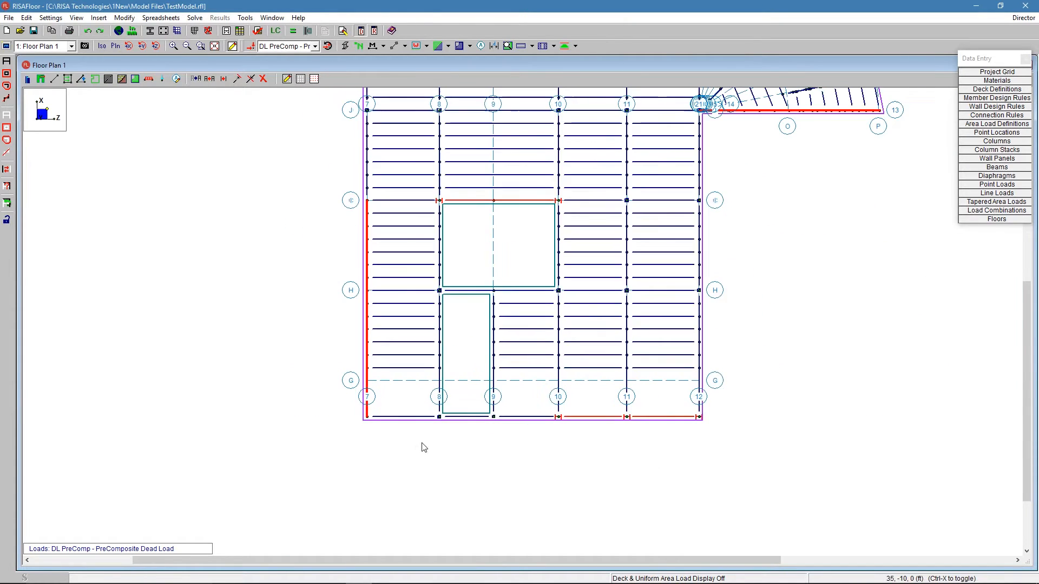
{"action": "scroll", "coordinate": [545, 405], "scroll_direction": "up", "scroll_amount": 1}
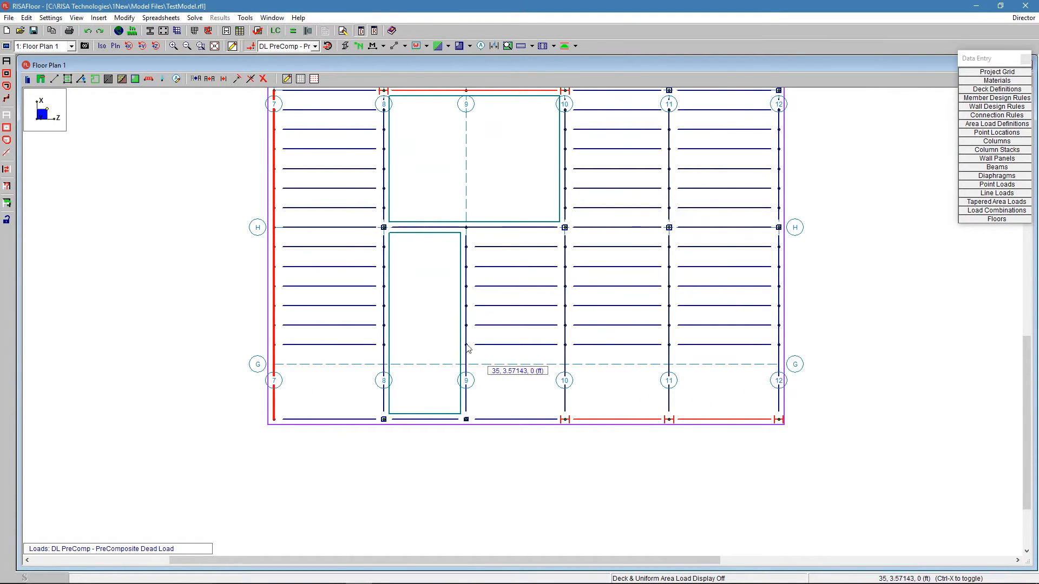
{"action": "scroll", "coordinate": [424, 455], "scroll_direction": "down", "scroll_amount": 4}
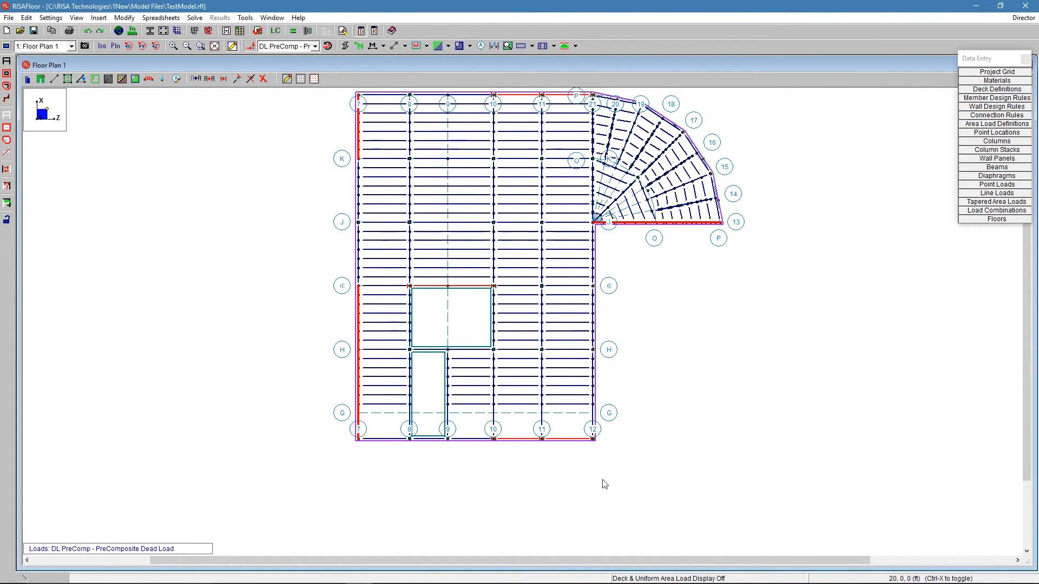
{"action": "scroll", "coordinate": [612, 475], "scroll_direction": "up", "scroll_amount": 1}
{"action": "scroll", "coordinate": [612, 474], "scroll_direction": "up", "scroll_amount": 1}
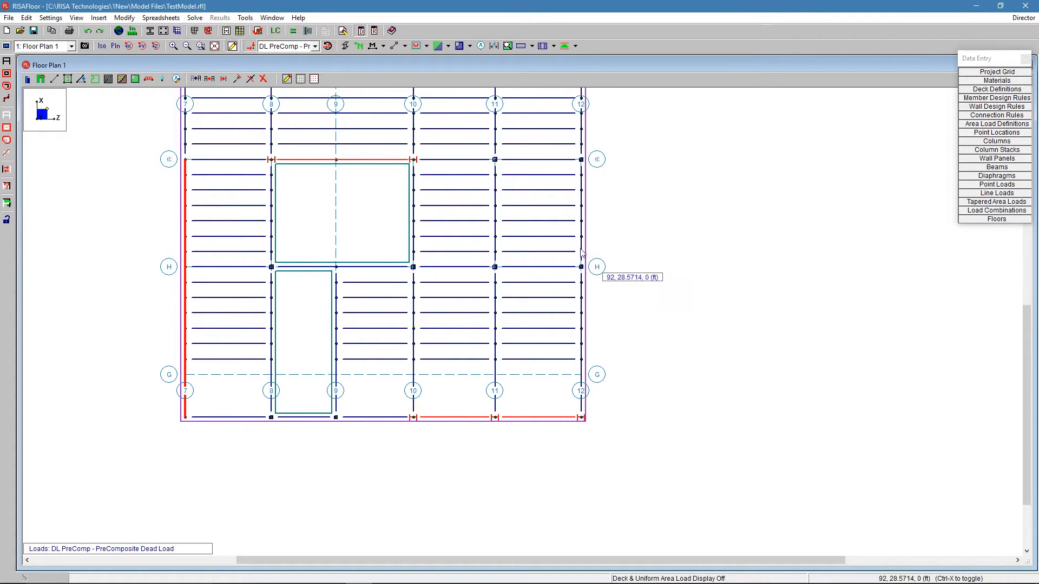
{"action": "scroll", "coordinate": [650, 408], "scroll_direction": "down", "scroll_amount": 4}
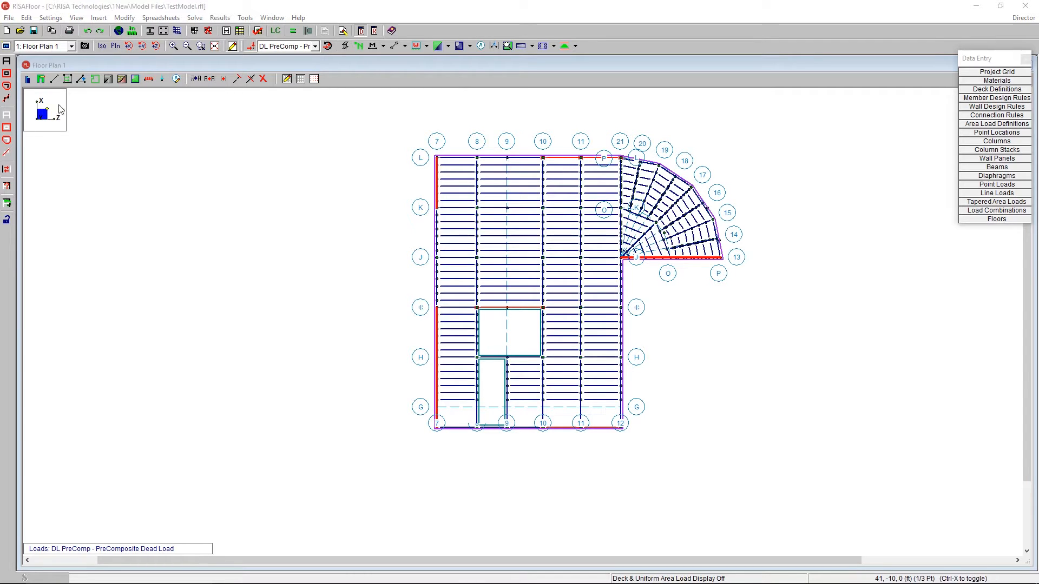
- Create diaphragm openings in the extended bays at grid G between grids 7-8, 9-10, 10-11 and 11-12
{"action": "left_click", "coordinate": [95, 79]}
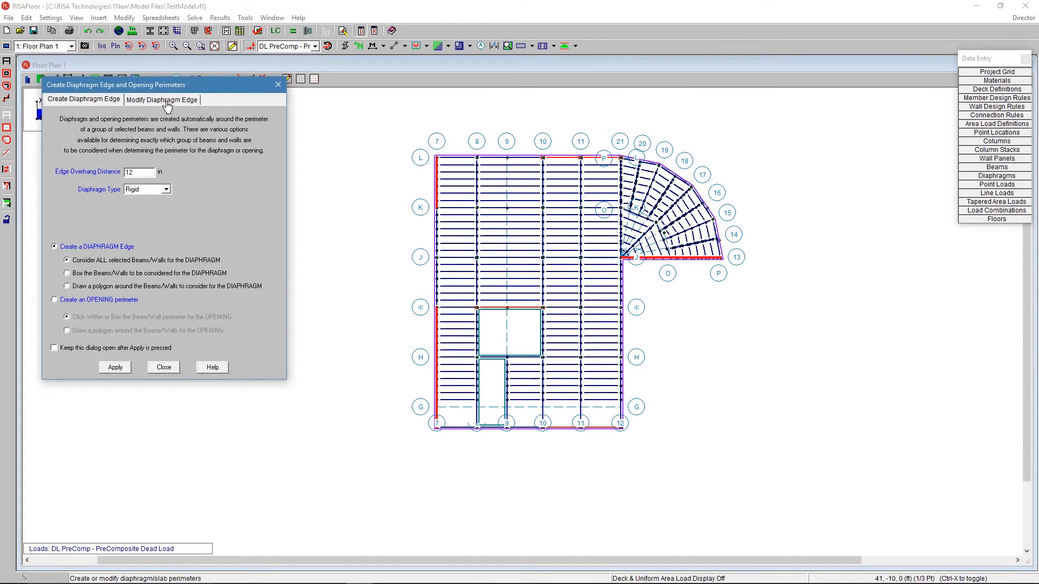
{"action": "left_click", "coordinate": [108, 299]}
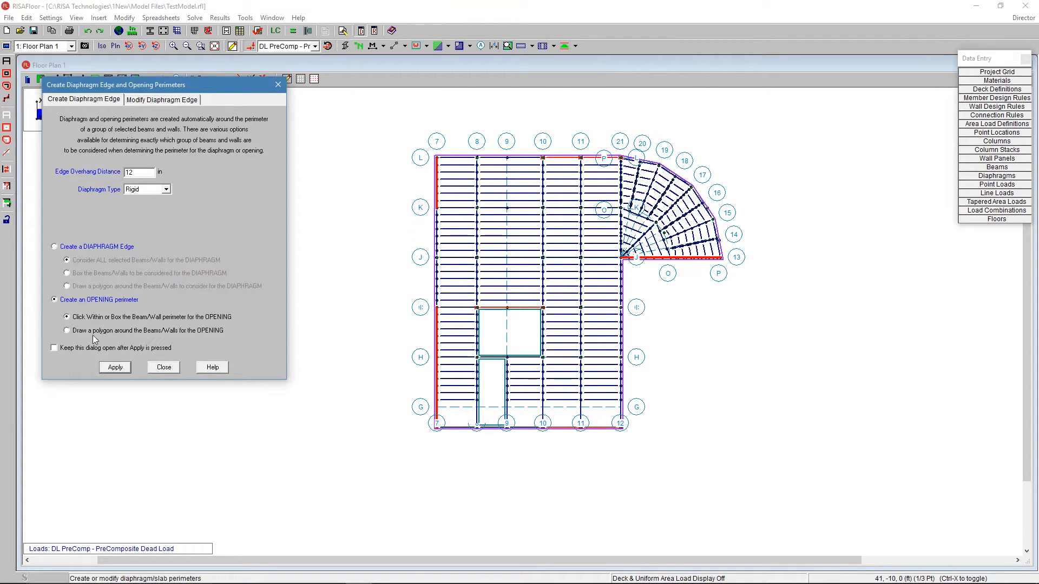
{"action": "left_click", "coordinate": [115, 370]}
{"action": "left_click", "coordinate": [474, 424]}
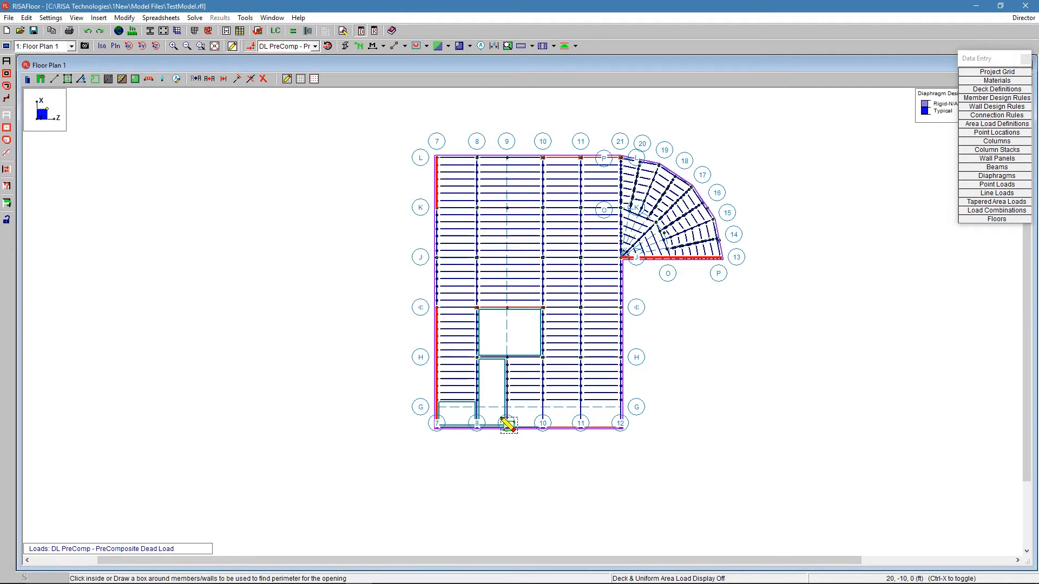
{"action": "left_click", "coordinate": [522, 414]}
{"action": "left_click", "coordinate": [566, 415]}
{"action": "left_click", "coordinate": [608, 414]}
{"action": "right_click", "coordinate": [374, 445]}
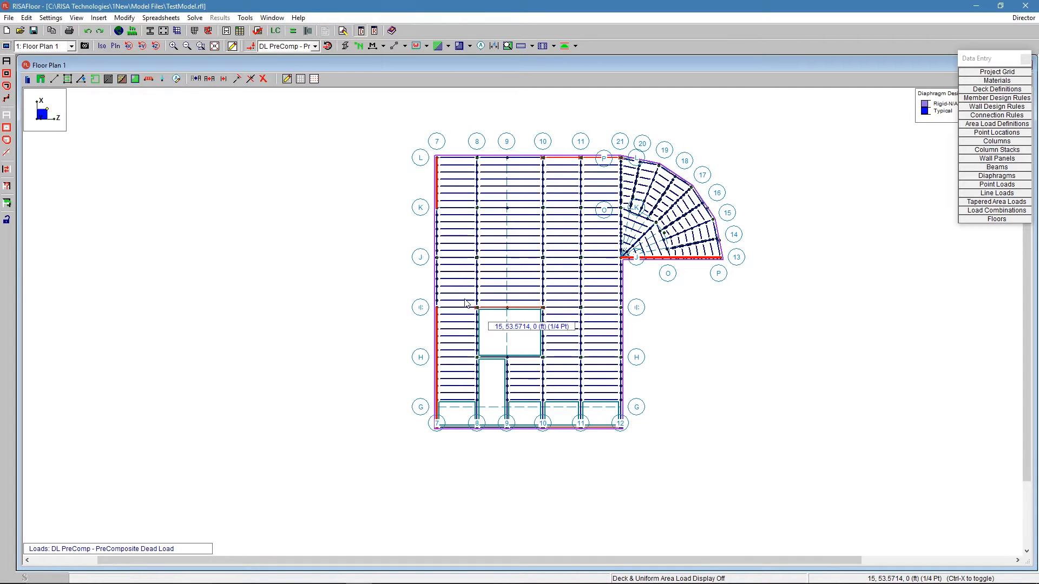
- Display the area loads on Floor Plan 1 using the w/o Default option
{"action": "left_click", "coordinate": [469, 47]}
{"action": "left_click", "coordinate": [481, 71]}
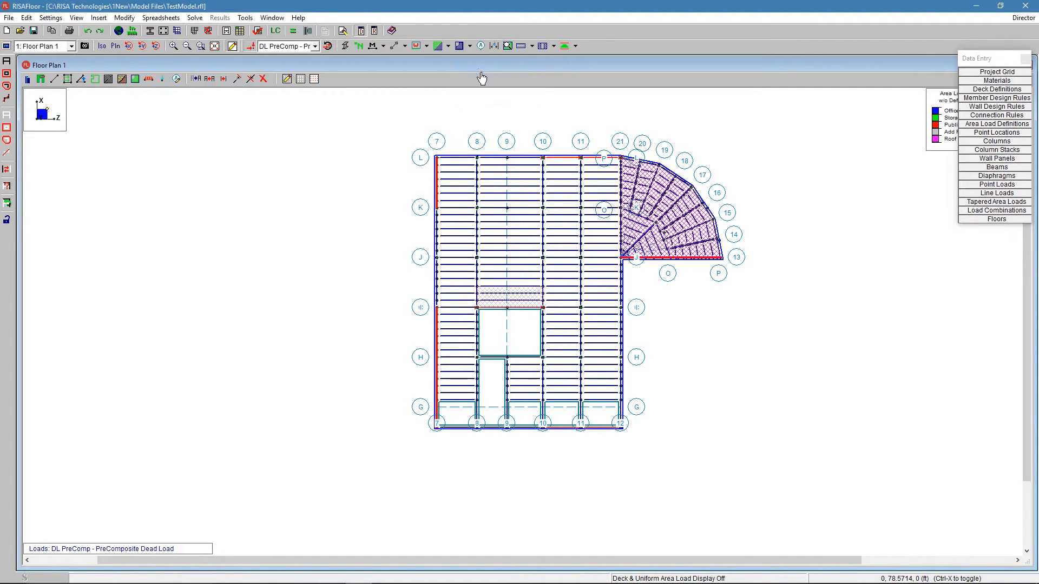
{"action": "left_click", "coordinate": [469, 46]}
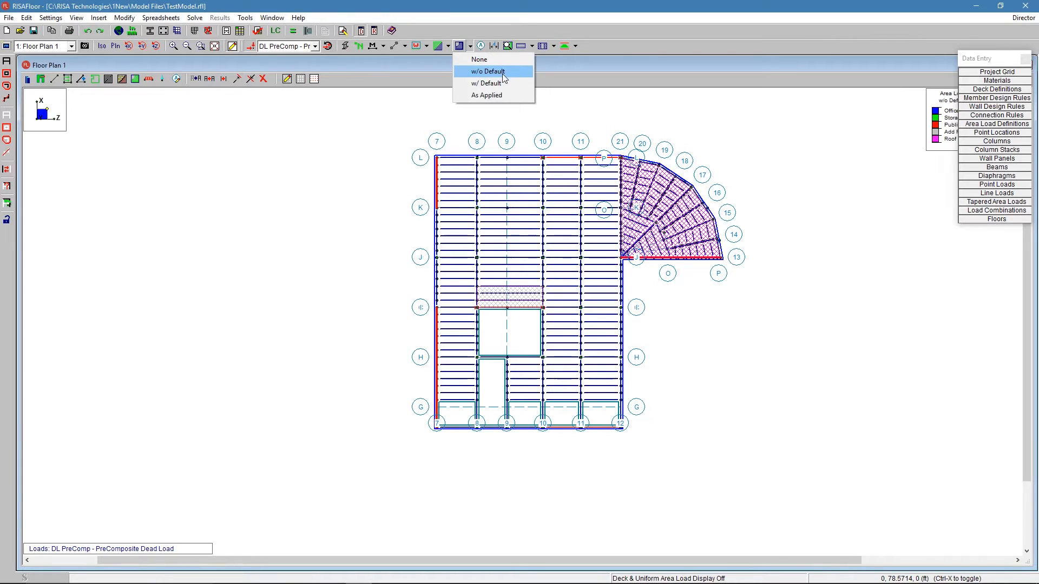
{"action": "left_click", "coordinate": [878, 202]}
- Open the uniform area load definitions and the floors list, placing the floors list below for comparison
{"action": "left_click", "coordinate": [980, 125]}
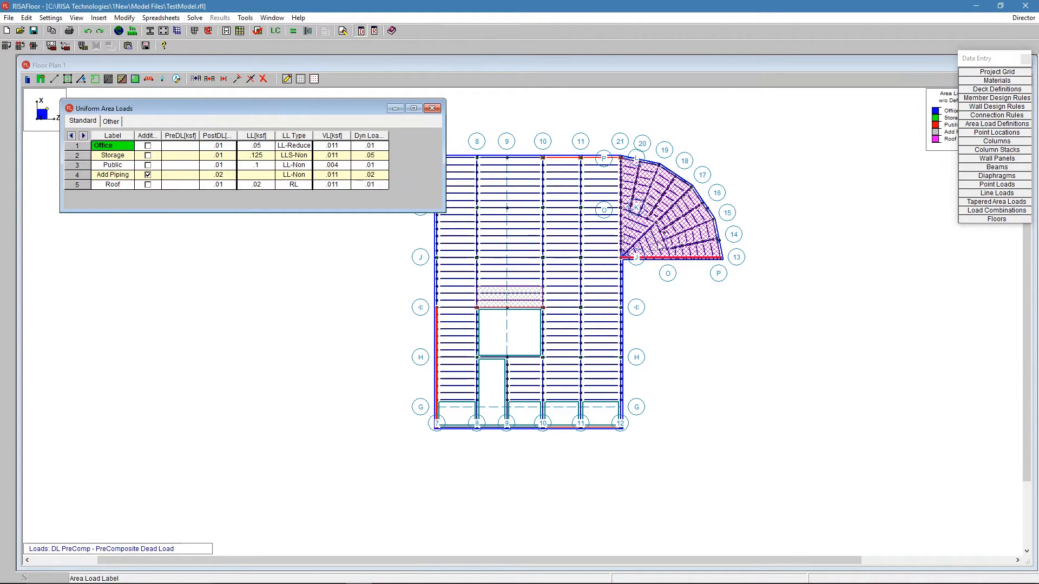
{"action": "left_click", "coordinate": [1001, 219]}
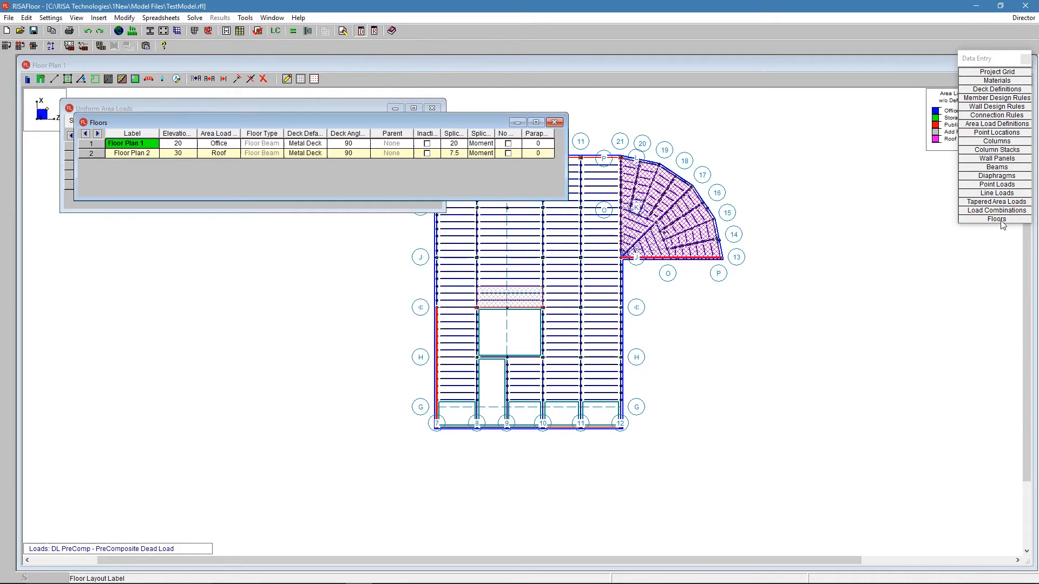
{"action": "left_click_drag", "start_coordinate": [300, 120], "coordinate": [279, 225]}
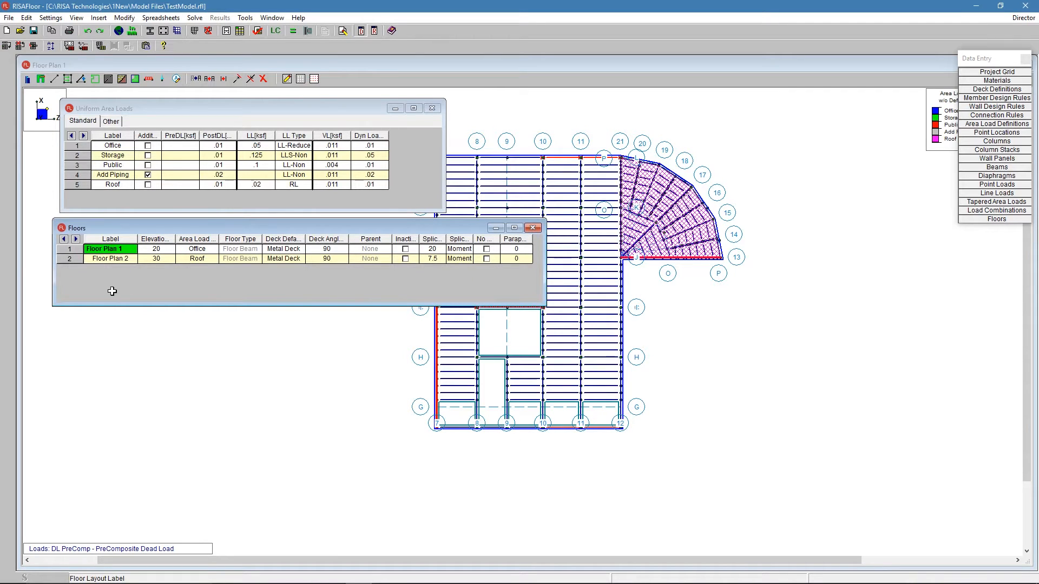
- Check the default area load assigned to Floor Plan 1 against the Office load definition, and return to the plan
{"action": "left_click", "coordinate": [195, 252]}
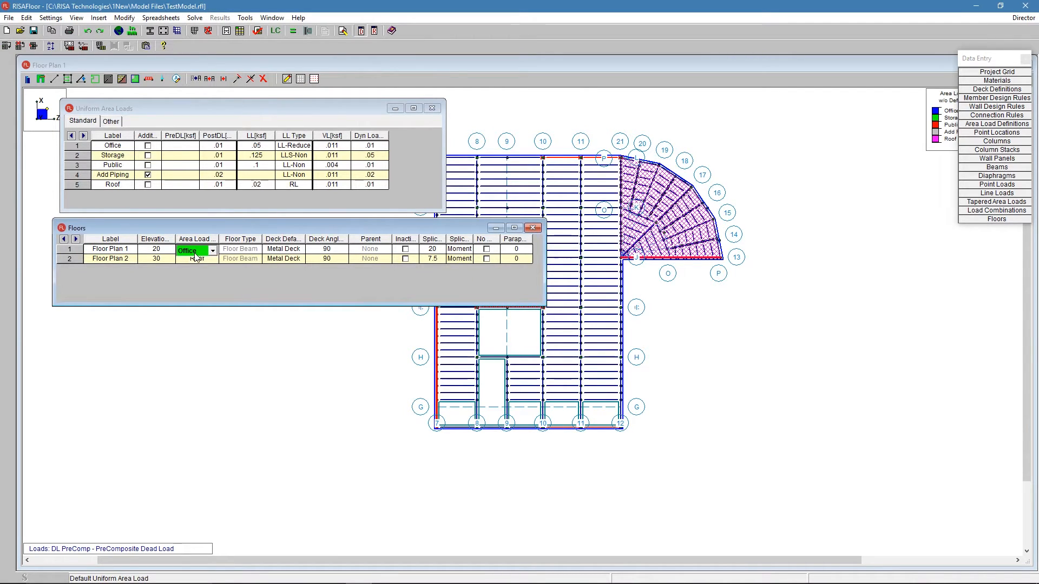
{"action": "left_click_drag", "start_coordinate": [98, 147], "coordinate": [389, 145]}
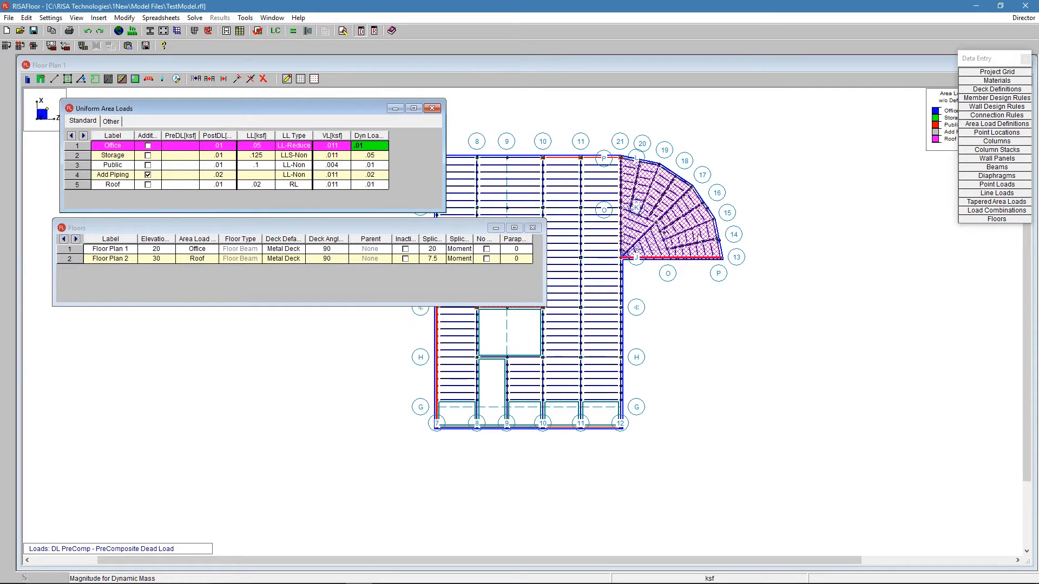
{"action": "left_click", "coordinate": [785, 360]}
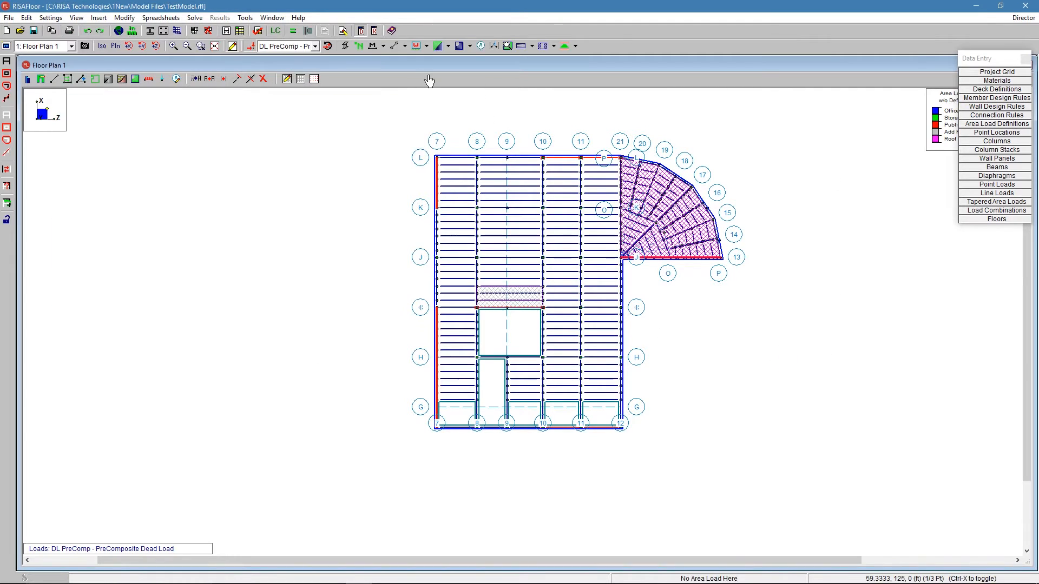
- Display the area loads on Floor Plan 1 with the w/ Default option and move the Data Entry palette off the legend
{"action": "left_click", "coordinate": [469, 46]}
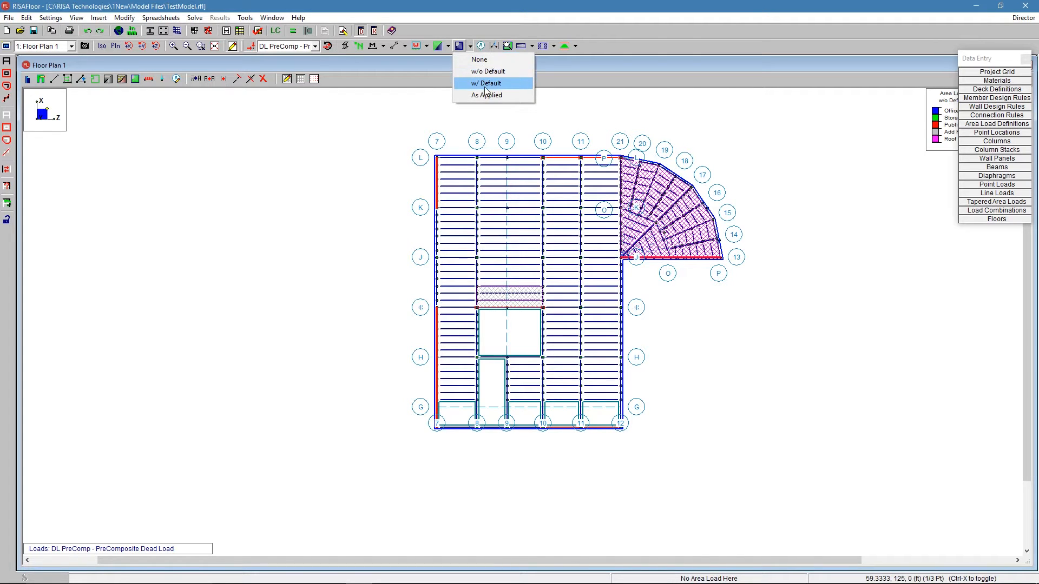
{"action": "left_click", "coordinate": [485, 84]}
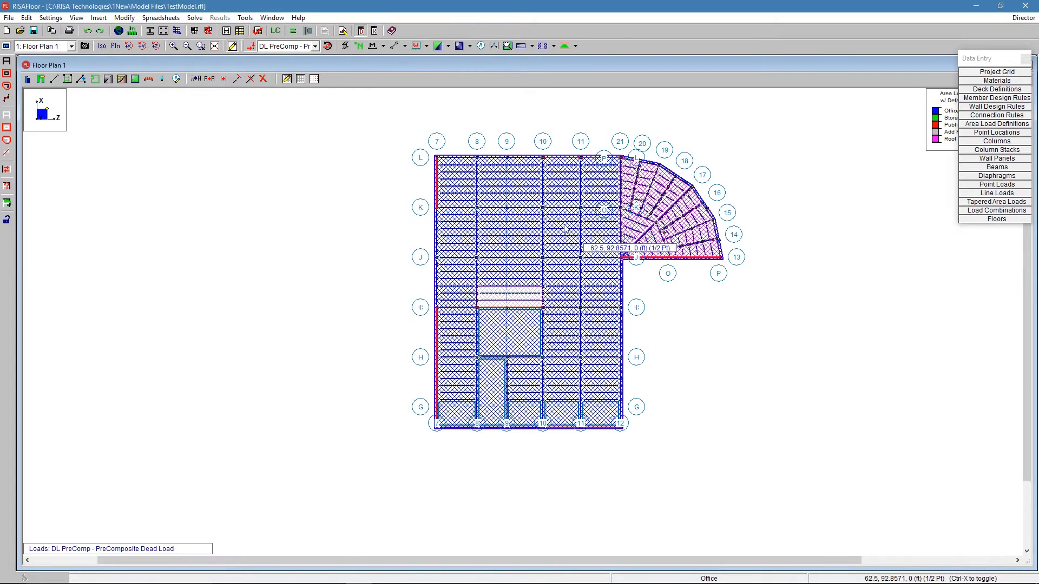
{"action": "left_click_drag", "start_coordinate": [981, 51], "coordinate": [942, 197]}
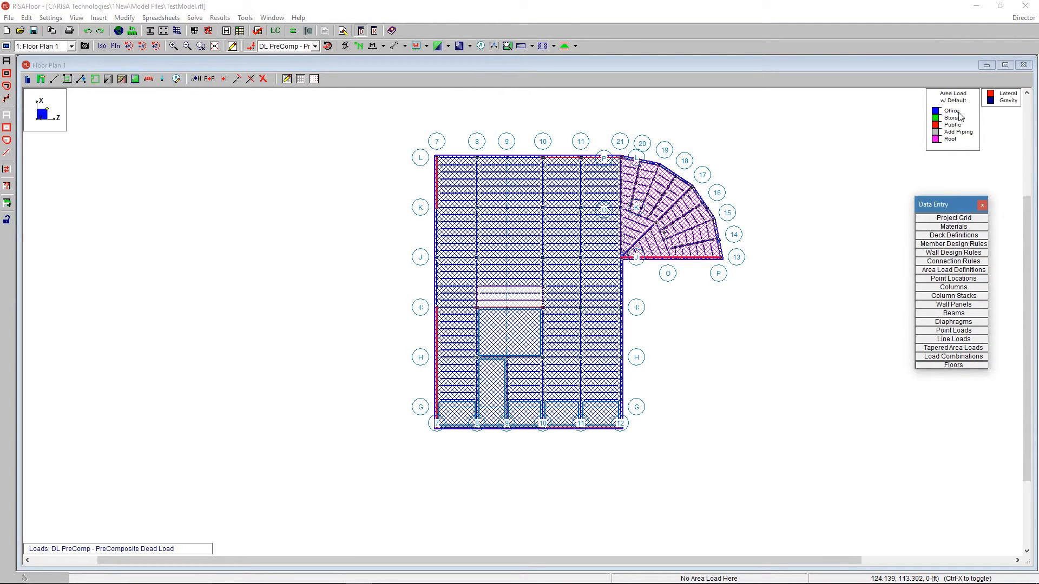
- Open the uniform area load definitions, review the Office load's post-composite dead load, and close the spreadsheet
{"action": "left_click", "coordinate": [953, 271]}
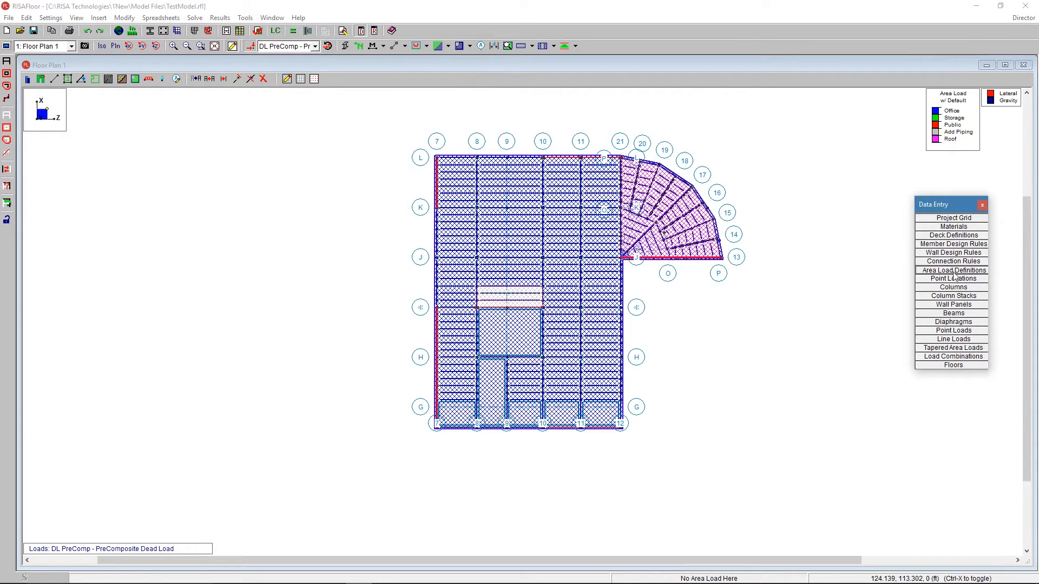
{"action": "left_click", "coordinate": [217, 165]}
{"action": "left_click", "coordinate": [217, 145]}
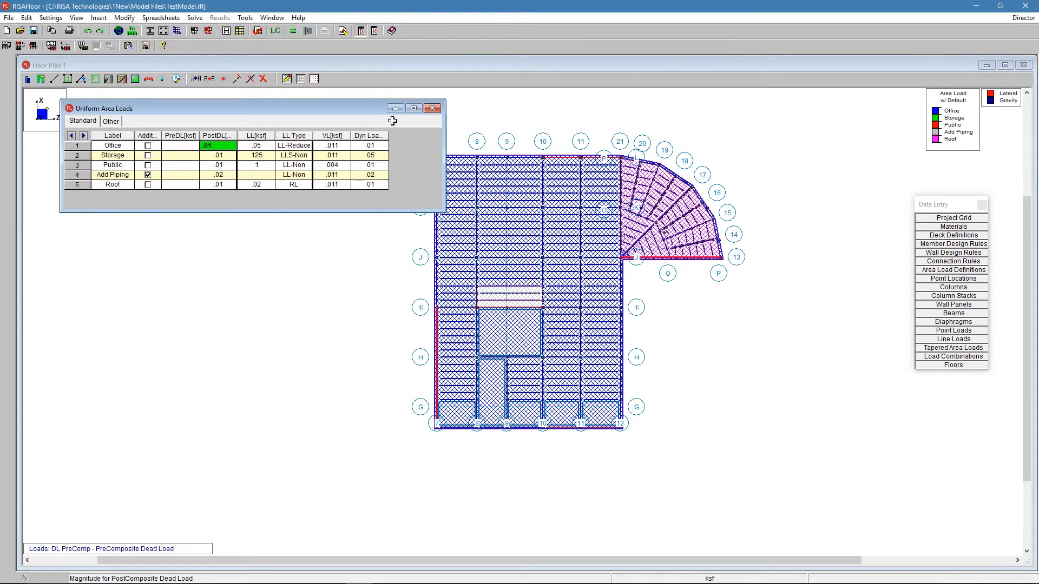
{"action": "left_click", "coordinate": [432, 108]}
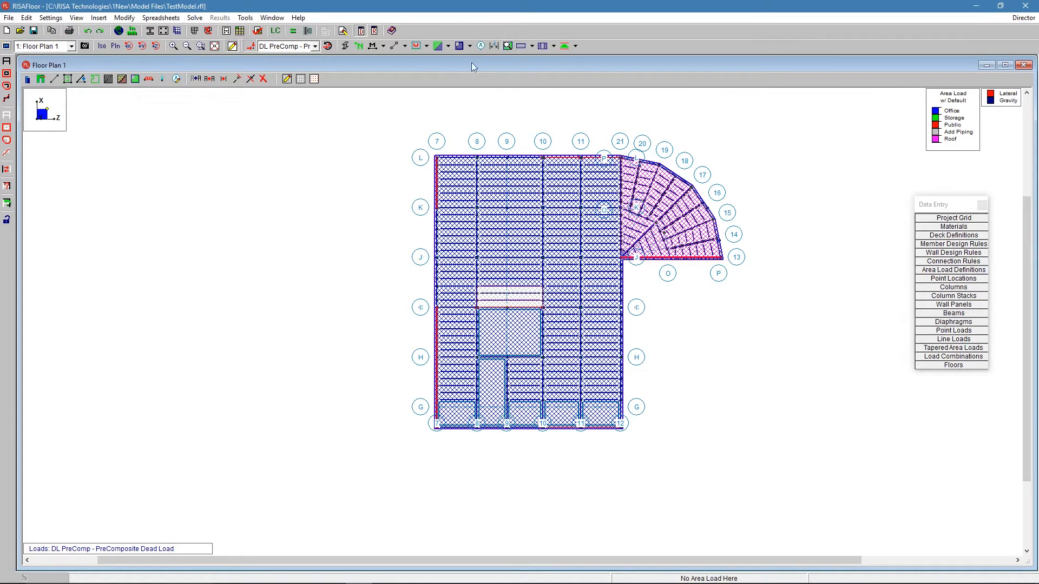
- Set the area load display to None and query the area load between grids 9-10 and J-K, keeping the query window beside the plan
{"action": "left_click", "coordinate": [469, 48]}
{"action": "left_click", "coordinate": [474, 59]}
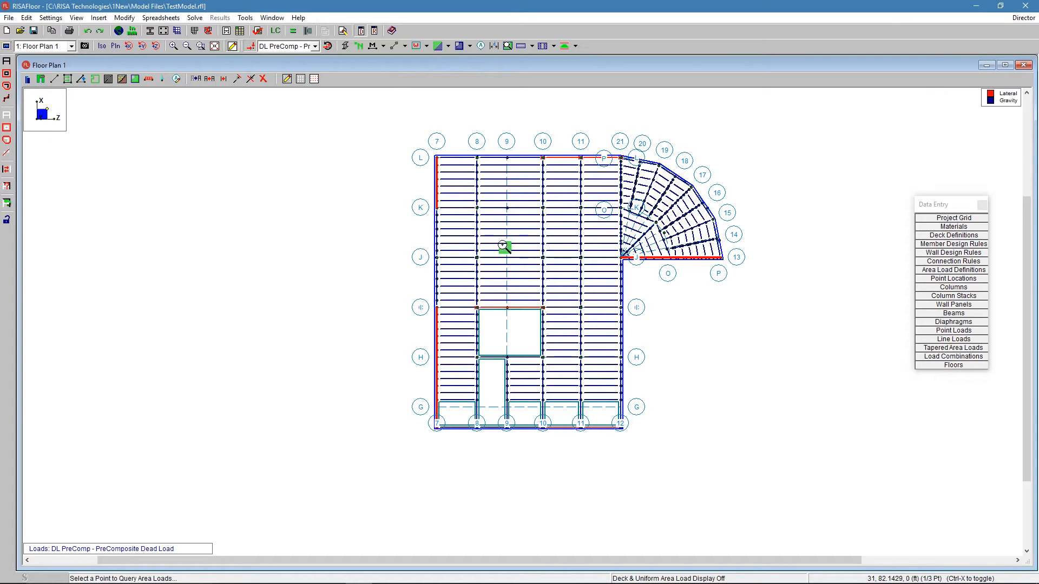
{"action": "left_click", "coordinate": [526, 236]}
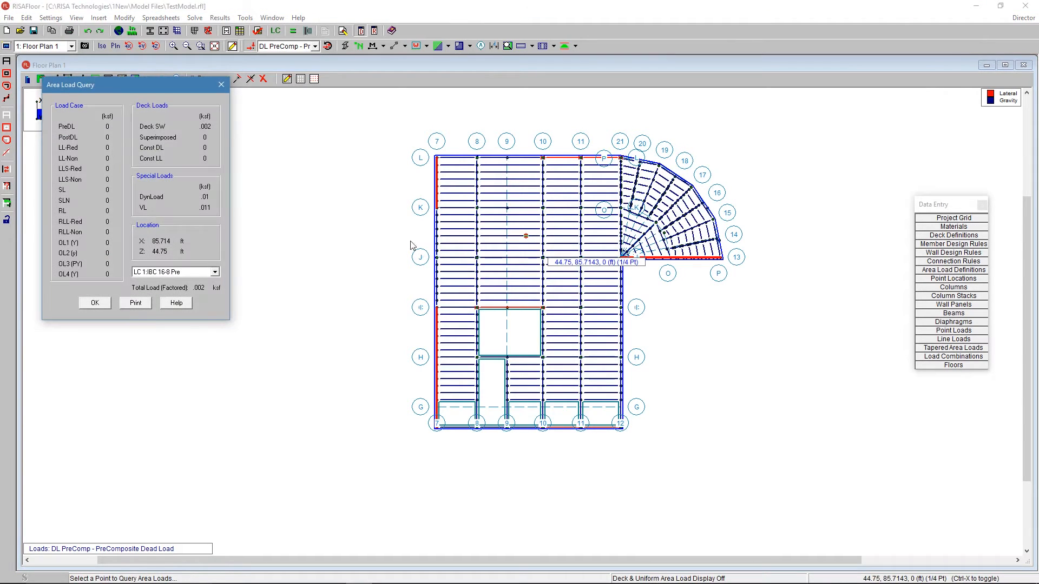
{"action": "left_click_drag", "start_coordinate": [139, 85], "coordinate": [320, 148]}
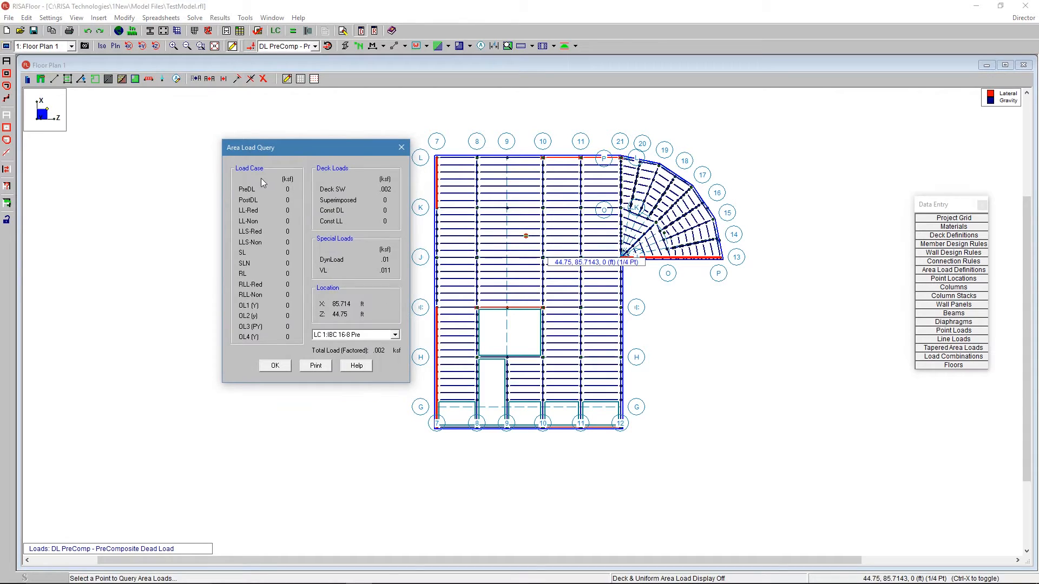
- Review the queried point's area loads under load combinations LC 2 through LC 5, and close the query
{"action": "left_click", "coordinate": [352, 335]}
{"action": "left_click", "coordinate": [368, 353]}
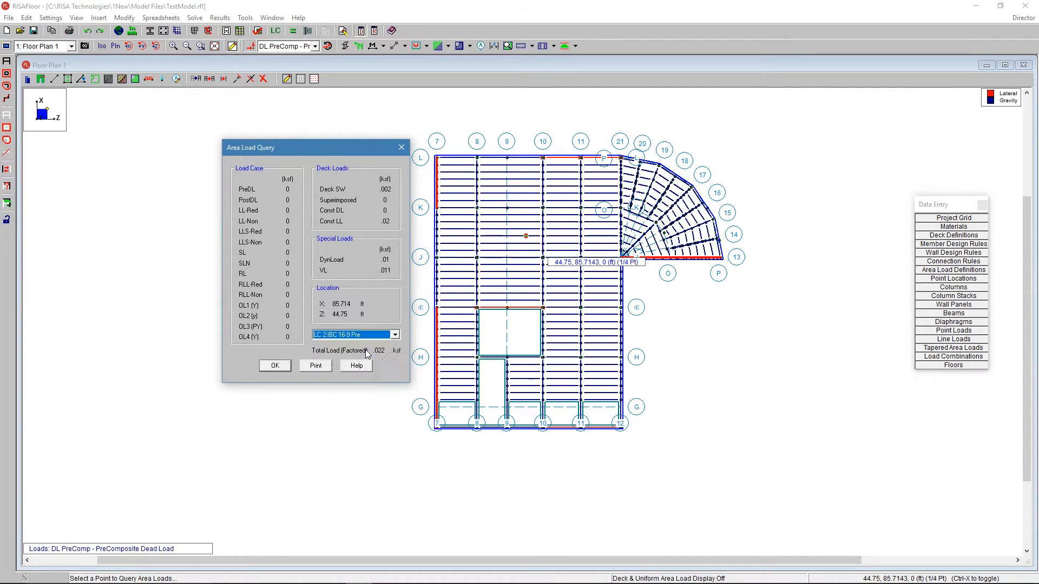
{"action": "left_click", "coordinate": [359, 337]}
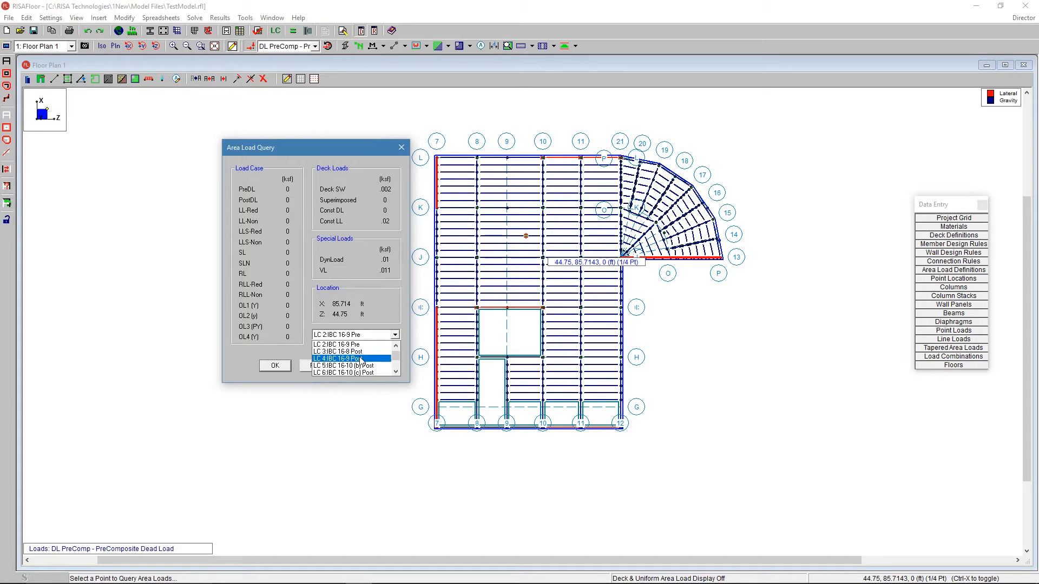
{"action": "left_click", "coordinate": [362, 355]}
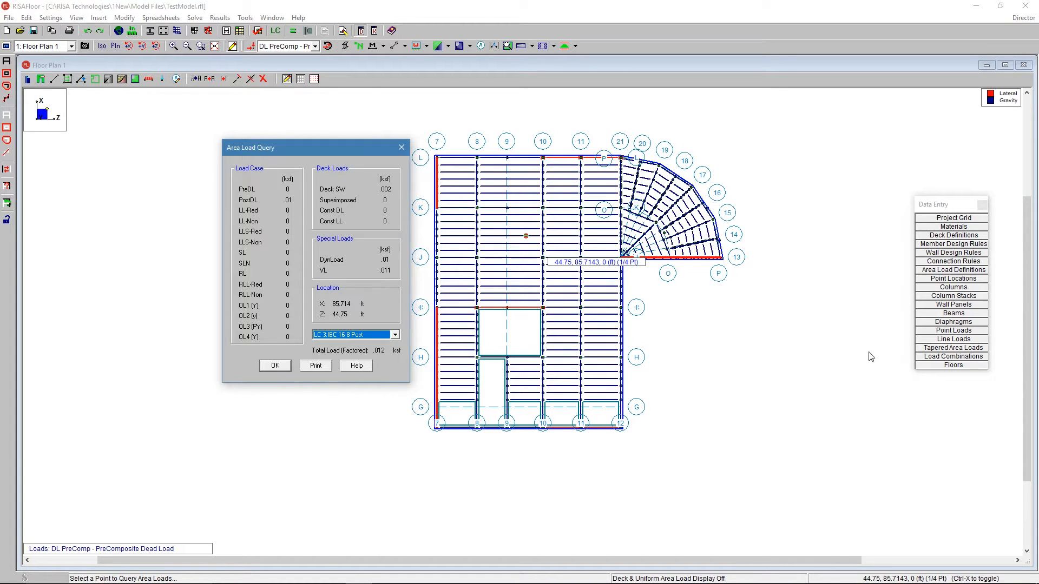
{"action": "left_click", "coordinate": [350, 336]}
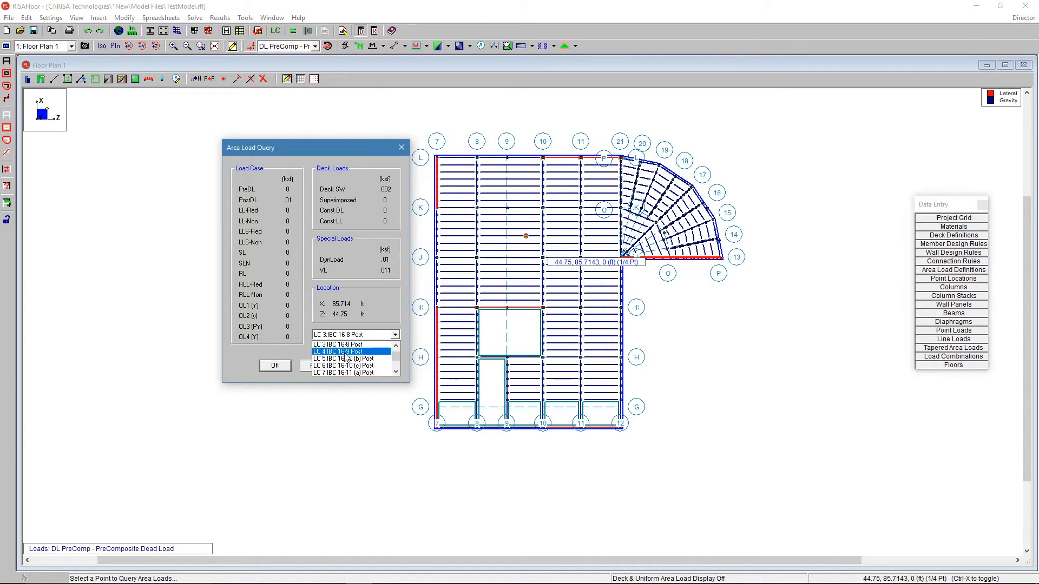
{"action": "left_click", "coordinate": [345, 352]}
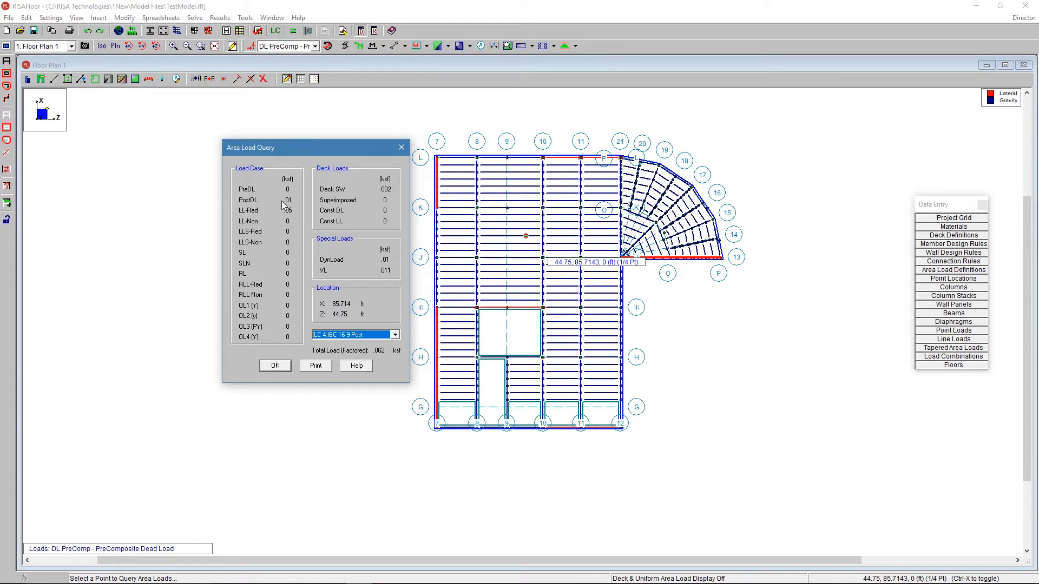
{"action": "left_click", "coordinate": [341, 336]}
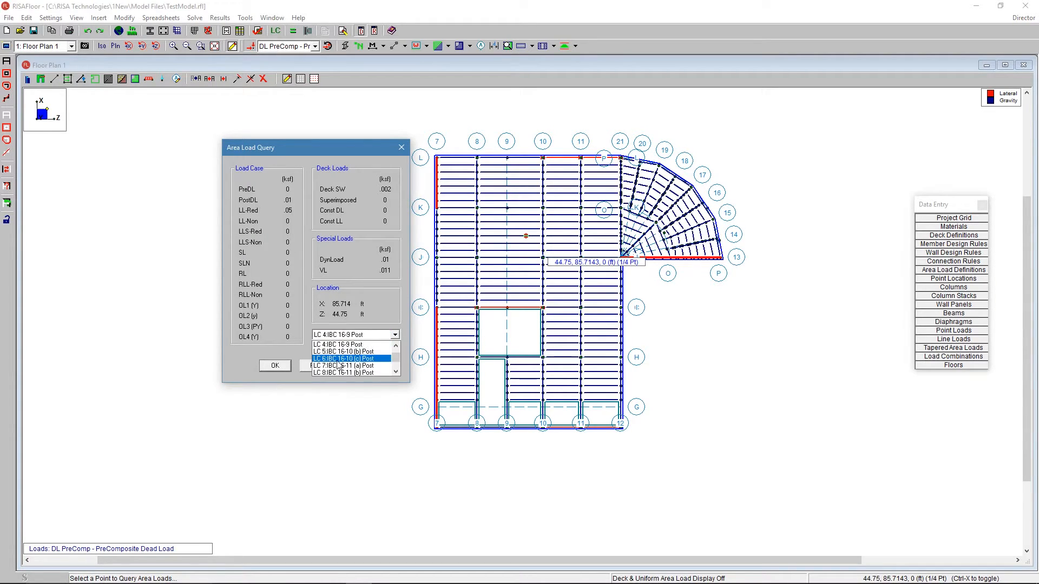
{"action": "left_click", "coordinate": [343, 357]}
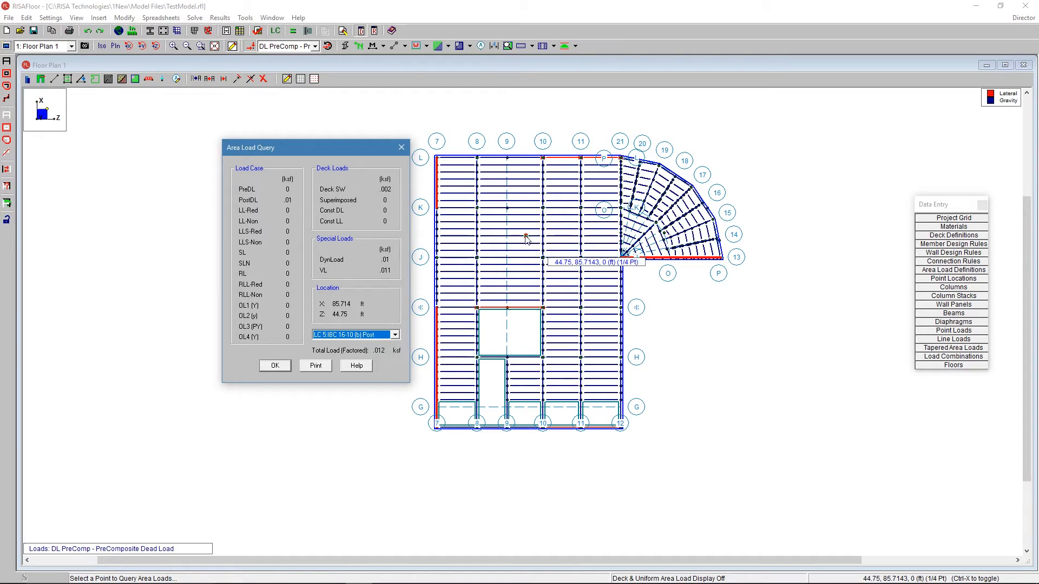
{"action": "left_click", "coordinate": [349, 336]}
{"action": "left_click", "coordinate": [340, 359]}
{"action": "left_click", "coordinate": [275, 366]}
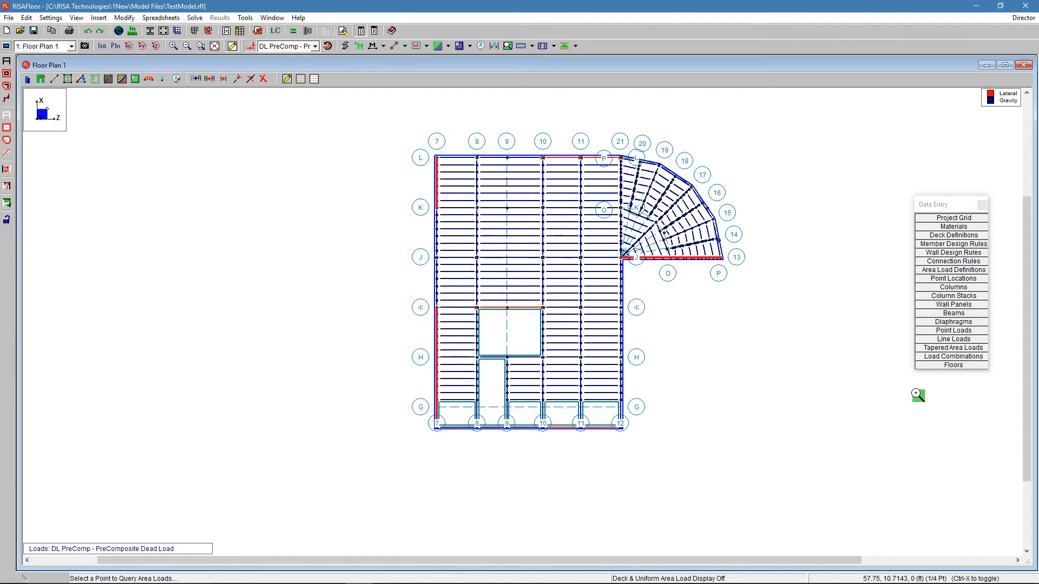
- Open the load combinations spreadsheet to review the categories and factors, and return to the floor plan
{"action": "left_click", "coordinate": [944, 357]}
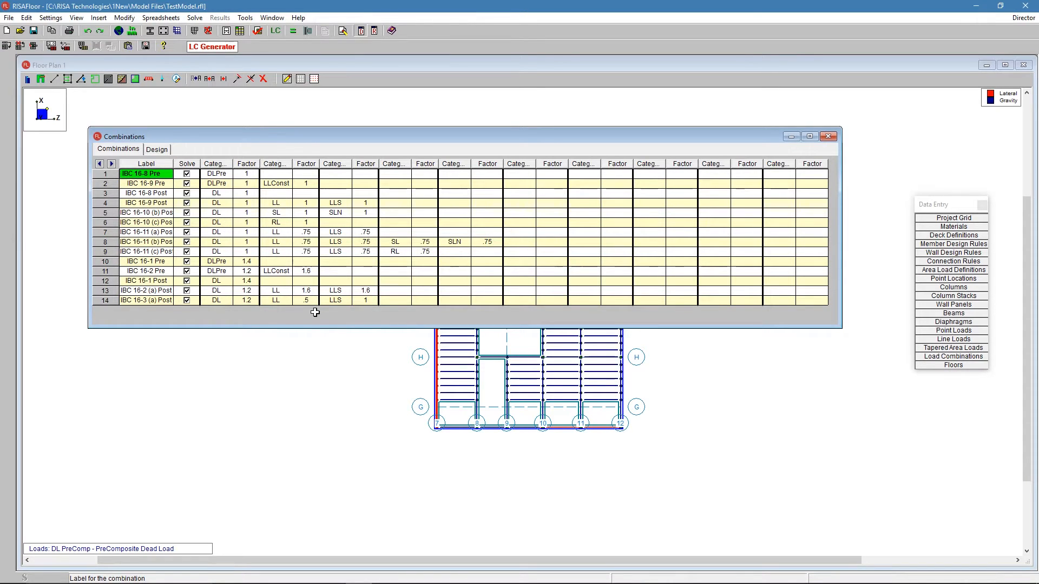
{"action": "double_click", "coordinate": [618, 465]}
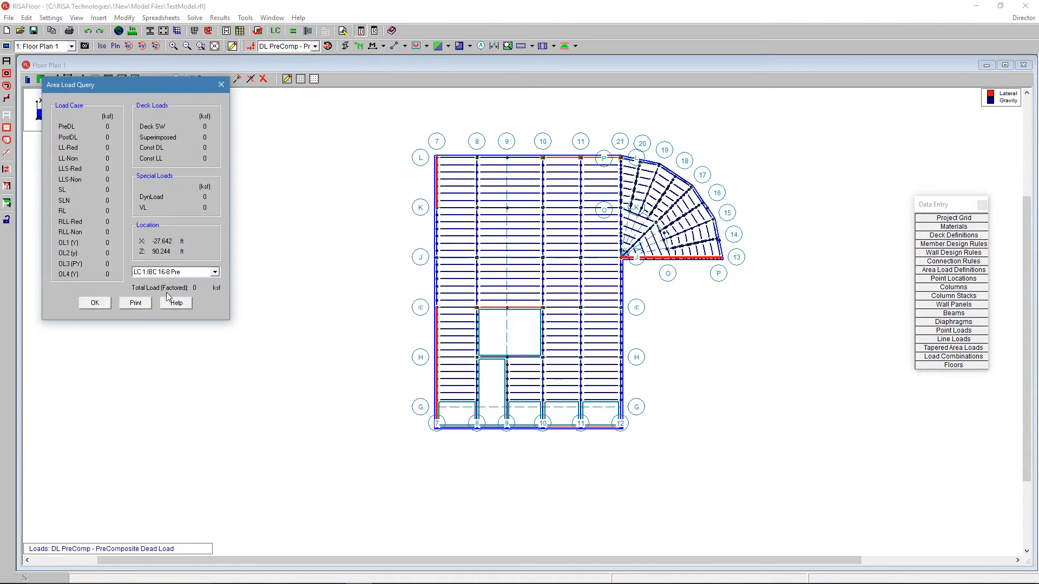
{"action": "left_click", "coordinate": [95, 302]}
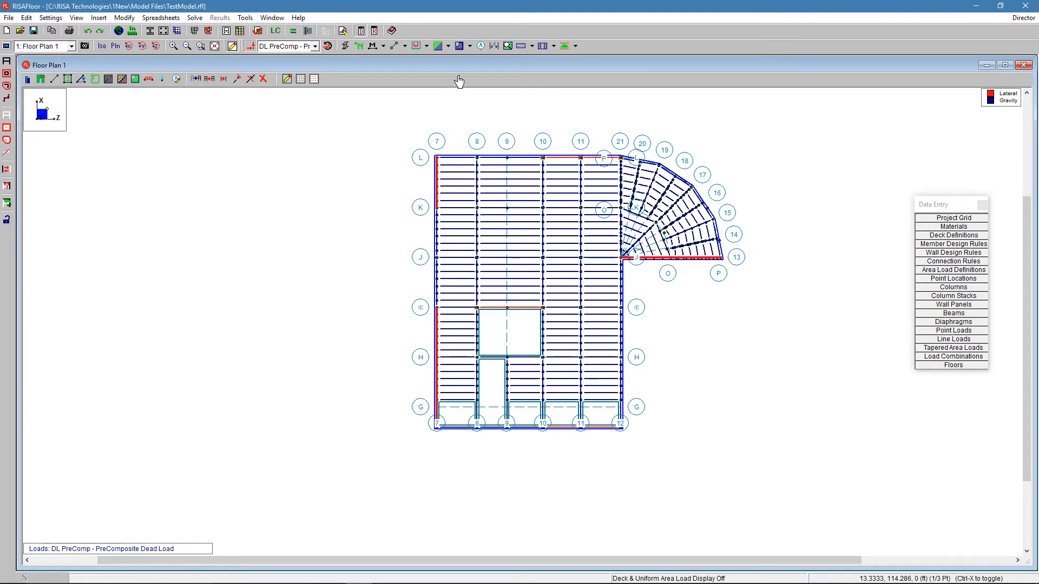
- Query the area load at a point in the curved bay area and review load combinations LC 2 through LC 5
{"action": "left_click", "coordinate": [508, 45]}
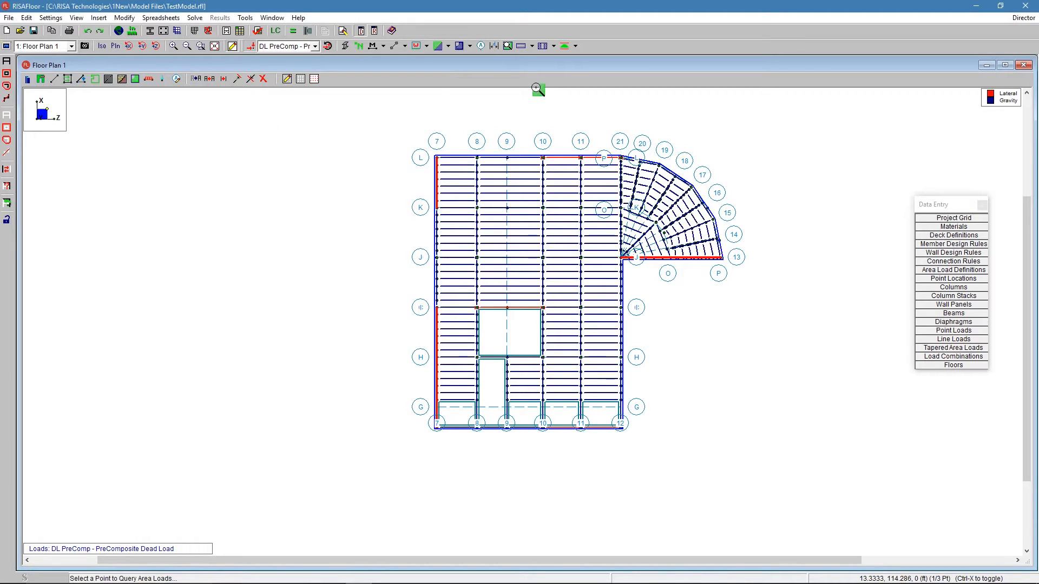
{"action": "left_click", "coordinate": [665, 204]}
{"action": "left_click", "coordinate": [184, 275]}
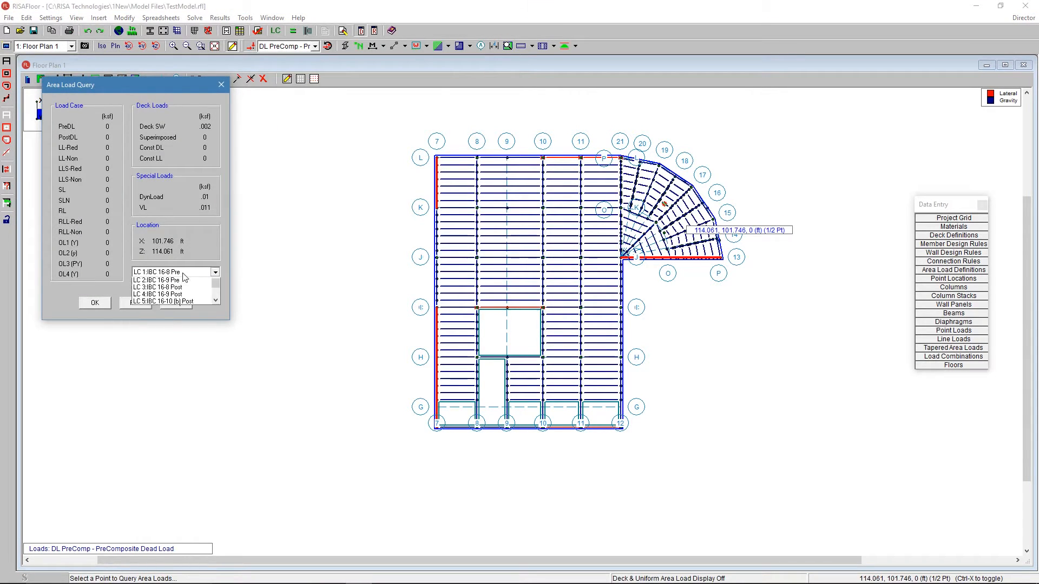
{"action": "left_click", "coordinate": [179, 281]}
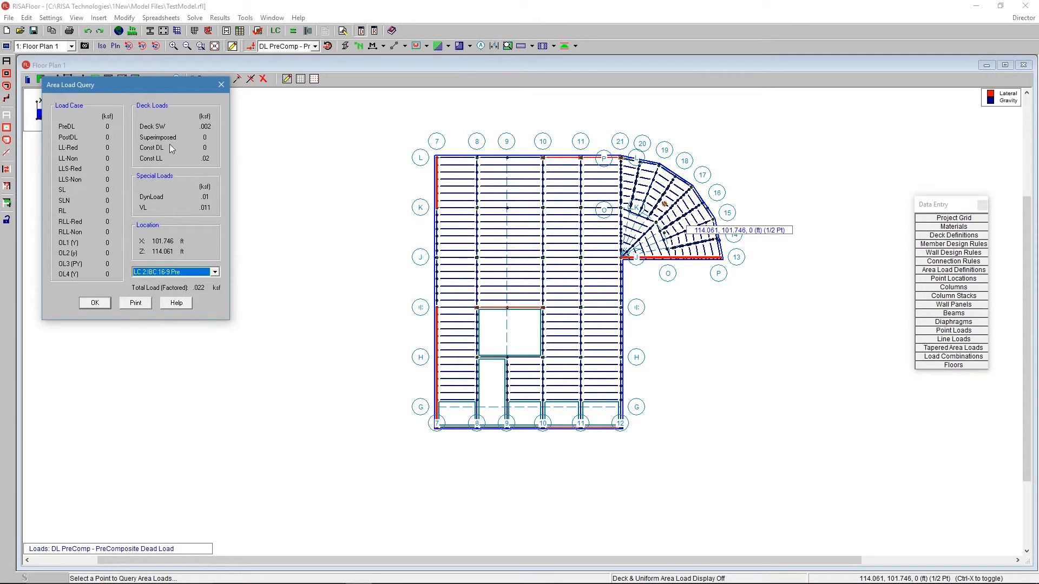
{"action": "left_click", "coordinate": [173, 273]}
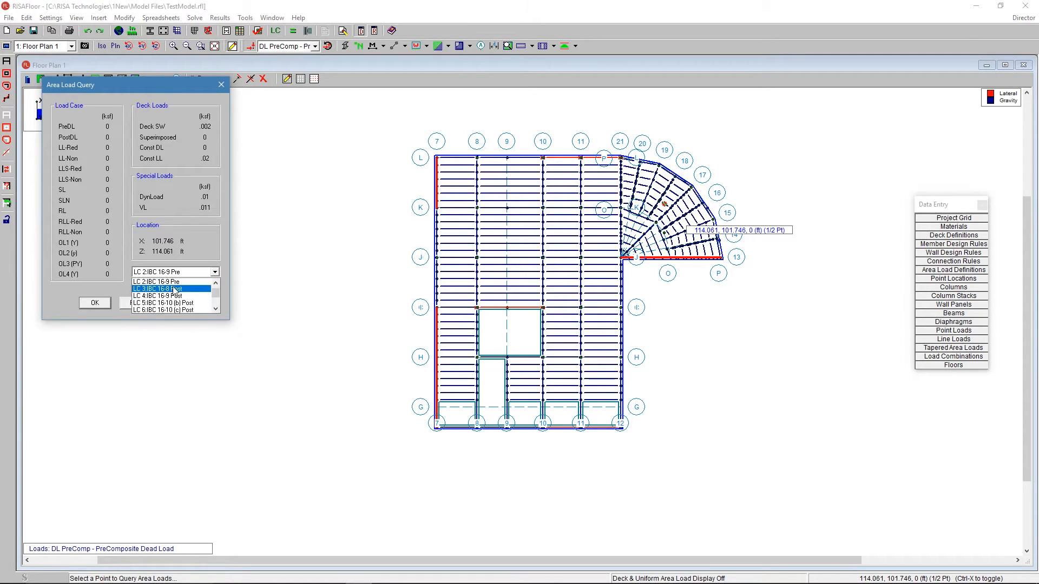
{"action": "left_click", "coordinate": [165, 295]}
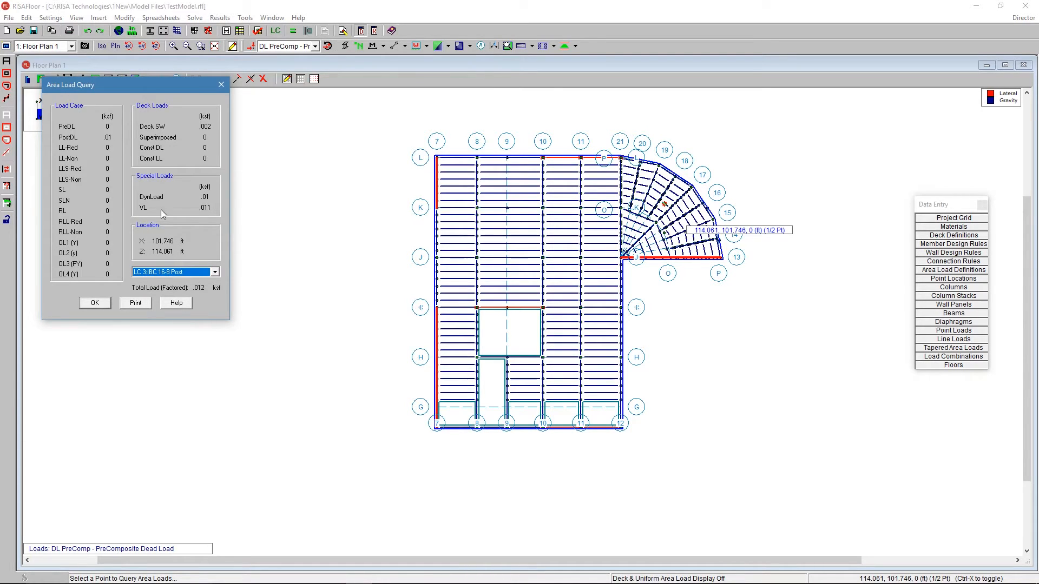
{"action": "left_click", "coordinate": [161, 273]}
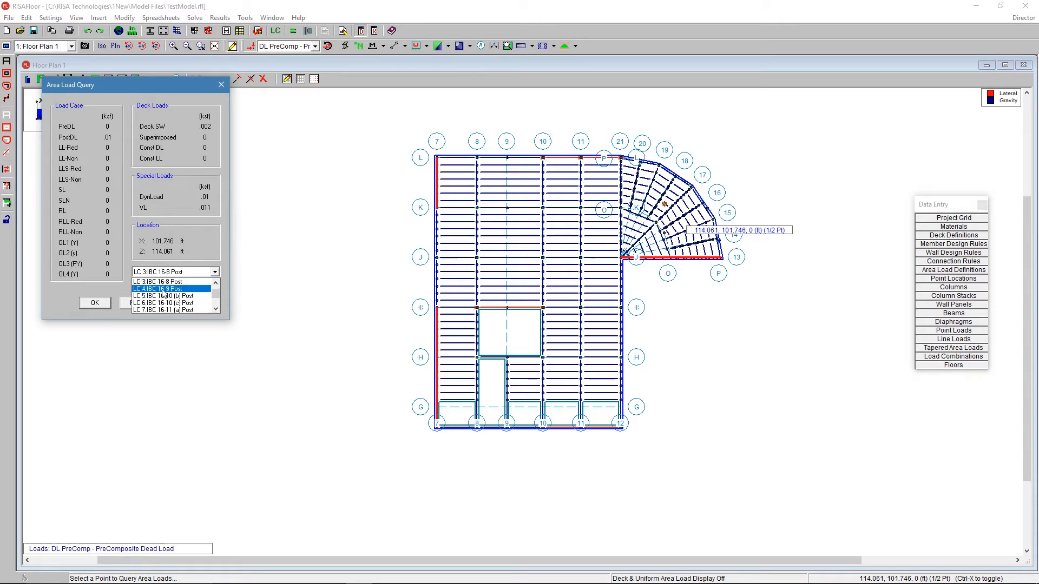
{"action": "left_click", "coordinate": [162, 288]}
{"action": "left_click", "coordinate": [158, 271]}
{"action": "left_click", "coordinate": [162, 289]}
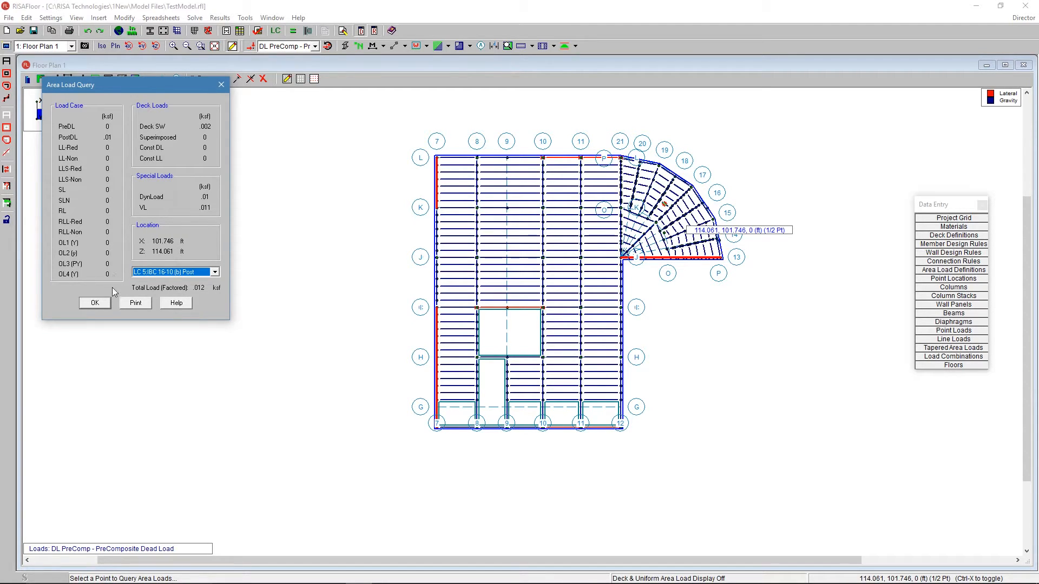
{"action": "left_click", "coordinate": [92, 305]}
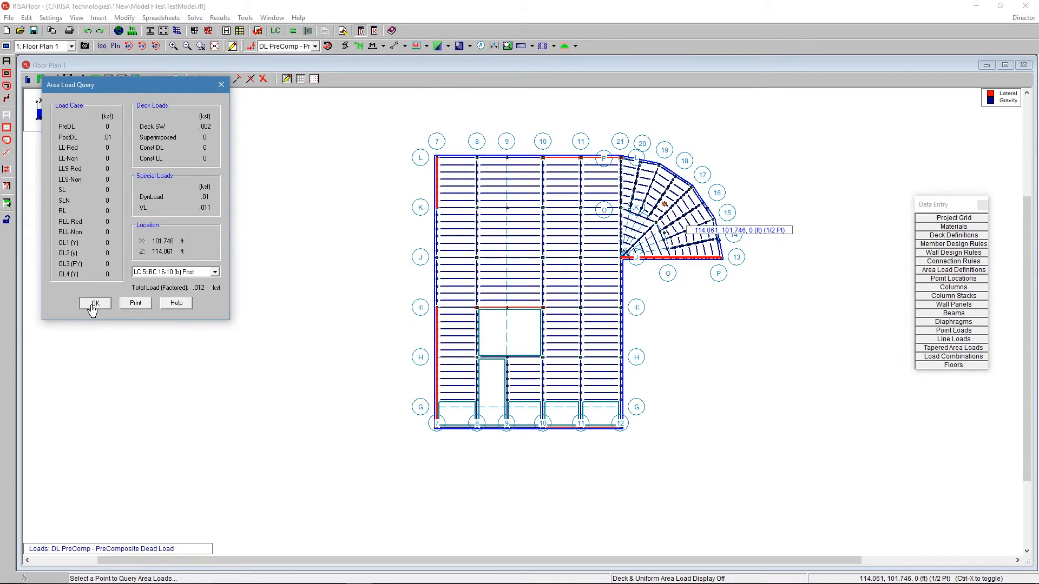
{"action": "left_click", "coordinate": [94, 304]}
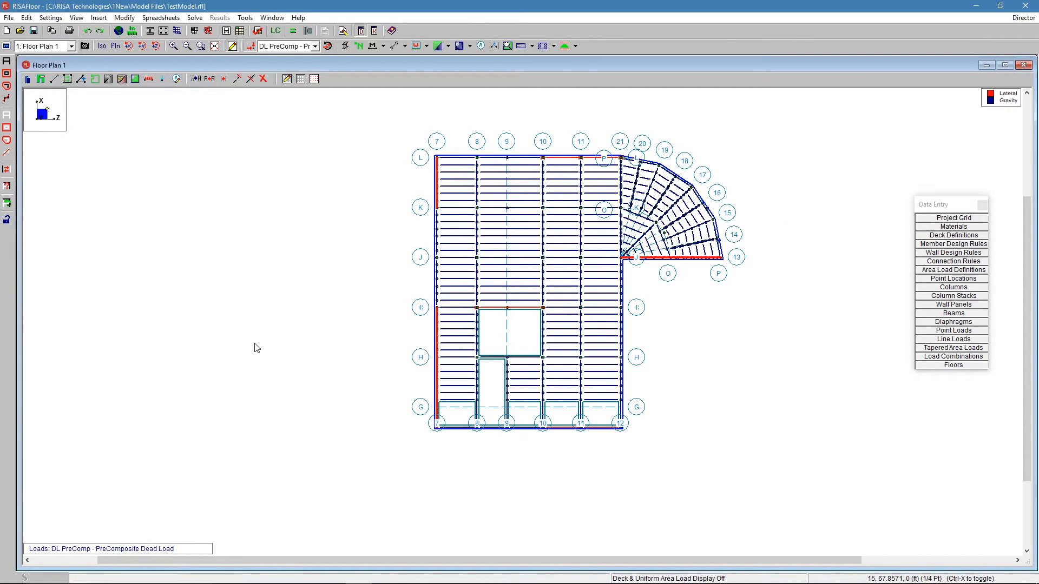
- Switch the view to the Full Model and orbit it to a lower viewing angle
{"action": "left_click", "coordinate": [48, 47]}
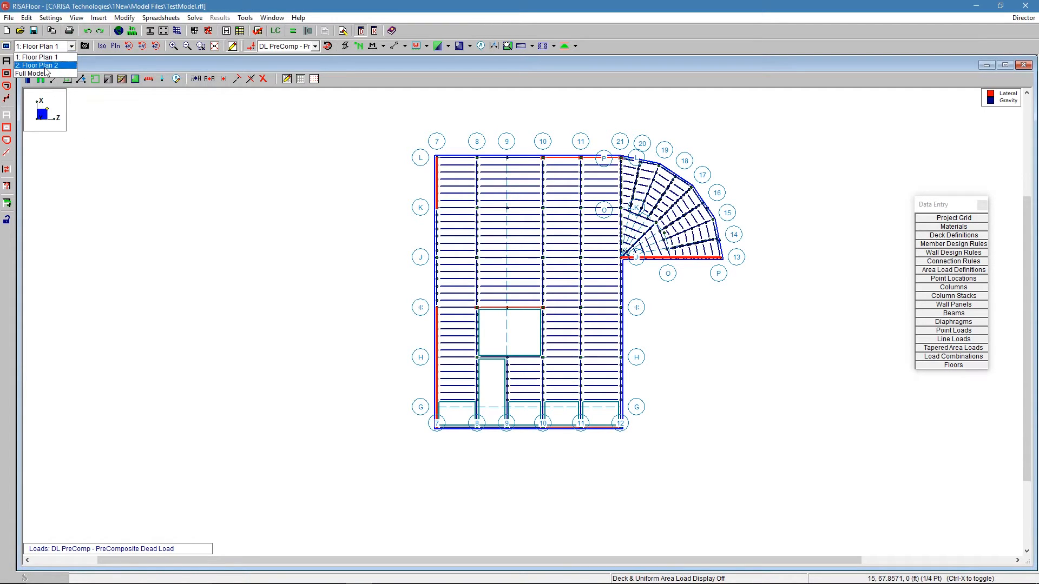
{"action": "left_click", "coordinate": [33, 64]}
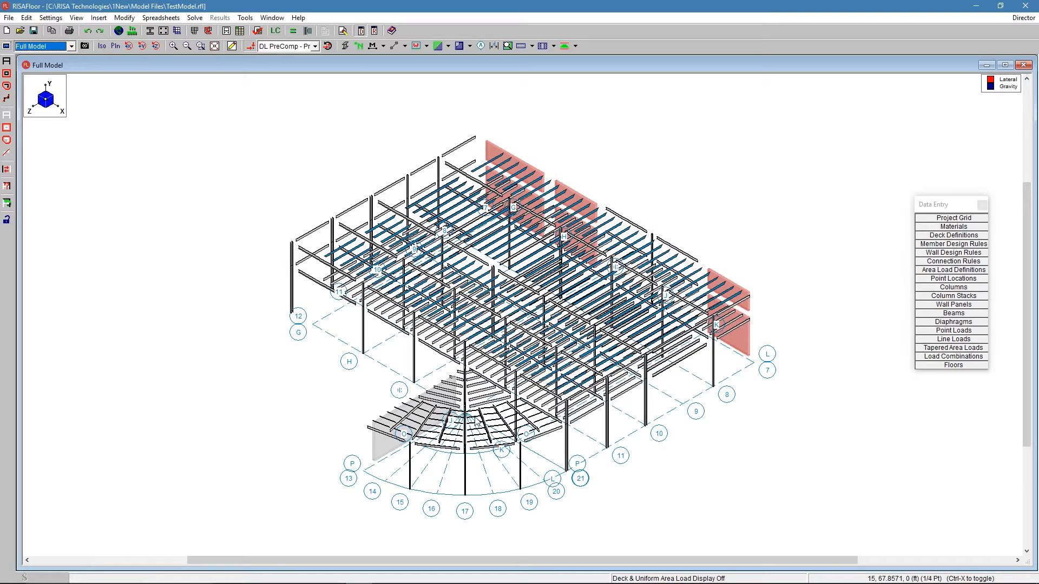
{"action": "middle_click_drag", "start_coordinate": [736, 410], "coordinate": [744, 362], "text": "shift"}
{"action": "middle_click_drag", "start_coordinate": [790, 310], "coordinate": [781, 327], "text": "shift"}
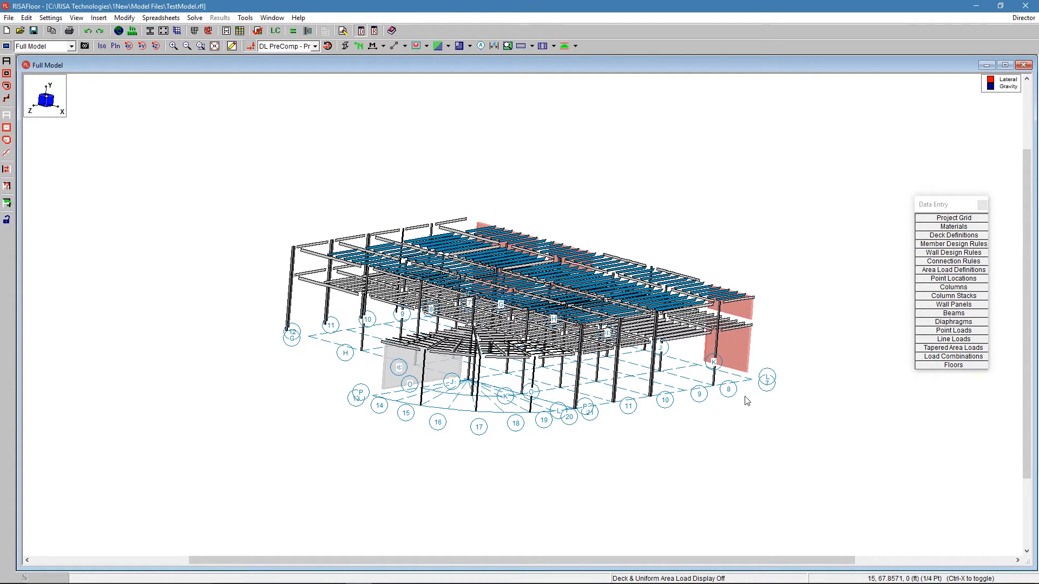
- Compare the layouts of Floor Plan 1 and Floor Plan 2, ending on Floor Plan 1
{"action": "left_click", "coordinate": [50, 48]}
{"action": "left_click", "coordinate": [38, 58]}
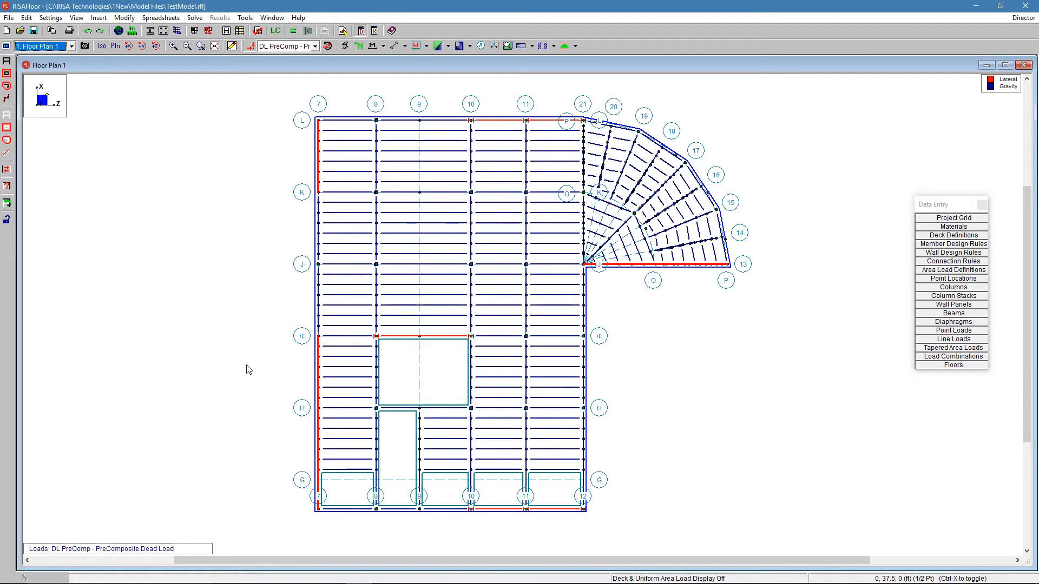
{"action": "left_click", "coordinate": [42, 47]}
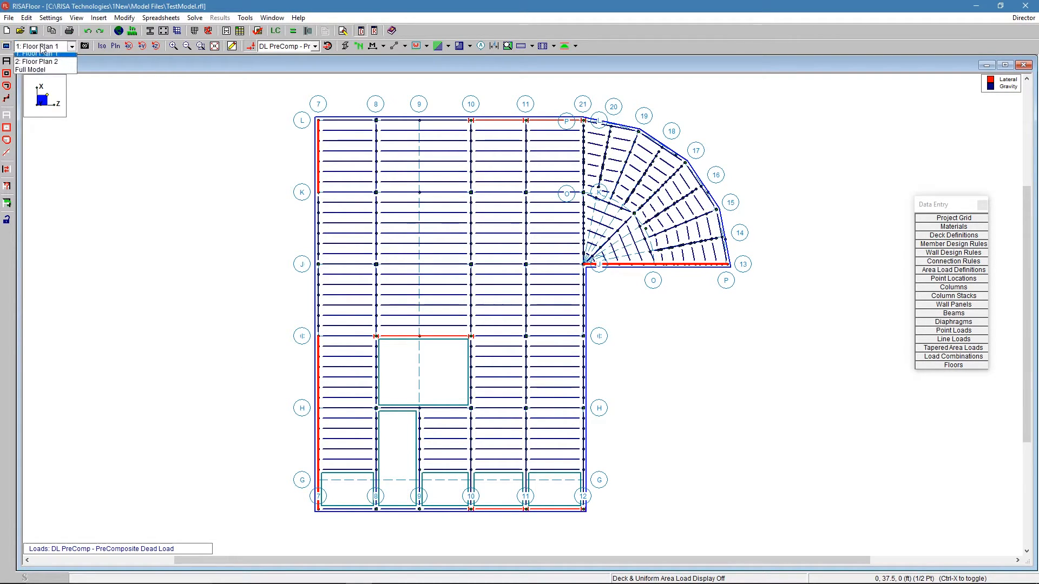
{"action": "left_click", "coordinate": [39, 54]}
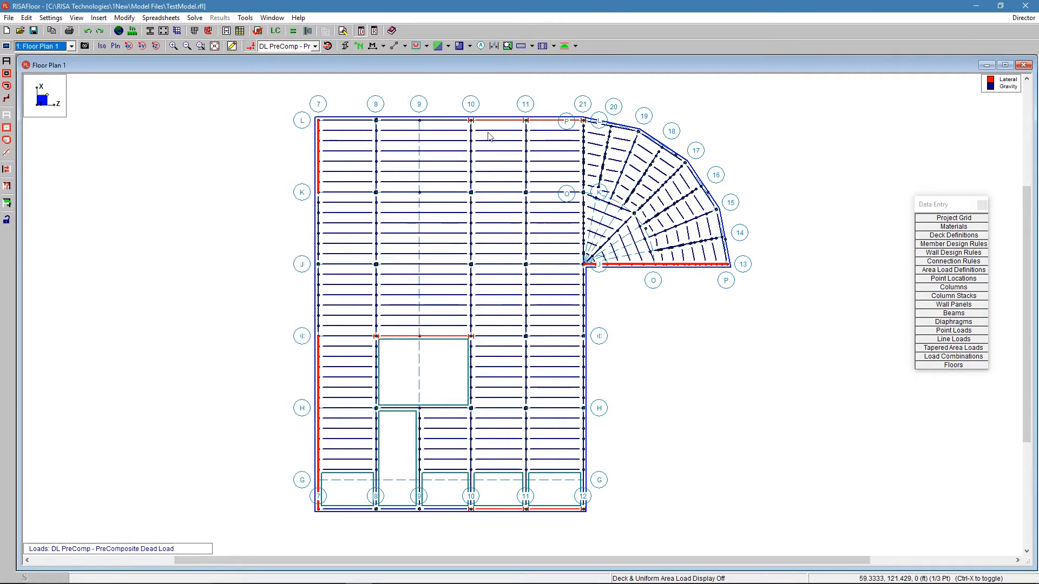
{"action": "left_click", "coordinate": [34, 47]}
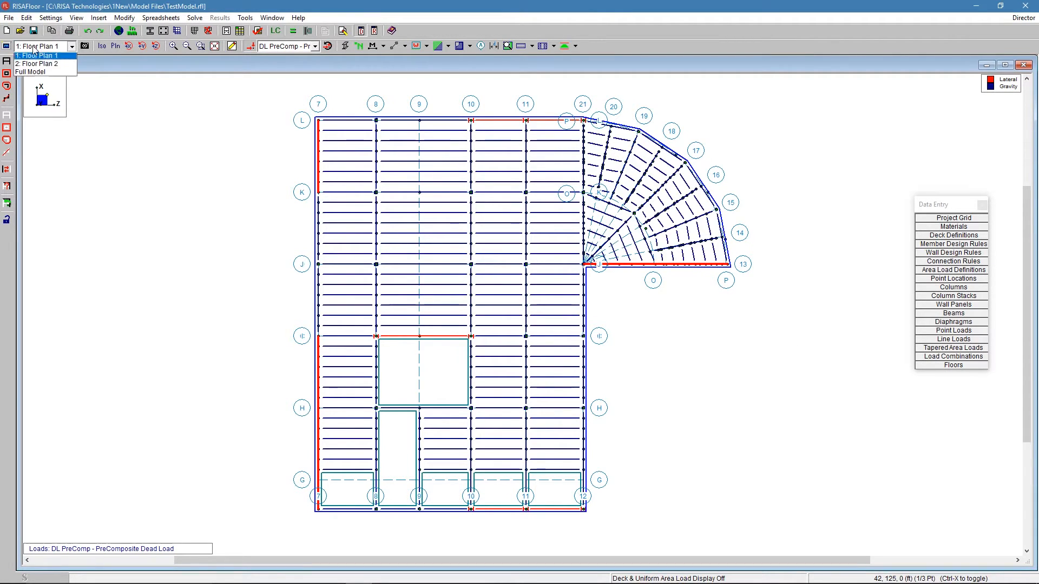
{"action": "left_click", "coordinate": [37, 63]}
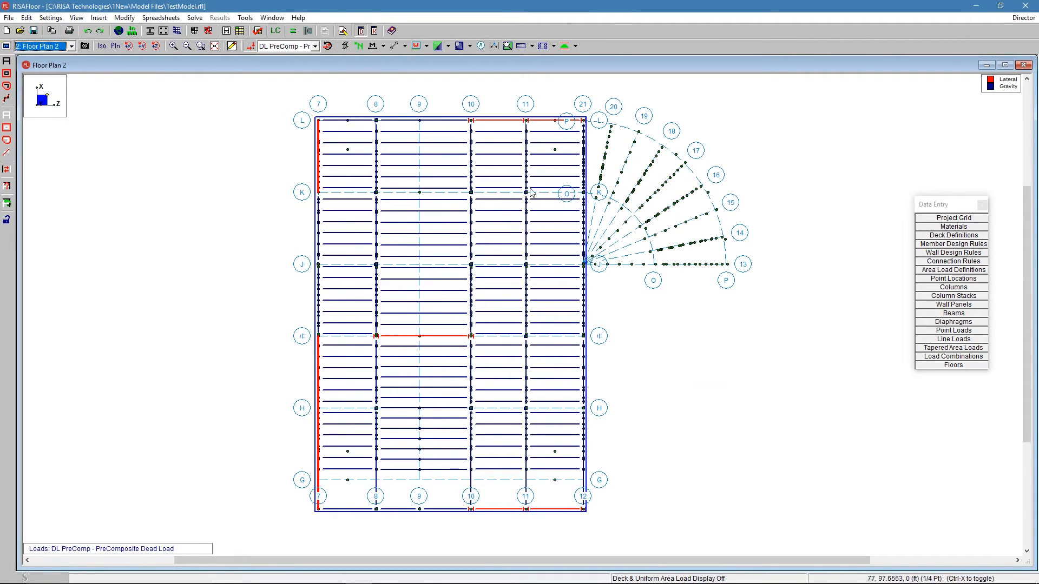
{"action": "left_click", "coordinate": [39, 47]}
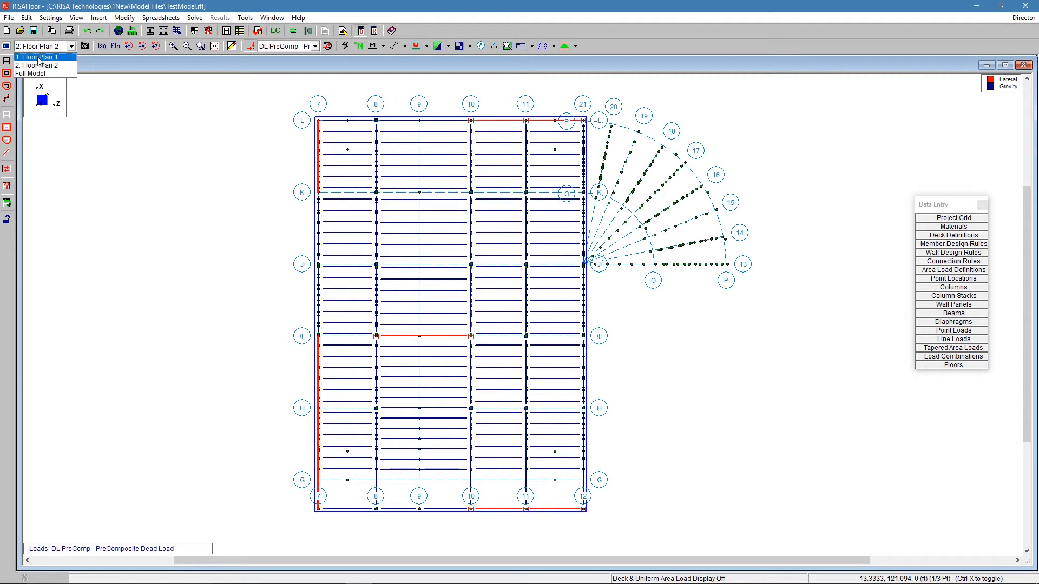
{"action": "left_click", "coordinate": [38, 58]}
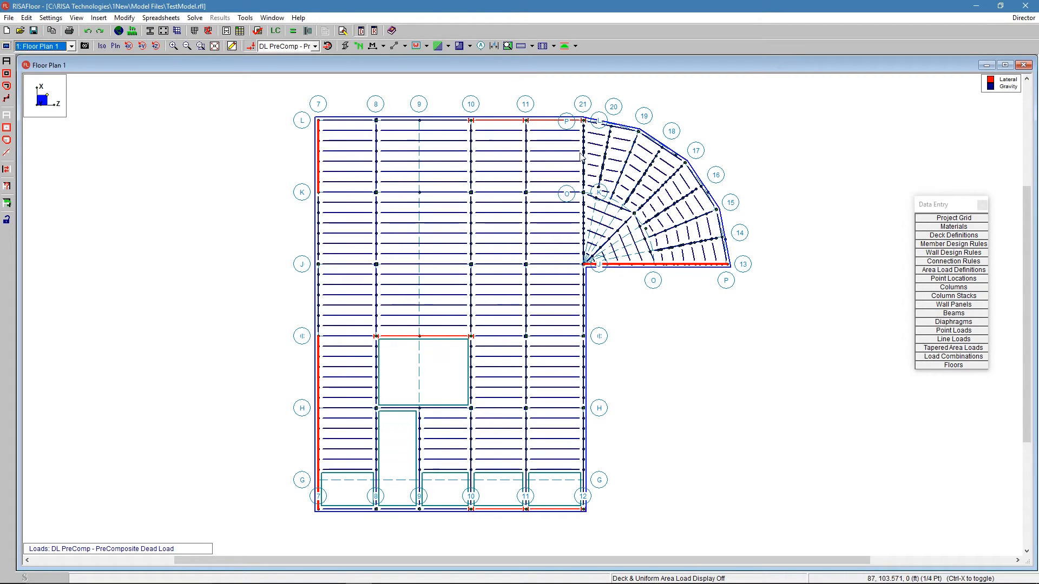
- Hide the point markers and apply a 6 ft parapet height to the curved bay's perimeter columns on Floor Plan 1
{"action": "left_click", "coordinate": [359, 46]}
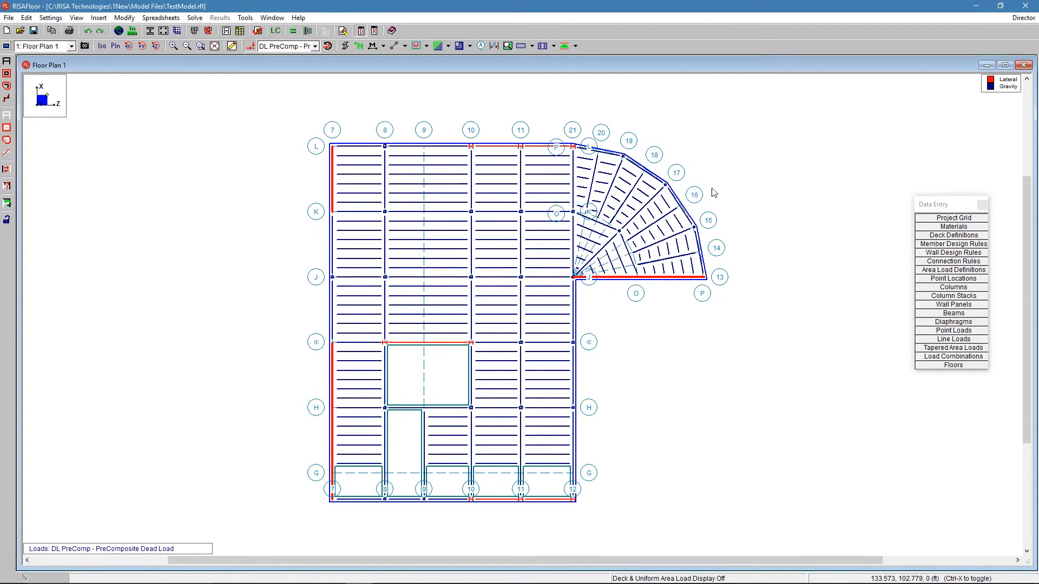
{"action": "scroll", "coordinate": [712, 191], "scroll_direction": "up", "scroll_amount": 1}
{"action": "left_click", "coordinate": [232, 45]}
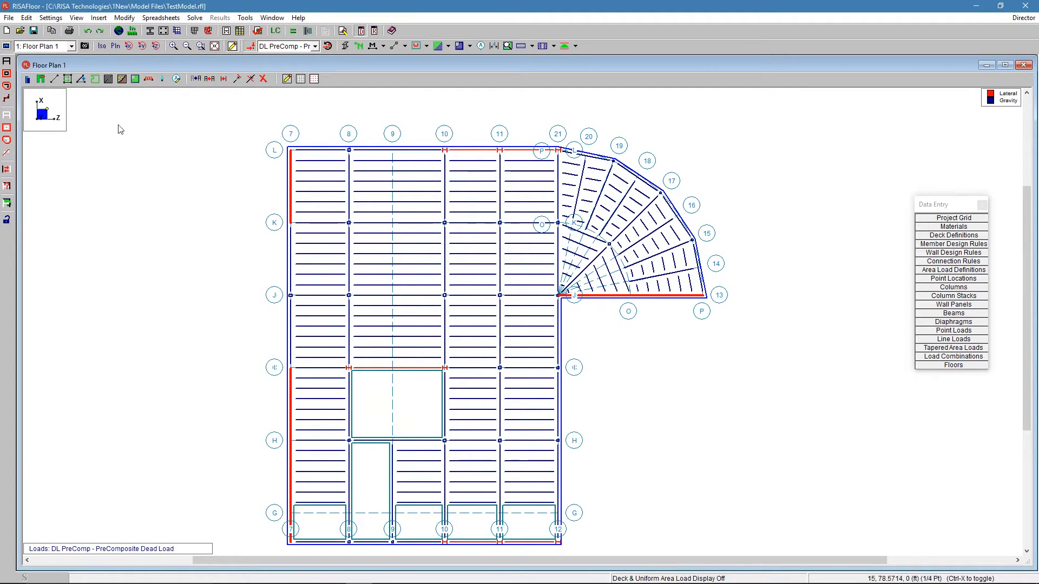
{"action": "left_click", "coordinate": [27, 80]}
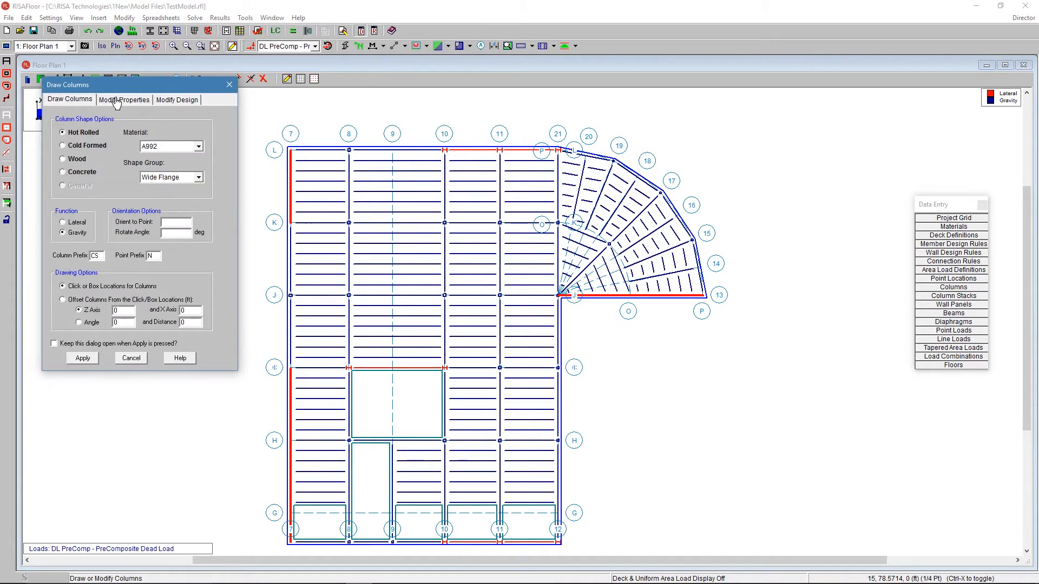
{"action": "left_click", "coordinate": [114, 100]}
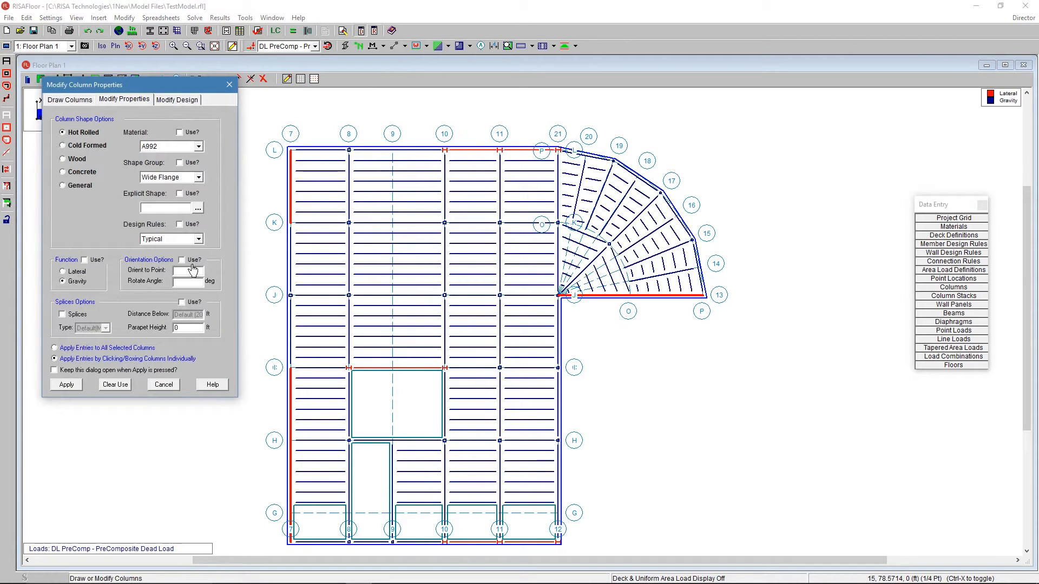
{"action": "left_click", "coordinate": [183, 303]}
{"action": "type", "text": "6"}
{"action": "left_click", "coordinate": [66, 385]}
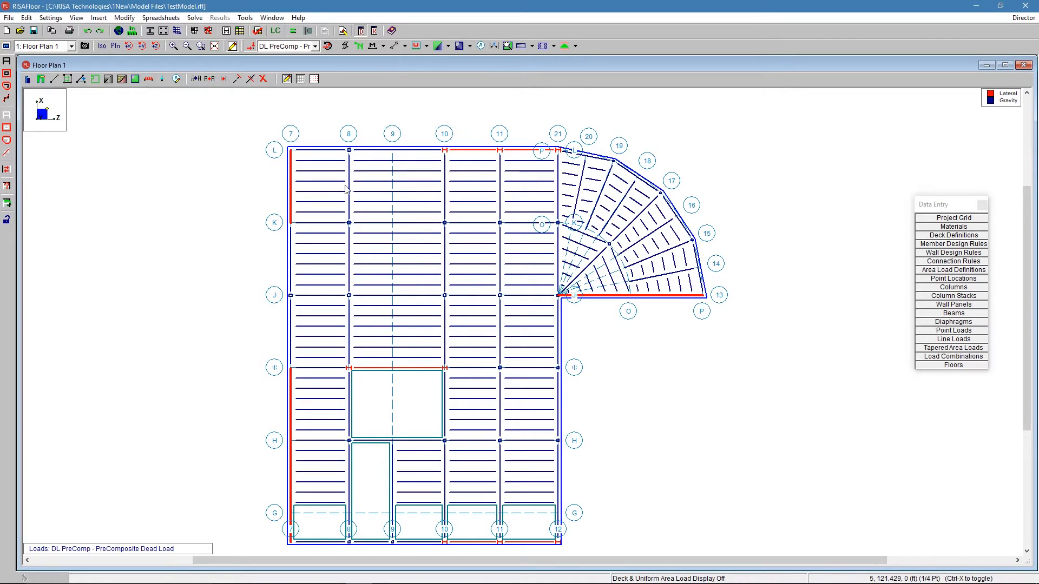
- Apply a 6 ft parapet height to the wall panel along grid line 13 on Floor Plan 1
{"action": "left_click", "coordinate": [39, 81]}
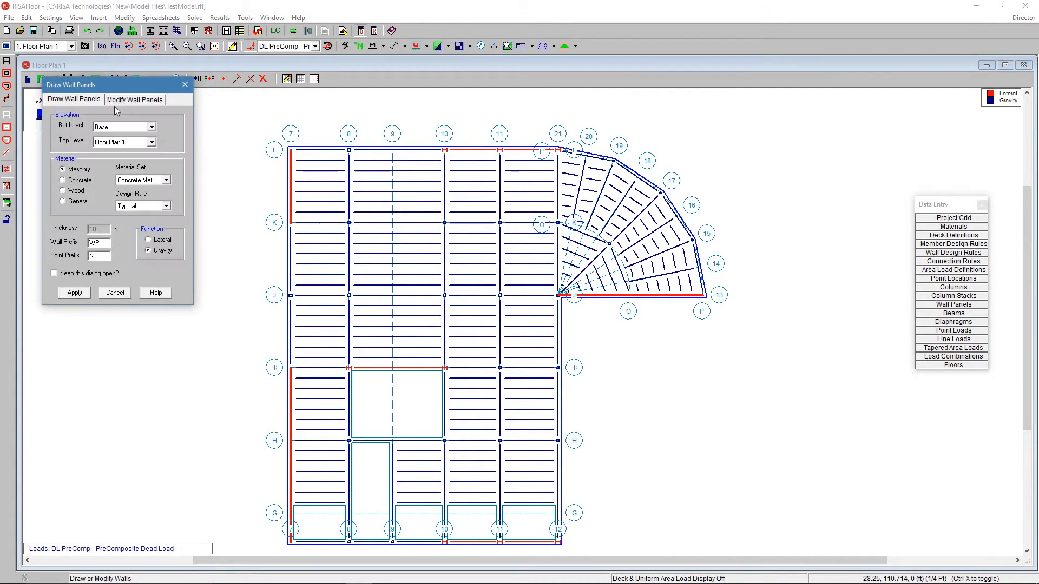
{"action": "left_click", "coordinate": [116, 100]}
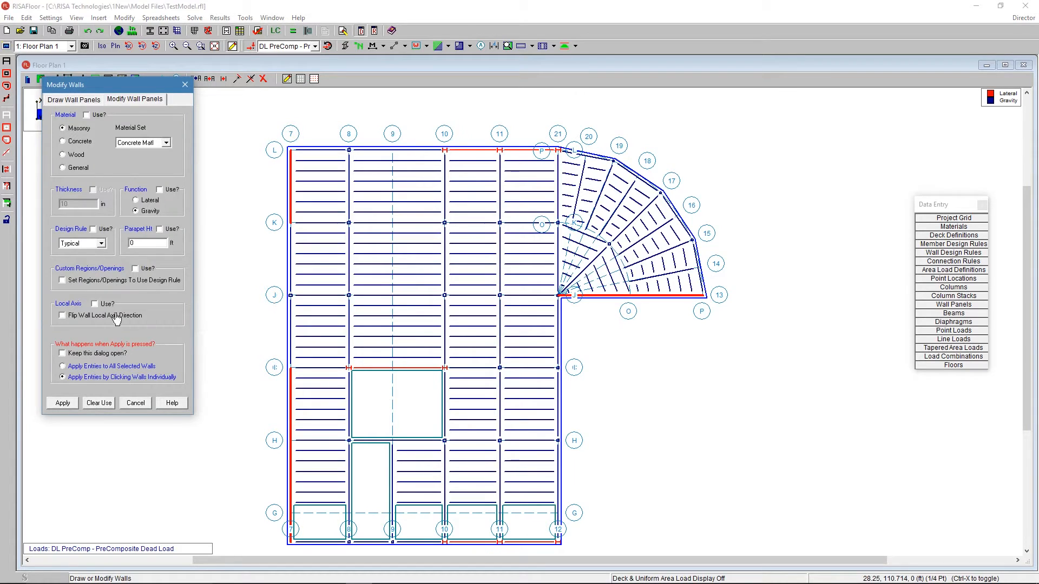
{"action": "left_click", "coordinate": [159, 229]}
{"action": "double_click", "coordinate": [149, 244]}
{"action": "type", "text": "6"}
{"action": "left_click", "coordinate": [63, 403]}
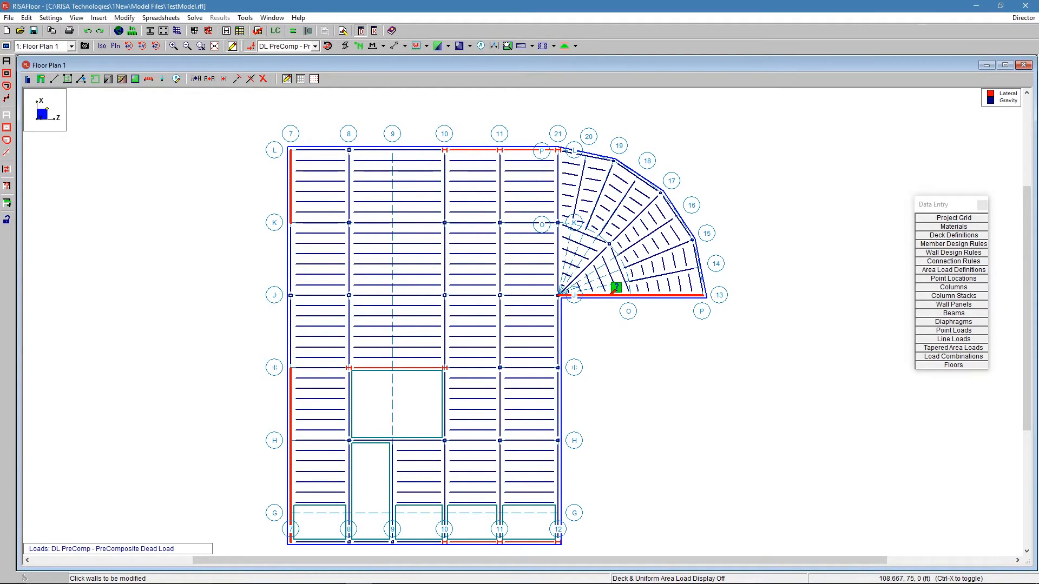
{"action": "right_click", "coordinate": [620, 312]}
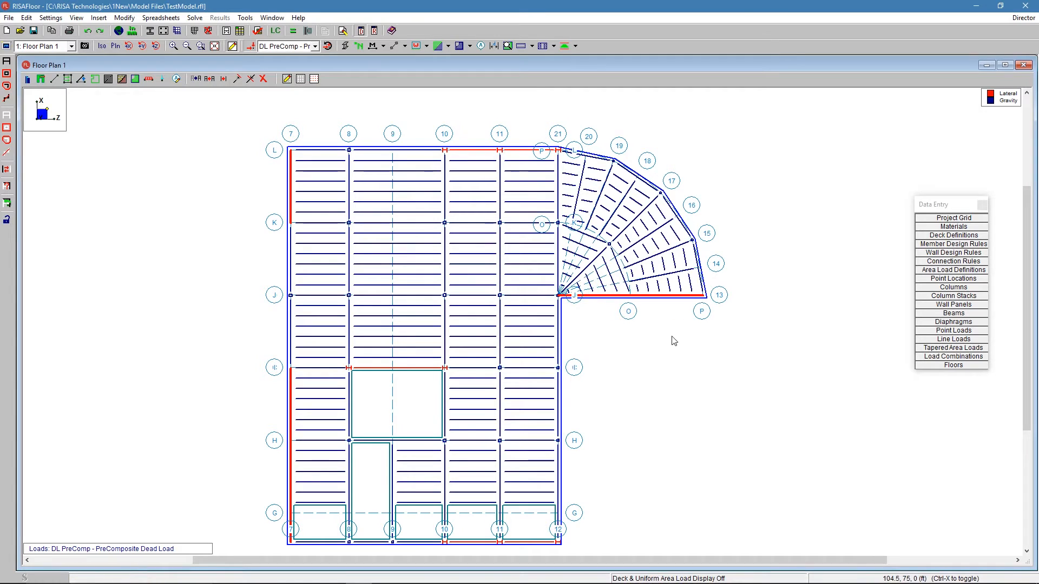
- Check the curved bay's parapets in the Full Model view, and return to Floor Plan 1
{"action": "left_click", "coordinate": [37, 47]}
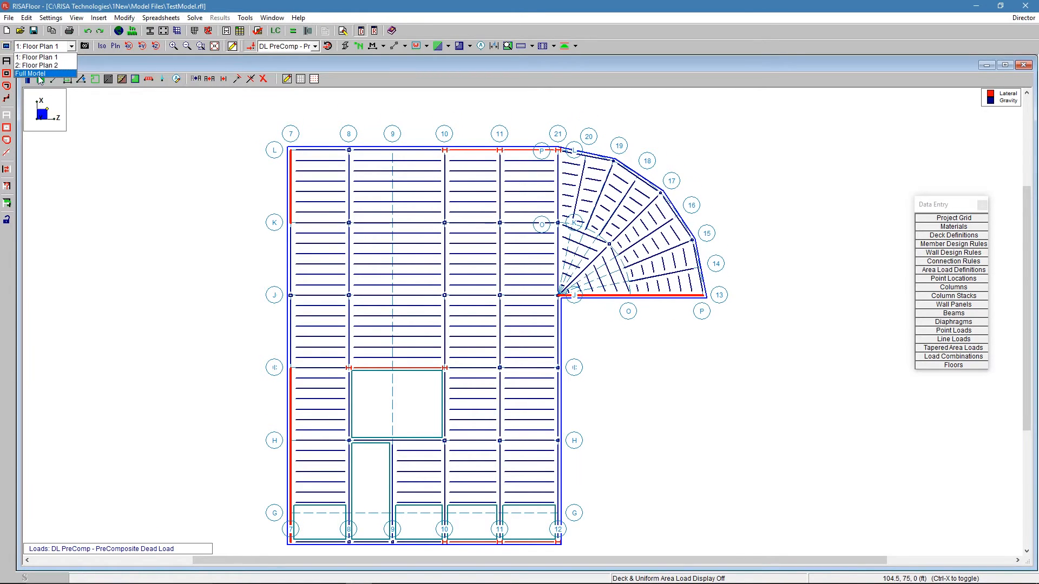
{"action": "left_click", "coordinate": [32, 73]}
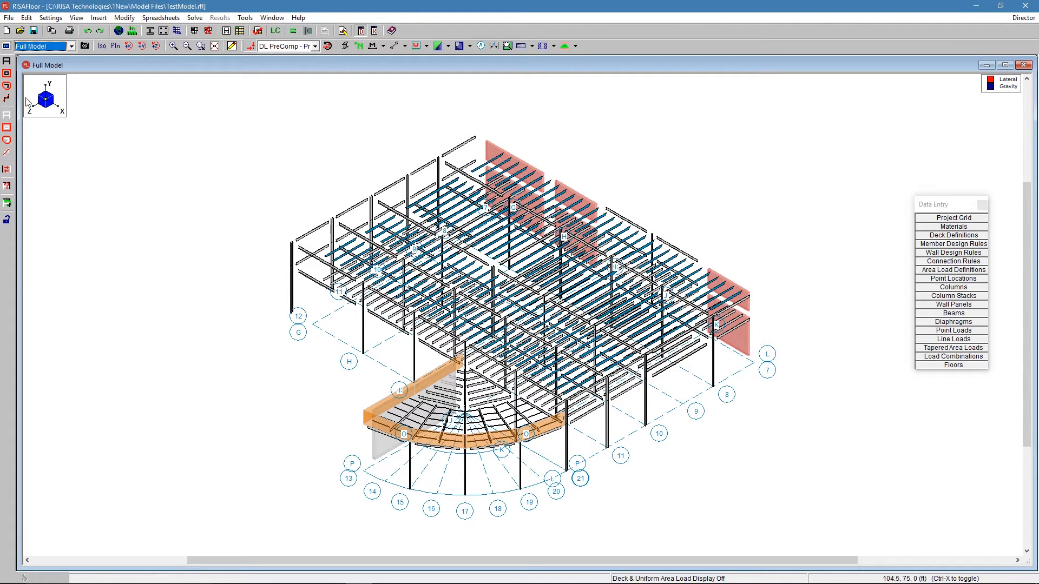
{"action": "left_click", "coordinate": [42, 45]}
{"action": "left_click", "coordinate": [38, 57]}
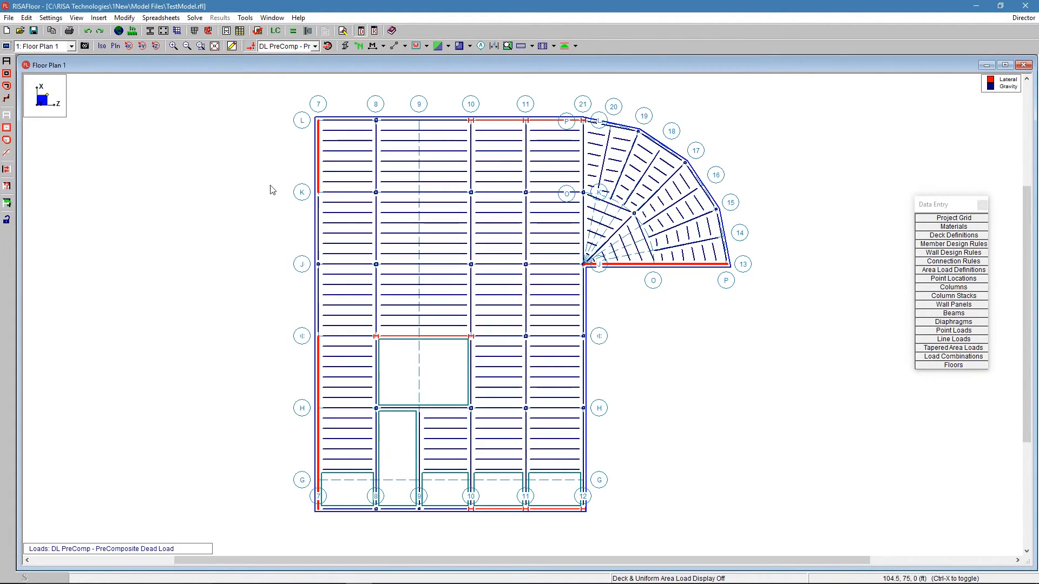
- Edit the wall panel along grid line 13: delete region R2, regenerate the wall regions automatically, and accept the changes
{"action": "double_click", "coordinate": [653, 265]}
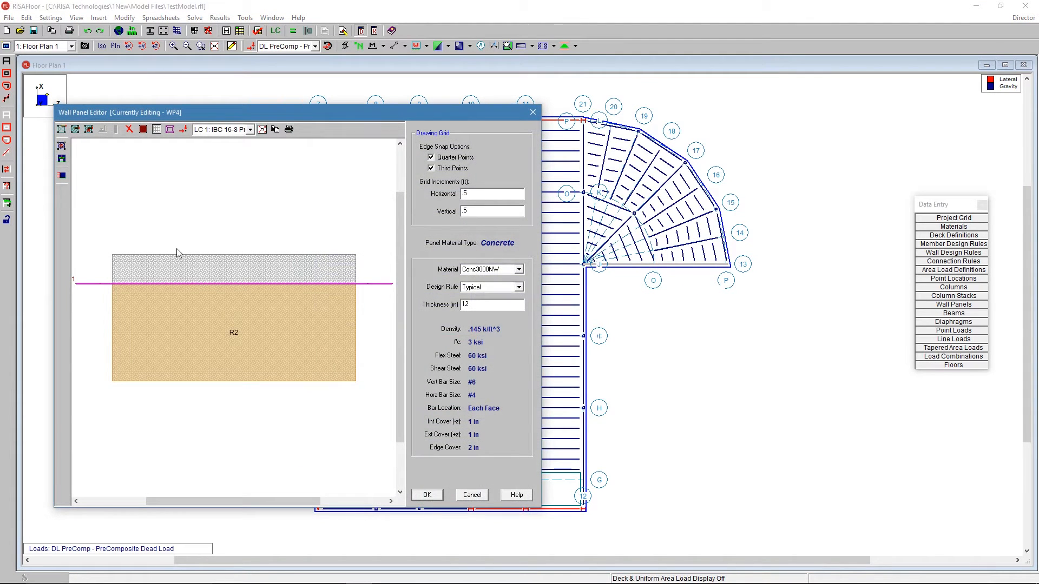
{"action": "left_click", "coordinate": [129, 128]}
{"action": "left_click", "coordinate": [274, 364]}
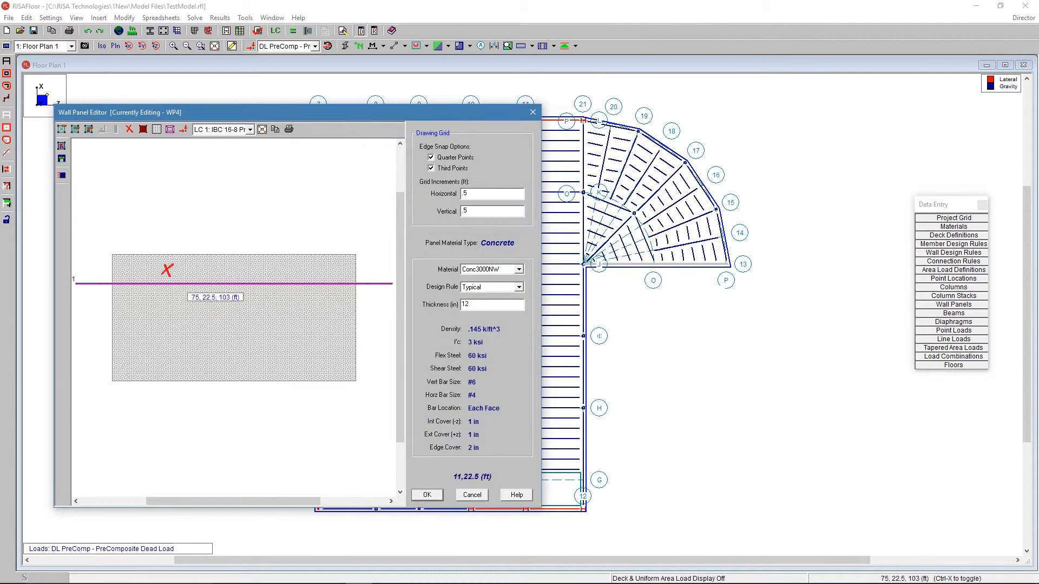
{"action": "left_click", "coordinate": [89, 130]}
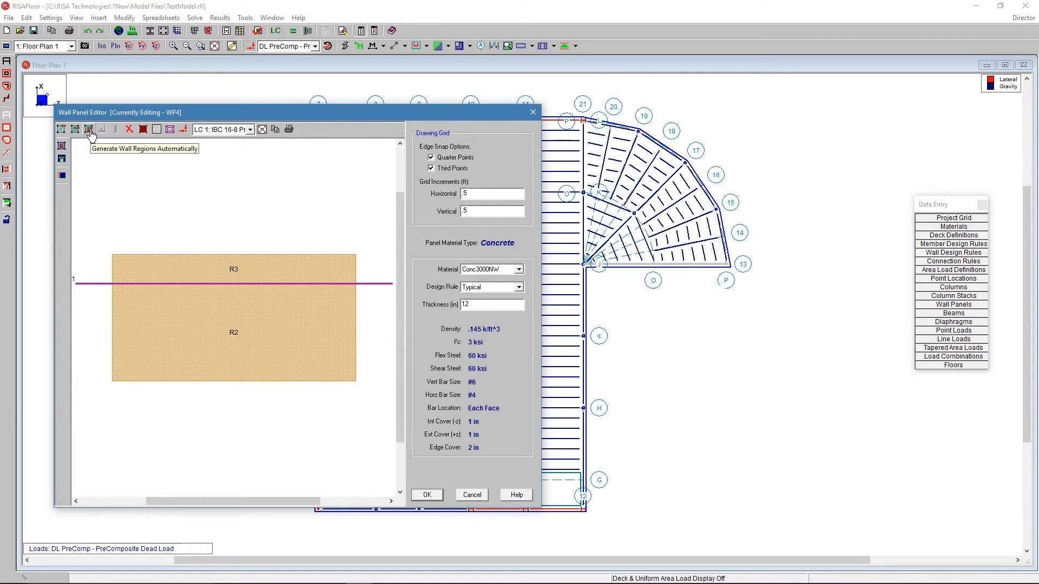
{"action": "left_click", "coordinate": [427, 495]}
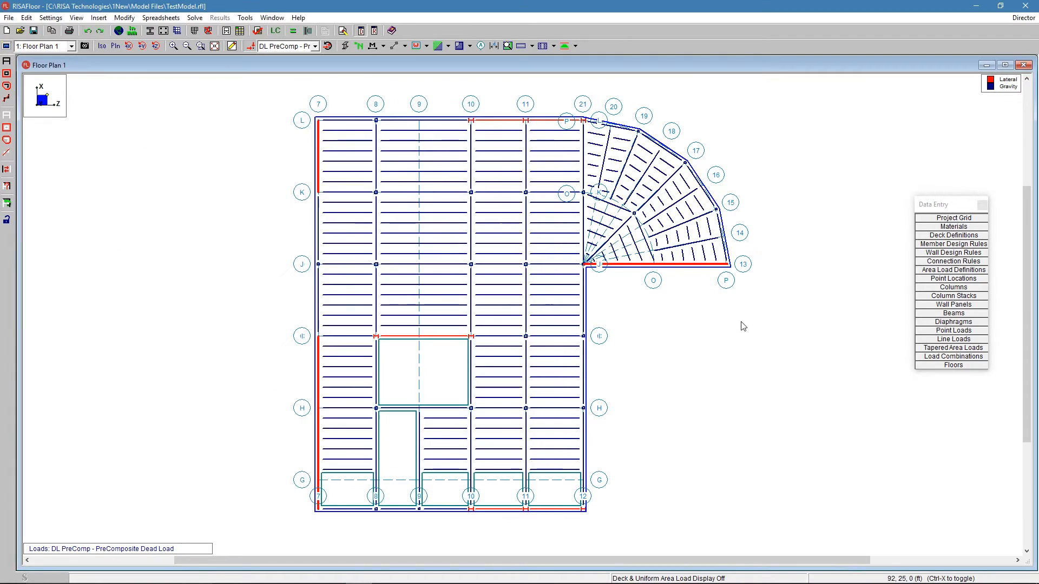
- Switch to Floor Plan 2 and set its default parapet height to 6 in the Floors spreadsheet
{"action": "right_click", "coordinate": [743, 326]}
{"action": "left_click", "coordinate": [30, 48]}
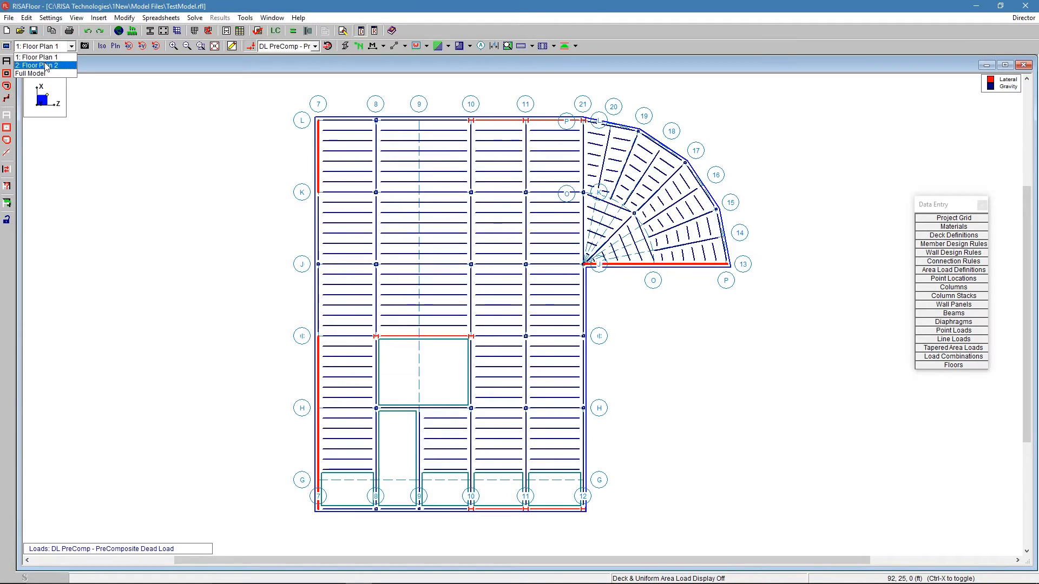
{"action": "left_click", "coordinate": [46, 66]}
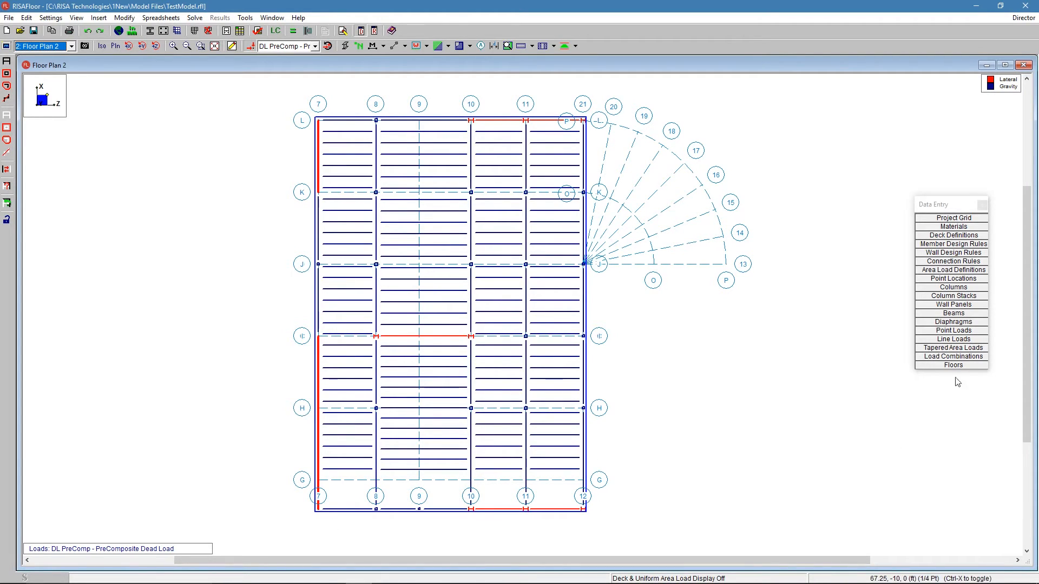
{"action": "left_click", "coordinate": [945, 365]}
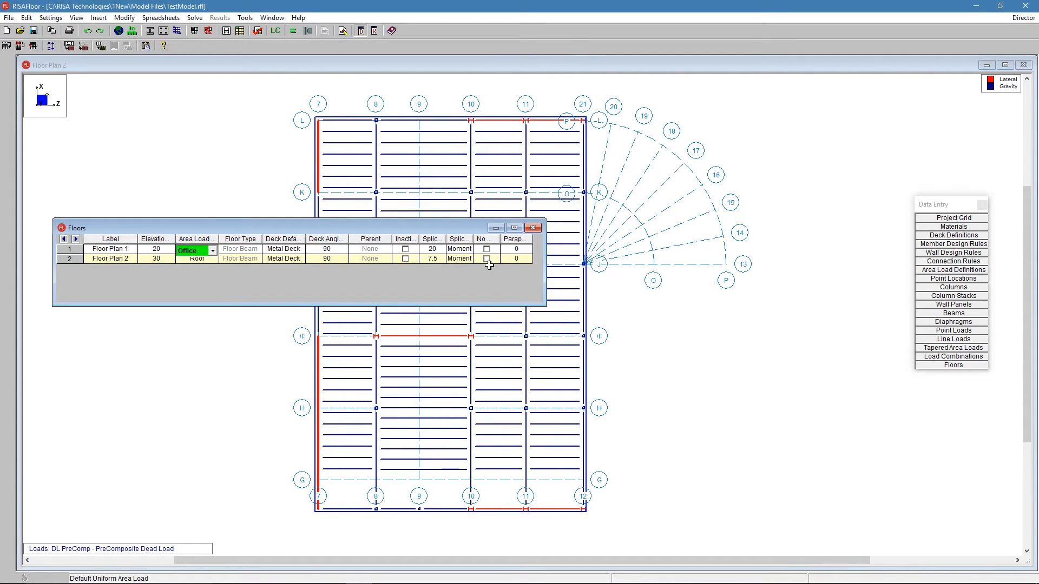
{"action": "left_click", "coordinate": [510, 260]}
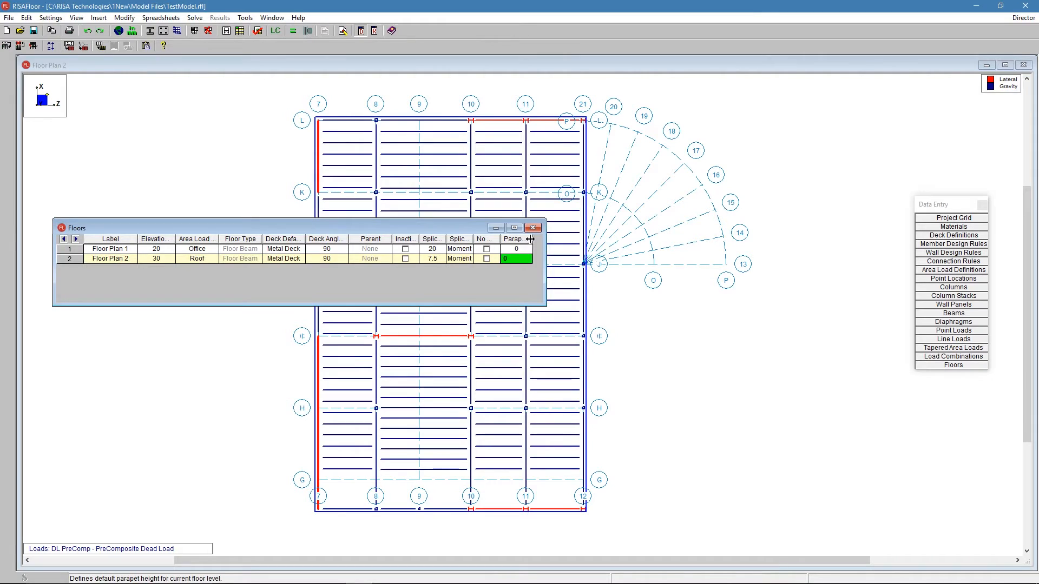
{"action": "left_click_drag", "start_coordinate": [545, 244], "coordinate": [627, 245]}
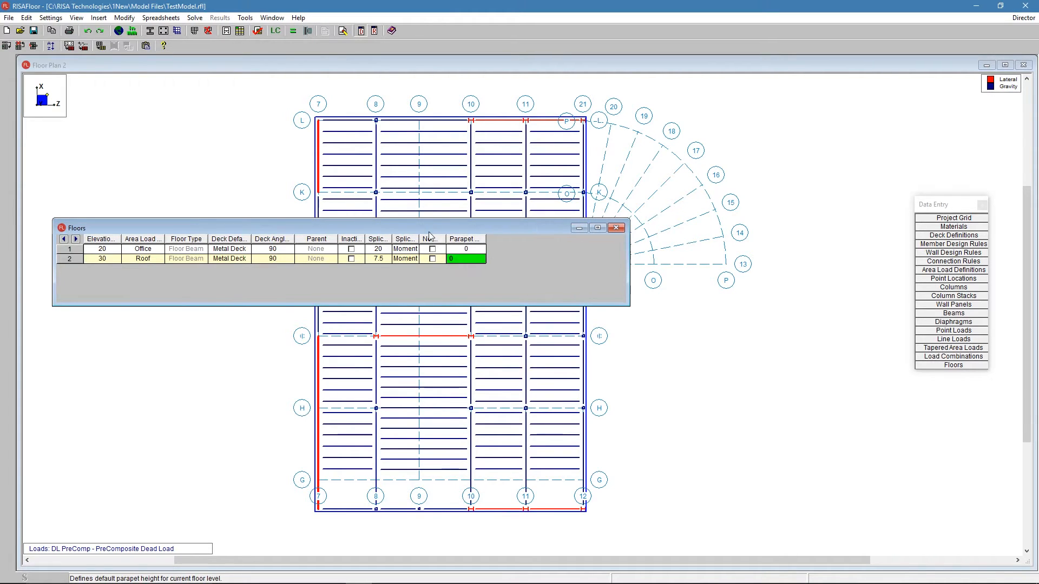
{"action": "left_click_drag", "start_coordinate": [445, 234], "coordinate": [460, 234]}
{"action": "double_click", "coordinate": [480, 261]}
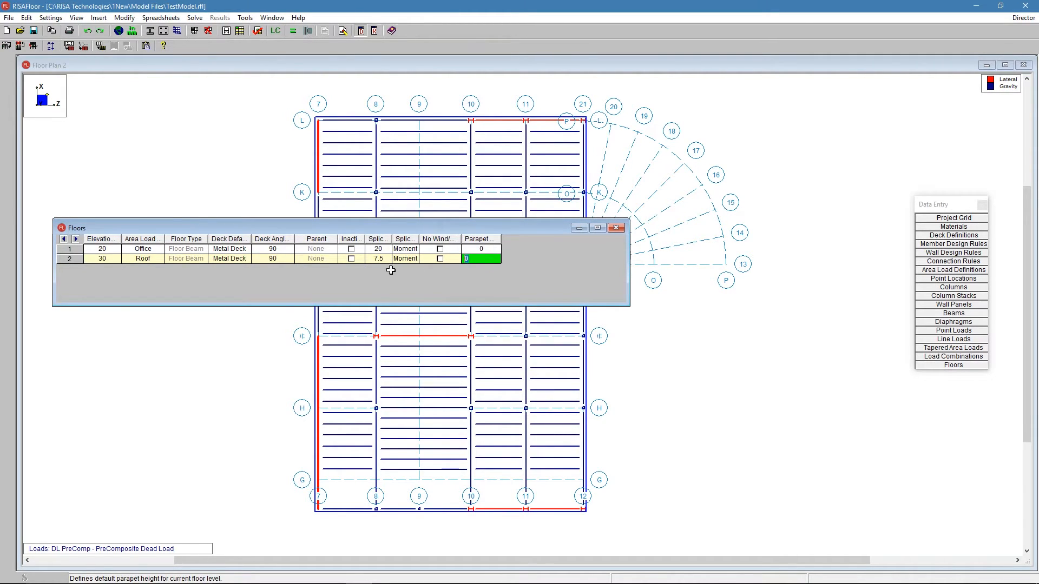
{"action": "type", "text": "6"}
- Widen the No Wind/Drift column to show its full heading, and close the Floors spreadsheet
{"action": "left_click", "coordinate": [481, 249]}
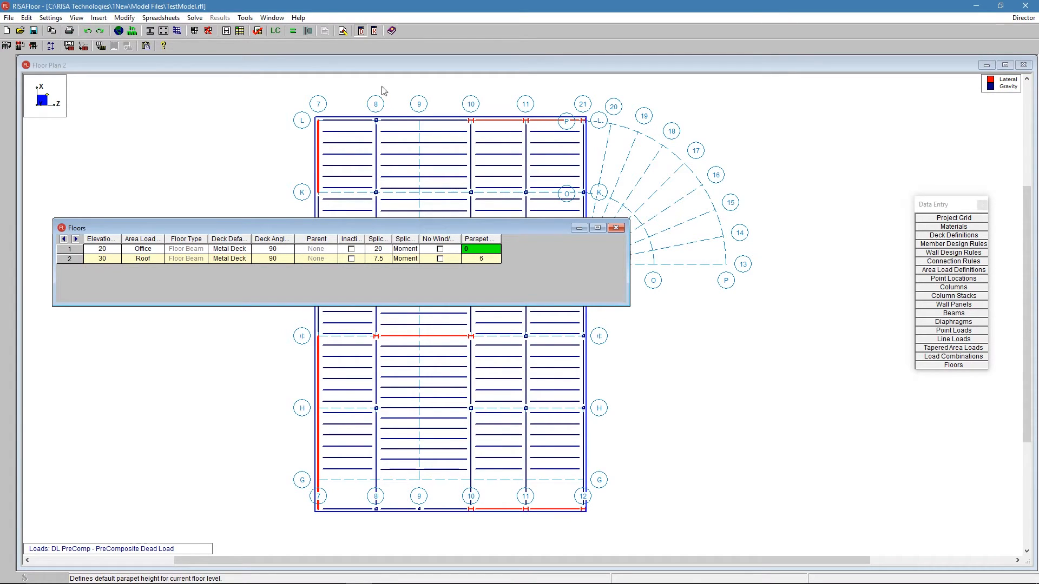
{"action": "double_click", "coordinate": [461, 239]}
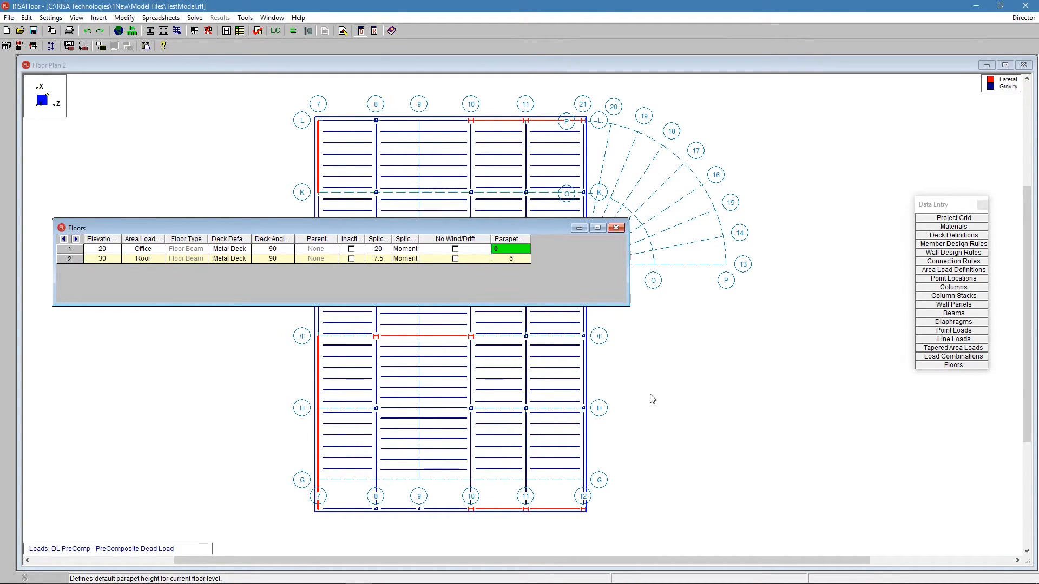
{"action": "left_click", "coordinate": [616, 228]}
- Switch to the Full Model view and orbit it to a lower angle to inspect the roof and curved bay parapets
{"action": "left_click", "coordinate": [71, 46]}
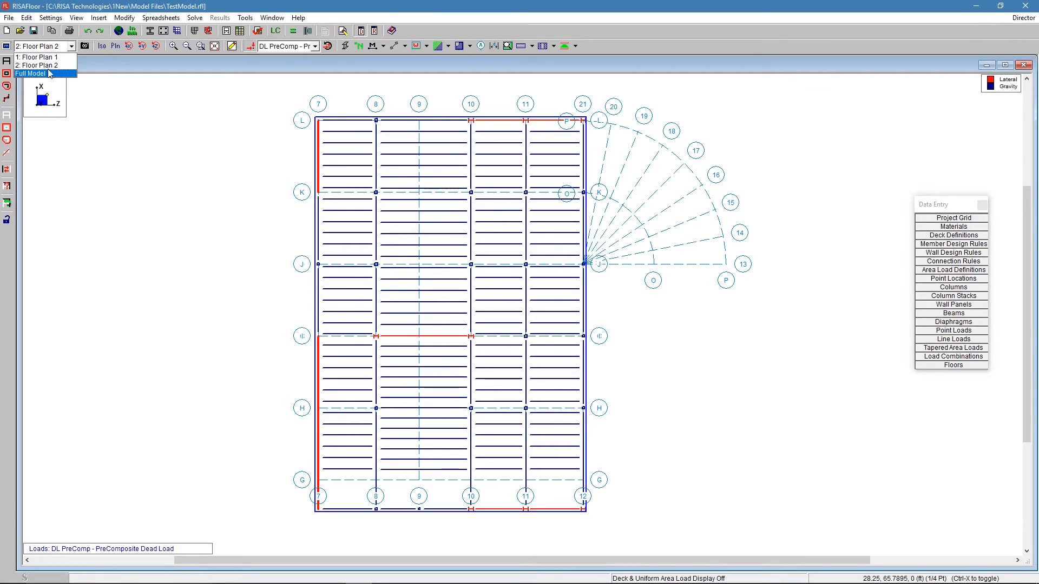
{"action": "left_click", "coordinate": [48, 73]}
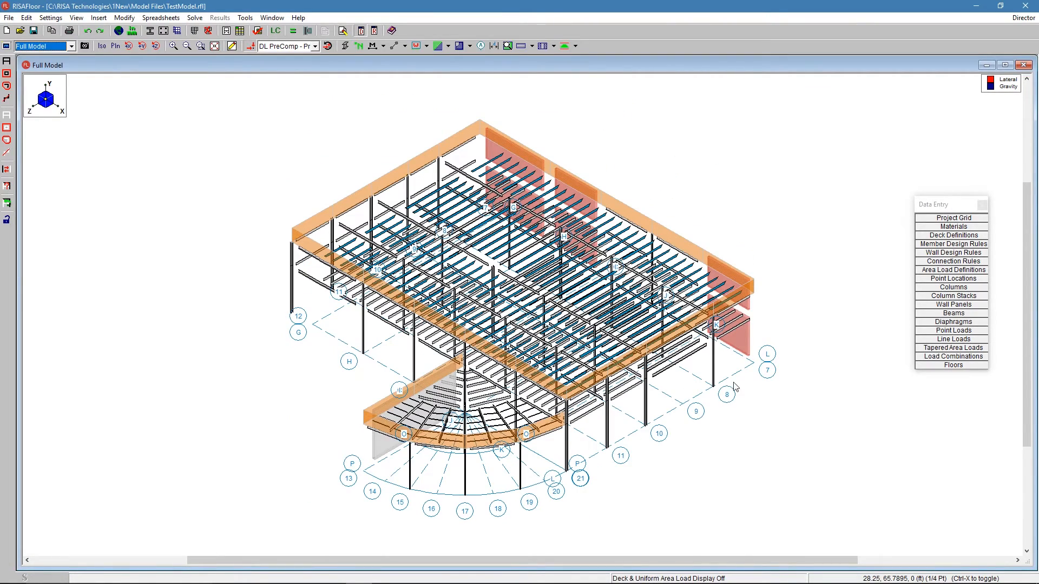
{"action": "middle_click_drag", "start_coordinate": [724, 356], "coordinate": [717, 340], "text": "ctrl"}
{"action": "middle_click_drag", "start_coordinate": [505, 367], "coordinate": [493, 319], "text": "ctrl"}
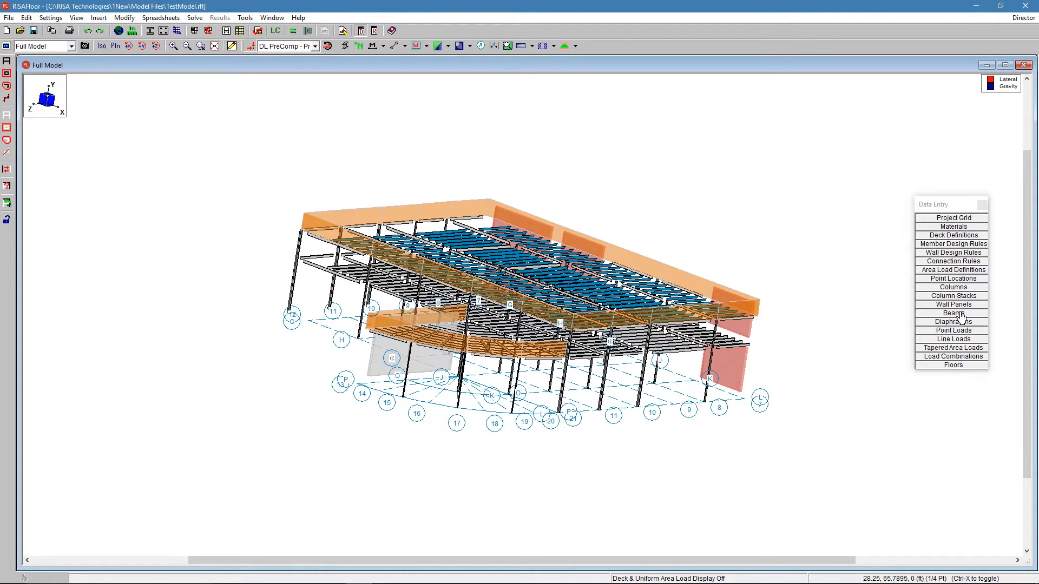
- Review the Parapet Height and Top Fixity values in the Columns spreadsheet for Floor Plan 1, widening the column and window, and return to the Full Model view
{"action": "left_click", "coordinate": [965, 288]}
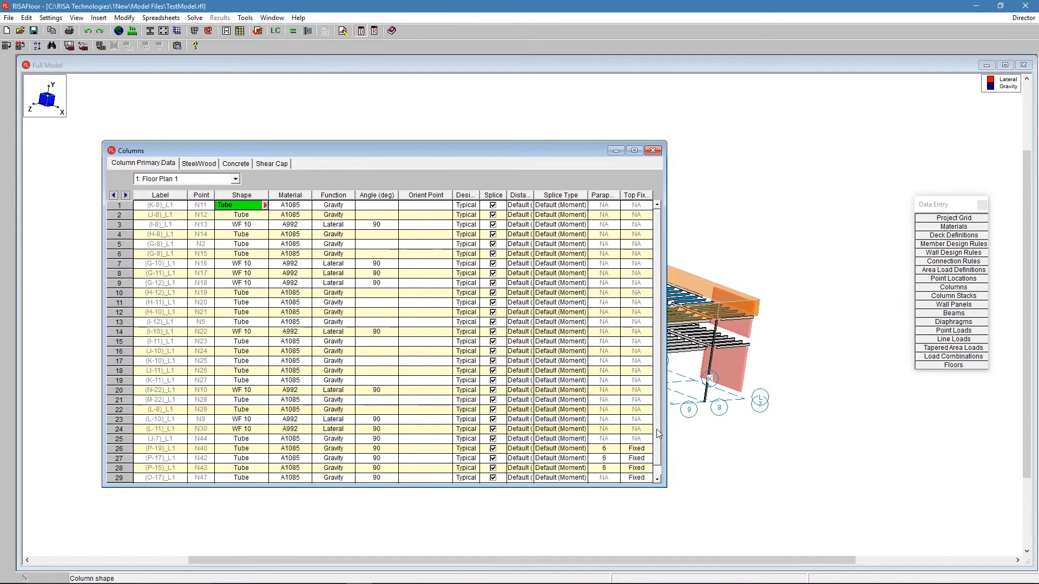
{"action": "key", "text": "Page_Down"}
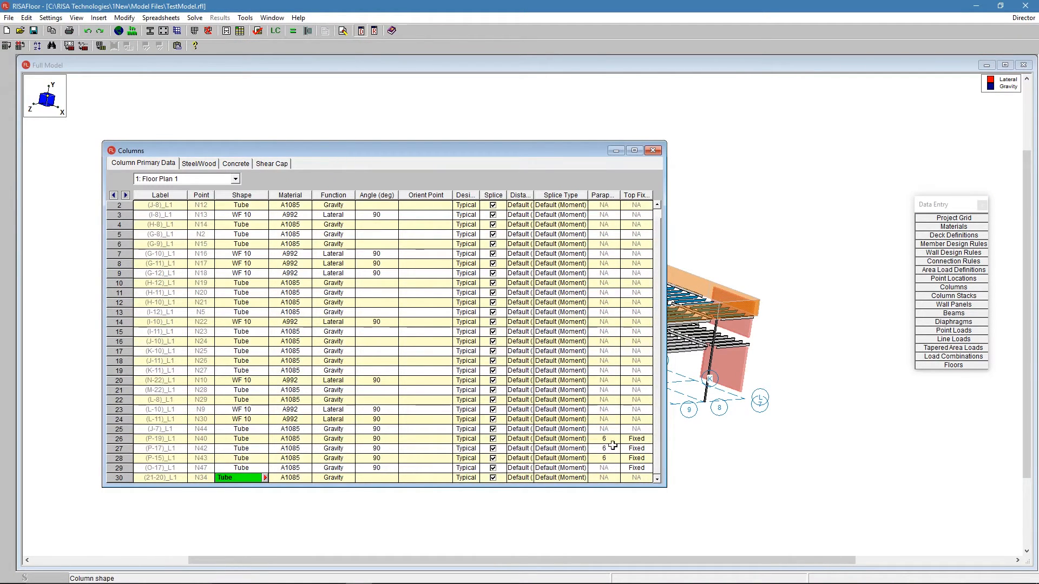
{"action": "left_click_drag", "start_coordinate": [616, 199], "coordinate": [627, 199]}
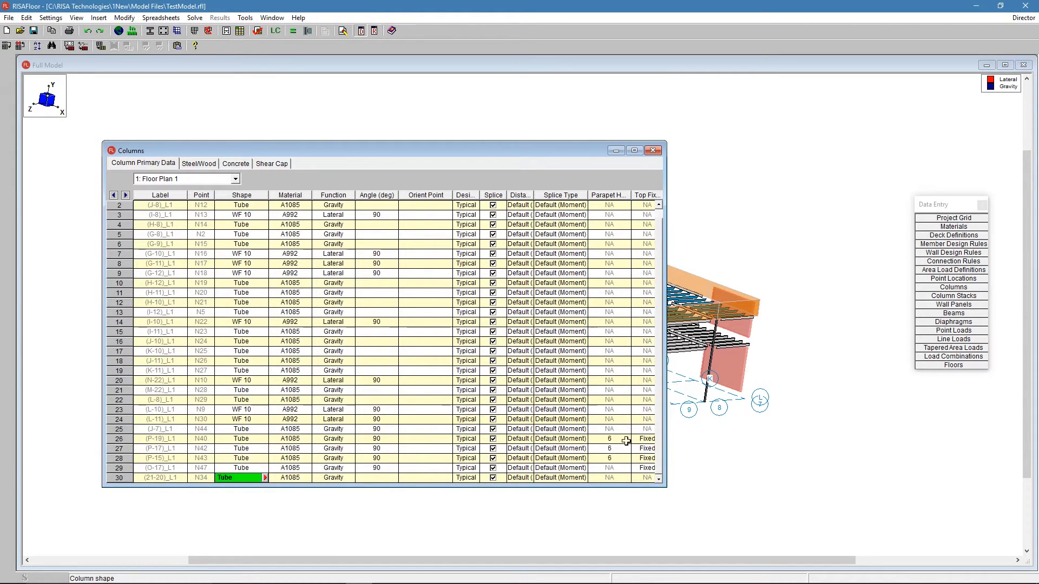
{"action": "left_click_drag", "start_coordinate": [664, 442], "coordinate": [693, 440]}
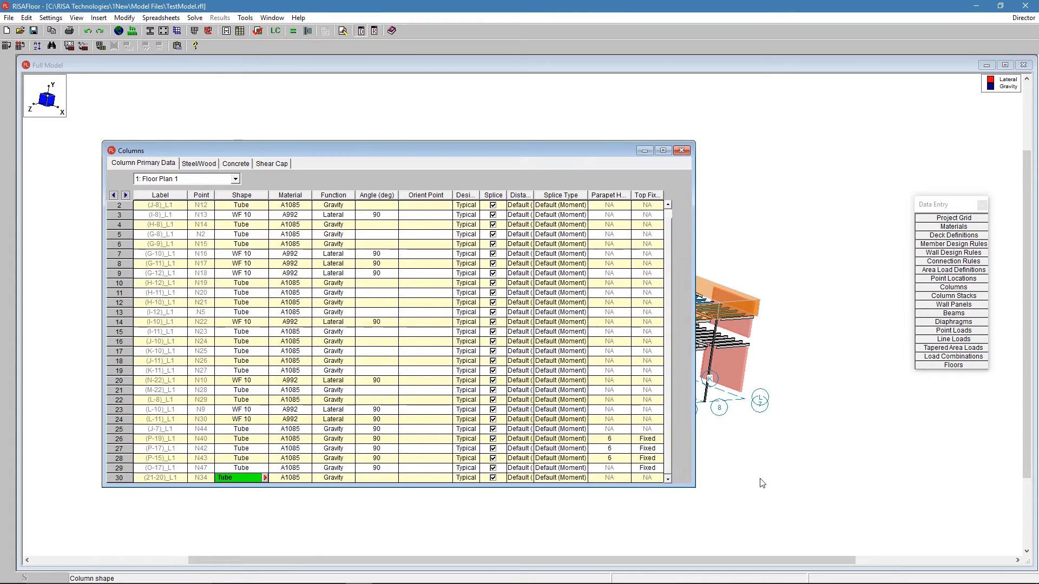
{"action": "left_click", "coordinate": [800, 489]}
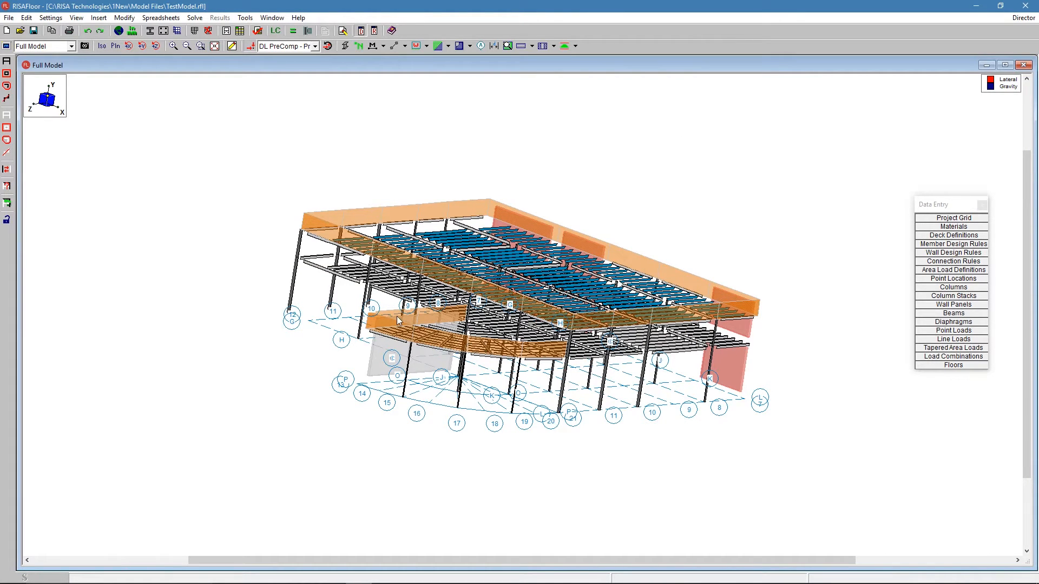
- Solve the model, accept the column size mismatch without resolving it, and return to the Full Model view
{"action": "left_click", "coordinate": [293, 31]}
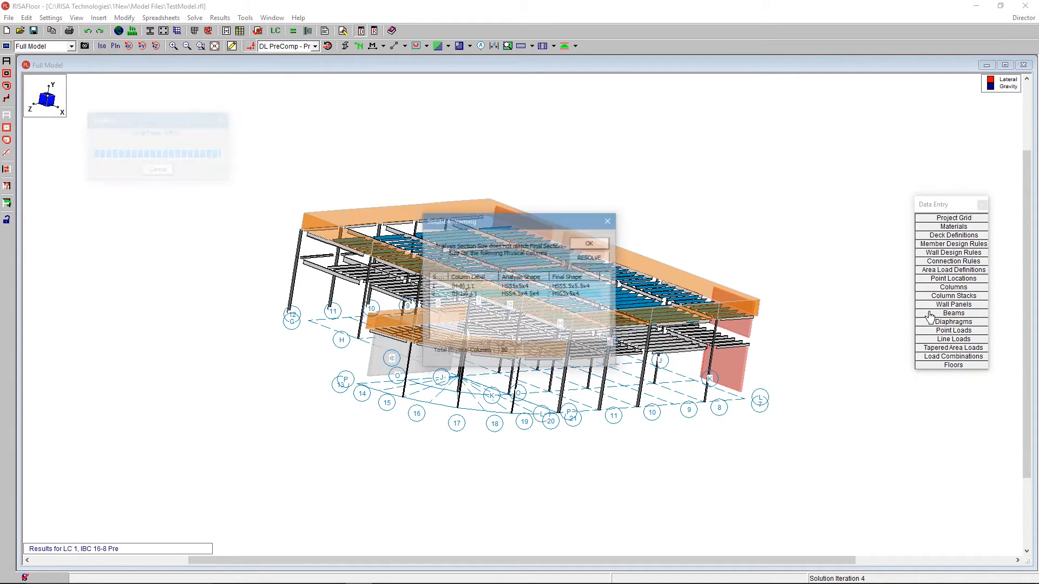
{"action": "left_click", "coordinate": [602, 244]}
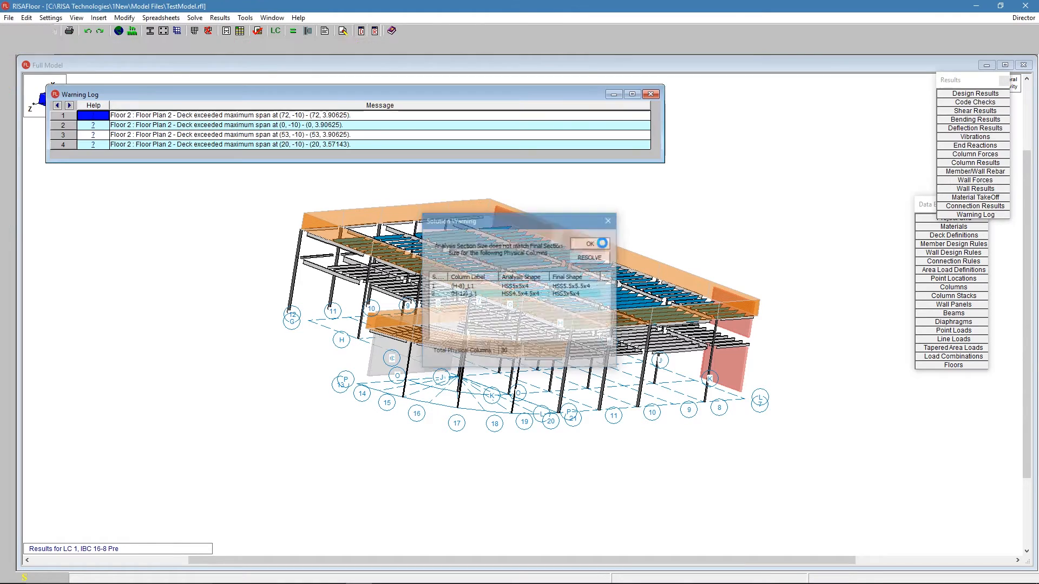
{"action": "left_click", "coordinate": [677, 192]}
- Review the member results on Floor Plan 1 and Floor Plan 2, and return to Floor Plan 1
{"action": "left_click", "coordinate": [115, 47]}
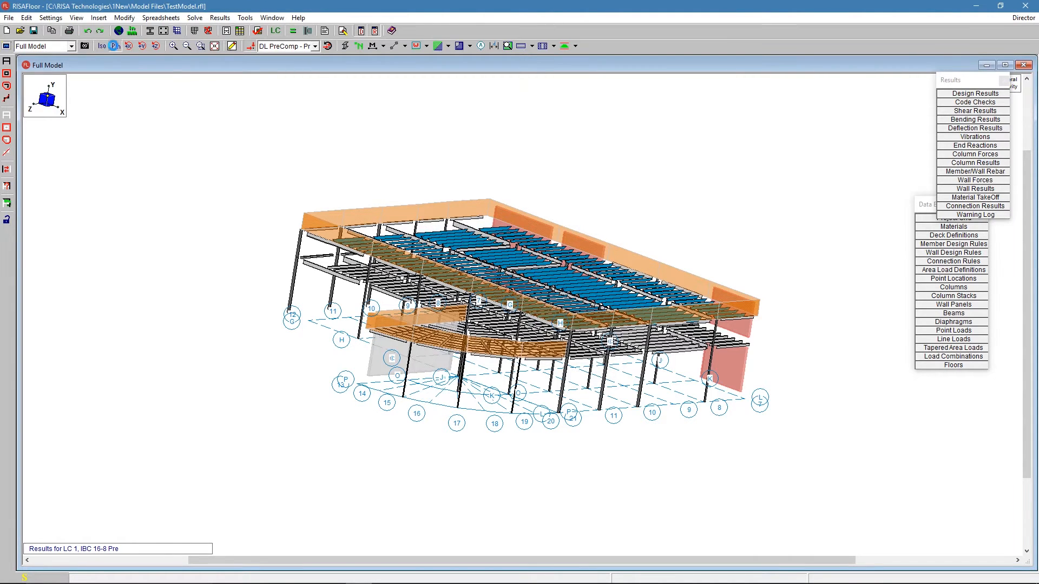
{"action": "left_click", "coordinate": [102, 47]}
{"action": "left_click", "coordinate": [71, 47]}
{"action": "left_click", "coordinate": [36, 59]}
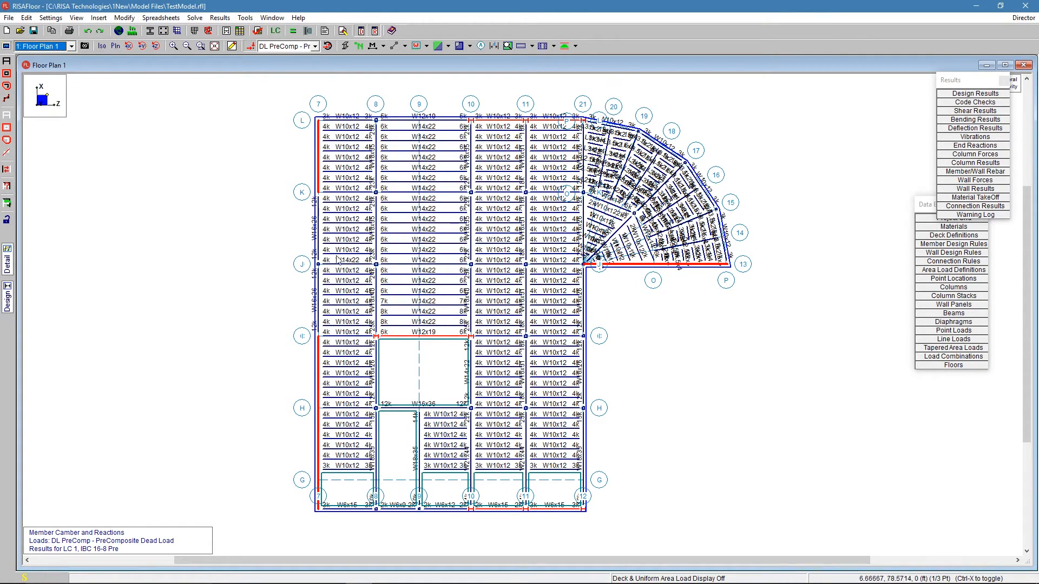
{"action": "left_click", "coordinate": [55, 47]}
{"action": "left_click", "coordinate": [50, 65]}
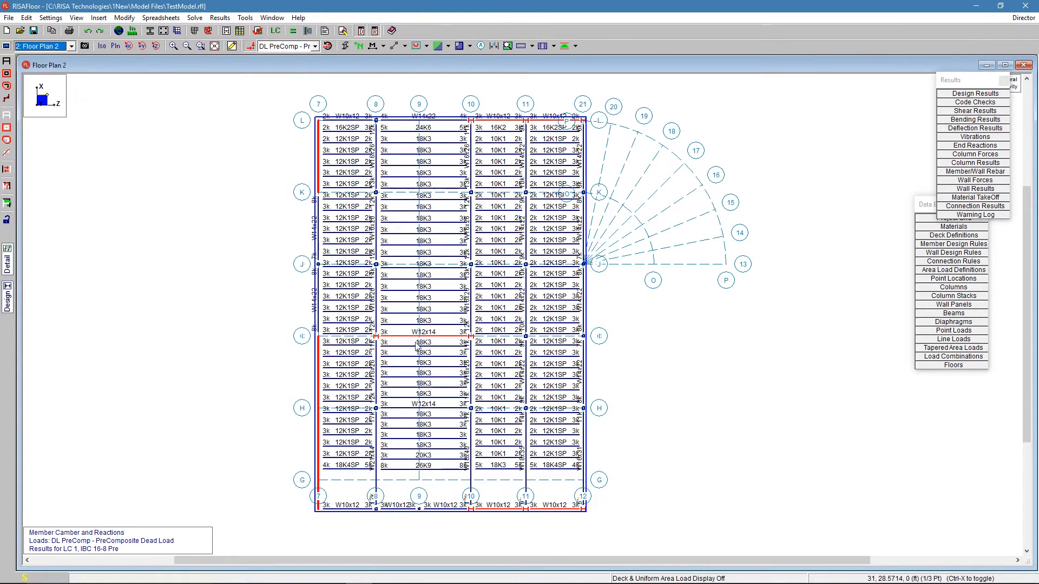
{"action": "left_click", "coordinate": [56, 48]}
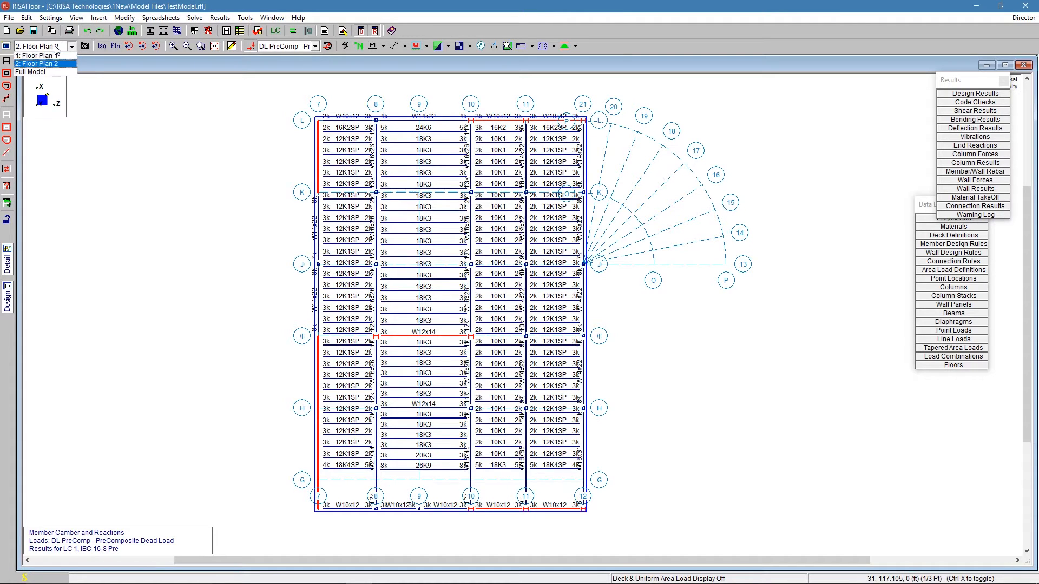
{"action": "left_click", "coordinate": [56, 58]}
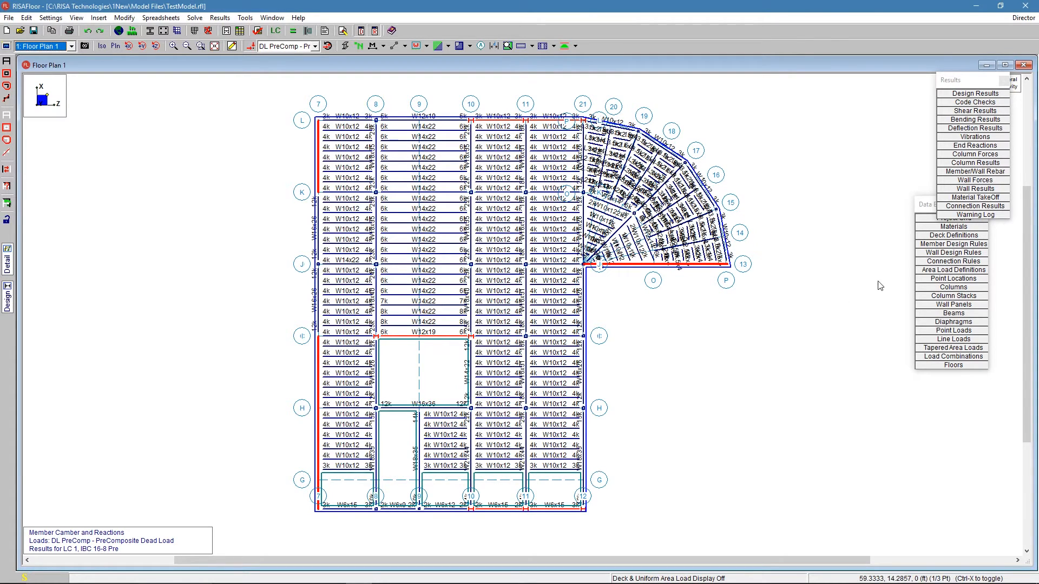
- Set diaphragms D1 and D2 to Semi-Rigid in the Diaphragm Parameters spreadsheet, allowing the current results to be cleared
{"action": "left_click_drag", "start_coordinate": [927, 207], "coordinate": [953, 230]}
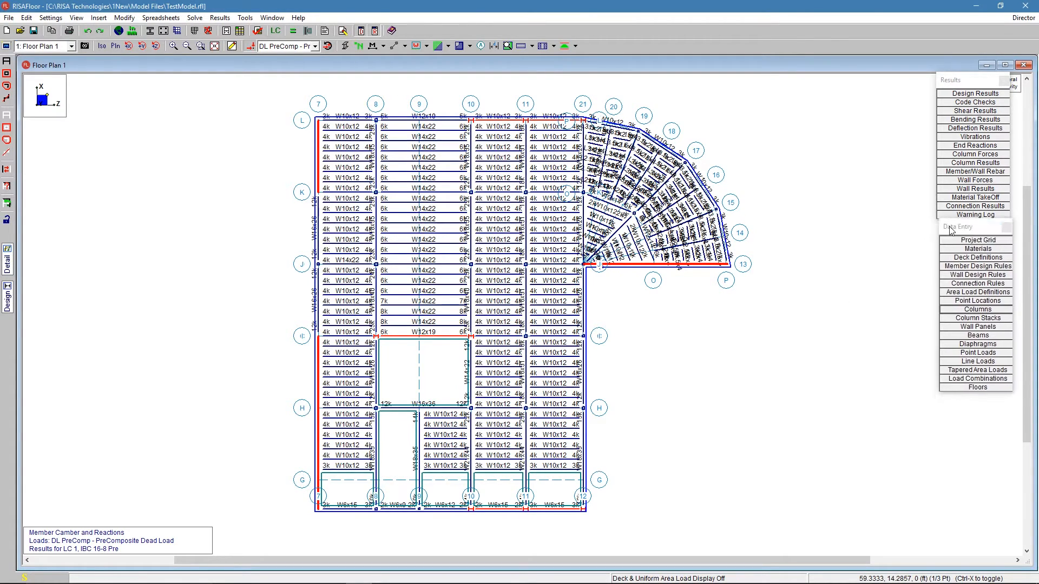
{"action": "left_click", "coordinate": [982, 345]}
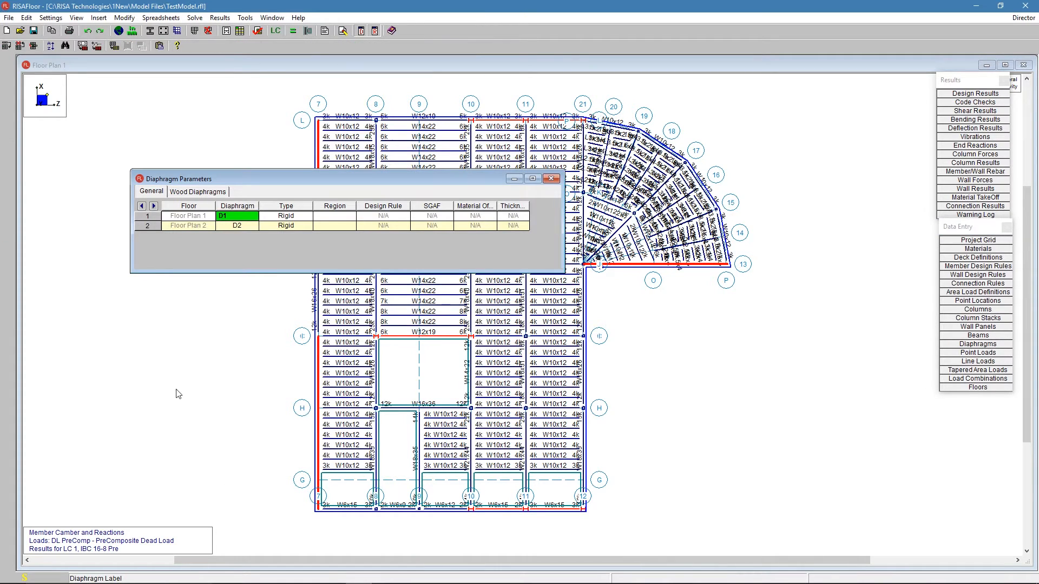
{"action": "left_click", "coordinate": [287, 218]}
{"action": "left_click", "coordinate": [289, 219]}
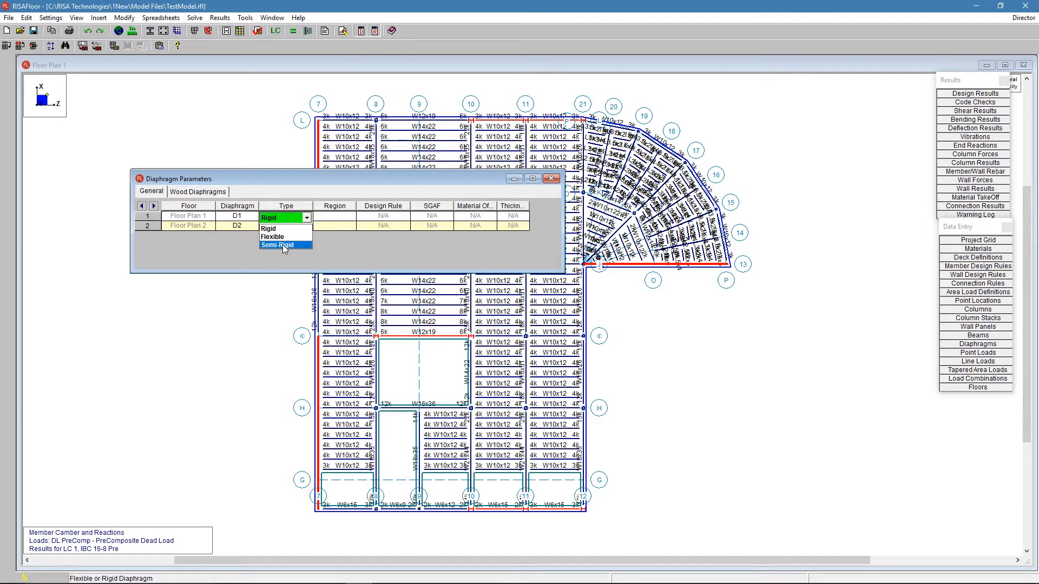
{"action": "left_click", "coordinate": [284, 246]}
{"action": "left_click", "coordinate": [276, 227]}
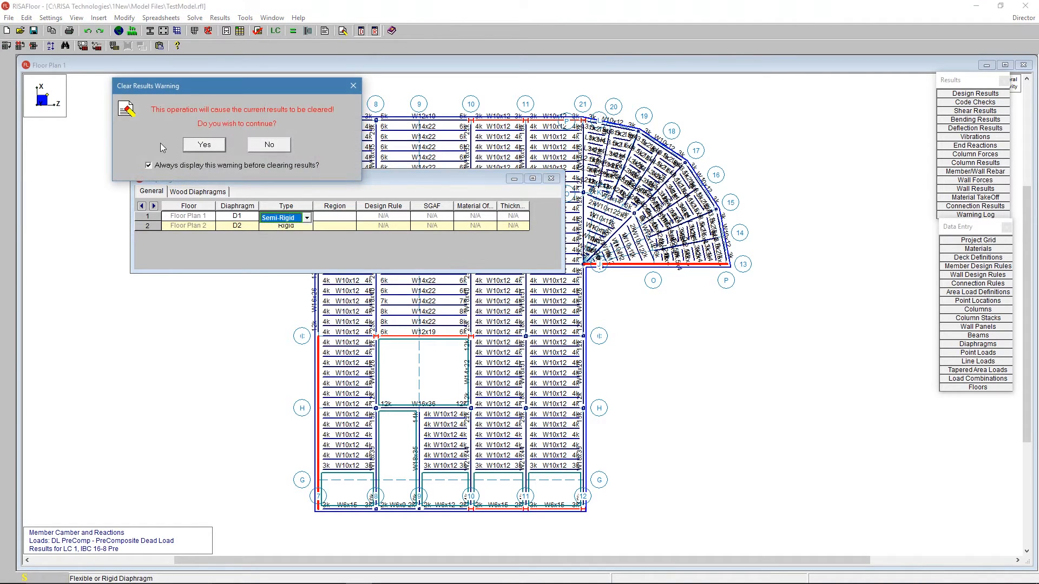
{"action": "left_click", "coordinate": [195, 145]}
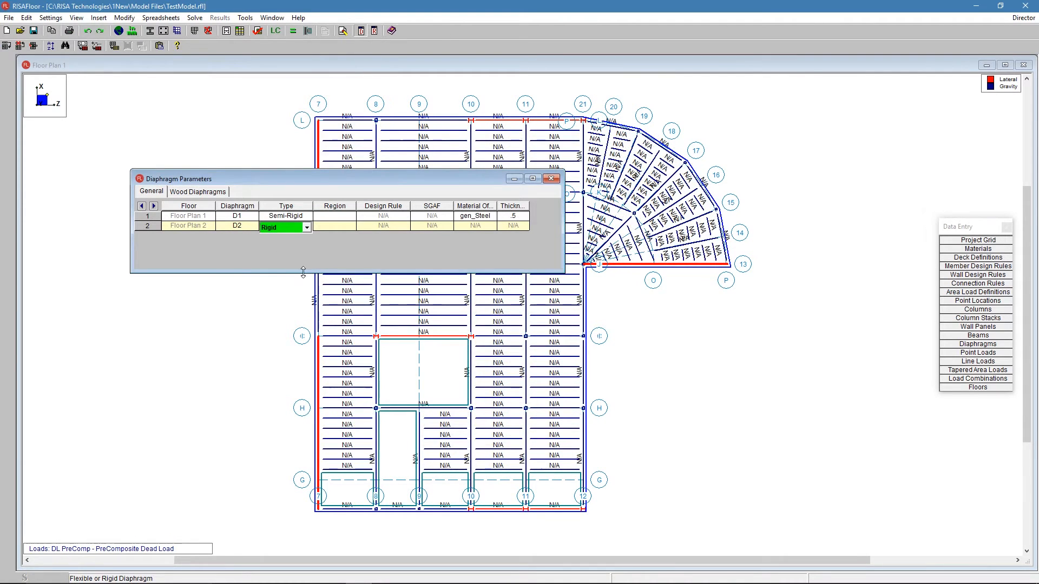
{"action": "left_click", "coordinate": [292, 231]}
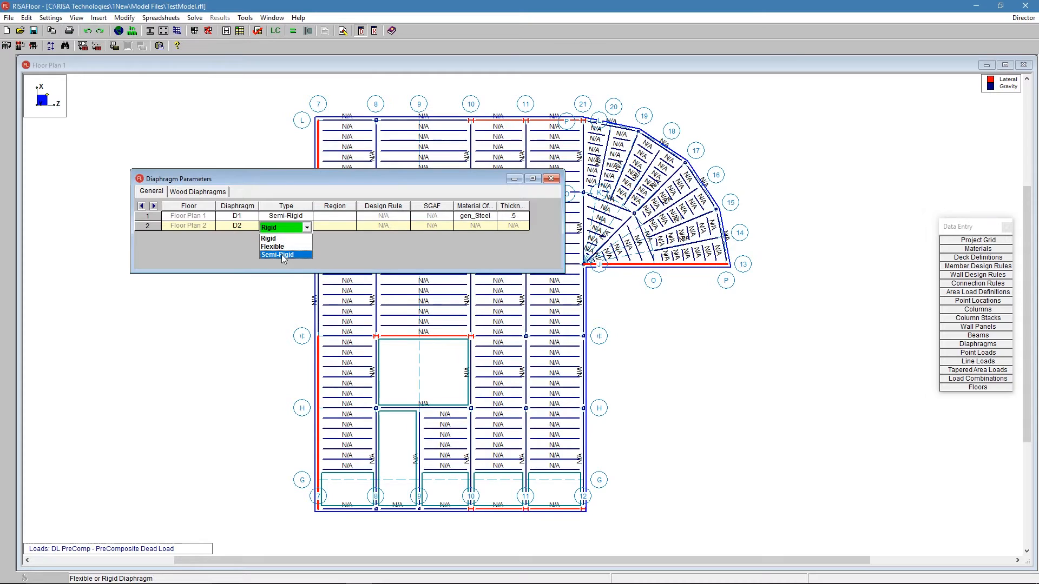
{"action": "left_click", "coordinate": [284, 254]}
{"action": "left_click", "coordinate": [285, 216]}
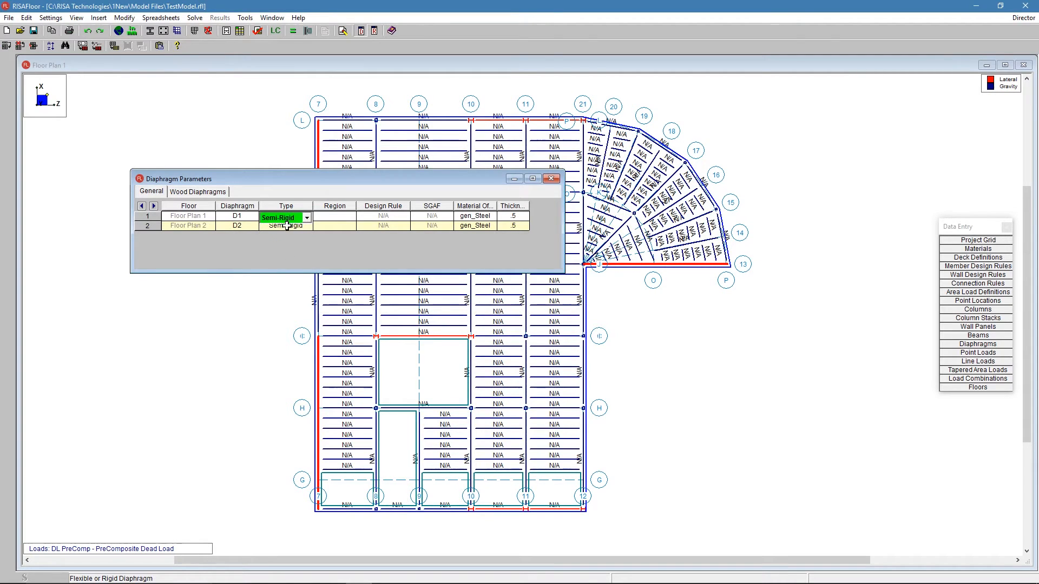
- Widen the Material Offset column to show its full heading and enlarge the Diaphragm Parameters window
{"action": "left_click", "coordinate": [467, 218]}
{"action": "left_click_drag", "start_coordinate": [494, 209], "coordinate": [504, 209]}
{"action": "left_click_drag", "start_coordinate": [565, 222], "coordinate": [645, 223]}
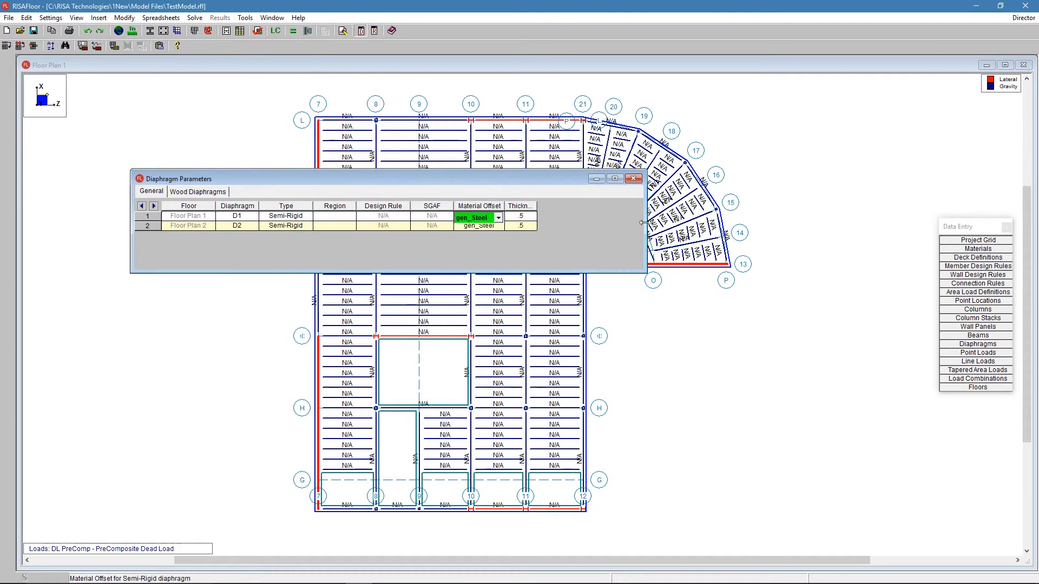
- Examine the general materials available for semi-rigid diaphragms, from concrete and aluminum to steel and plywood, and close the material properties
{"action": "left_click", "coordinate": [977, 250]}
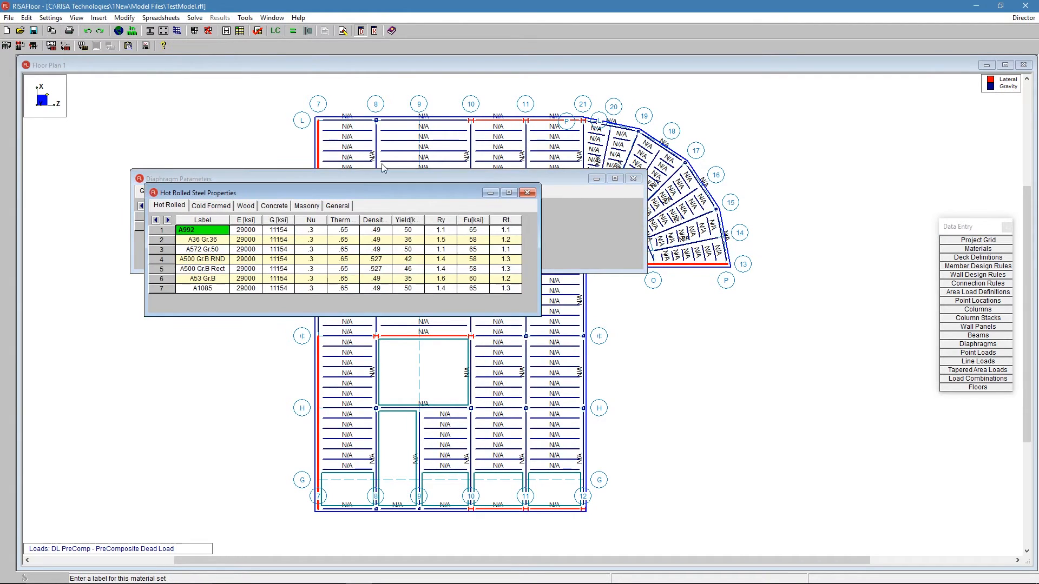
{"action": "left_click", "coordinate": [326, 208]}
{"action": "left_click_drag", "start_coordinate": [352, 193], "coordinate": [362, 248]}
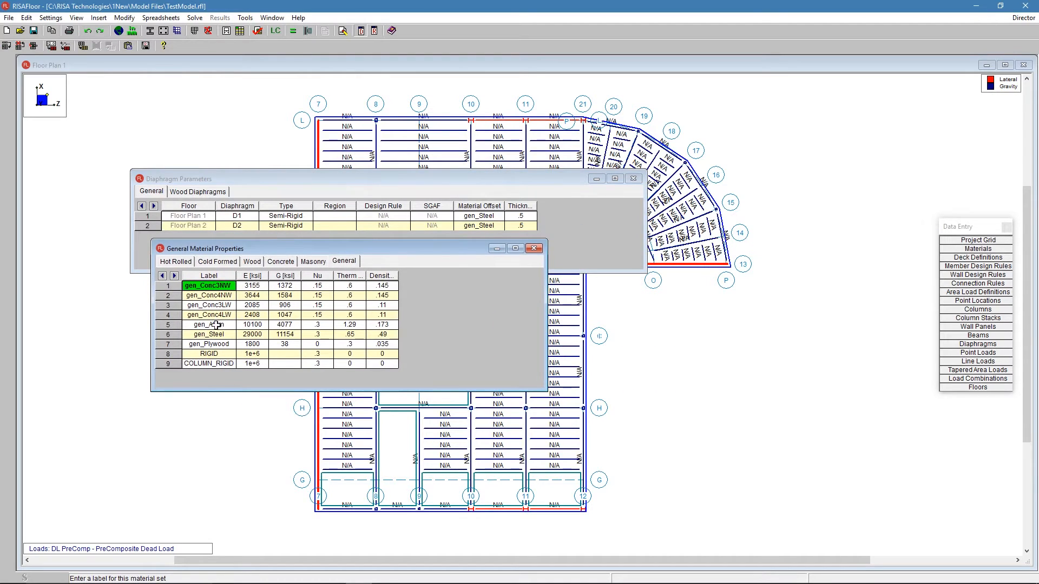
{"action": "left_click", "coordinate": [209, 345]}
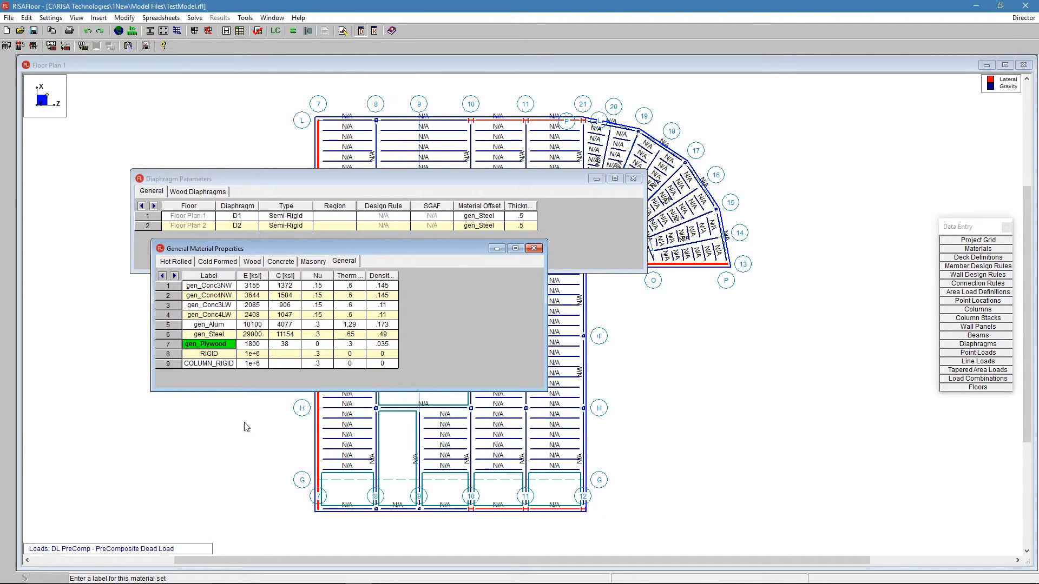
{"action": "left_click_drag", "start_coordinate": [224, 289], "coordinate": [222, 320]}
{"action": "left_click", "coordinate": [219, 326]}
{"action": "left_click", "coordinate": [221, 334]}
{"action": "left_click", "coordinate": [222, 344]}
{"action": "left_click", "coordinate": [533, 248]}
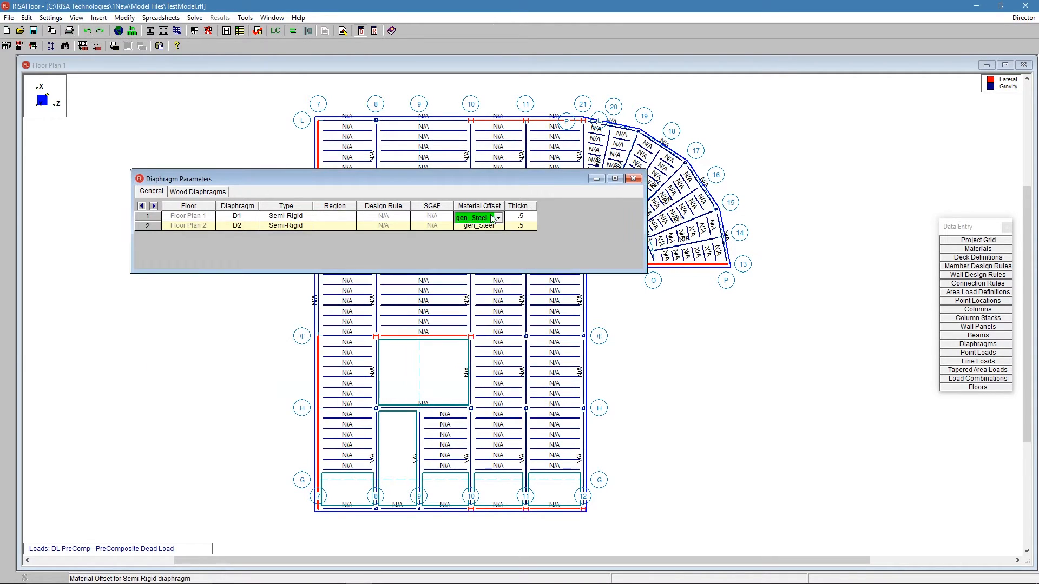
- Inspect the thickness entries of both semi-rigid diaphragms and widen the Thickness column to show its full heading
{"action": "left_click", "coordinate": [523, 217]}
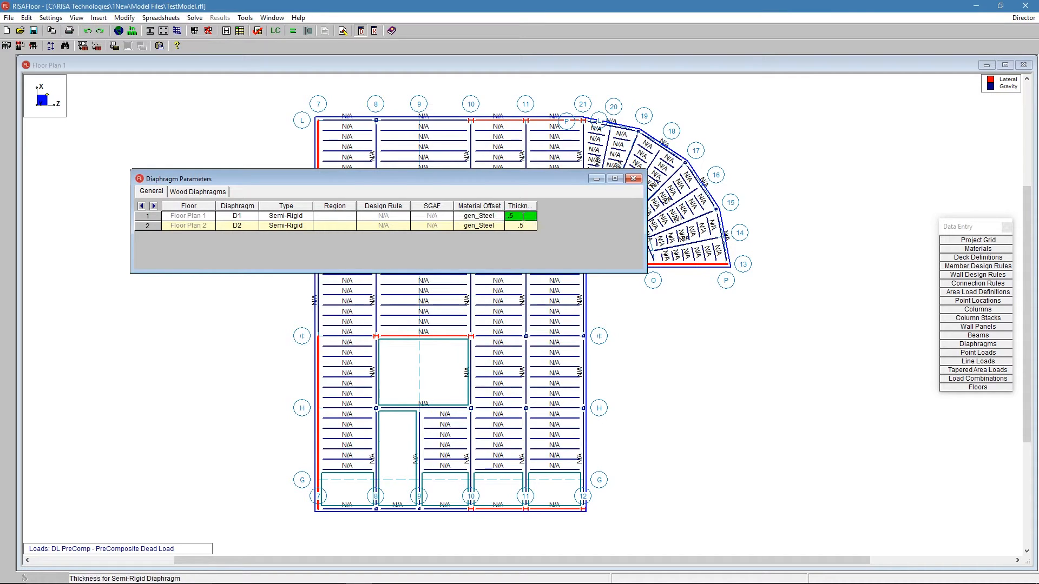
{"action": "left_click", "coordinate": [514, 226]}
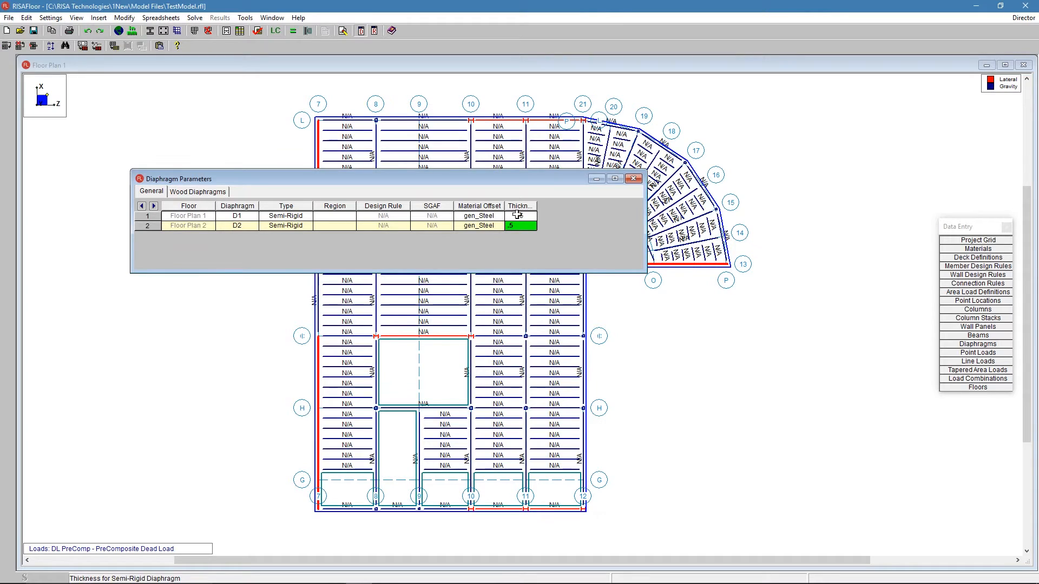
{"action": "left_click_drag", "start_coordinate": [540, 204], "coordinate": [558, 205]}
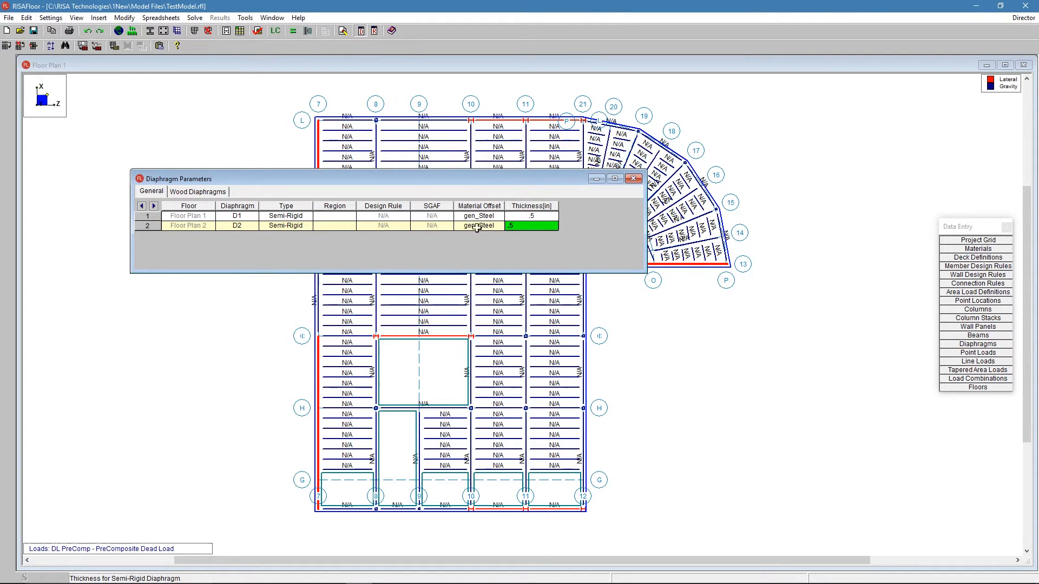
{"action": "left_click", "coordinate": [541, 216]}
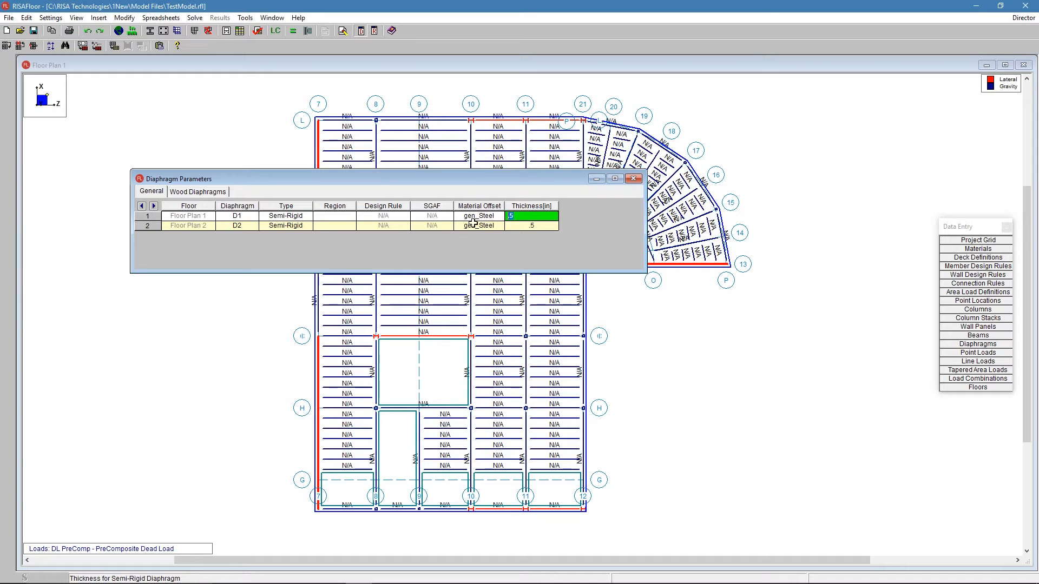
- Check the E and G moduli of gen_Steel in the general material properties and close that spreadsheet
{"action": "left_click", "coordinate": [967, 250]}
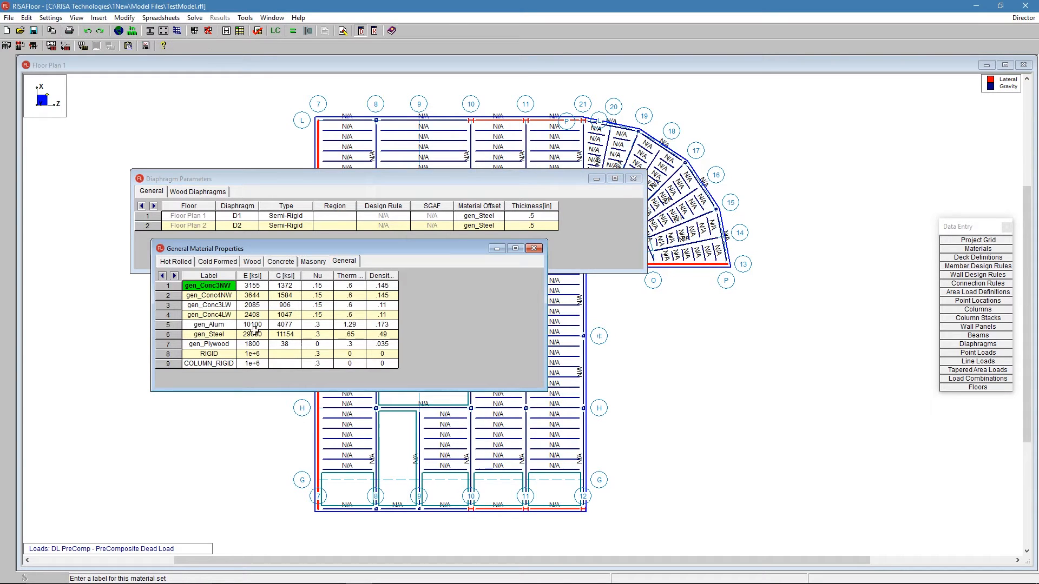
{"action": "left_click_drag", "start_coordinate": [252, 335], "coordinate": [285, 334]}
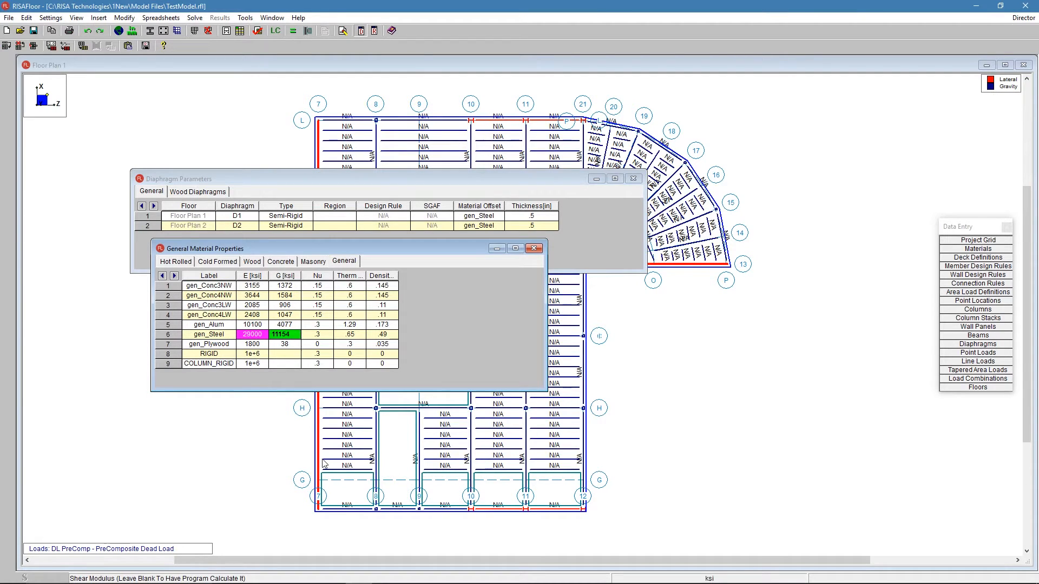
{"action": "left_click", "coordinate": [535, 249]}
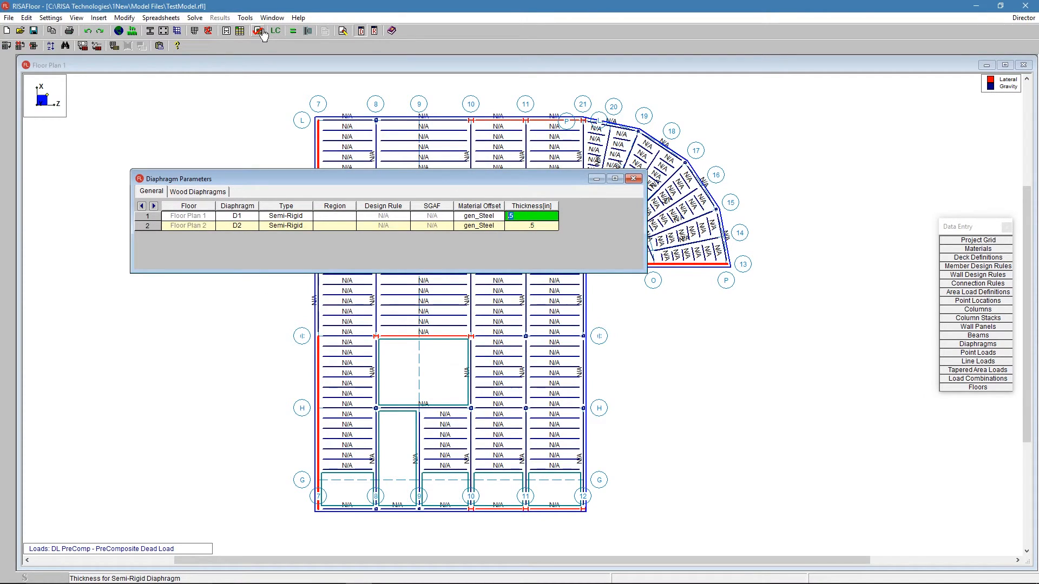
- Solve the model with the semi-rigid diaphragms, and close the Warning Log and the Diaphragm Parameters spreadsheet
{"action": "left_click", "coordinate": [293, 31]}
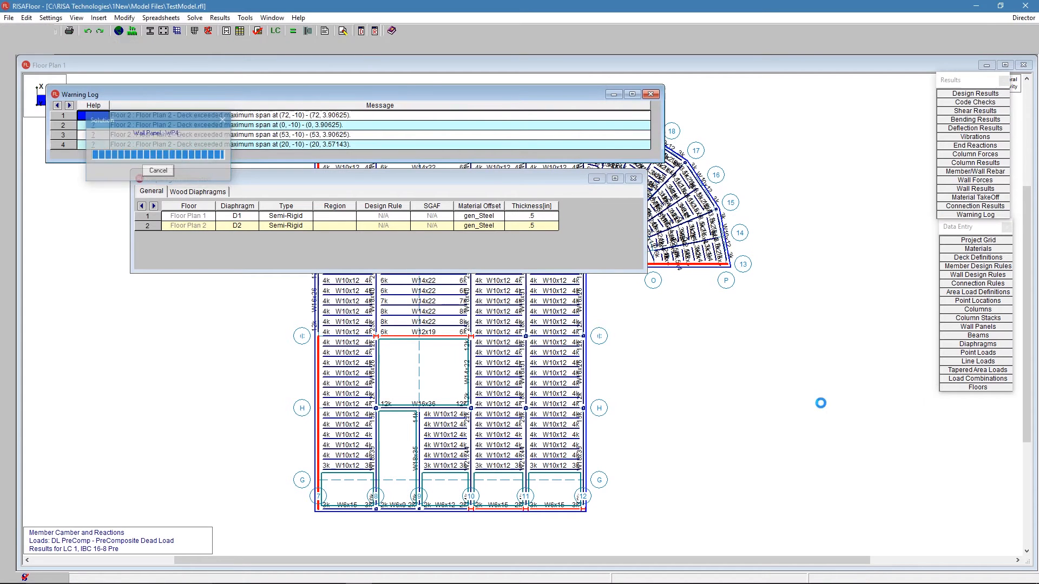
{"action": "left_click", "coordinate": [650, 94]}
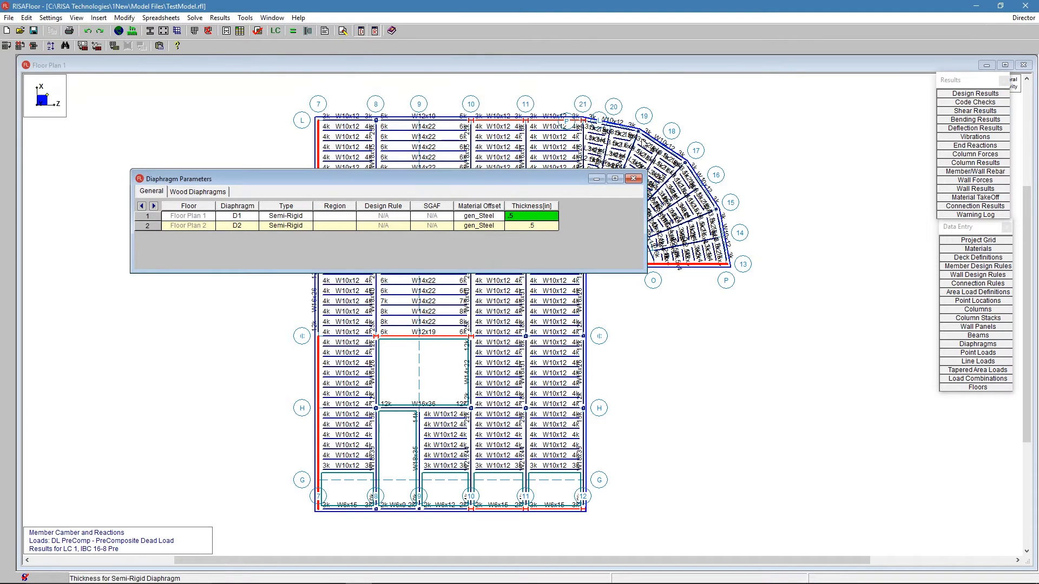
{"action": "left_click", "coordinate": [634, 179]}
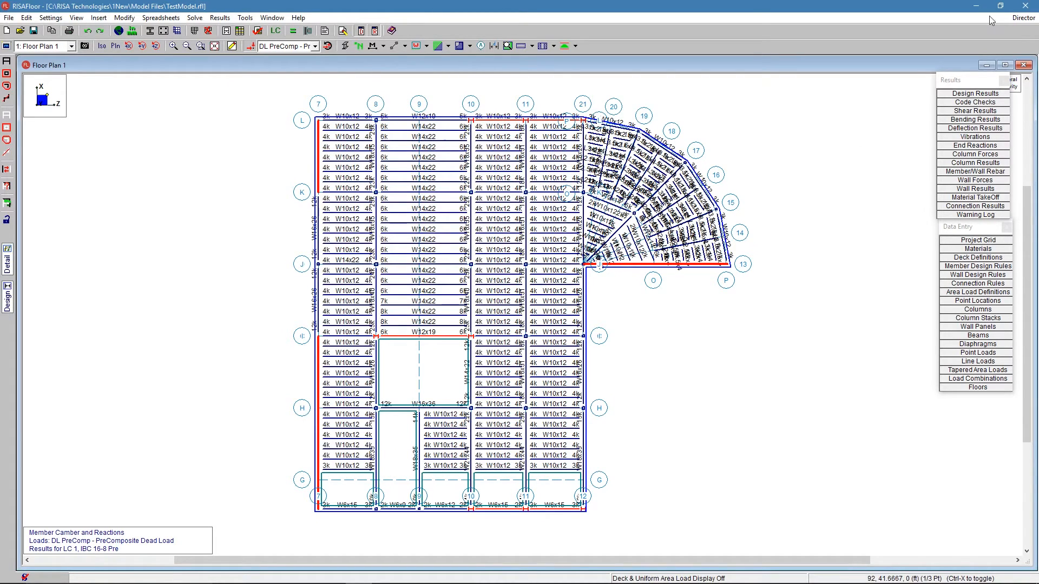
- Transfer the solved floor model to RISA-3D and reposition the Wind Loads dialog
{"action": "left_click", "coordinate": [1026, 20]}
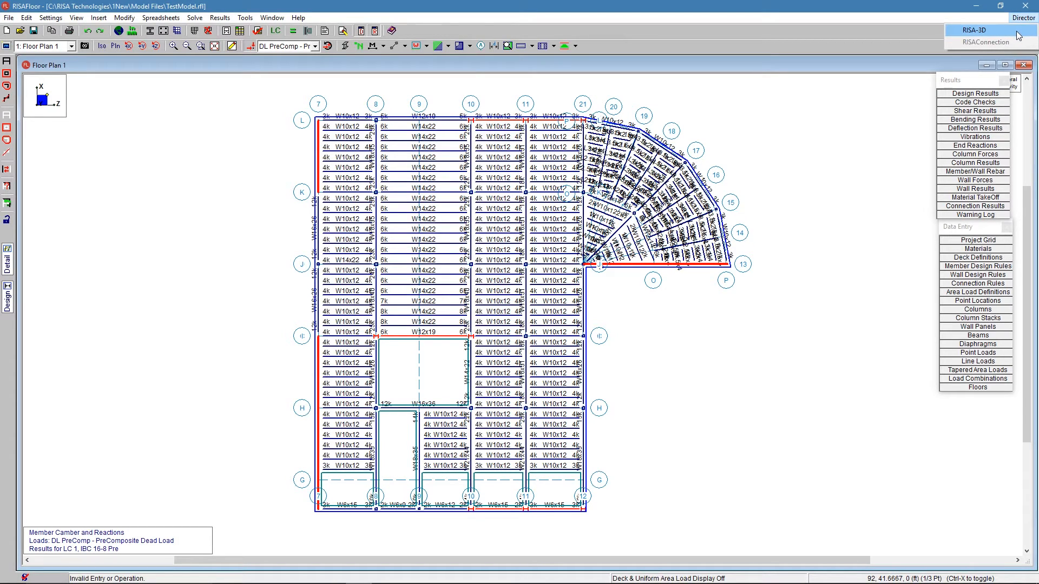
{"action": "left_click", "coordinate": [1018, 32]}
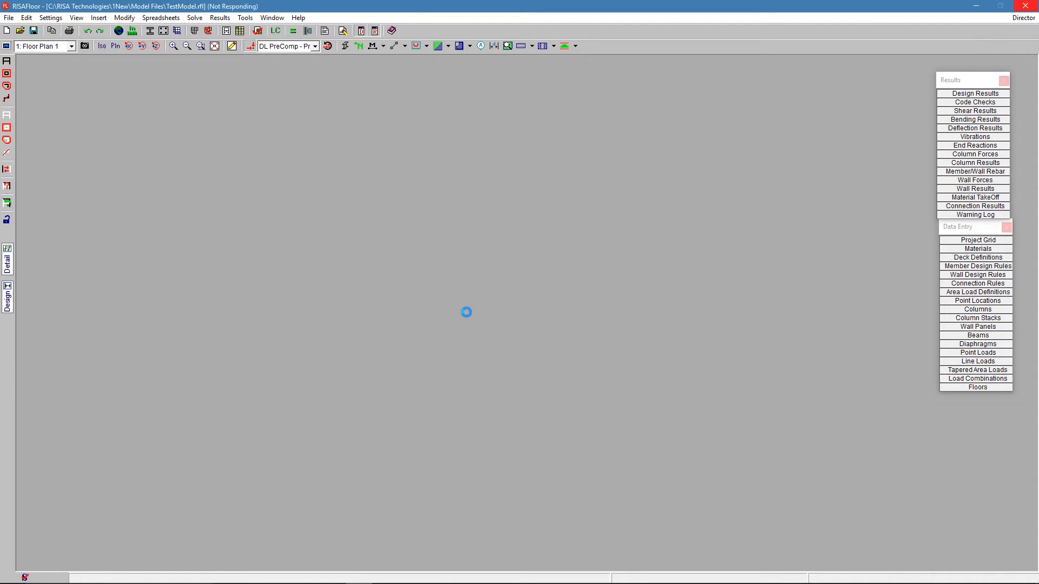
{"action": "left_click_drag", "start_coordinate": [356, 50], "coordinate": [286, 53]}
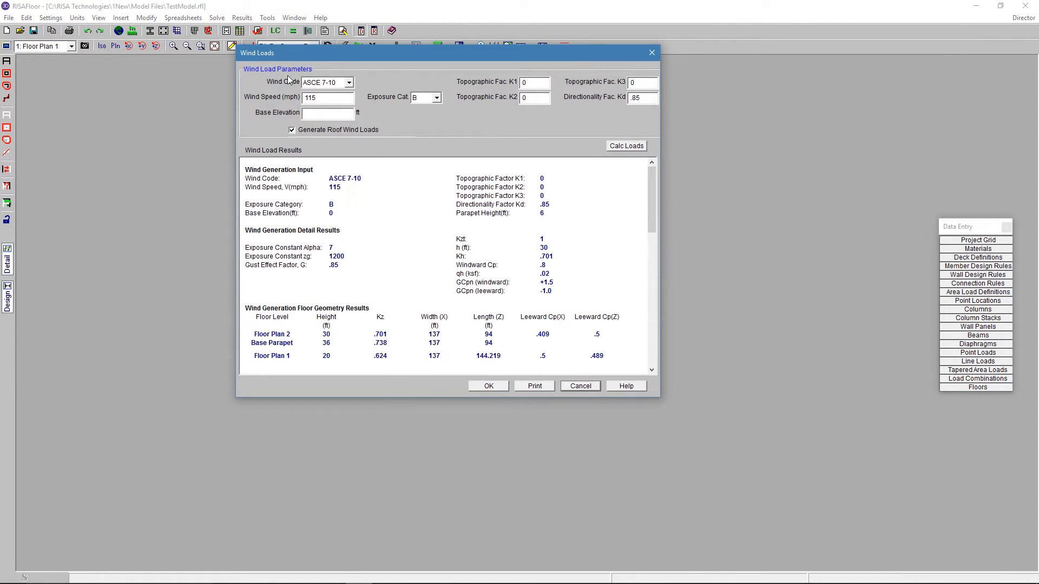
- Review the wind speed, floor geometry results, floor force results and parapet summary in the Wind Loads dialog
{"action": "double_click", "coordinate": [341, 98]}
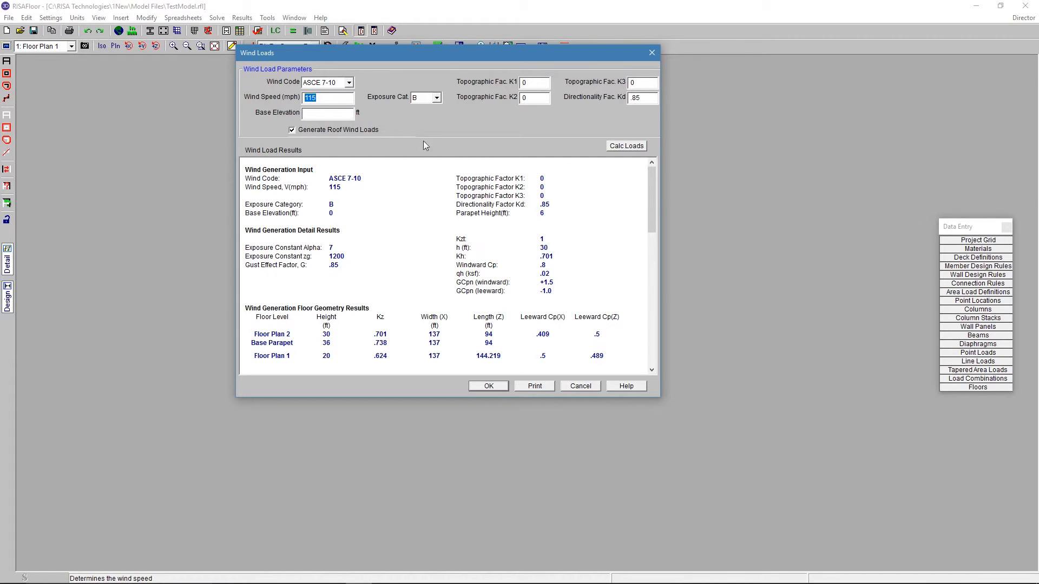
{"action": "mouse_move", "coordinate": [653, 195]}
{"action": "left_mouse_down"}
{"action": "mouse_move", "coordinate": [649, 236]}
{"action": "mouse_move", "coordinate": [656, 195]}
{"action": "left_mouse_up"}
{"action": "left_click_drag", "start_coordinate": [652, 210], "coordinate": [652, 246]}
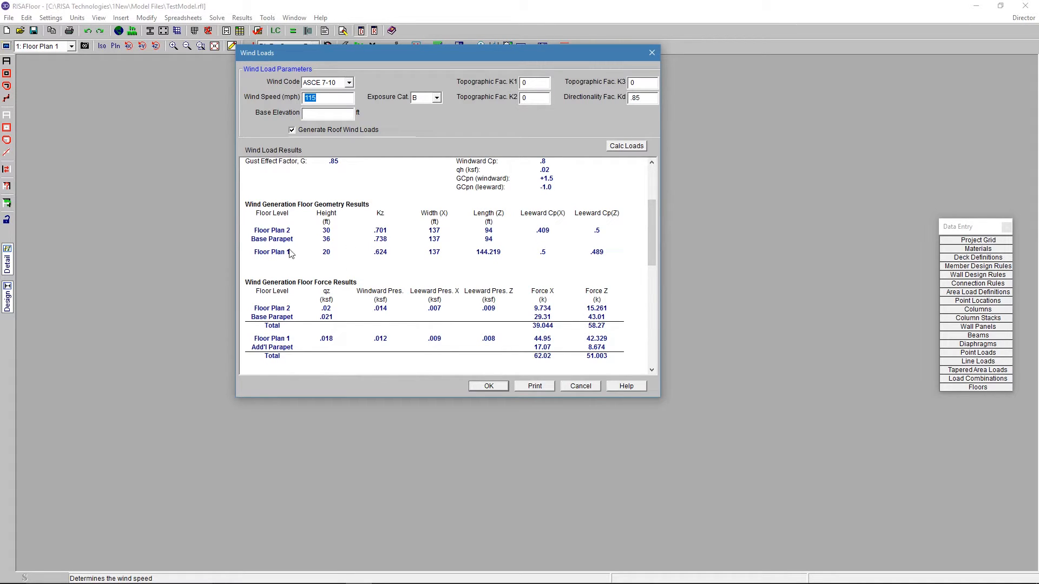
{"action": "left_click_drag", "start_coordinate": [651, 213], "coordinate": [646, 285]}
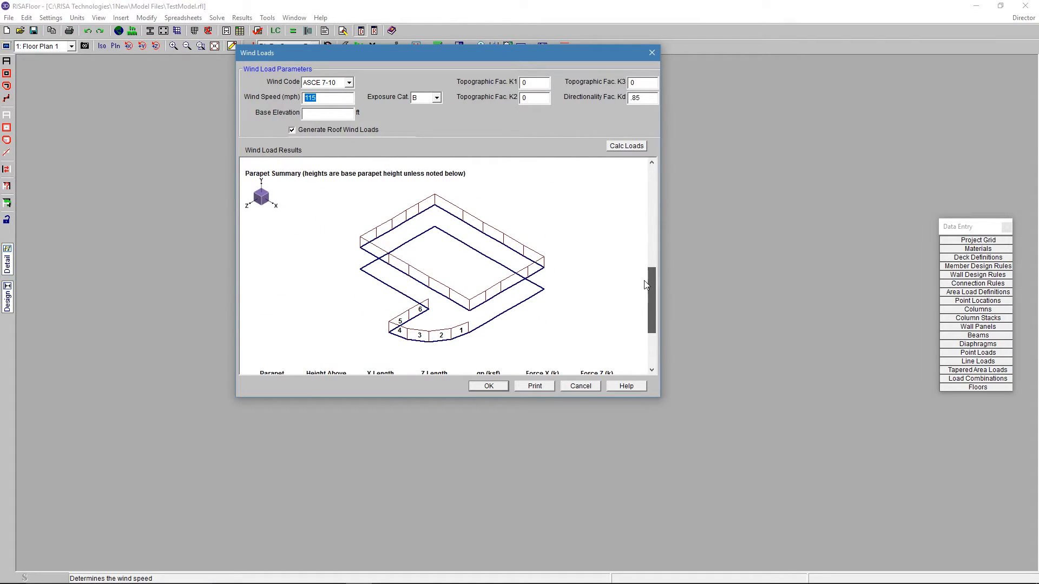
{"action": "left_click_drag", "start_coordinate": [646, 285], "coordinate": [646, 286]}
{"action": "left_click_drag", "start_coordinate": [653, 287], "coordinate": [667, 225]}
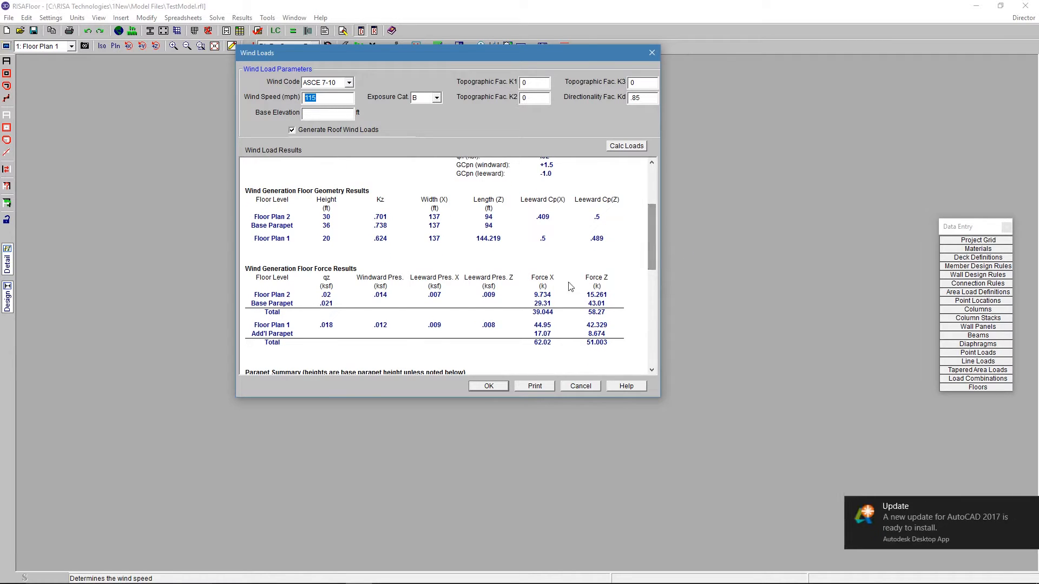
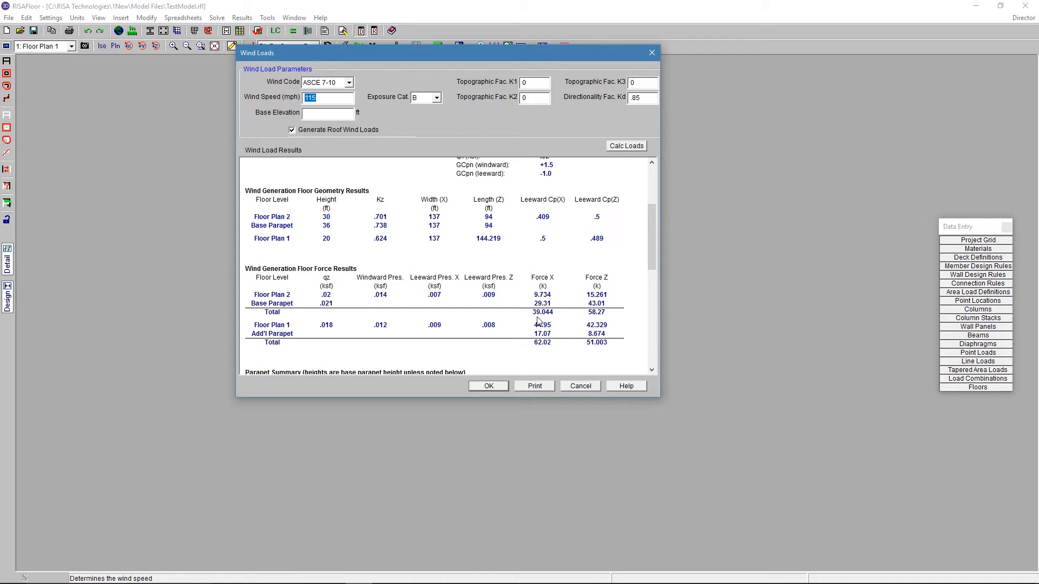
- Examine the additional parapet forces on Floor Plan 1 and the table of numbered parapet segments
{"action": "left_click_drag", "start_coordinate": [652, 258], "coordinate": [649, 282]}
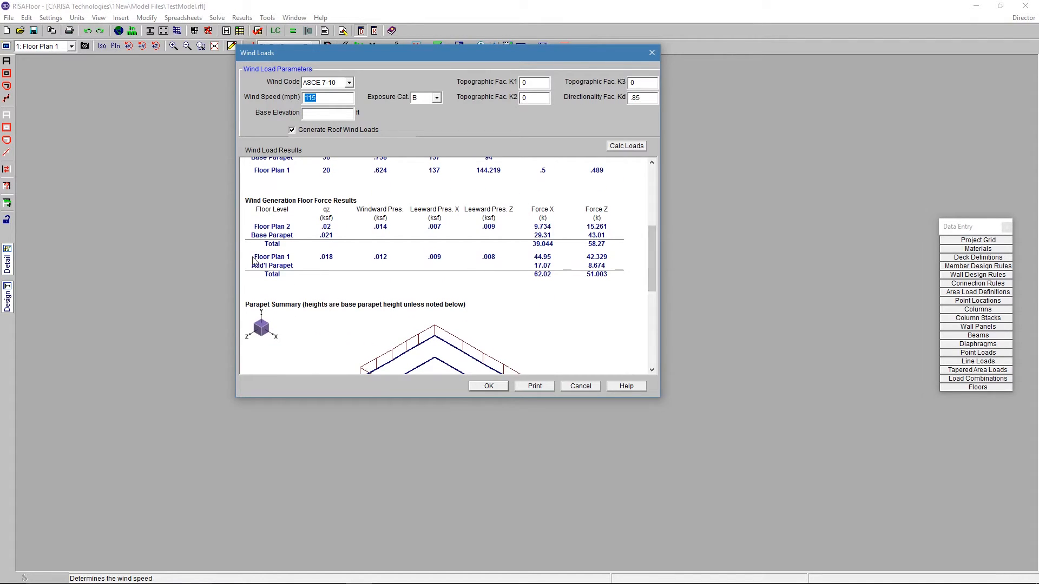
{"action": "left_click_drag", "start_coordinate": [652, 274], "coordinate": [646, 342]}
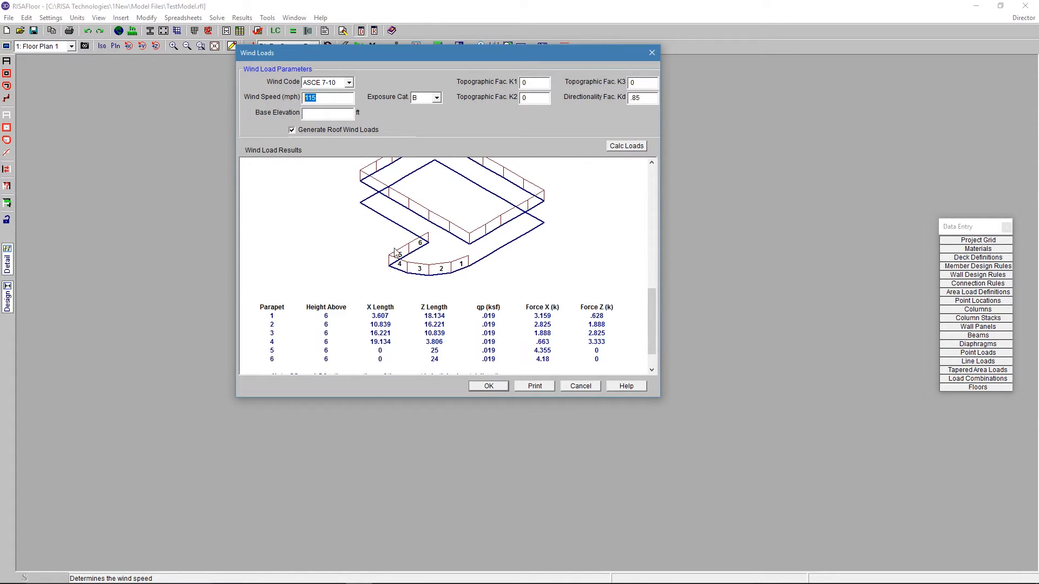
{"action": "mouse_move", "coordinate": [649, 332]}
{"action": "left_mouse_down"}
{"action": "mouse_move", "coordinate": [652, 309]}
{"action": "mouse_move", "coordinate": [649, 348]}
{"action": "left_mouse_up"}
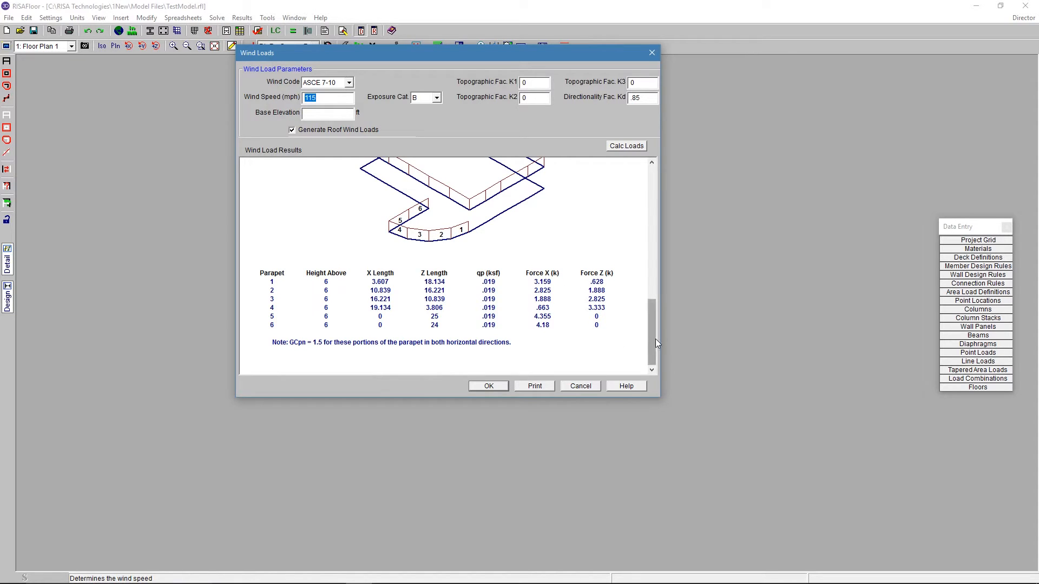
- Compare the Floor Plan 1 wind force totals with the individual parapet forces and accept the wind loads
{"action": "left_click_drag", "start_coordinate": [656, 343], "coordinate": [657, 266]}
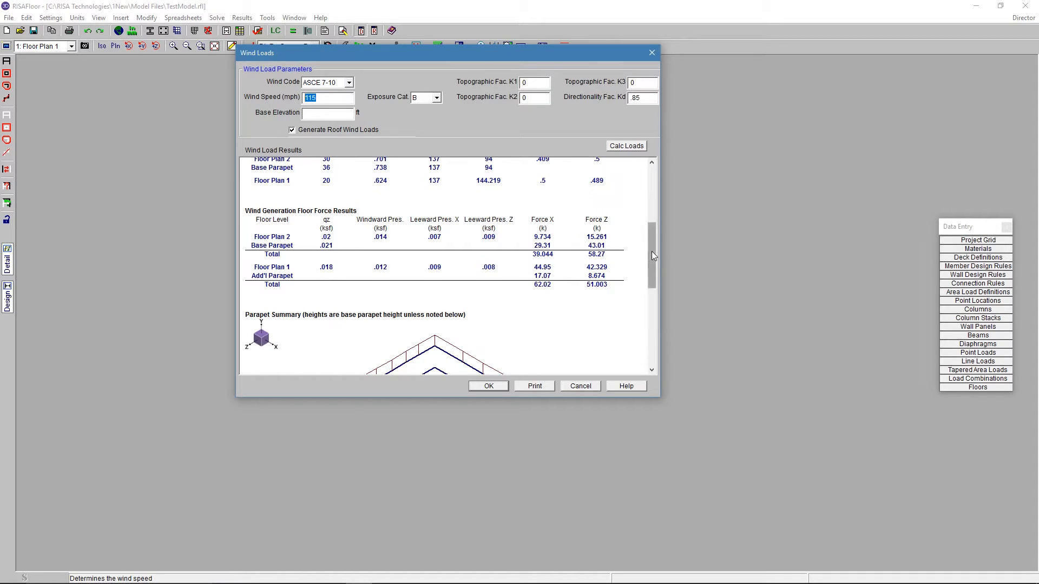
{"action": "scroll", "coordinate": [653, 256], "scroll_direction": "down", "scroll_amount": 5}
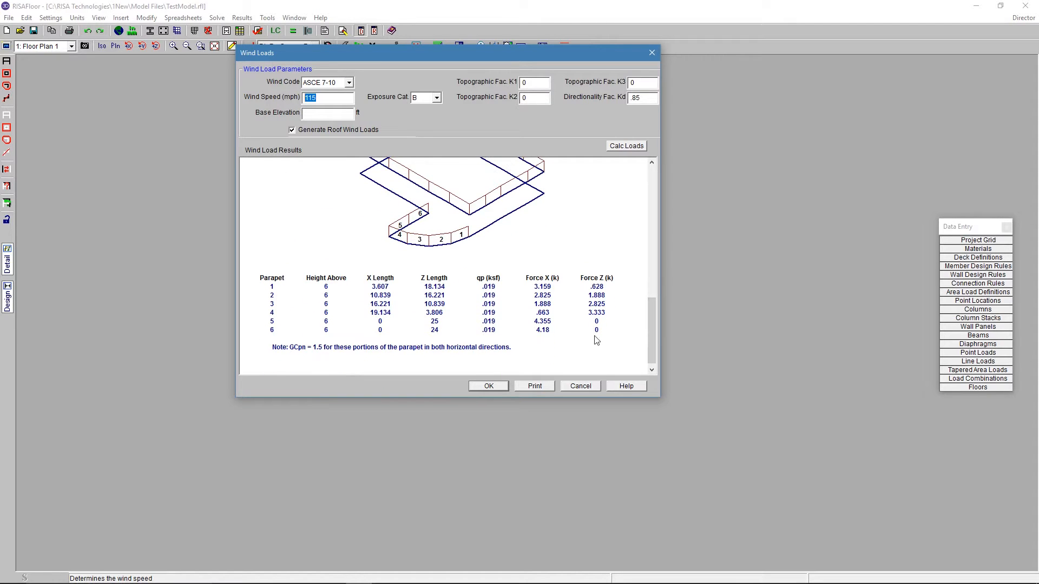
{"action": "left_click_drag", "start_coordinate": [651, 336], "coordinate": [661, 261]}
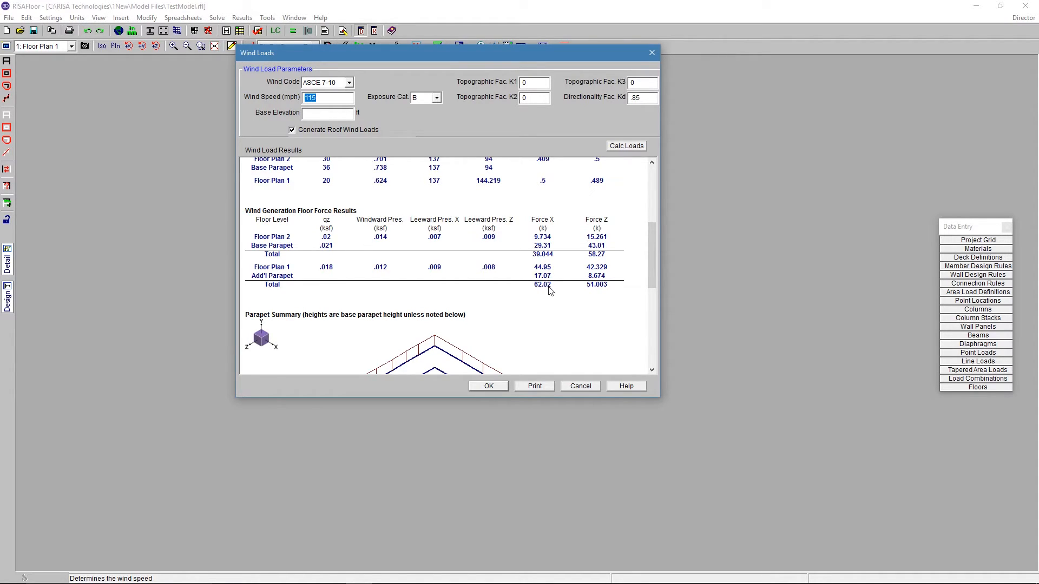
{"action": "left_click_drag", "start_coordinate": [651, 273], "coordinate": [651, 308]}
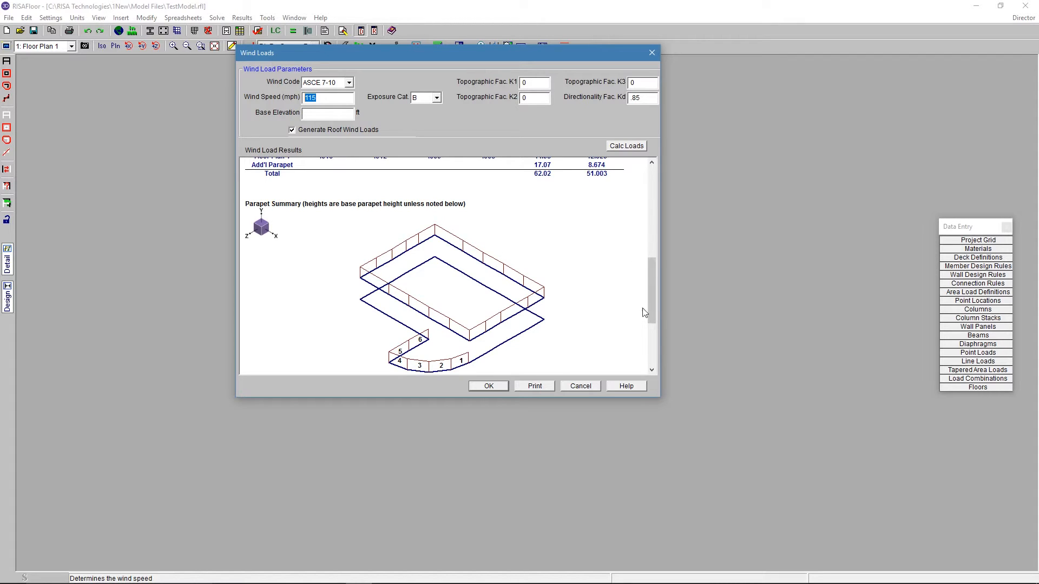
{"action": "left_click_drag", "start_coordinate": [651, 292], "coordinate": [648, 336]}
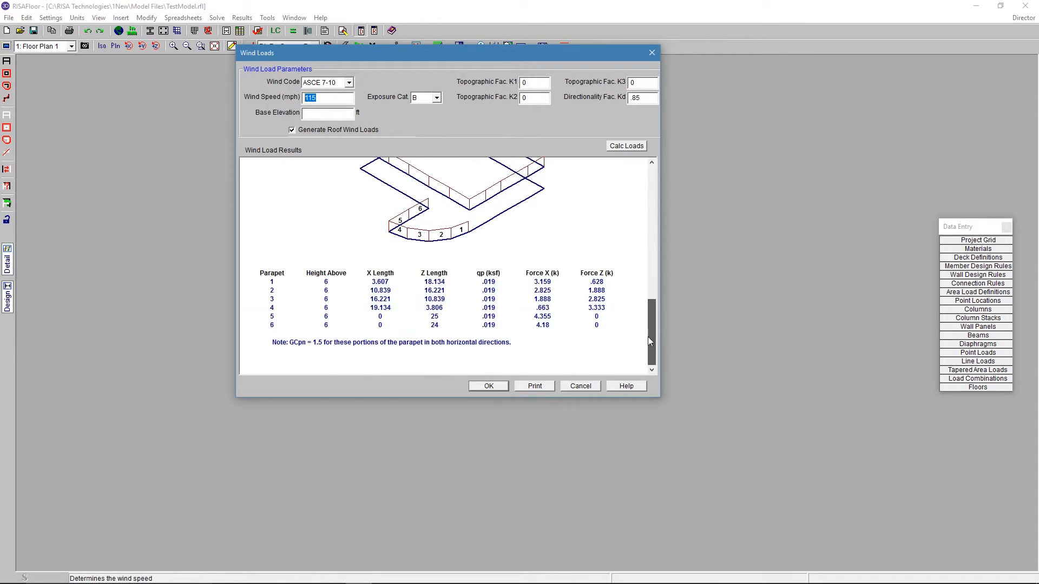
{"action": "left_click", "coordinate": [493, 386]}
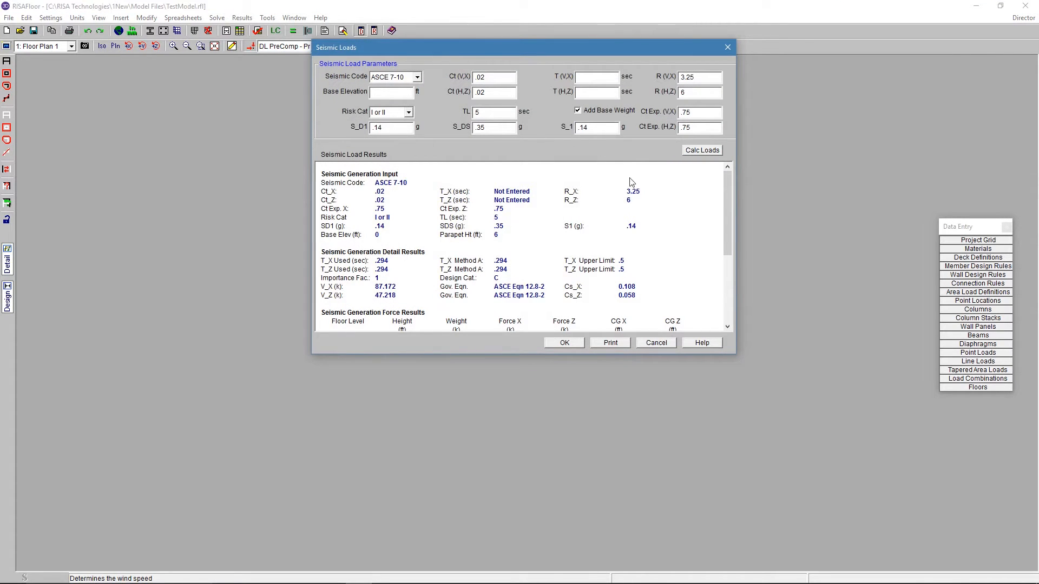
- Review the seismic force results and the S_D1, S_DS and R parameters for both directions
{"action": "left_click_drag", "start_coordinate": [721, 195], "coordinate": [719, 246]}
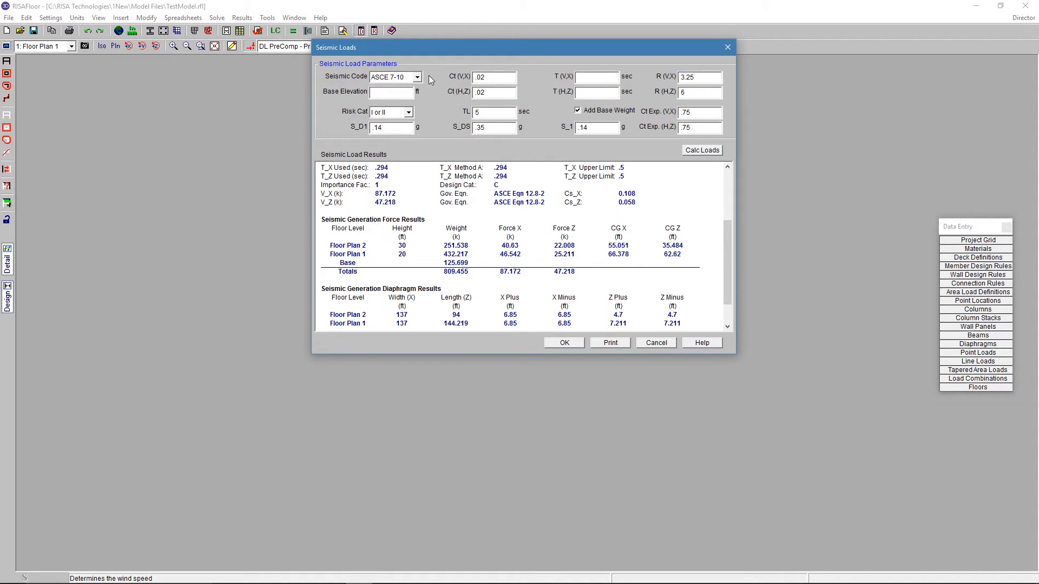
{"action": "left_click_drag", "start_coordinate": [391, 126], "coordinate": [360, 130]}
{"action": "left_click_drag", "start_coordinate": [487, 133], "coordinate": [459, 130]}
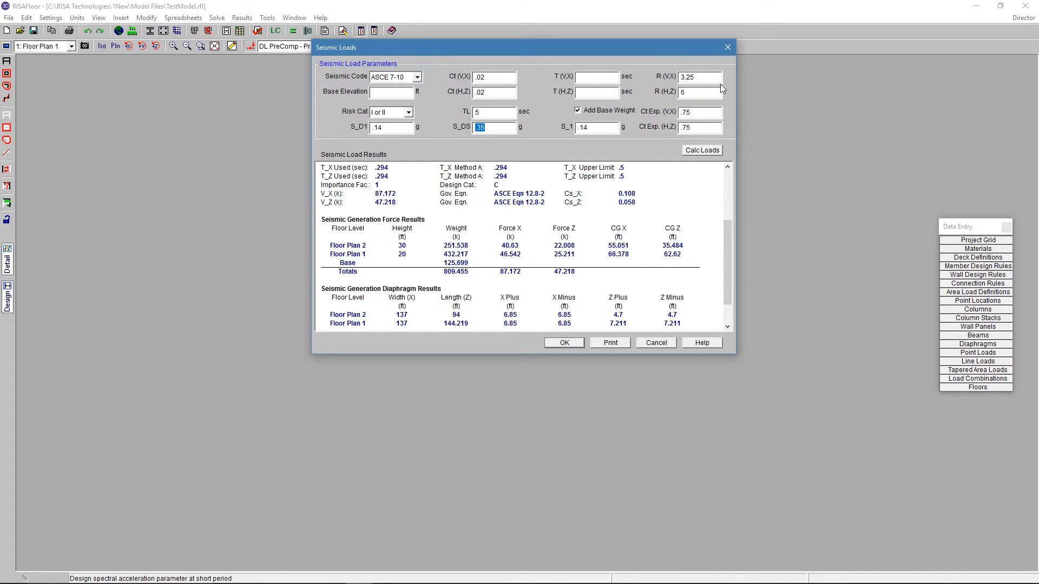
{"action": "left_click_drag", "start_coordinate": [713, 78], "coordinate": [679, 76]}
{"action": "left_click", "coordinate": [711, 93]}
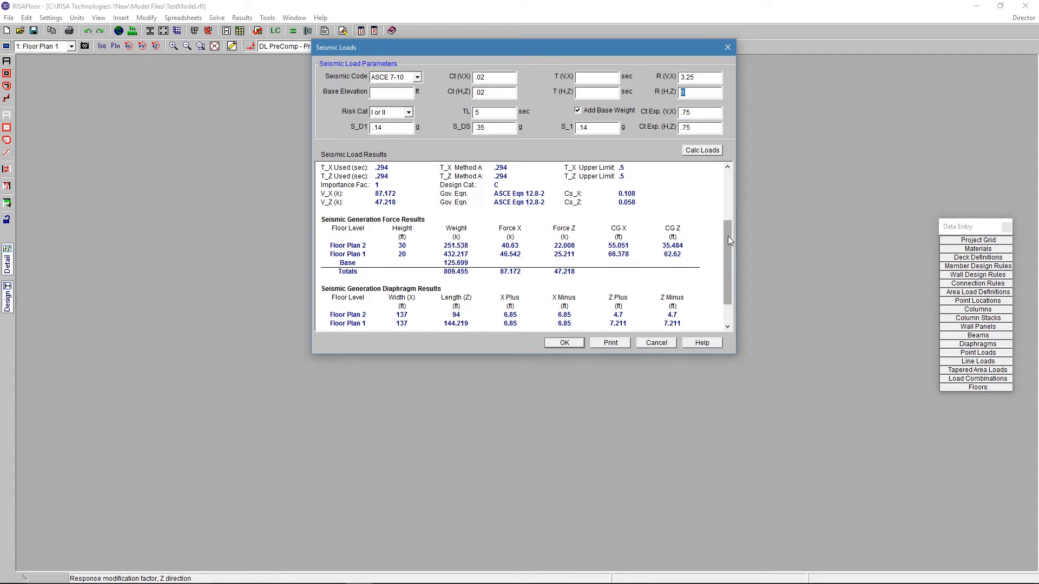
- Check the seismic base shears, floor weights and diaphragm results, and accept the seismic loads and global model settings
{"action": "scroll", "coordinate": [726, 240], "scroll_direction": "up", "scroll_amount": 2}
{"action": "mouse_move", "coordinate": [728, 194]}
{"action": "left_mouse_down"}
{"action": "mouse_move", "coordinate": [721, 284]}
{"action": "mouse_move", "coordinate": [725, 176]}
{"action": "left_mouse_up"}
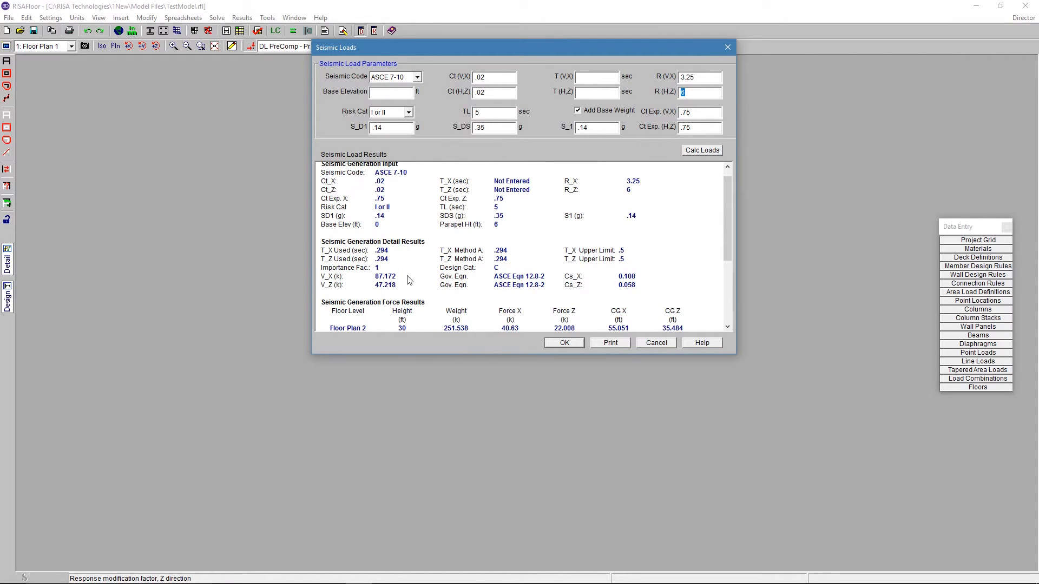
{"action": "scroll", "coordinate": [722, 228], "scroll_direction": "down", "scroll_amount": 4}
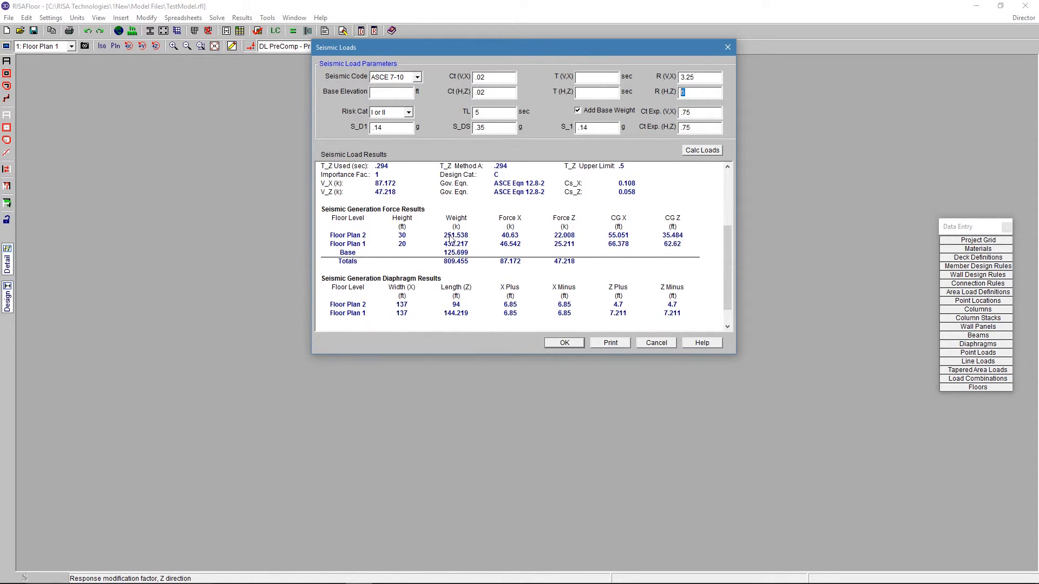
{"action": "scroll", "coordinate": [733, 241], "scroll_direction": "down", "scroll_amount": 2}
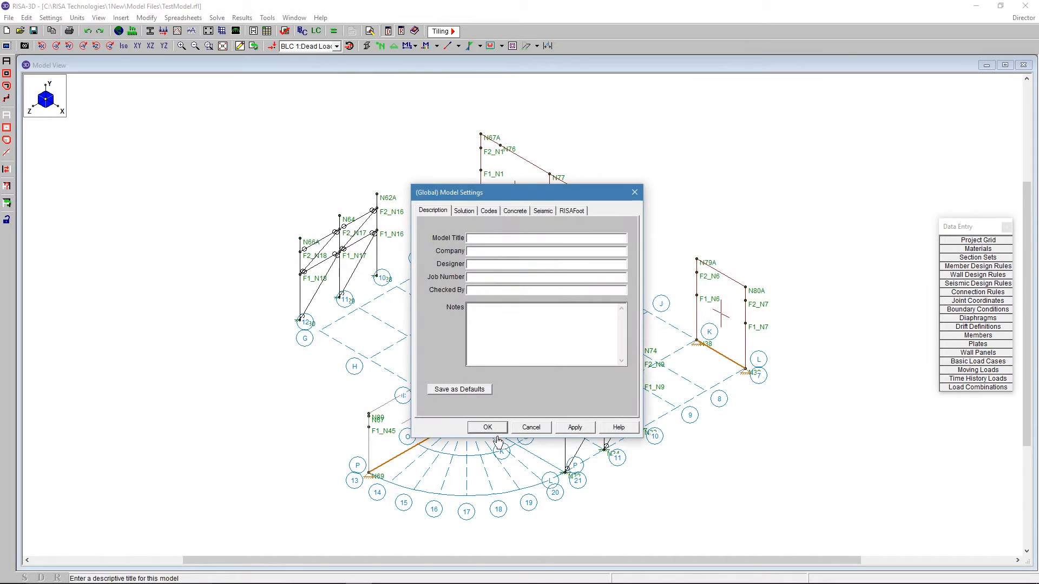
{"action": "left_click", "coordinate": [487, 428]}
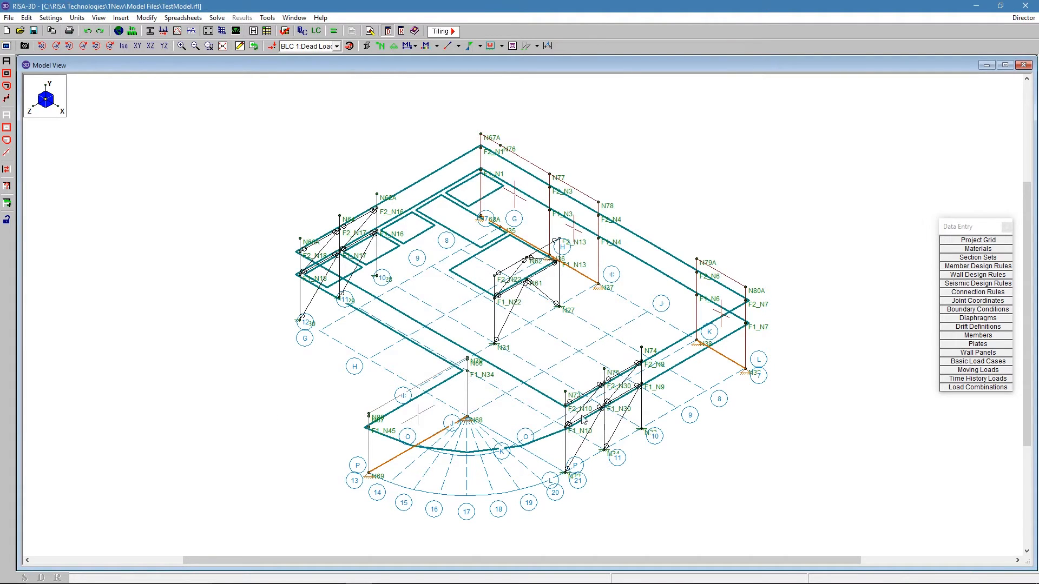
- Show the Dead Load case on the model briefly, hide it again, and rotate the 3D view
{"action": "left_click", "coordinate": [271, 46]}
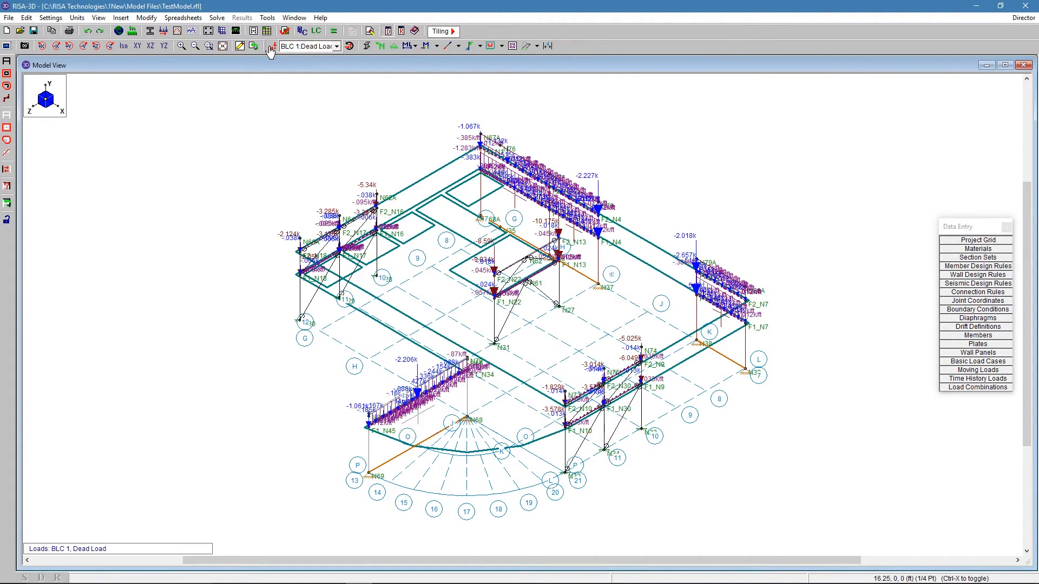
{"action": "left_click", "coordinate": [271, 46]}
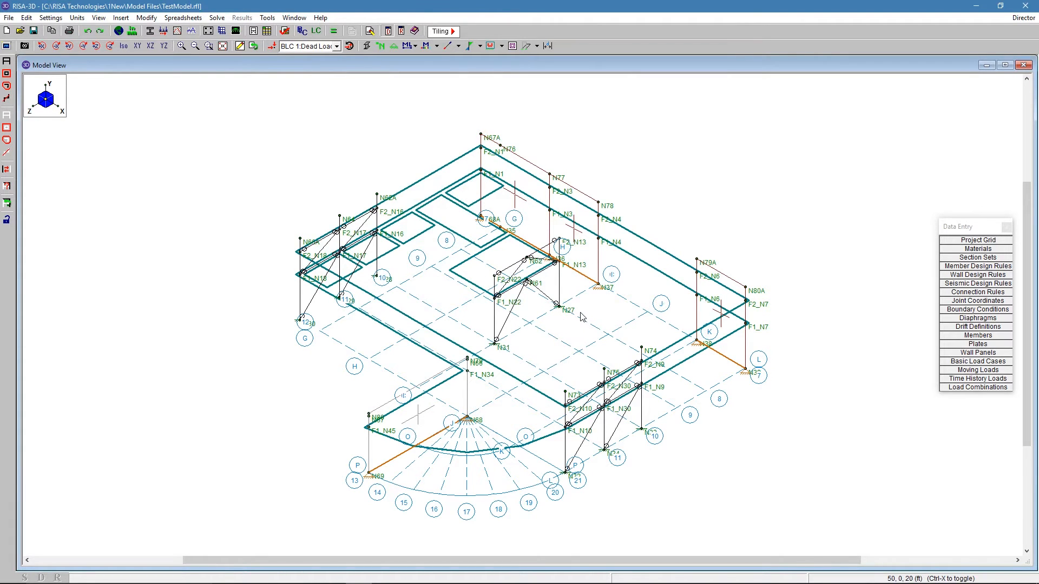
{"action": "middle_click_drag", "start_coordinate": [580, 317], "coordinate": [698, 295], "text": "shift"}
- Widen the BLC Description column in Basic Load Cases and open the diaphragm distributed loads of Semi-Rigid Wind Load +X
{"action": "left_click", "coordinate": [978, 362]}
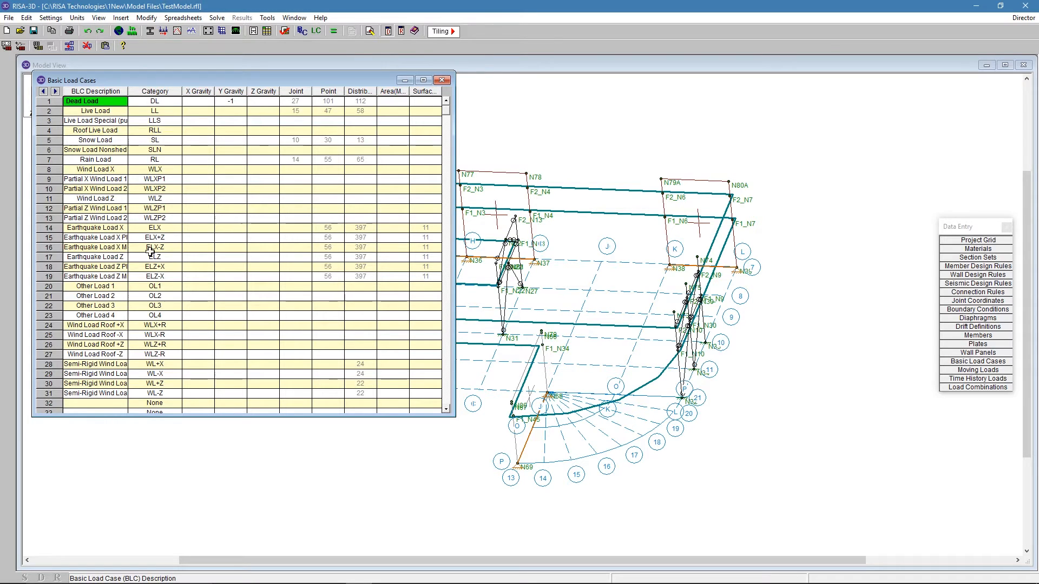
{"action": "left_click_drag", "start_coordinate": [127, 90], "coordinate": [162, 92]}
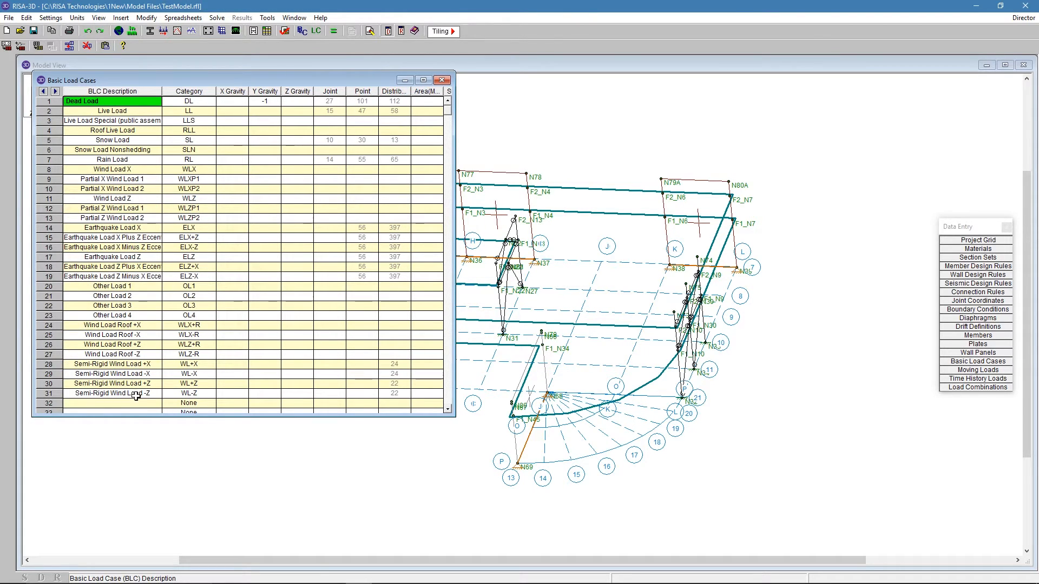
{"action": "double_click", "coordinate": [393, 367]}
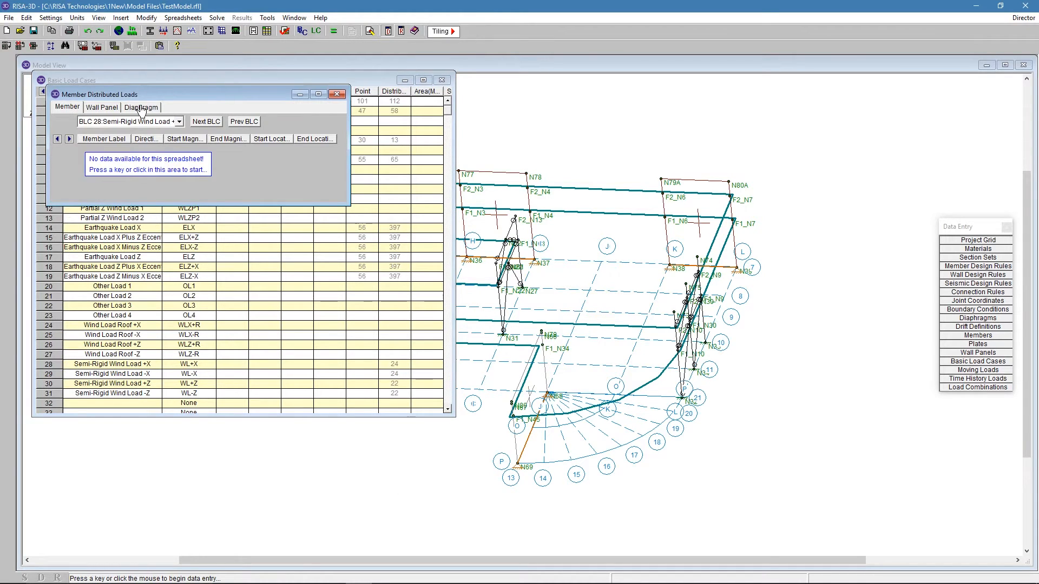
{"action": "left_click", "coordinate": [142, 106]}
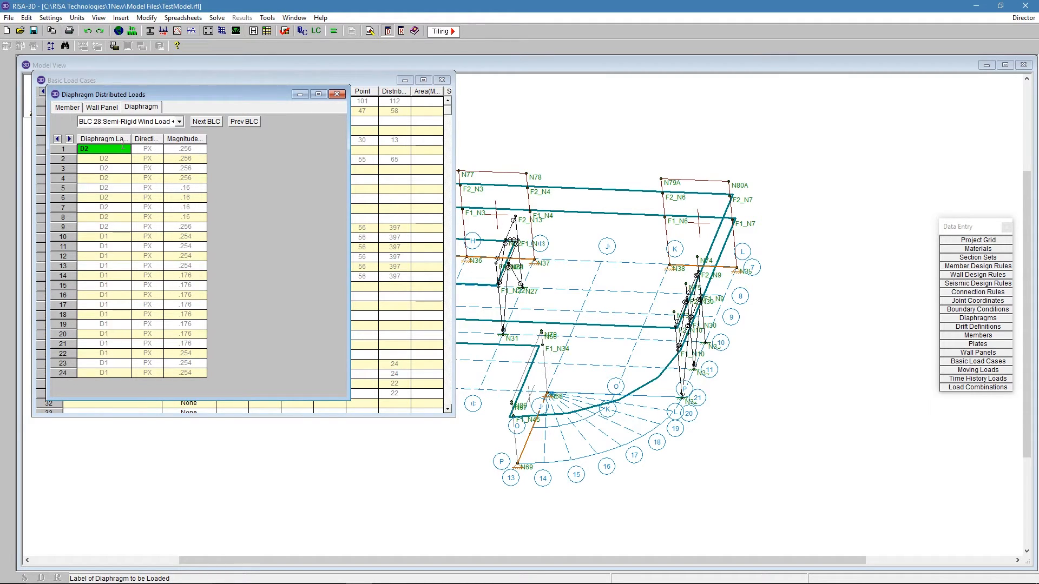
- Inspect the distributed wind load entries for diaphragms D2 and D1, and close both load spreadsheets
{"action": "left_click", "coordinate": [97, 189]}
{"action": "left_click_drag", "start_coordinate": [100, 150], "coordinate": [172, 379]}
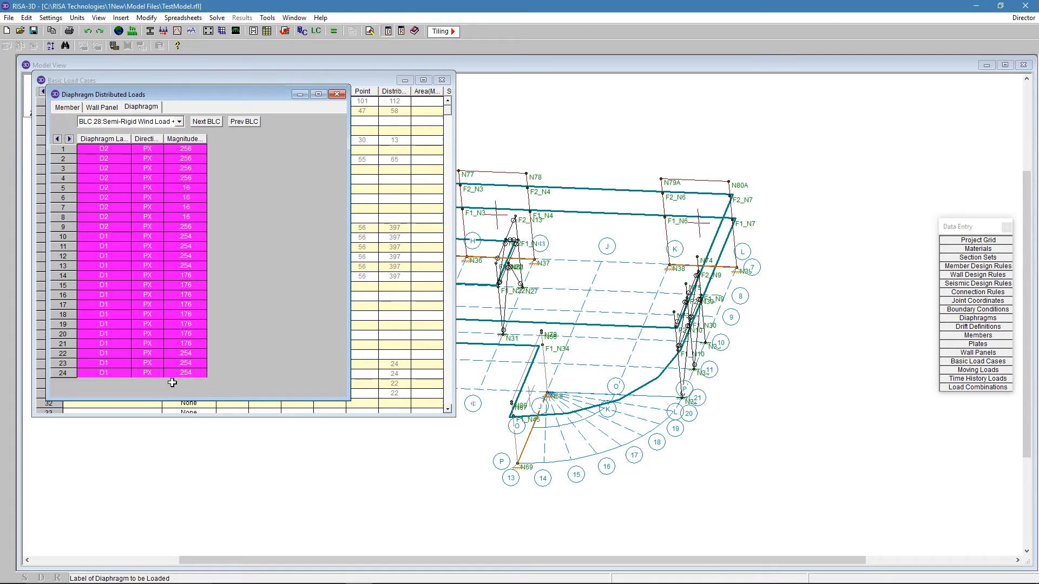
{"action": "left_click", "coordinate": [103, 188]}
{"action": "left_click_drag", "start_coordinate": [103, 256], "coordinate": [130, 324]}
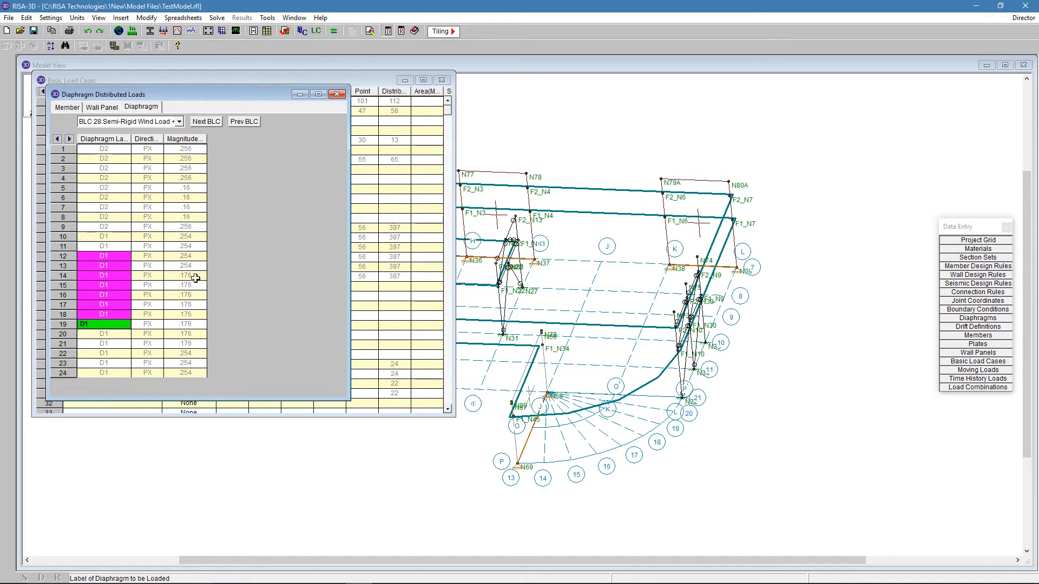
{"action": "left_click", "coordinate": [338, 95]}
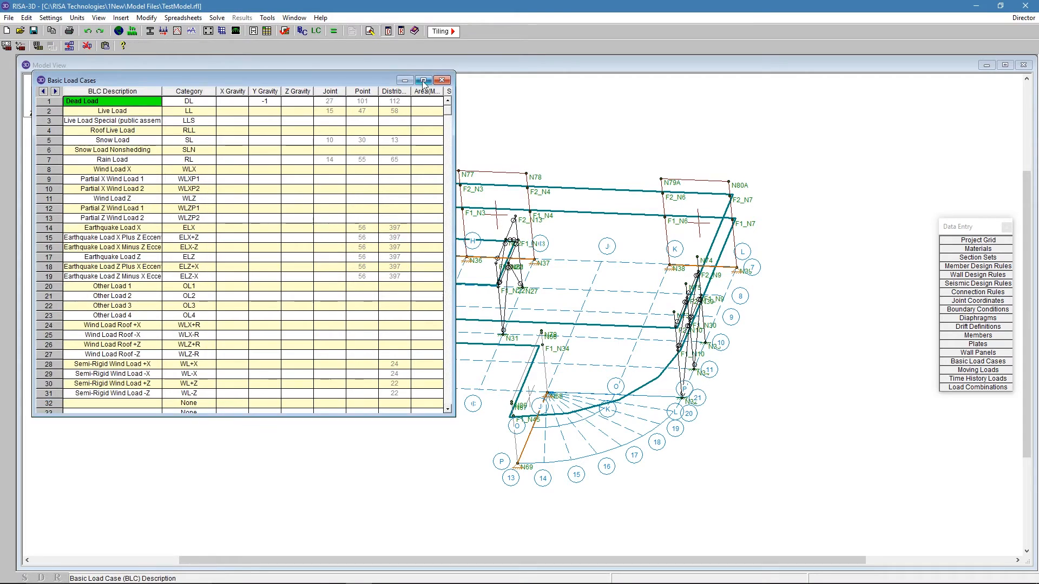
{"action": "left_click", "coordinate": [442, 80]}
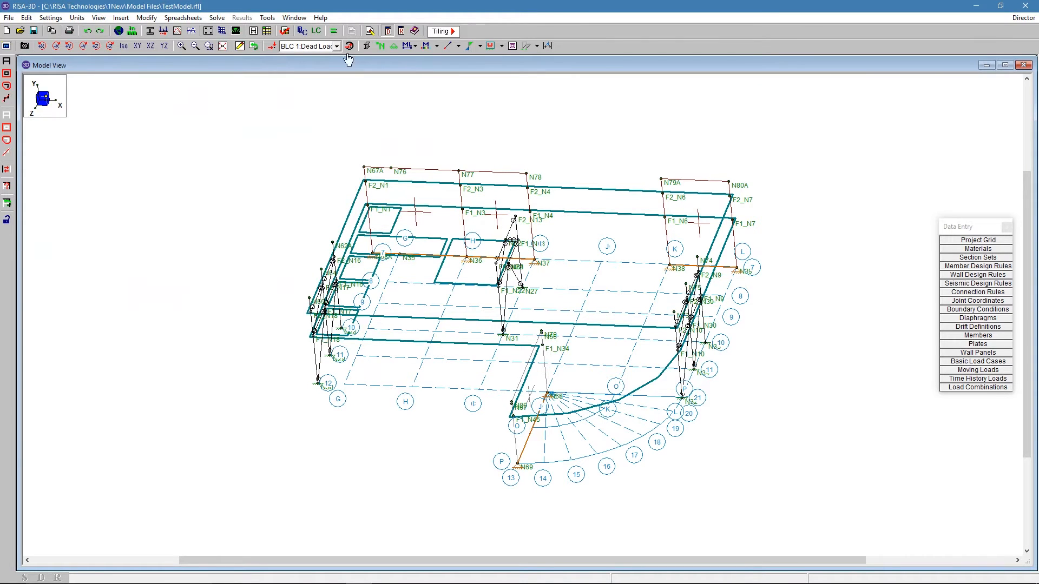
- Turn on the load display in the model view and switch it to BLC 24, Wind Load Roof +X
{"action": "left_click", "coordinate": [272, 45]}
{"action": "left_click", "coordinate": [307, 47]}
{"action": "scroll", "coordinate": [339, 130], "scroll_direction": "down", "scroll_amount": 3}
{"action": "scroll", "coordinate": [340, 137], "scroll_direction": "down", "scroll_amount": 1}
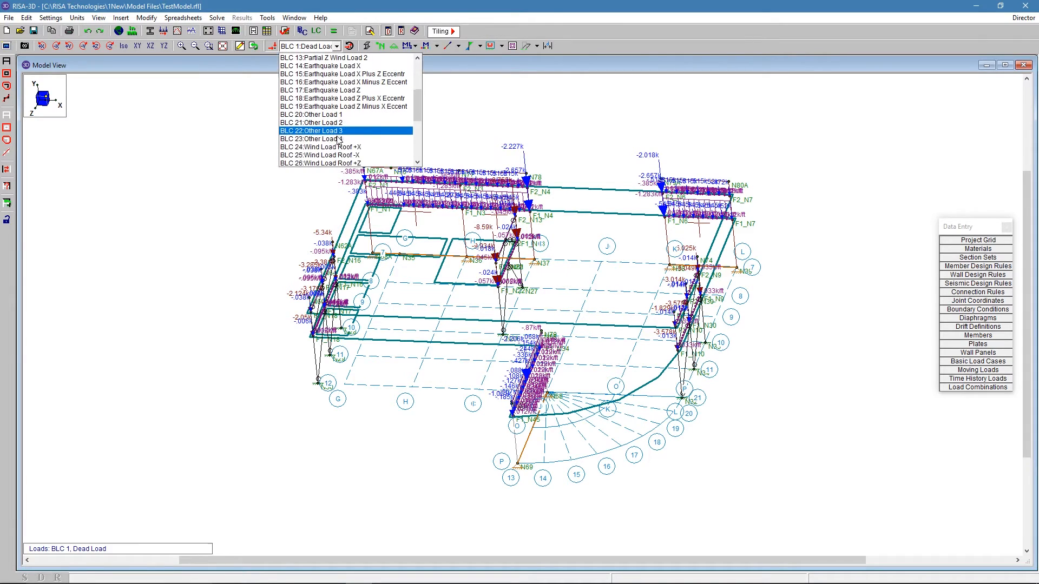
{"action": "left_click", "coordinate": [354, 147]}
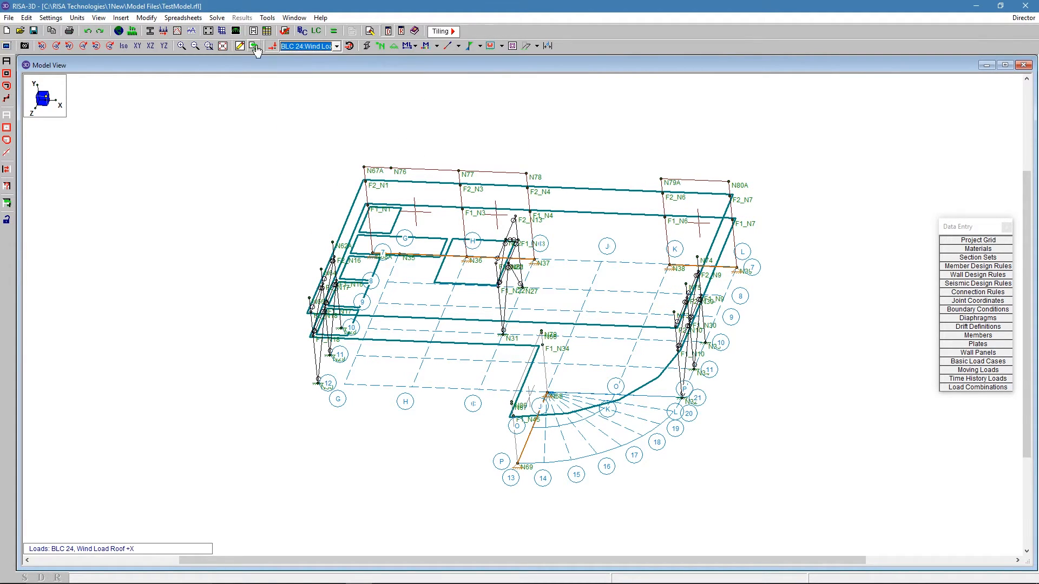
{"action": "left_click", "coordinate": [272, 46]}
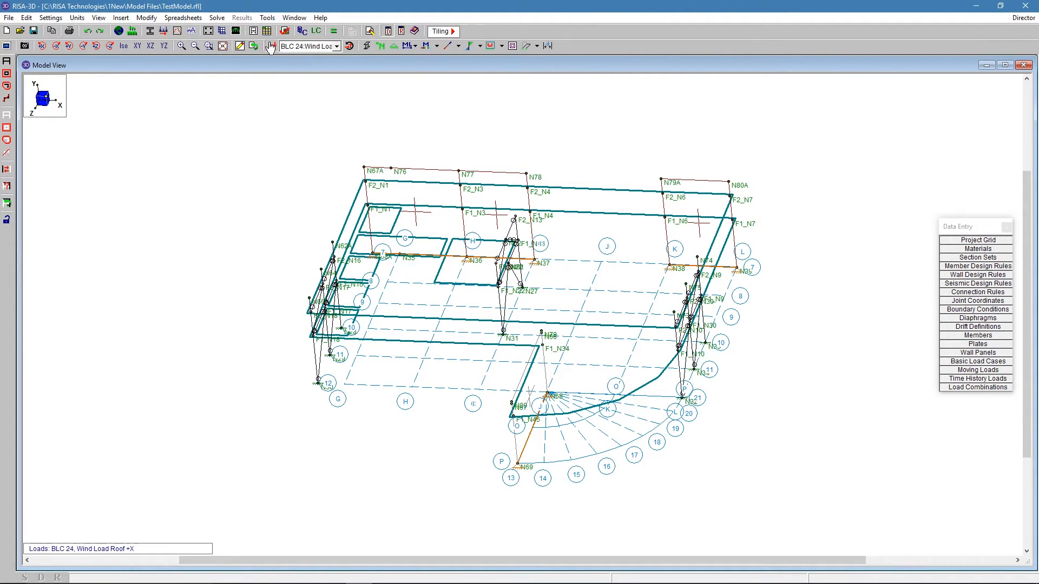
- Display BLC 28, Semi-Rigid Wind Load +X, and examine its distributed loads along the diaphragm edges from another side
{"action": "left_click", "coordinate": [309, 46]}
{"action": "left_click", "coordinate": [332, 82]}
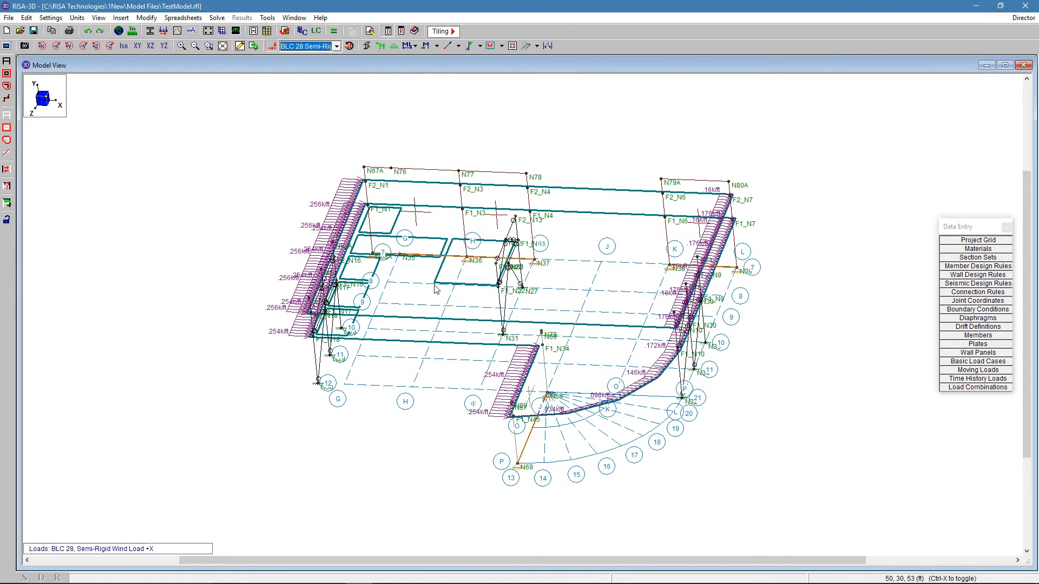
{"action": "middle_click_drag", "start_coordinate": [234, 356], "coordinate": [428, 297], "text": "shift"}
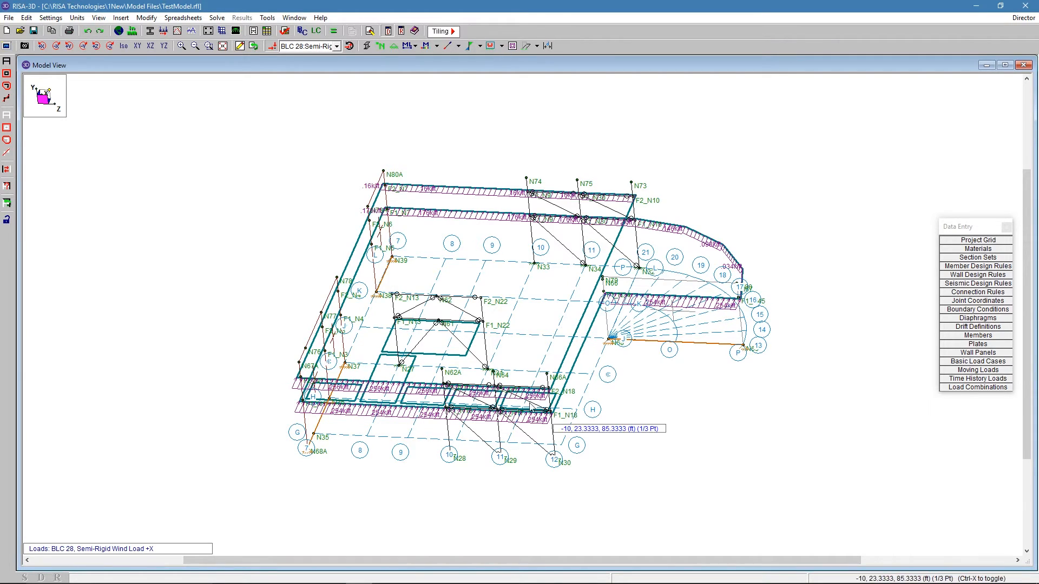
- Show the load cases BLC 29, Semi-Rigid Wind Load -X, and BLC 30, Semi-Rigid Wind Load +Z, on the model in turn
{"action": "left_click", "coordinate": [313, 46]}
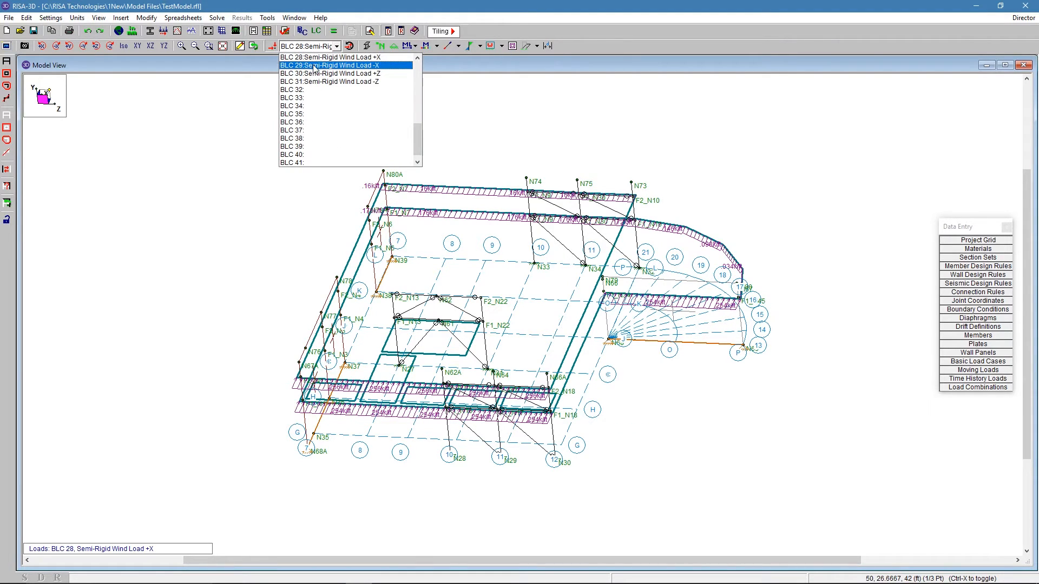
{"action": "left_click", "coordinate": [313, 65]}
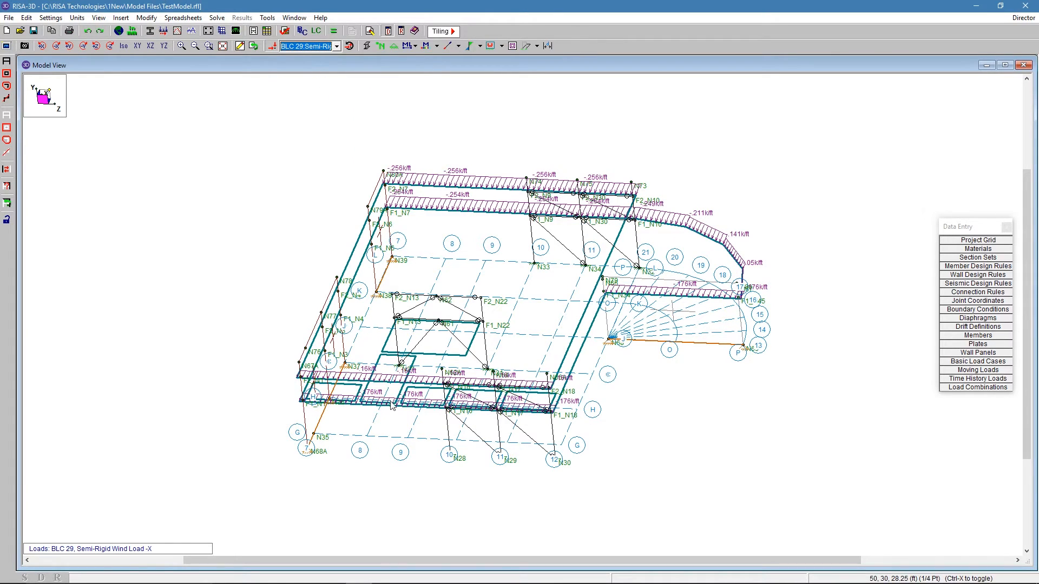
{"action": "left_click", "coordinate": [304, 47]}
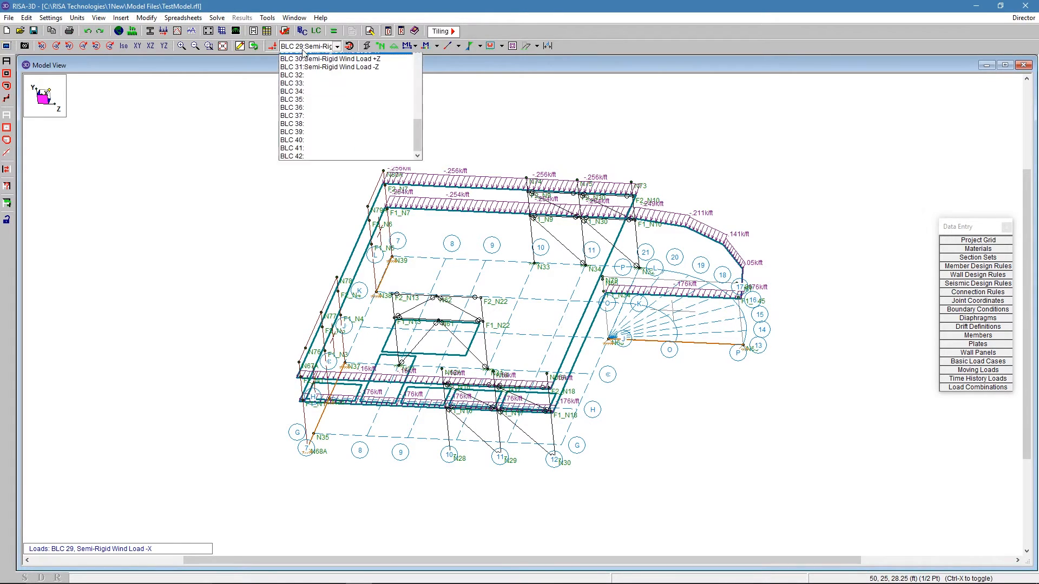
{"action": "left_click", "coordinate": [317, 59]}
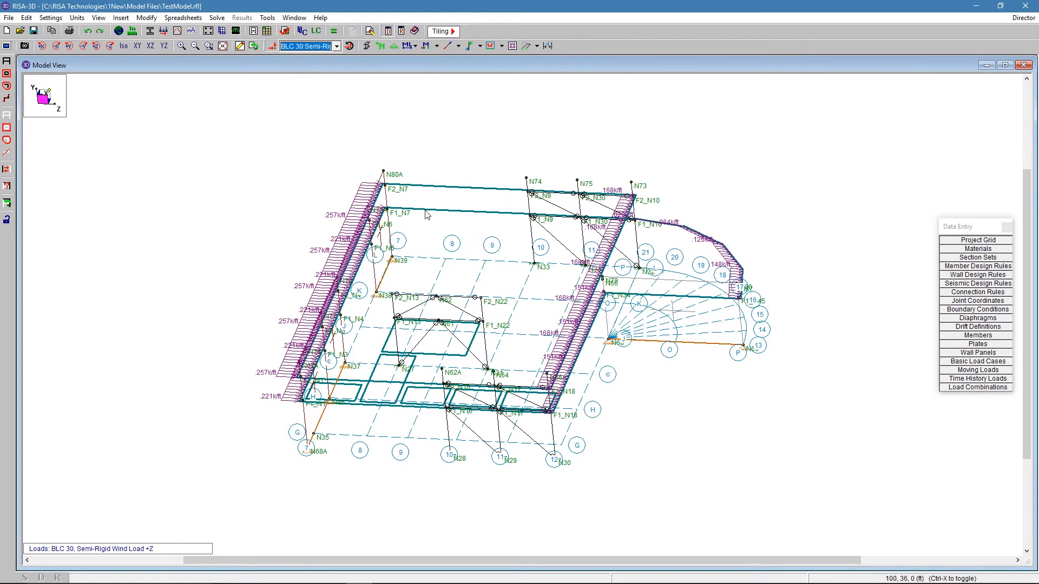
- Display the loads of BLC 31, Semi-Rigid Wind Load -Z, and return the display to BLC 30, Semi-Rigid Wind Load +Z
{"action": "left_click", "coordinate": [319, 48]}
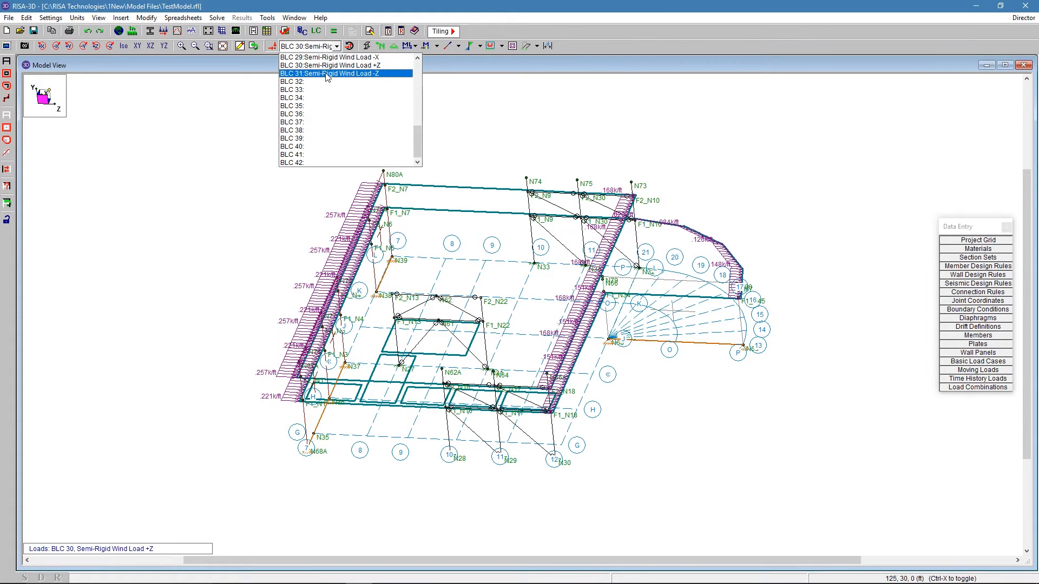
{"action": "left_click", "coordinate": [326, 73]}
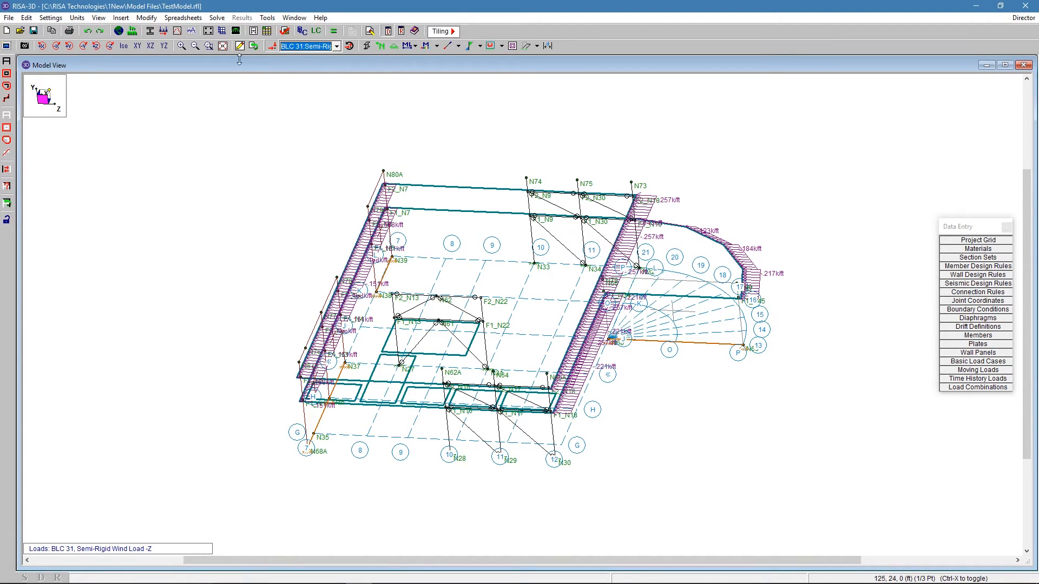
{"action": "left_click", "coordinate": [321, 47]}
{"action": "left_click", "coordinate": [326, 63]}
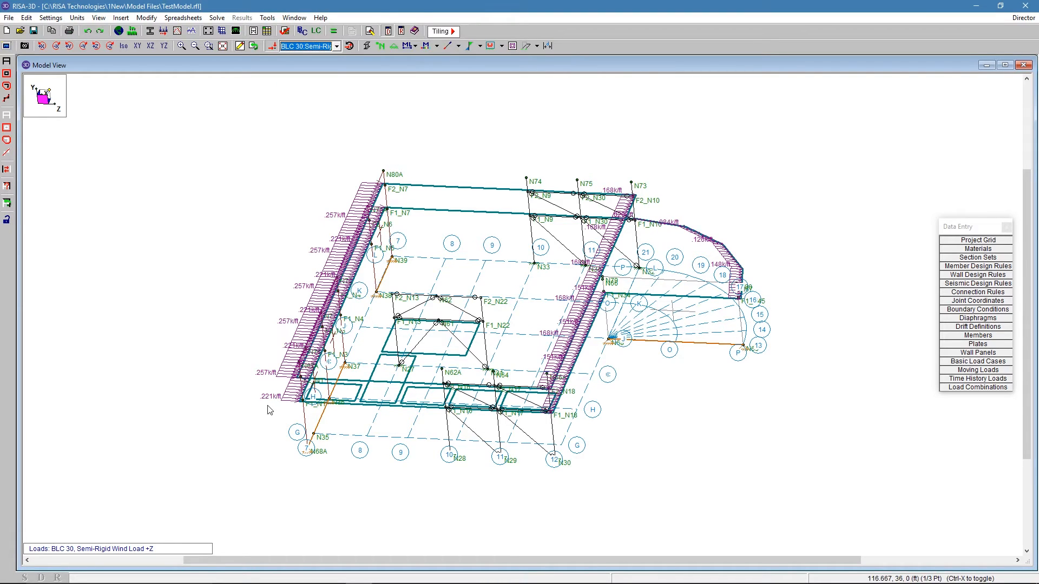
- Generate gravity load combinations for the United States using the 2015 IBC ASD code
{"action": "left_click", "coordinate": [987, 389]}
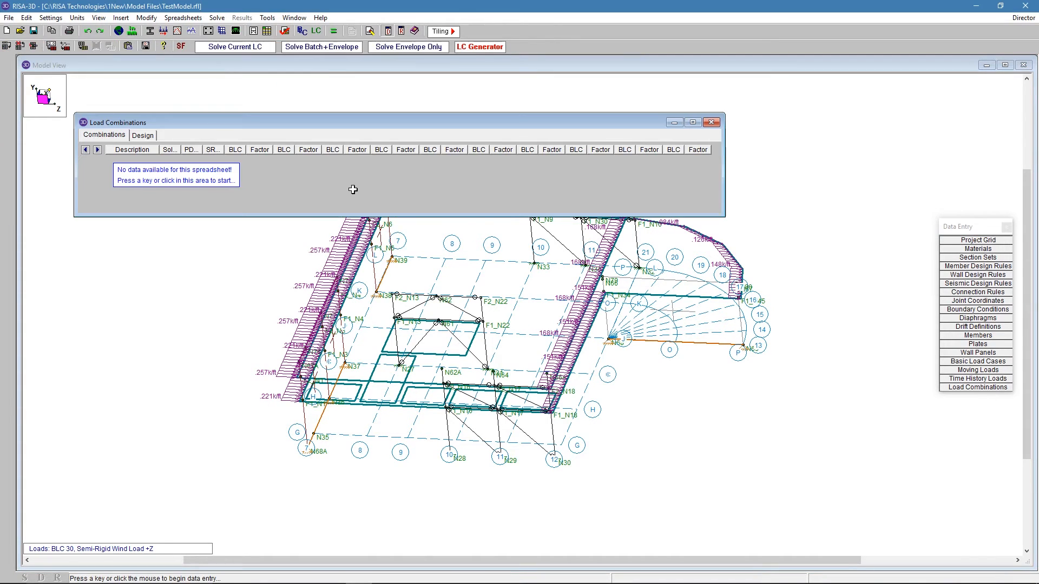
{"action": "left_click", "coordinate": [479, 46]}
{"action": "left_click", "coordinate": [123, 163]}
{"action": "left_click", "coordinate": [243, 191]}
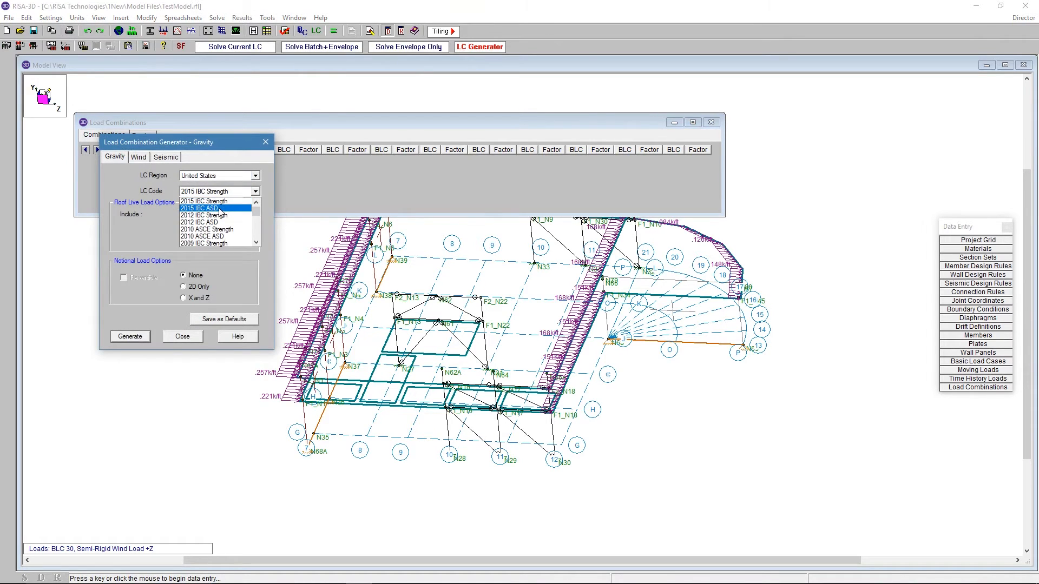
{"action": "left_click", "coordinate": [216, 212]}
{"action": "left_click", "coordinate": [211, 215]}
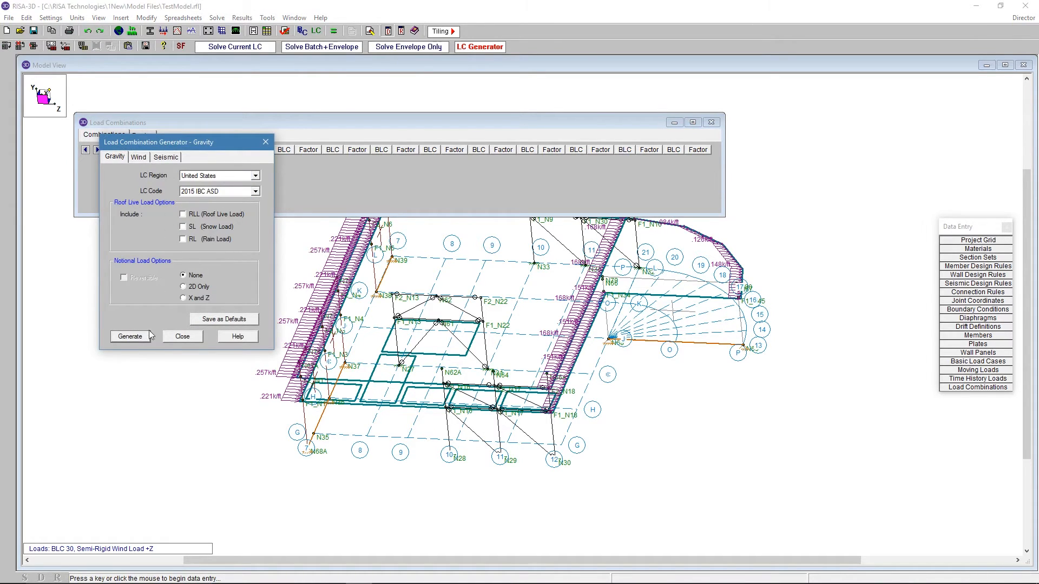
{"action": "left_click", "coordinate": [131, 337]}
- Generate 2015 IBC ASD wind load combinations in X and Z with semi-rigid diaphragm loads included, checking the basic load cases meanwhile
{"action": "left_click", "coordinate": [139, 158]}
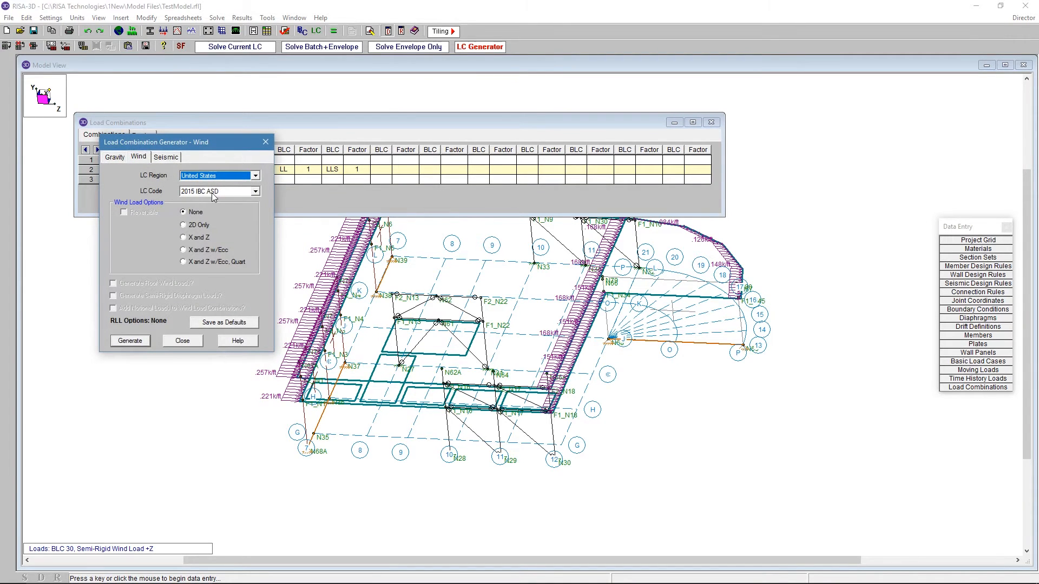
{"action": "left_click_drag", "start_coordinate": [221, 140], "coordinate": [409, 210]}
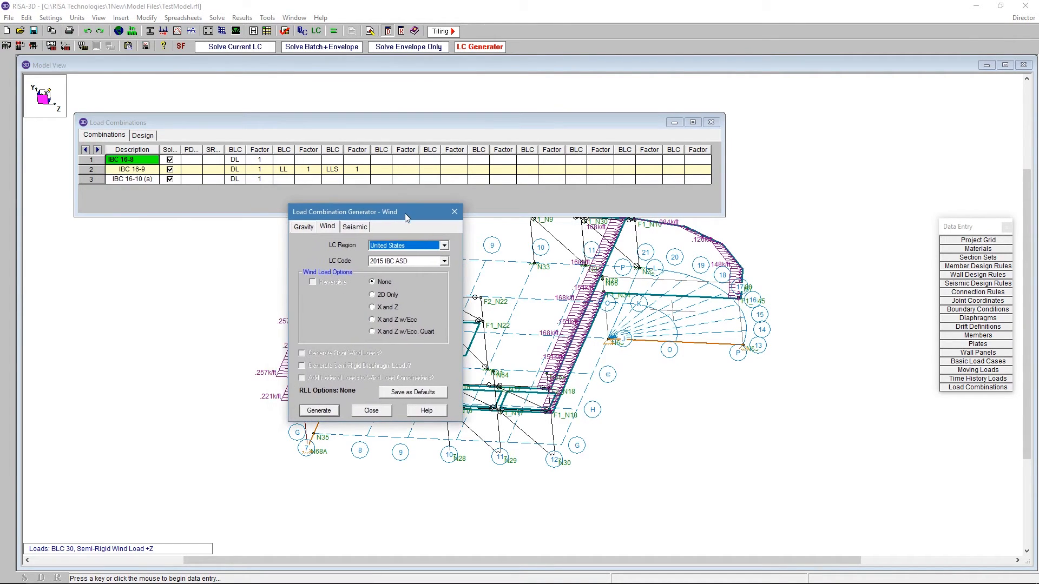
{"action": "left_click", "coordinate": [386, 307]}
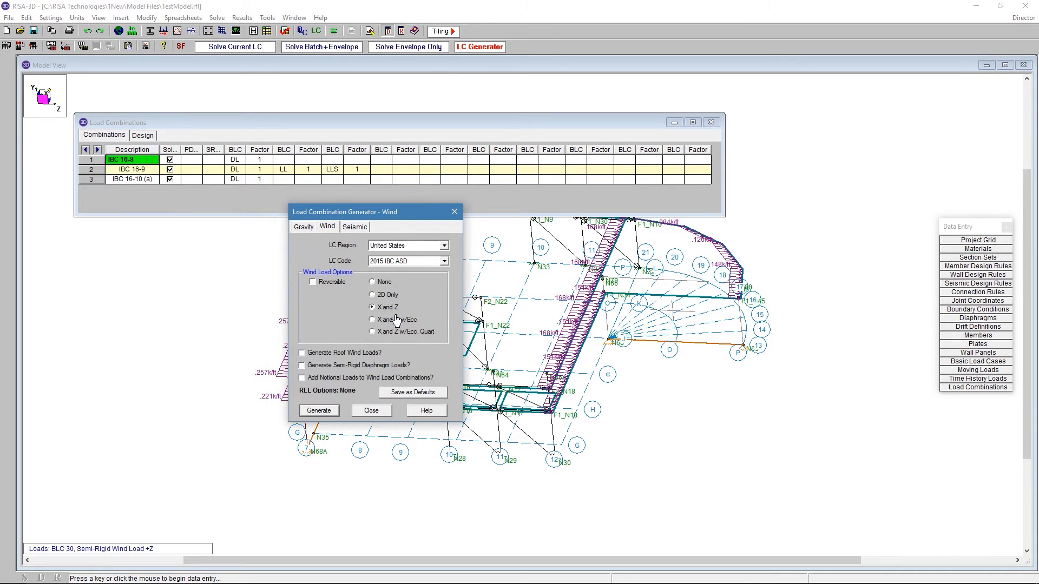
{"action": "left_click", "coordinate": [357, 367]}
{"action": "left_click", "coordinate": [977, 362]}
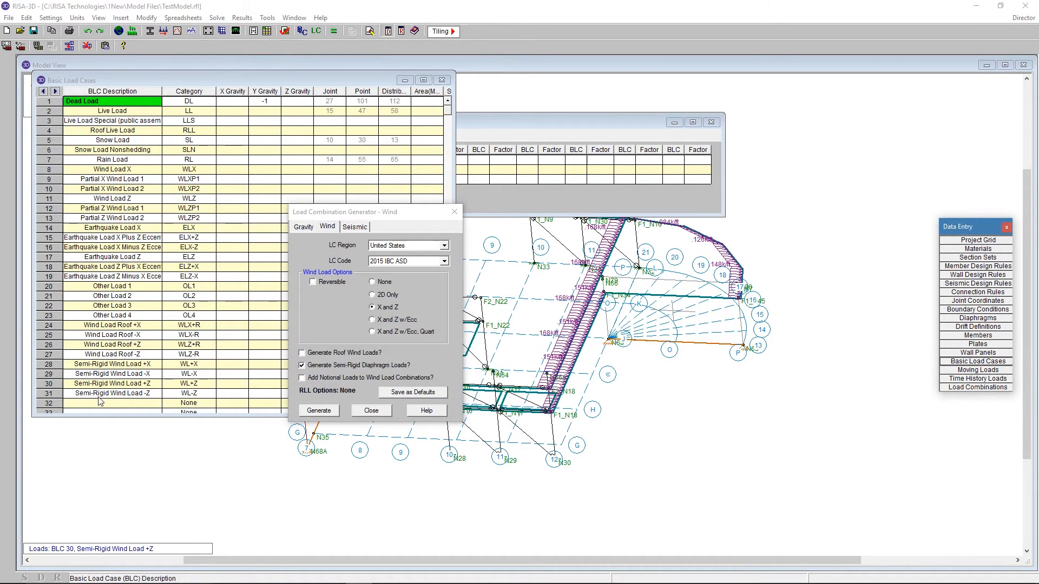
{"action": "left_click", "coordinate": [322, 412]}
{"action": "left_click", "coordinate": [454, 212]}
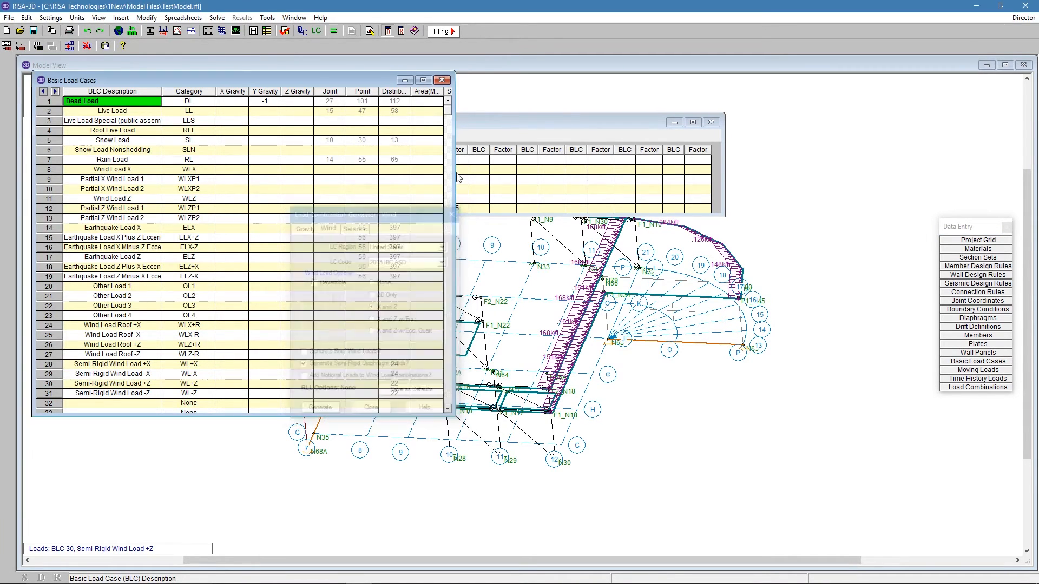
{"action": "left_click", "coordinate": [442, 80]}
- Enlarge the load combinations spreadsheet and widen its fifth BLC column, which holds the WL+X and WL+Z entries
{"action": "left_click_drag", "start_coordinate": [452, 215], "coordinate": [437, 362]}
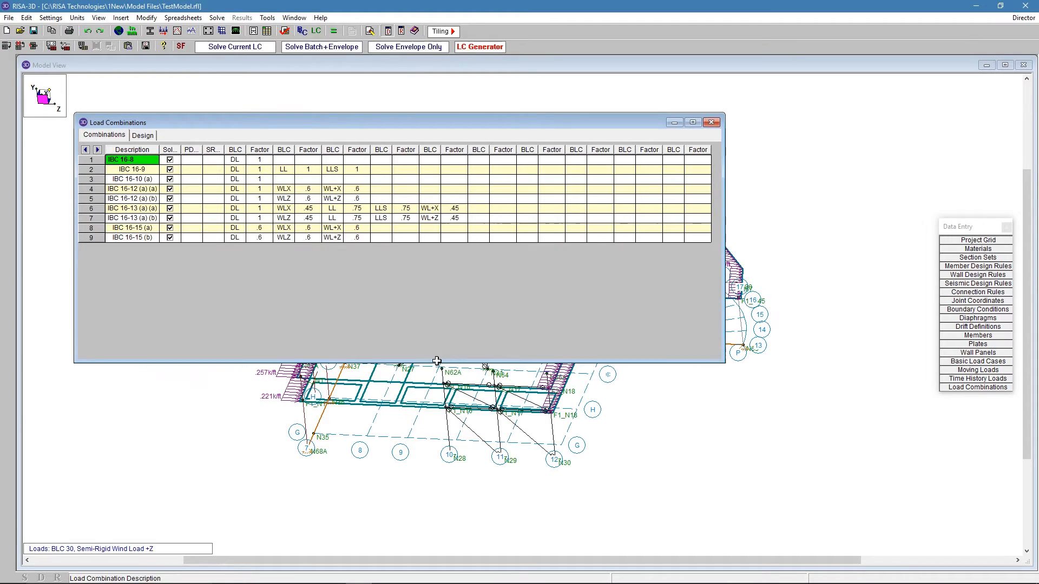
{"action": "left_click", "coordinate": [432, 209]}
{"action": "left_click_drag", "start_coordinate": [443, 150], "coordinate": [465, 155]}
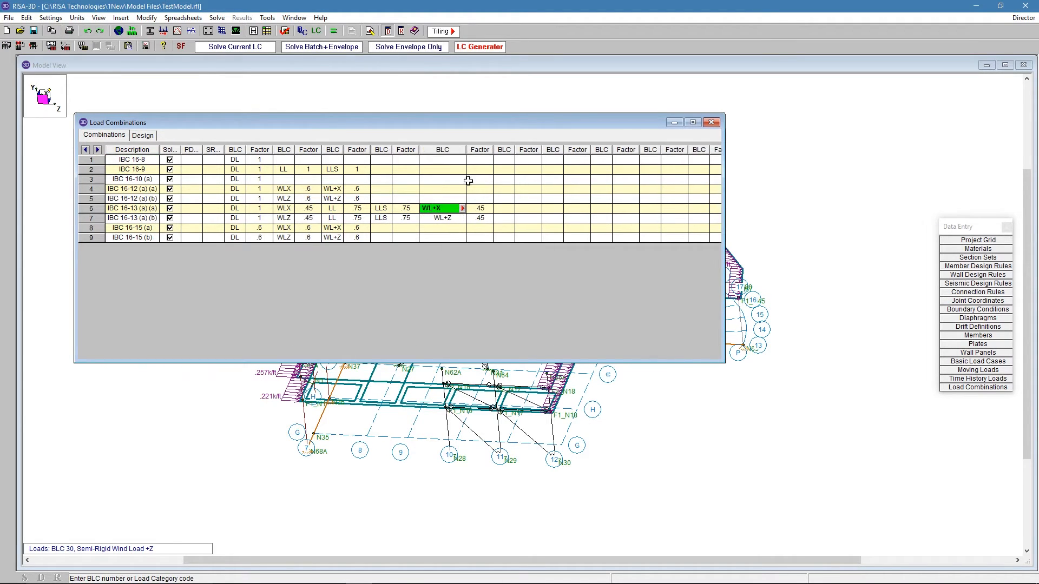
- Review the category assignments of the semi-rigid wind load cases in the basic load cases spreadsheet
{"action": "left_click", "coordinate": [981, 361]}
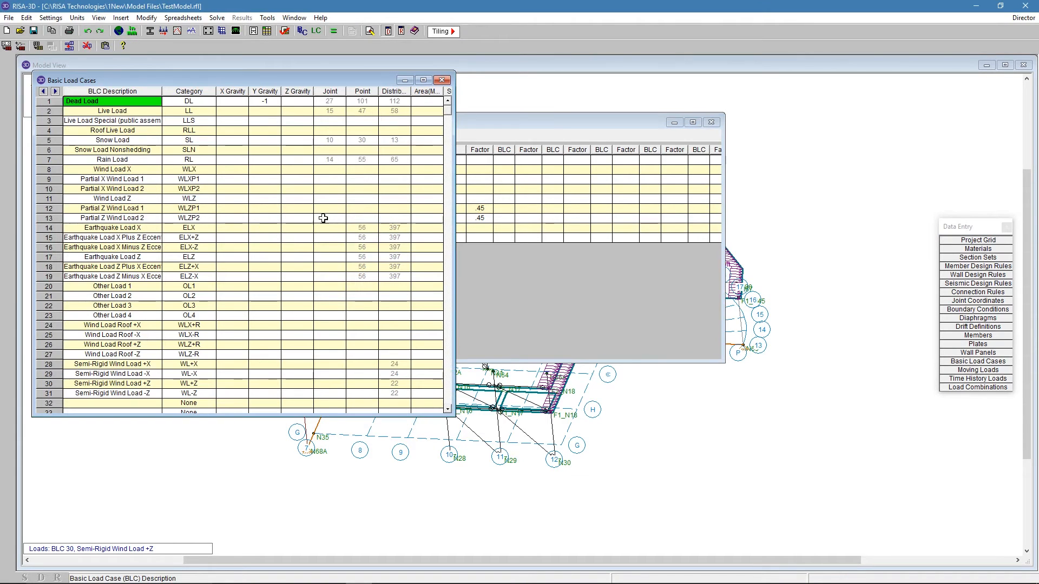
{"action": "left_click", "coordinate": [199, 366]}
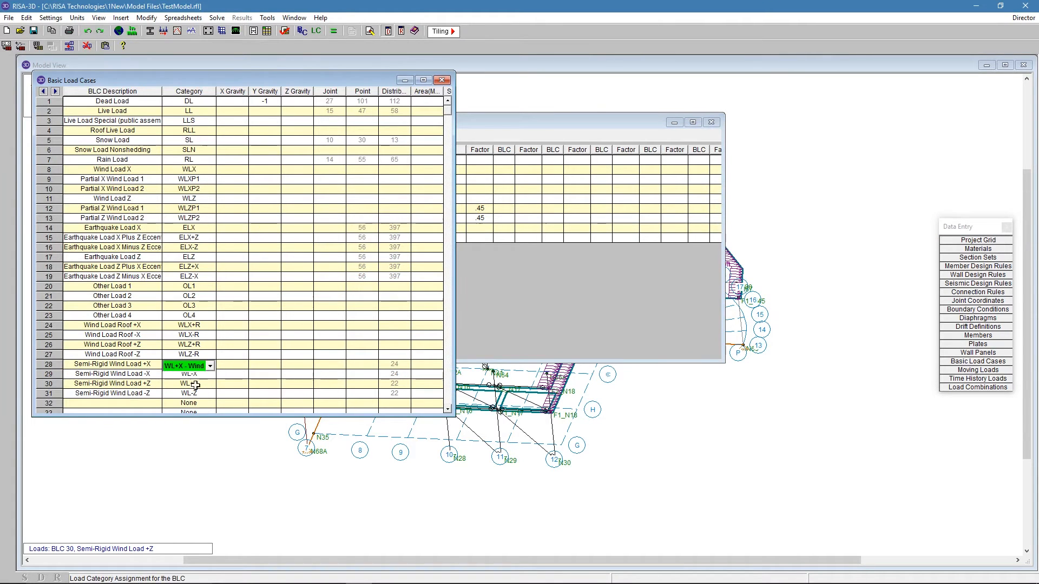
{"action": "left_click", "coordinate": [191, 376]}
{"action": "left_click", "coordinate": [190, 396]}
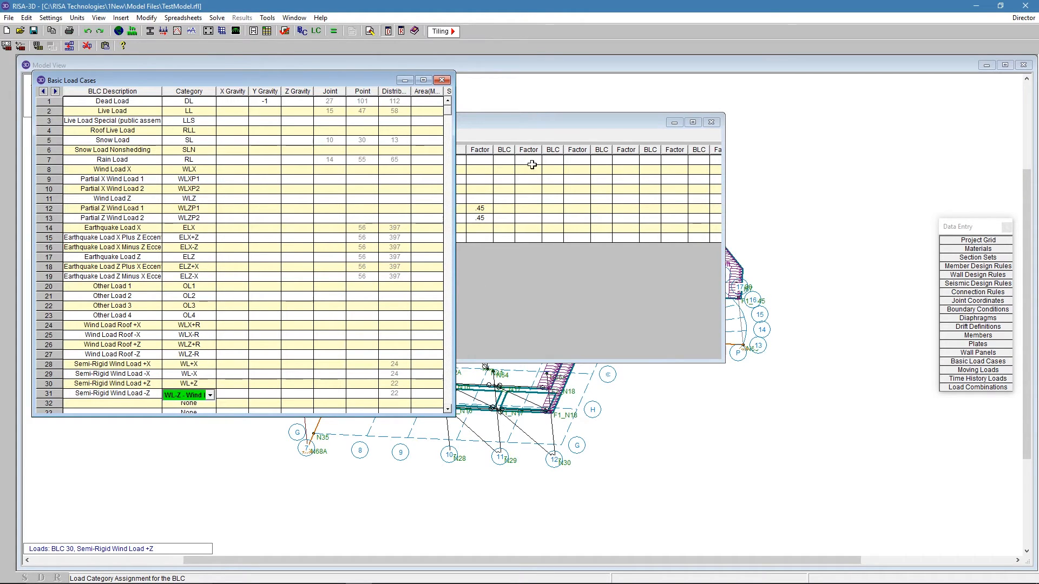
- Inspect the WLX, WLZ and semi-rigid wind category entries in the IBC 16-12 and IBC 16-15 load combinations
{"action": "left_click", "coordinate": [527, 124]}
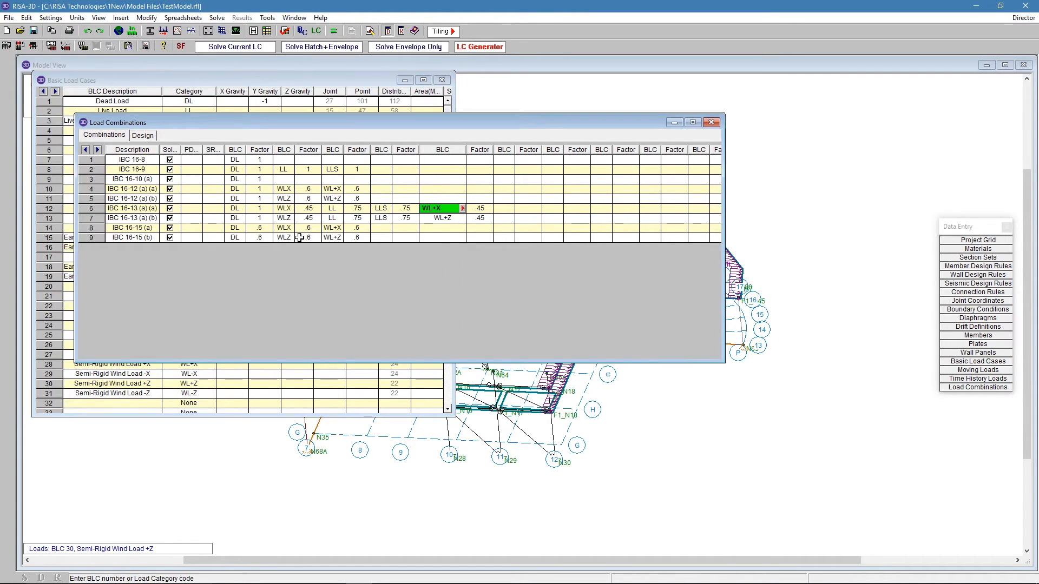
{"action": "left_click_drag", "start_coordinate": [284, 238], "coordinate": [332, 237]}
{"action": "key", "text": "Delete"}
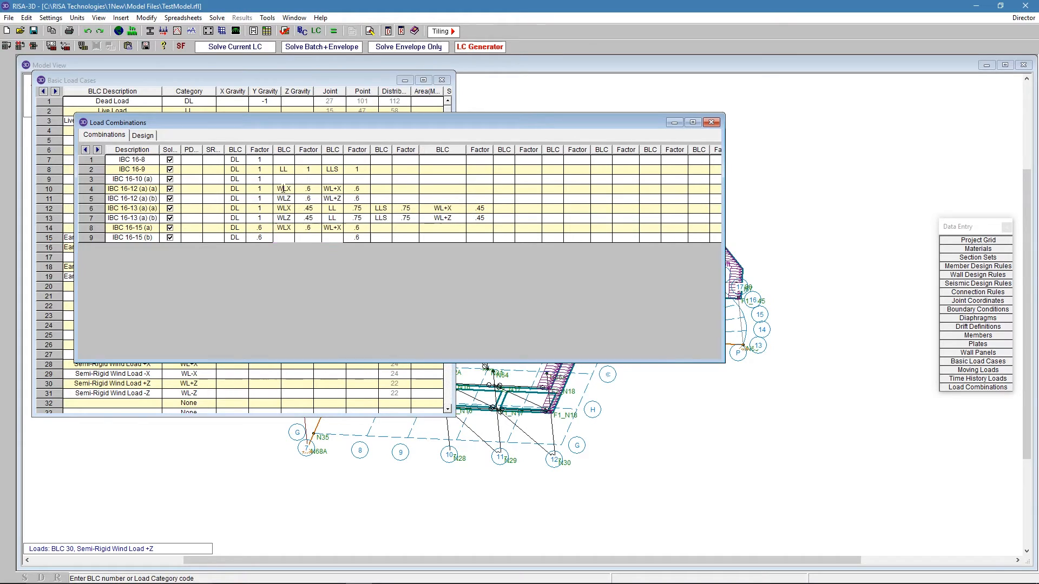
{"action": "left_click_drag", "start_coordinate": [284, 188], "coordinate": [334, 199]}
{"action": "left_click", "coordinate": [329, 189]}
{"action": "left_click_drag", "start_coordinate": [285, 190], "coordinate": [283, 200]}
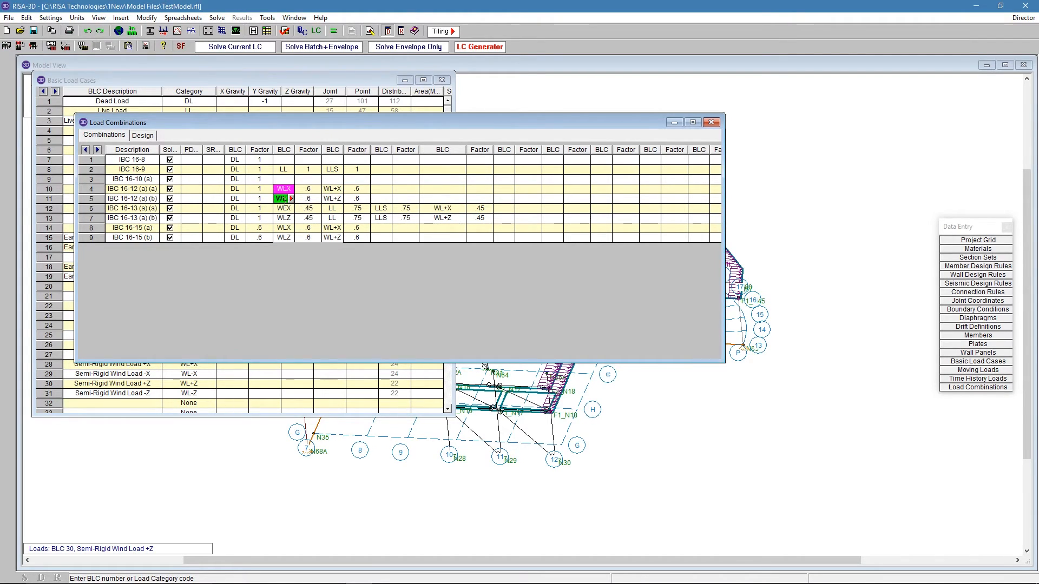
- Compare the load combinations' wind categories side by side with the basic load cases, and close both spreadsheets
{"action": "left_click_drag", "start_coordinate": [287, 122], "coordinate": [273, 310]}
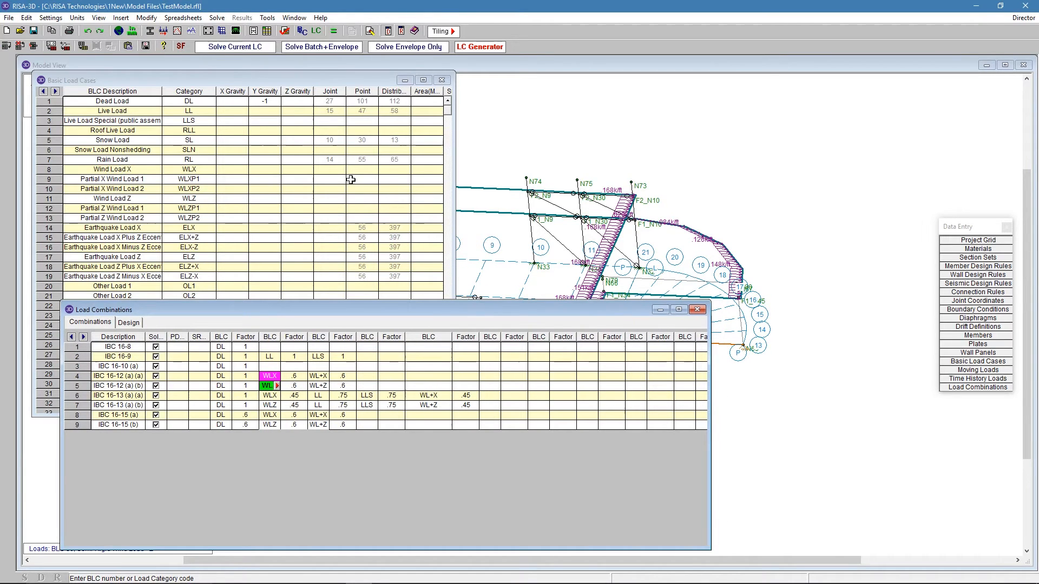
{"action": "left_click", "coordinate": [320, 378]}
{"action": "left_click_drag", "start_coordinate": [127, 310], "coordinate": [306, 265]}
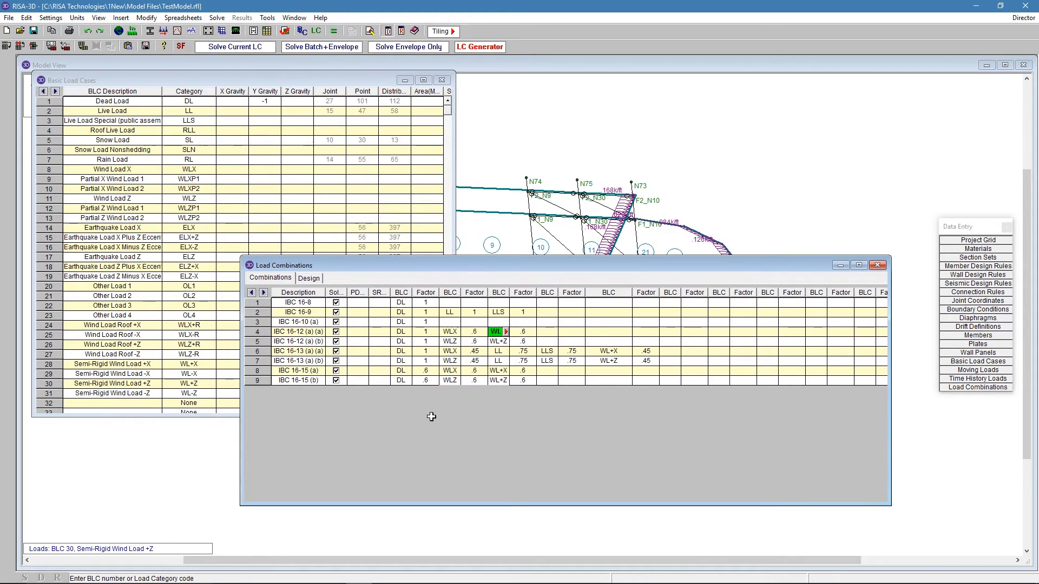
{"action": "left_click", "coordinate": [878, 267]}
{"action": "left_click", "coordinate": [443, 80]}
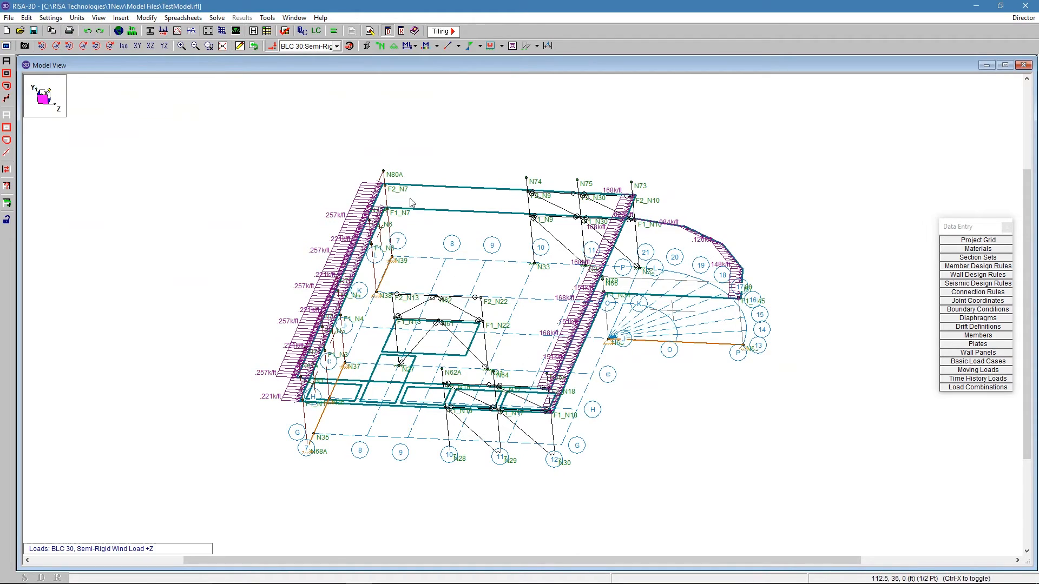
- Display the BLC 14, Earthquake Load X, loads on the model and view them from the opposite side
{"action": "left_click", "coordinate": [304, 47]}
{"action": "scroll", "coordinate": [312, 97], "scroll_direction": "up", "scroll_amount": 4}
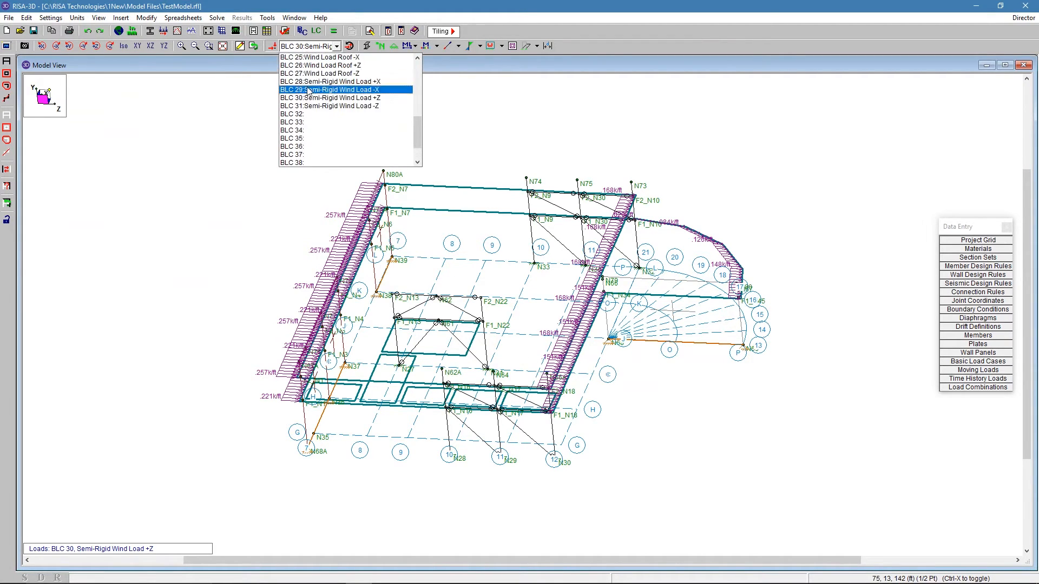
{"action": "scroll", "coordinate": [320, 103], "scroll_direction": "up", "scroll_amount": 2}
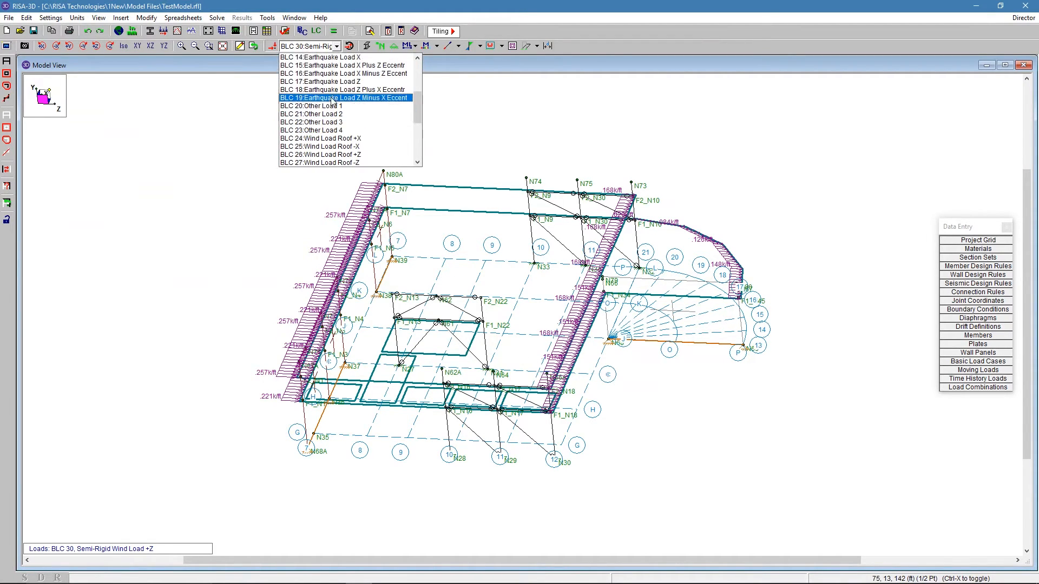
{"action": "left_click", "coordinate": [343, 66]}
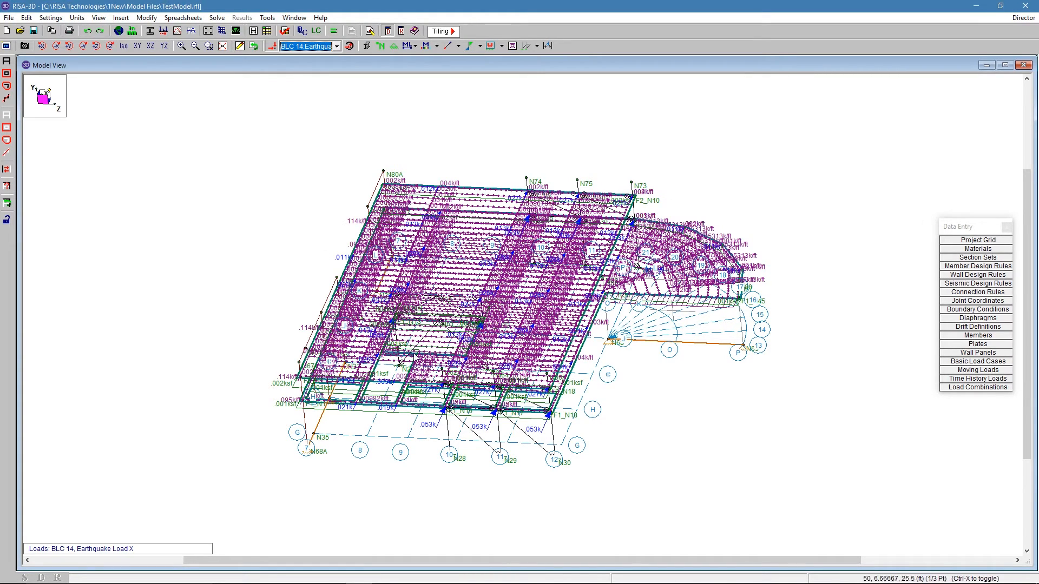
{"action": "middle_click_drag", "start_coordinate": [581, 319], "coordinate": [834, 166], "text": "ctrl"}
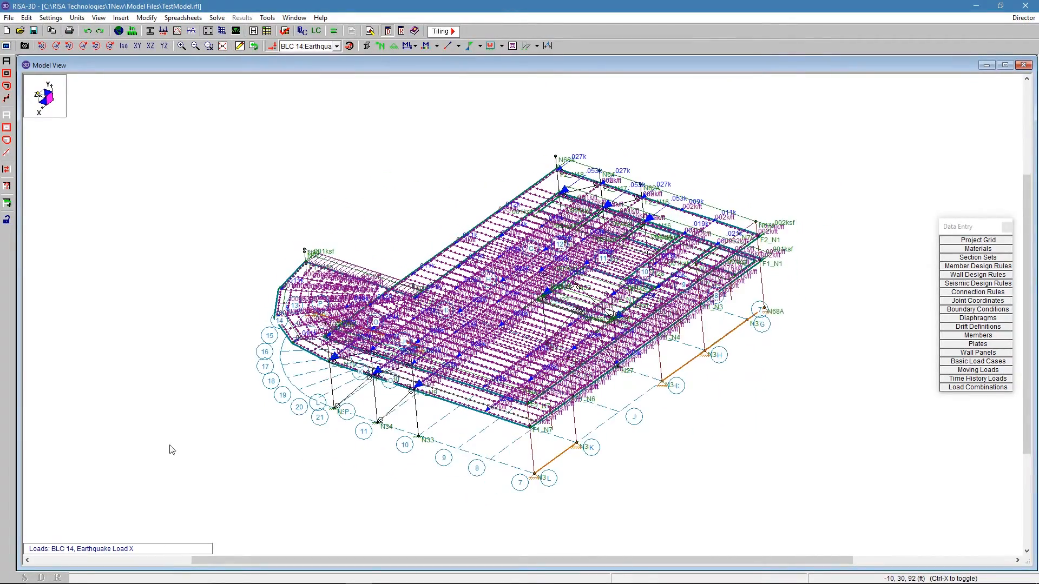
- Display the BLC 17, Earthquake Load Z, loads on the model, and turn the load display off
{"action": "left_click", "coordinate": [322, 49]}
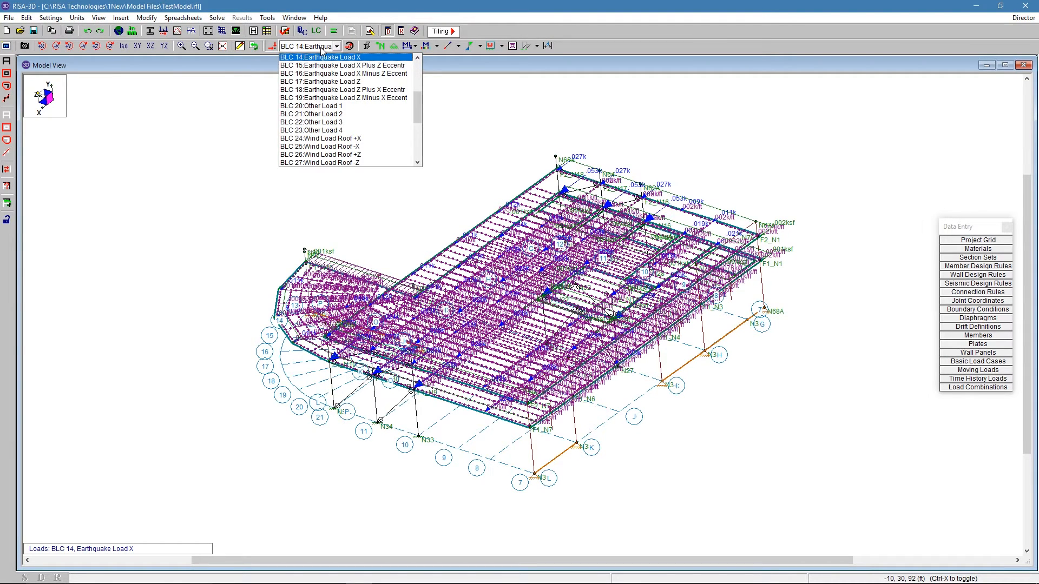
{"action": "left_click", "coordinate": [352, 81]}
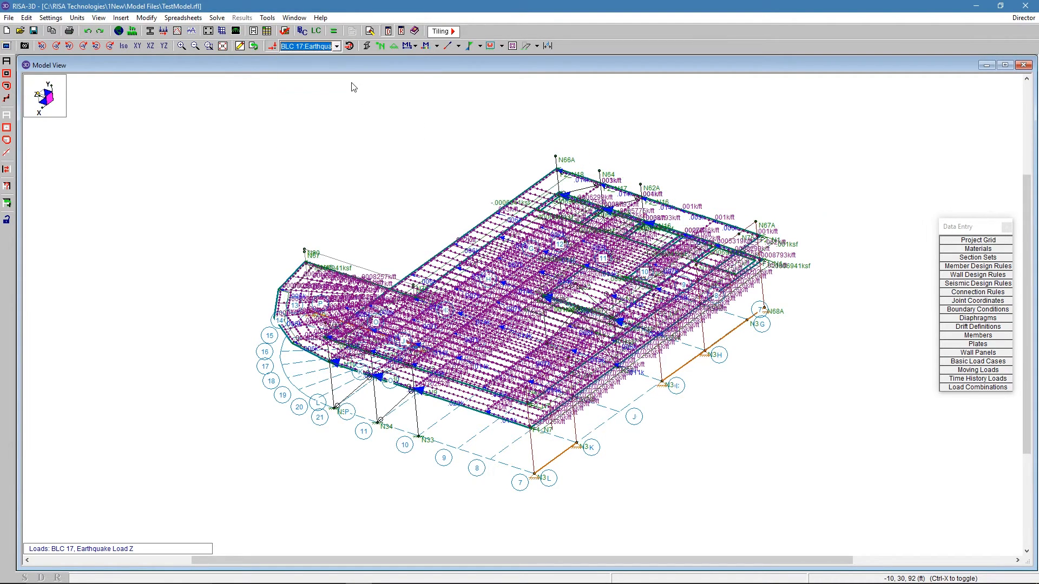
{"action": "left_click", "coordinate": [388, 172]}
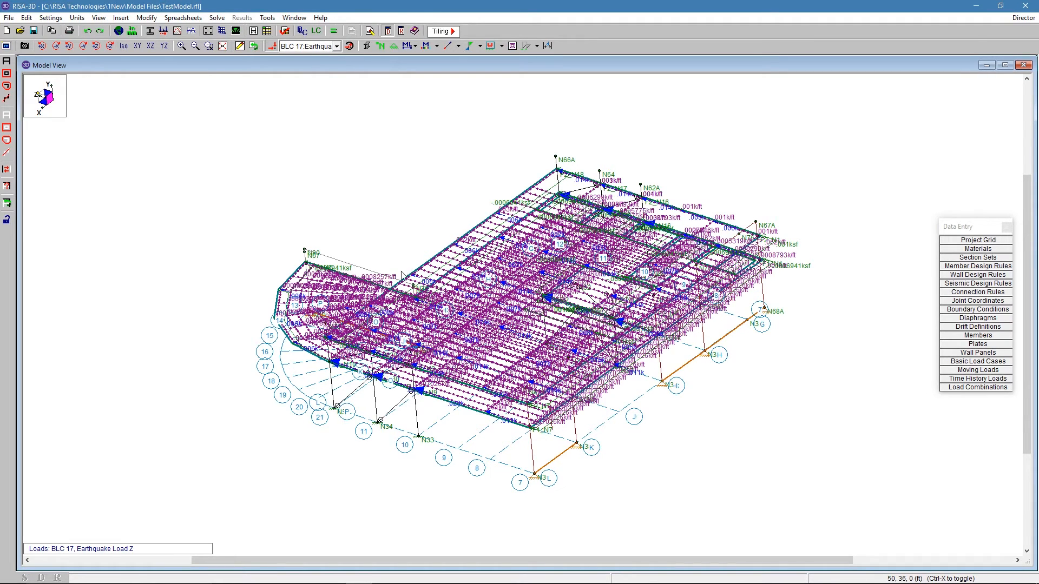
{"action": "left_click", "coordinate": [272, 46]}
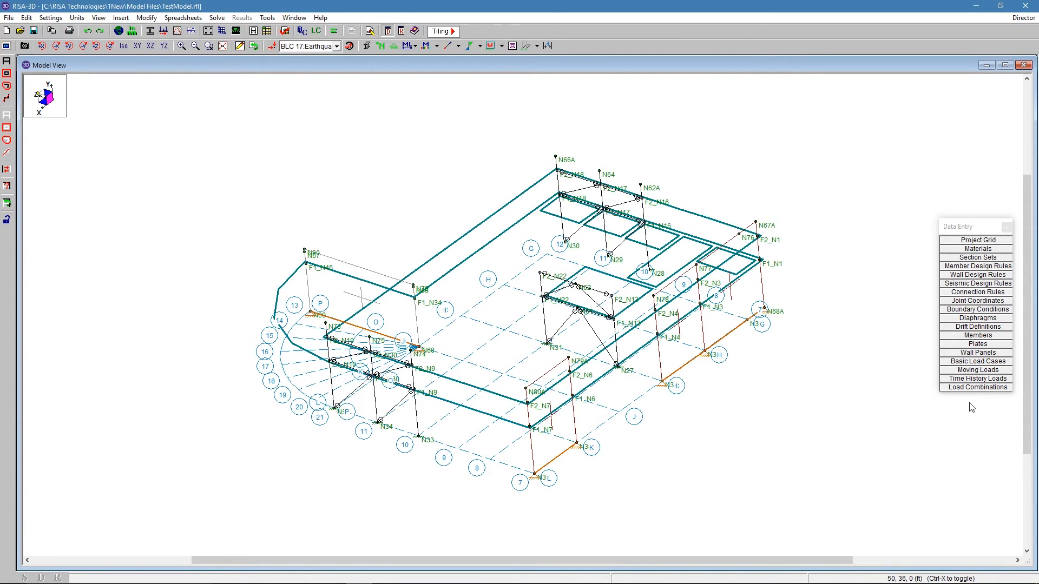
- Generate 2015 IBC ASD seismic load combinations in X and Z, and enlarge the spreadsheet to show all of them
{"action": "left_click", "coordinate": [977, 387]}
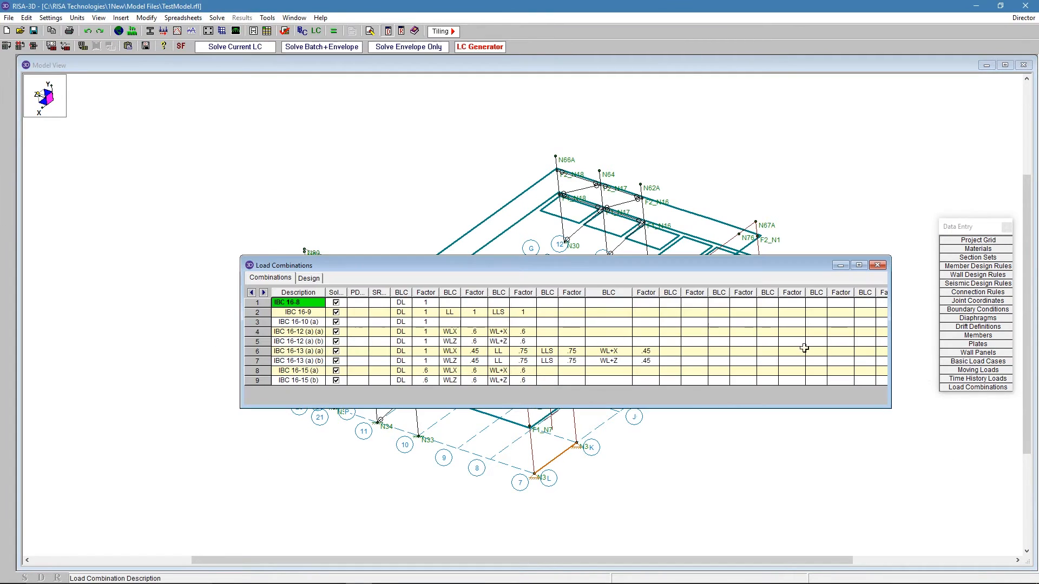
{"action": "left_click", "coordinate": [490, 47]}
{"action": "left_click", "coordinate": [179, 156]}
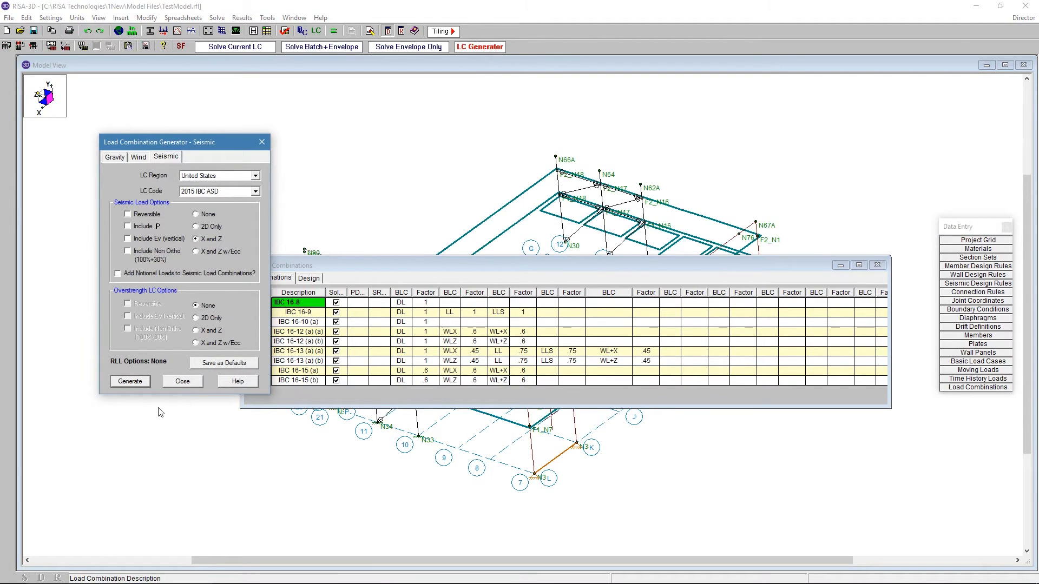
{"action": "left_click", "coordinate": [135, 385]}
{"action": "left_click", "coordinate": [182, 382]}
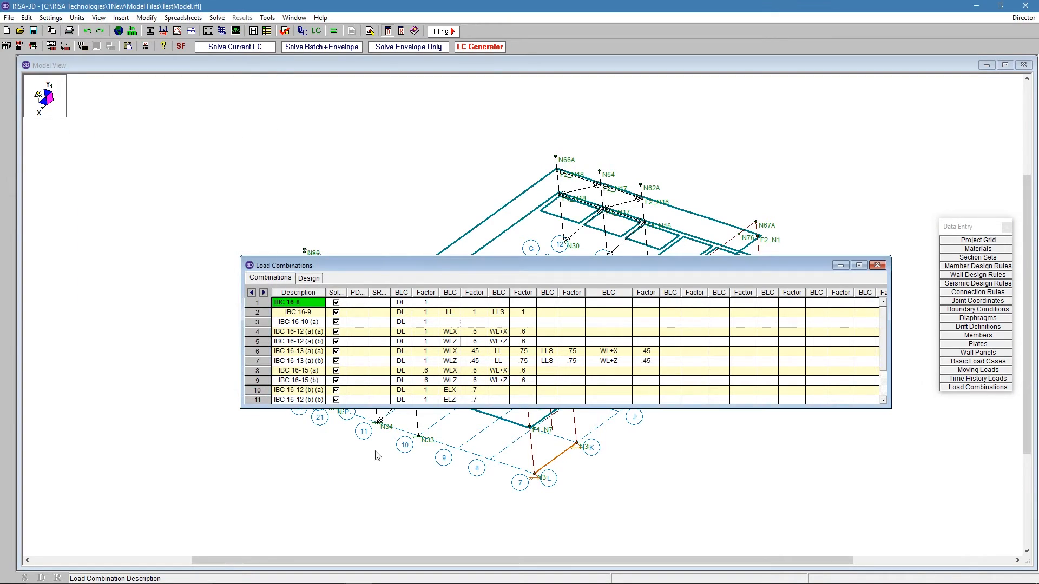
{"action": "left_click_drag", "start_coordinate": [387, 406], "coordinate": [399, 522]}
- Generate 2012 IBC Strength wind load combinations in X and Z, including the semi-rigid diaphragm loads
{"action": "left_click", "coordinate": [357, 293]}
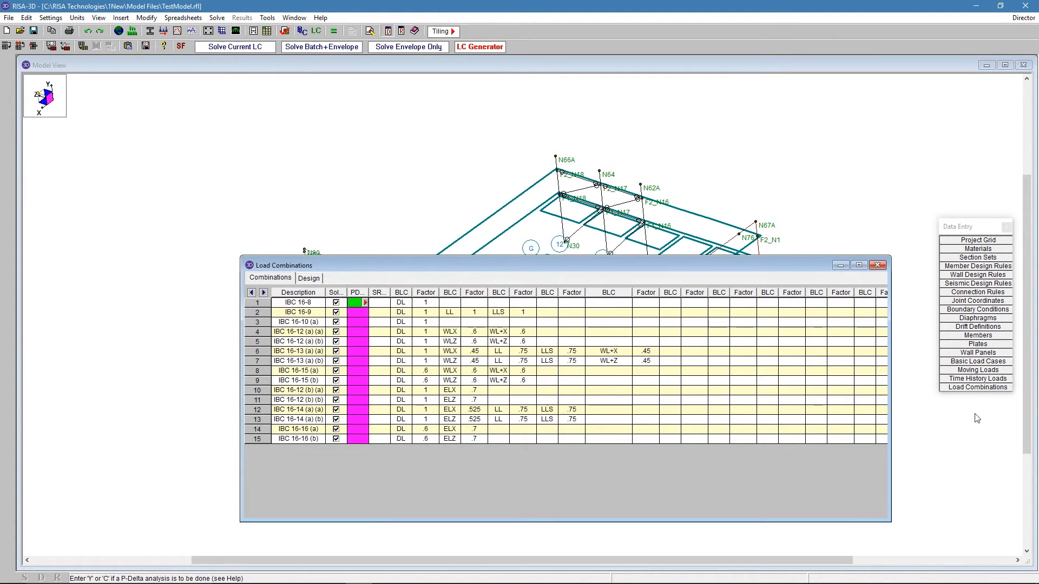
{"action": "left_click", "coordinate": [985, 387]}
{"action": "left_click", "coordinate": [477, 47]}
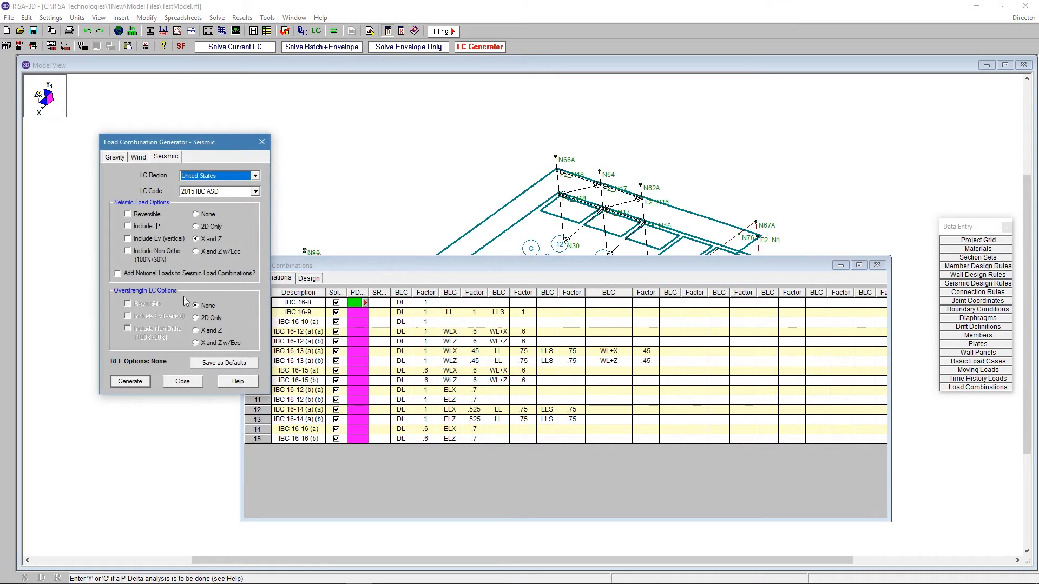
{"action": "left_click", "coordinate": [218, 193]}
{"action": "left_click", "coordinate": [222, 209]}
{"action": "left_click", "coordinate": [138, 157]}
{"action": "left_click", "coordinate": [219, 191]}
{"action": "left_click", "coordinate": [211, 208]}
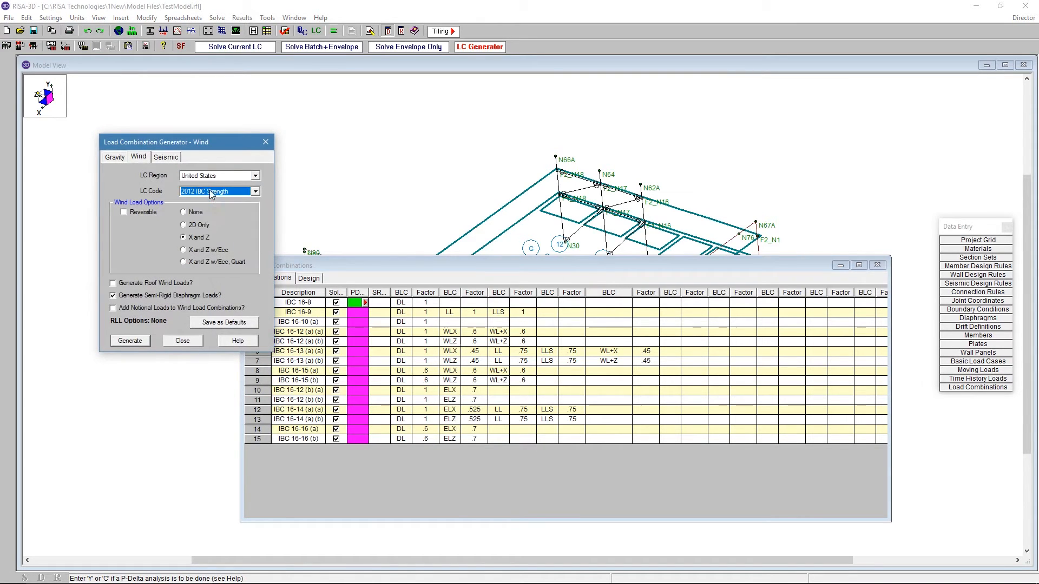
{"action": "left_click", "coordinate": [123, 343]}
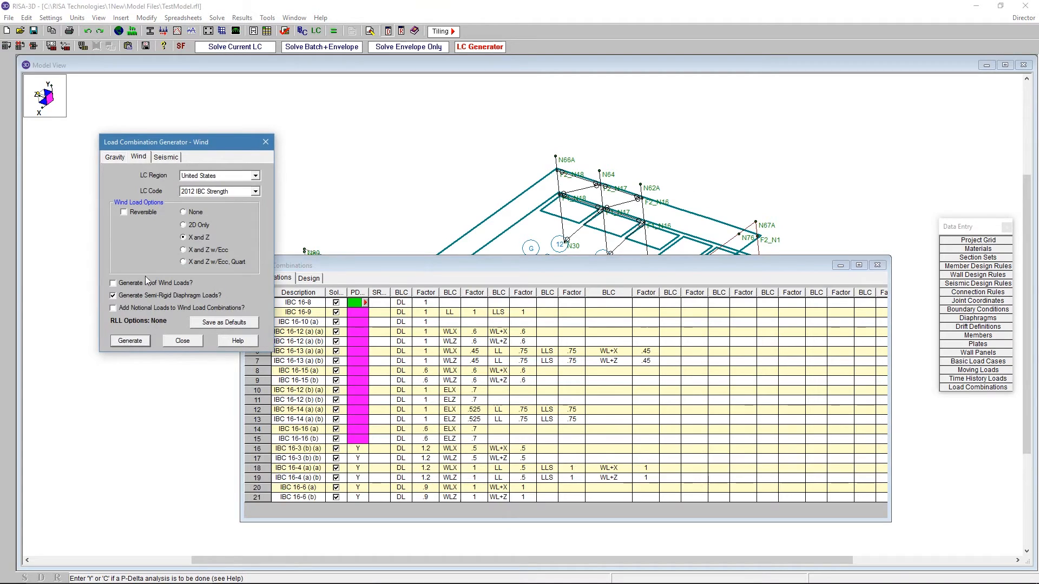
- Generate 2012 IBC Strength seismic load combinations in X and Z, and close the generator
{"action": "left_click", "coordinate": [165, 156]}
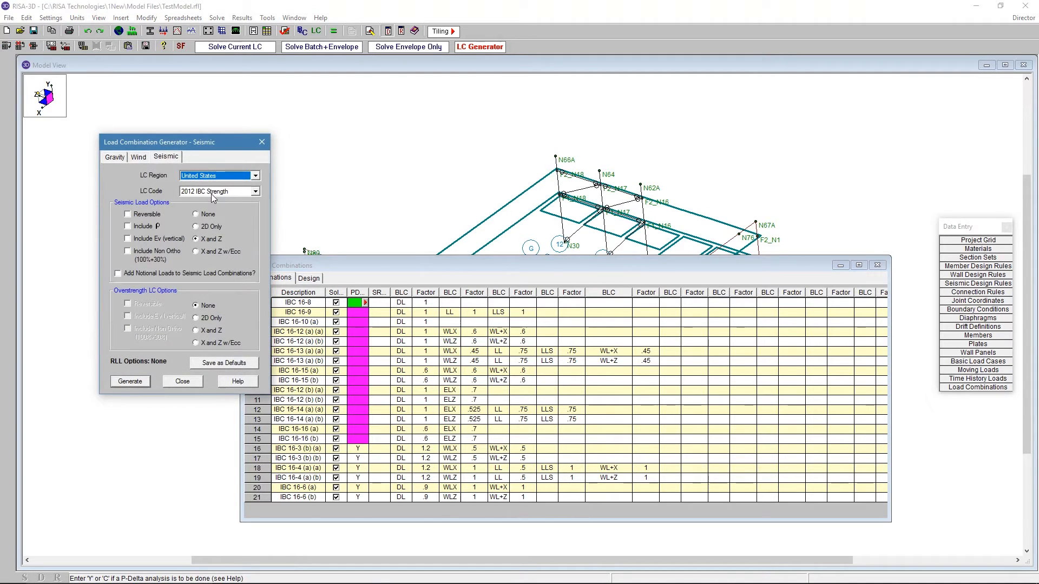
{"action": "left_click", "coordinate": [137, 382]}
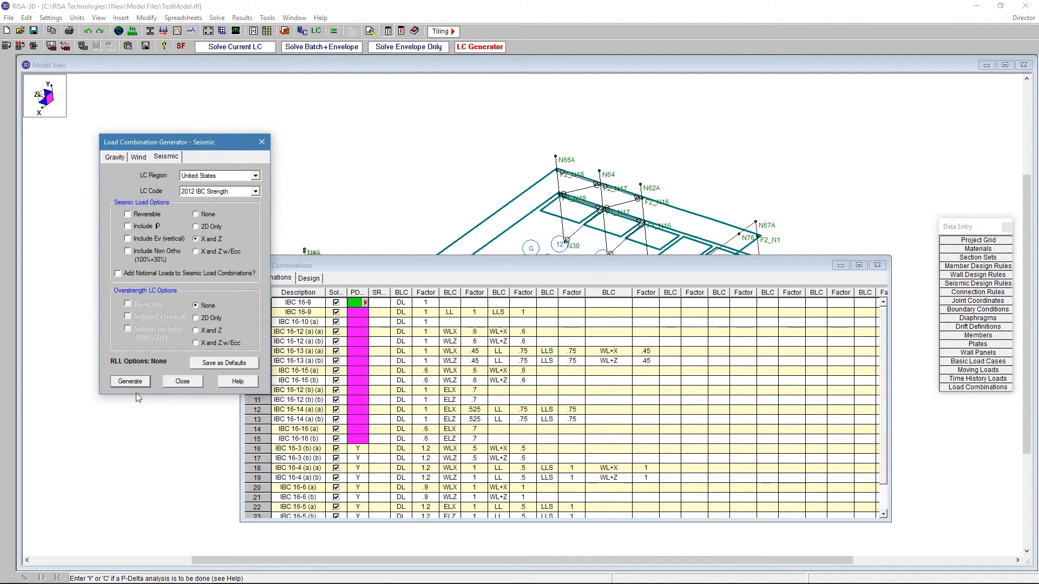
{"action": "left_click", "coordinate": [183, 382]}
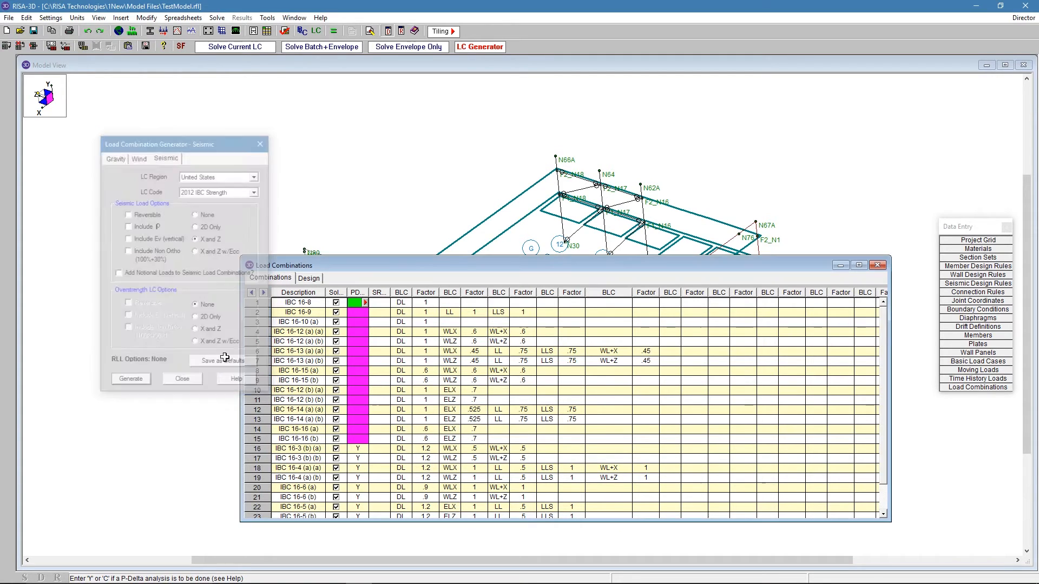
- Fill the P-Delta column with Y for all load combinations, and close the spreadsheet
{"action": "left_click_drag", "start_coordinate": [354, 300], "coordinate": [357, 514]}
{"action": "right_click", "coordinate": [353, 514]}
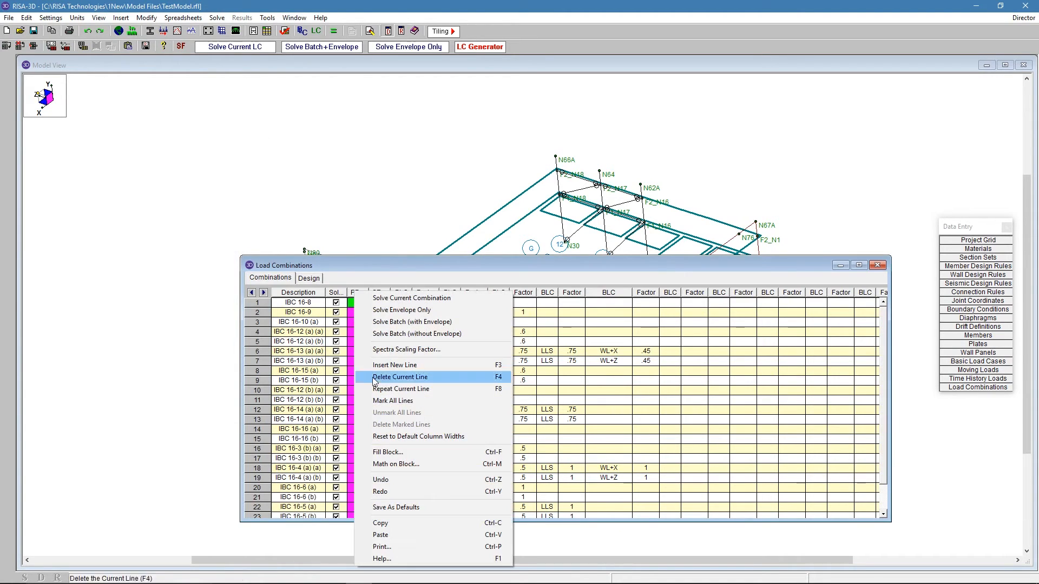
{"action": "left_click", "coordinate": [391, 454]}
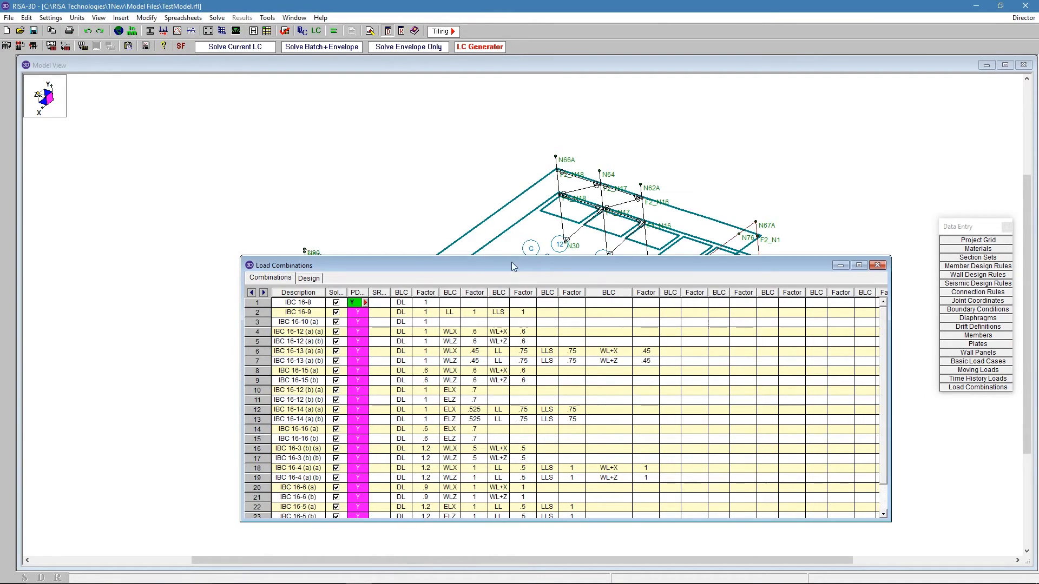
{"action": "left_click", "coordinate": [879, 266]}
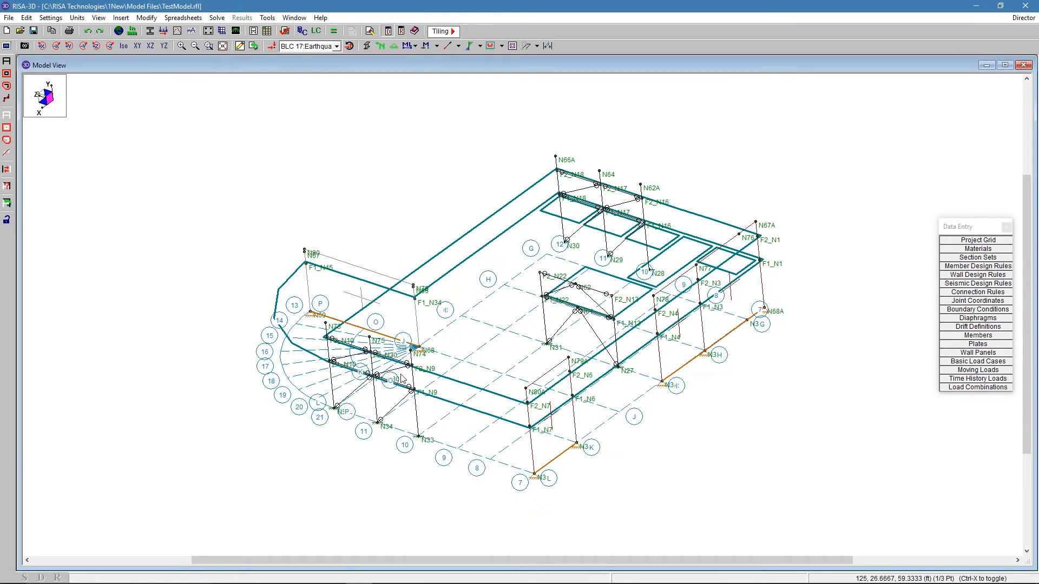
- Solve the model as a batch solution of the marked load combinations
{"action": "left_click", "coordinate": [335, 32]}
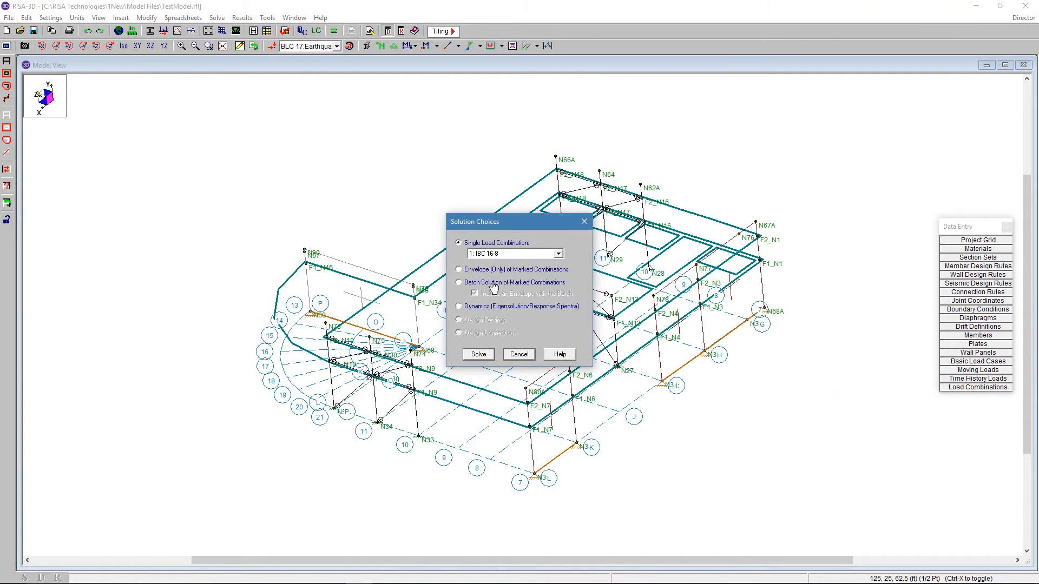
{"action": "left_click", "coordinate": [483, 283]}
{"action": "left_click", "coordinate": [478, 354]}
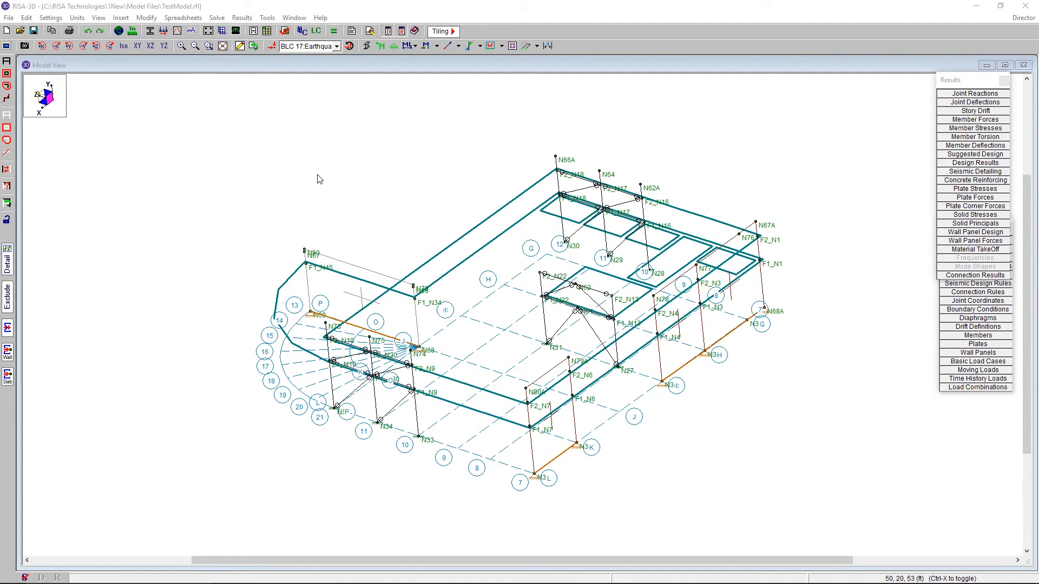
- View the model from another side and show the mesh on the wireframe diaphragms
{"action": "middle_click_drag", "start_coordinate": [416, 251], "coordinate": [687, 299], "text": "ctrl"}
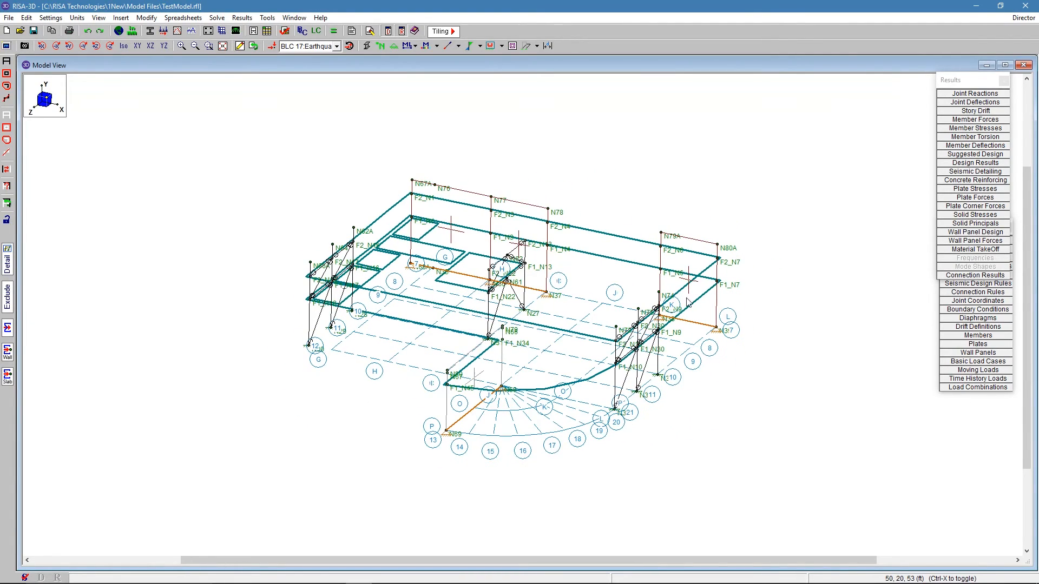
{"action": "left_click", "coordinate": [7, 47]}
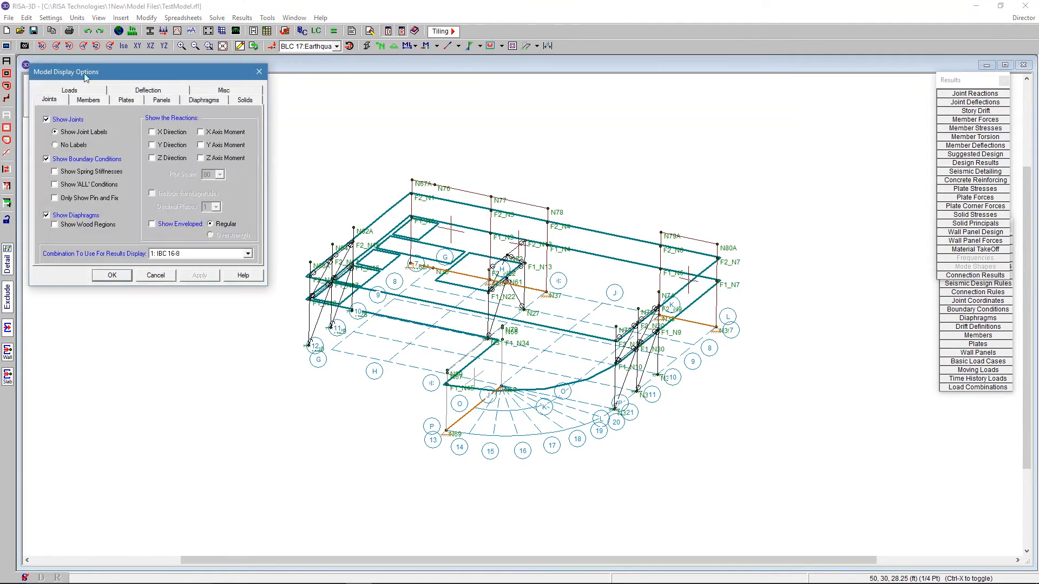
{"action": "left_click", "coordinate": [204, 102]}
{"action": "left_click", "coordinate": [76, 154]}
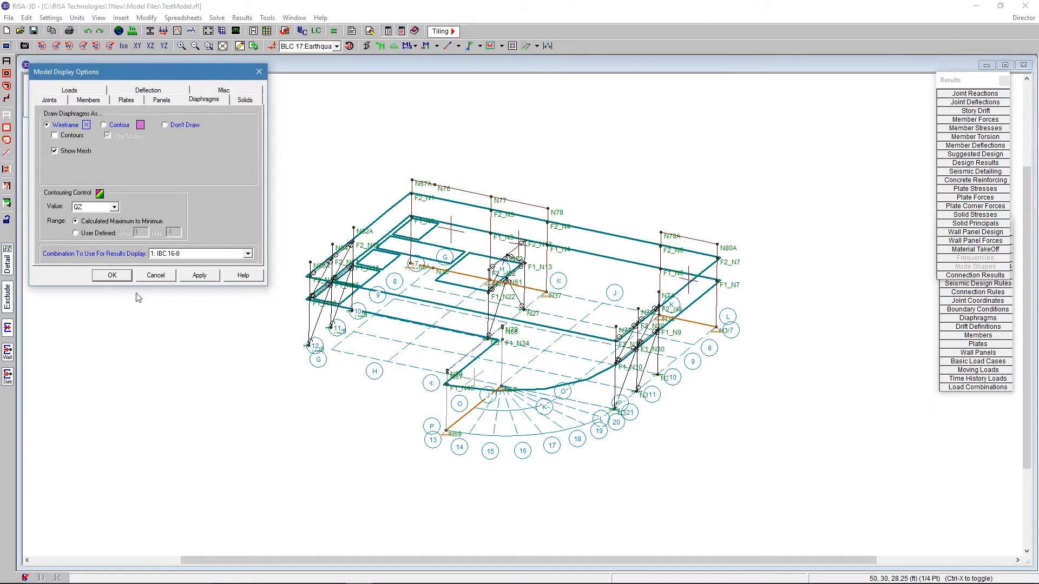
{"action": "left_click", "coordinate": [112, 275]}
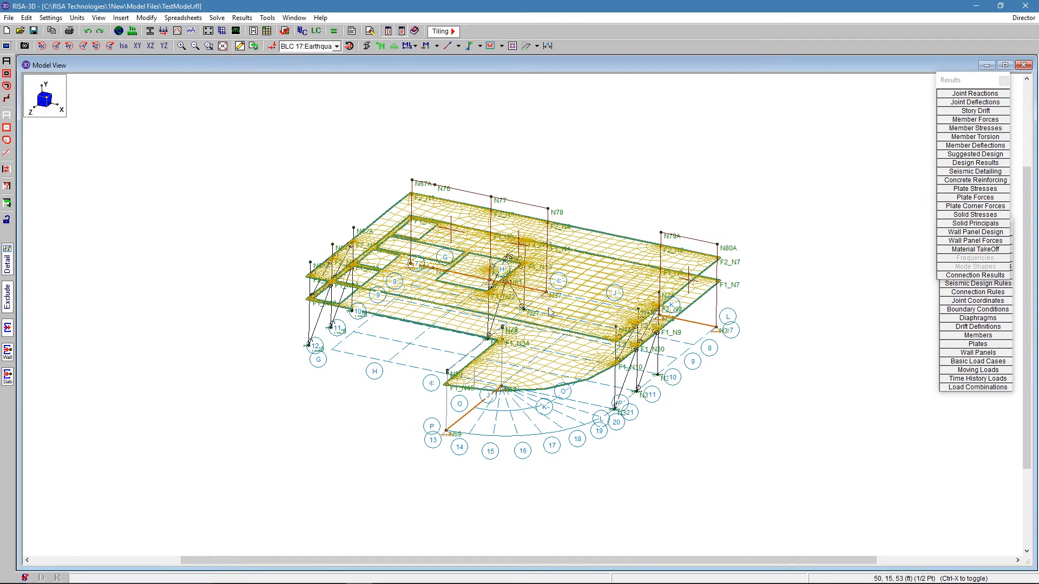
- Box-unselect the upper F2 level in the XY elevation, and lock the unselected part so only the lower diaphragm shows in isometric view
{"action": "middle_click_drag", "start_coordinate": [632, 318], "coordinate": [626, 281], "text": "shift"}
{"action": "left_click", "coordinate": [7, 128]}
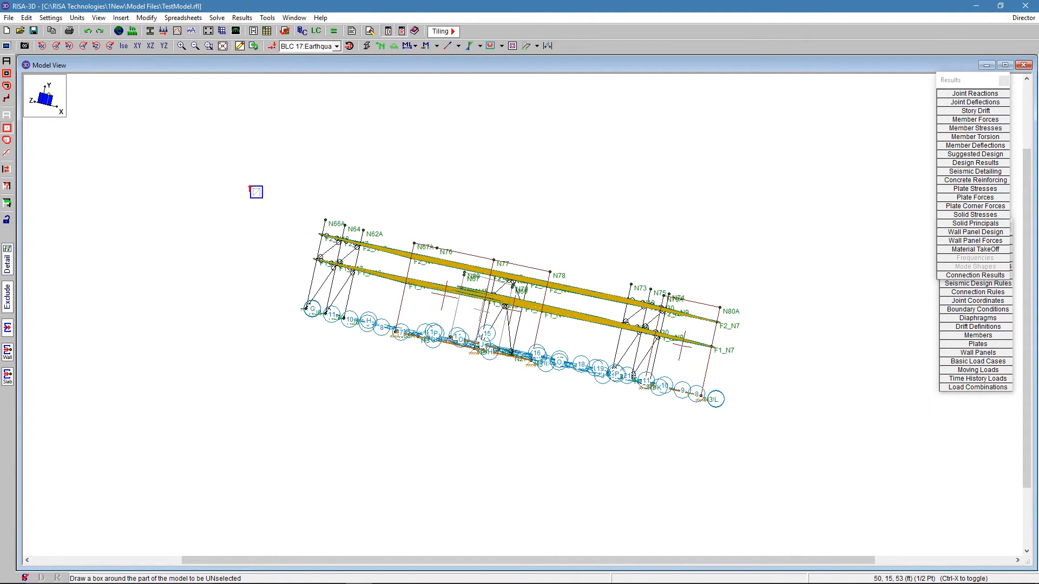
{"action": "left_click", "coordinate": [150, 45]}
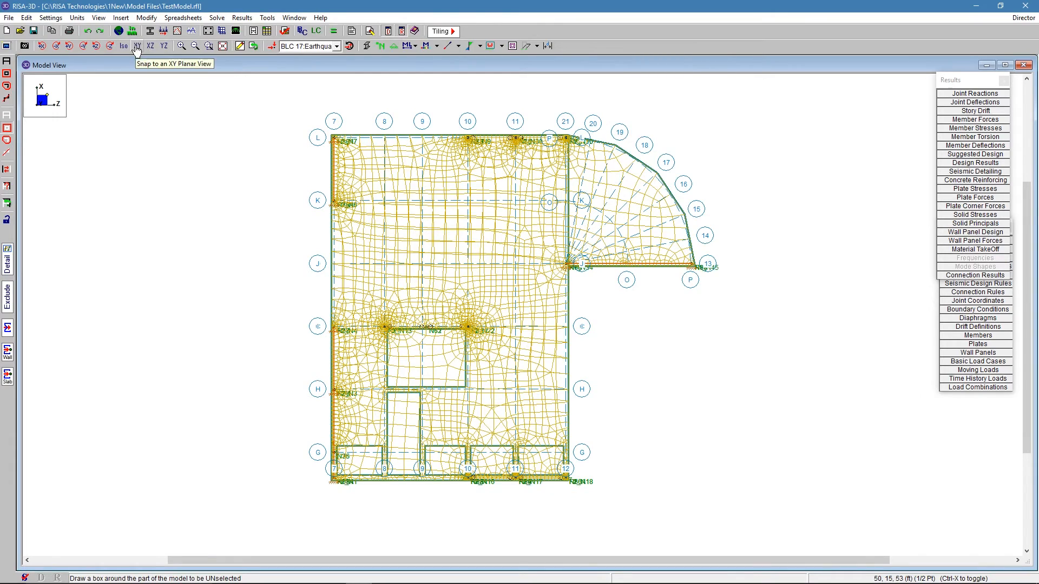
{"action": "left_click", "coordinate": [137, 46]}
{"action": "left_click_drag", "start_coordinate": [285, 239], "coordinate": [774, 298]}
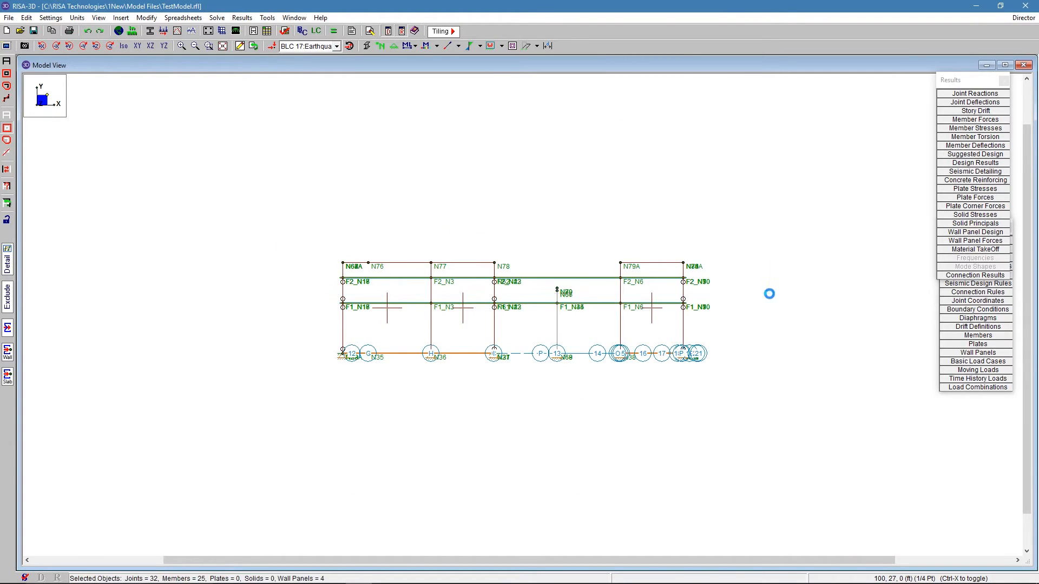
{"action": "key", "text": "Escape"}
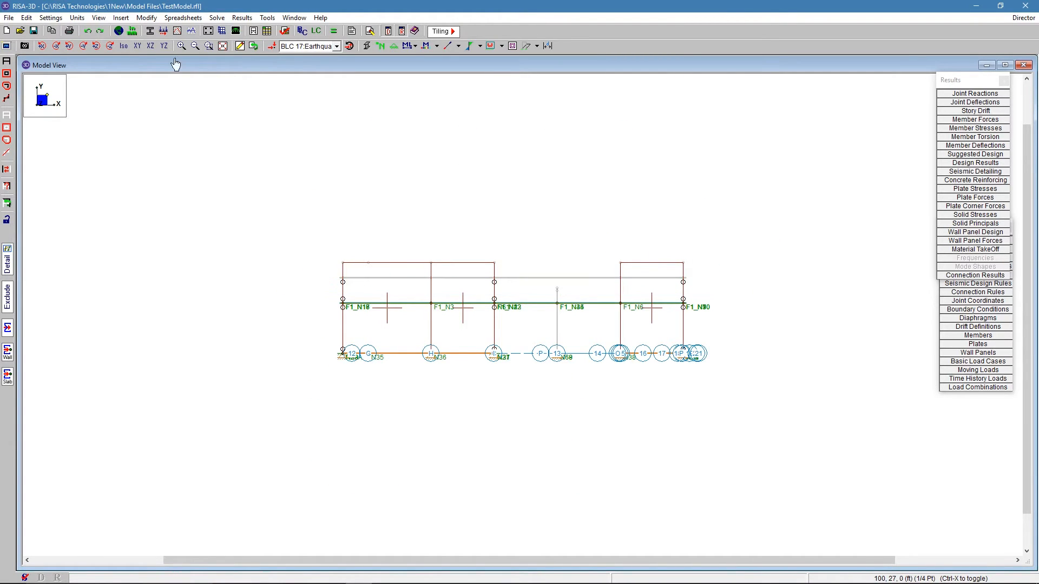
{"action": "left_click", "coordinate": [124, 46]}
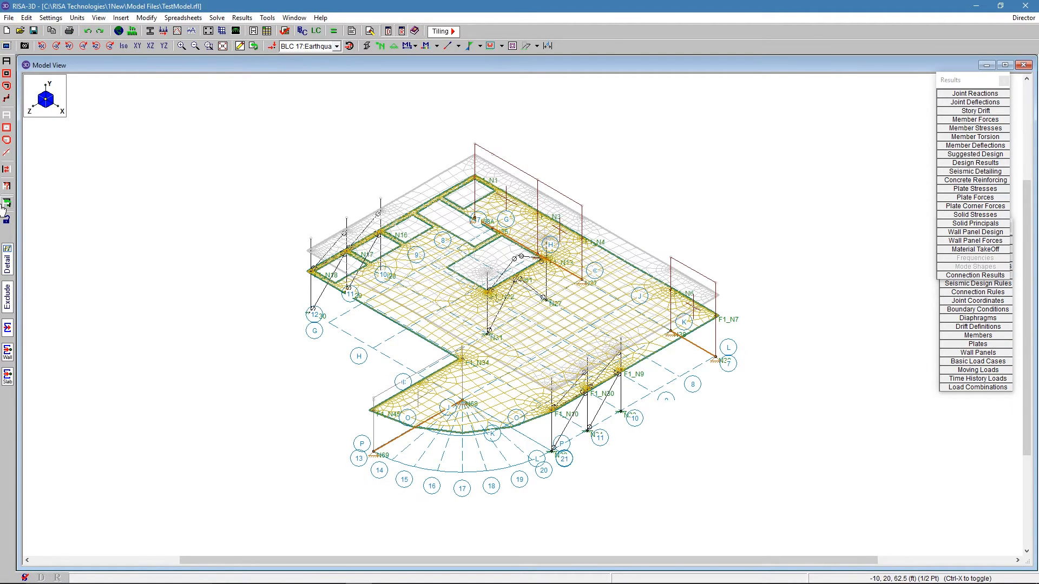
{"action": "left_click", "coordinate": [6, 222]}
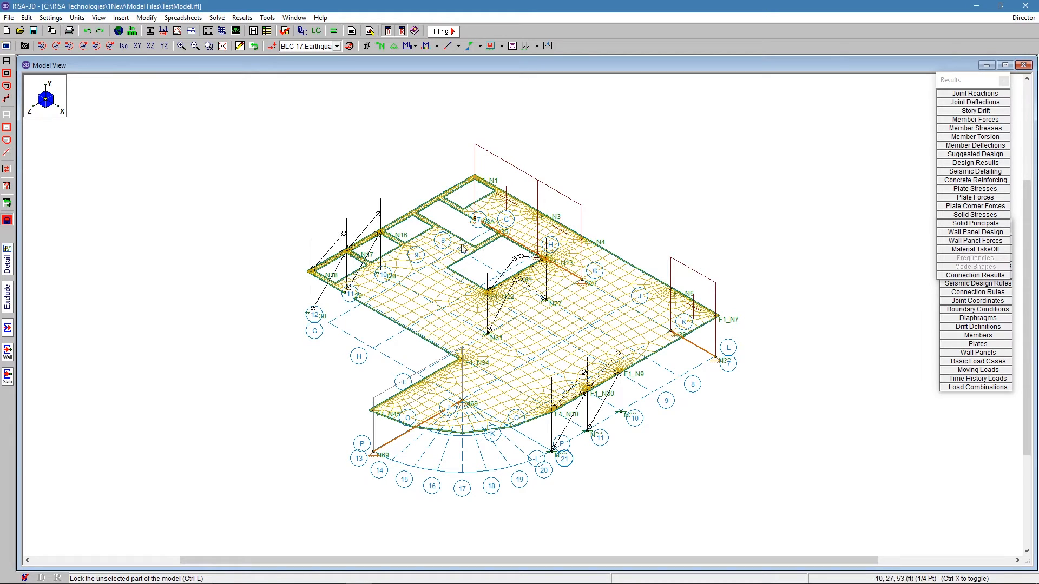
- Draw the lower diaphragm as filled contours for combination 1: IBC 16-8, and examine the MZ and MX moments in turn
{"action": "scroll", "coordinate": [610, 353], "scroll_direction": "up", "scroll_amount": 2}
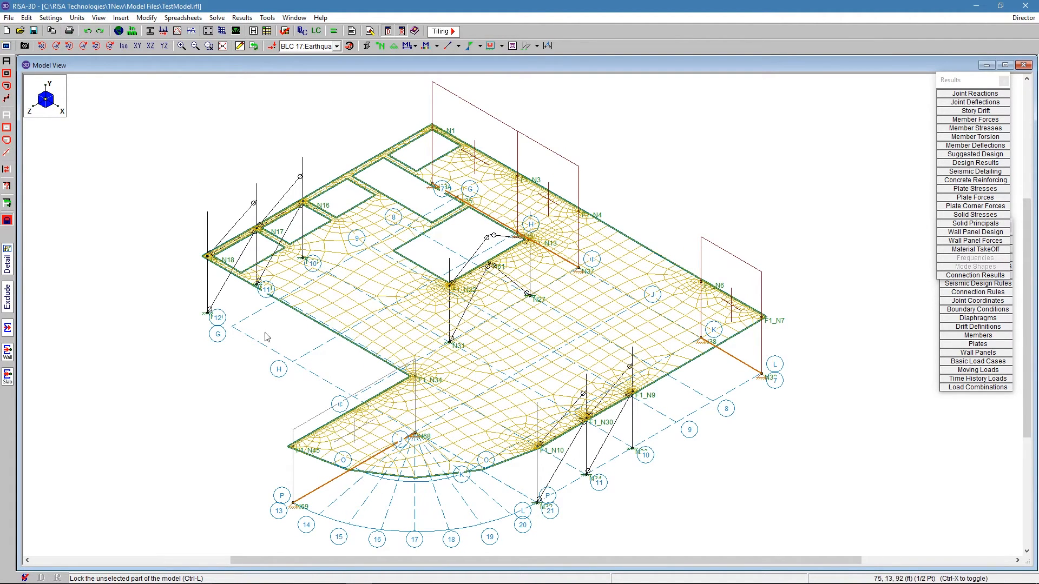
{"action": "left_click", "coordinate": [7, 46]}
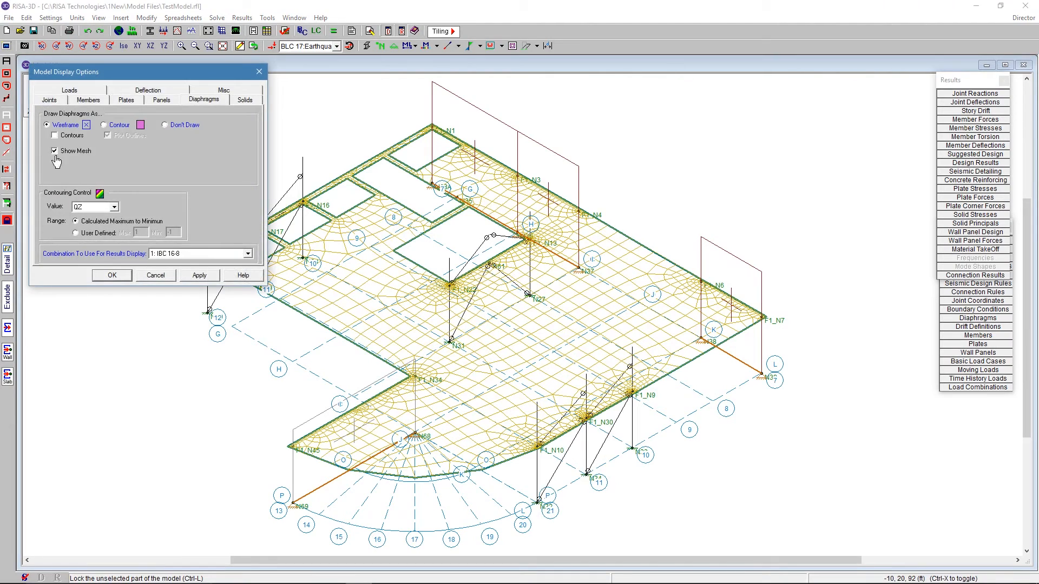
{"action": "left_click", "coordinate": [76, 138]}
{"action": "left_click", "coordinate": [200, 276]}
{"action": "left_click", "coordinate": [118, 130]}
{"action": "left_click", "coordinate": [102, 207]}
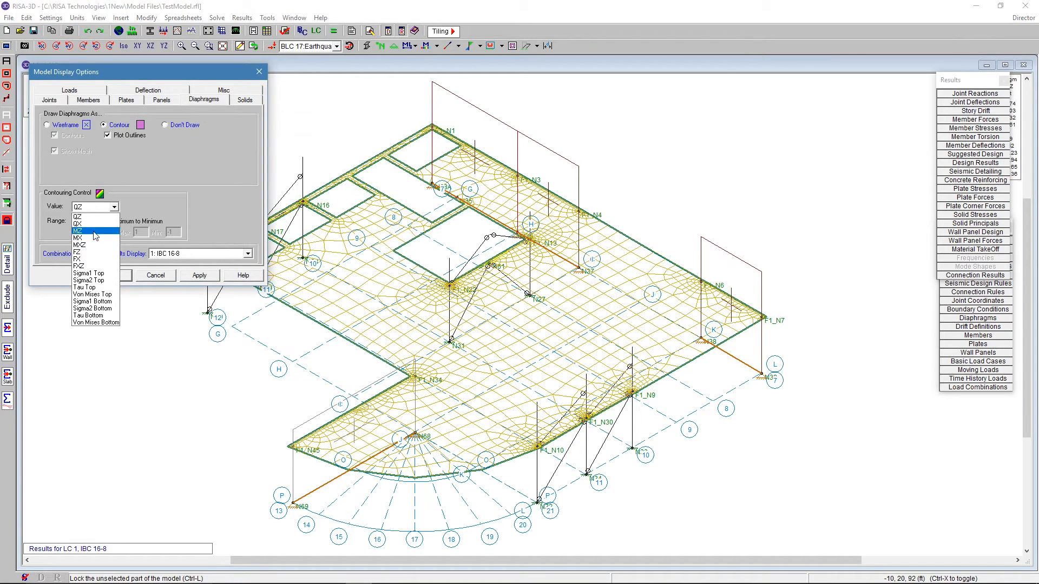
{"action": "left_click", "coordinate": [95, 232]}
{"action": "left_click", "coordinate": [200, 275]}
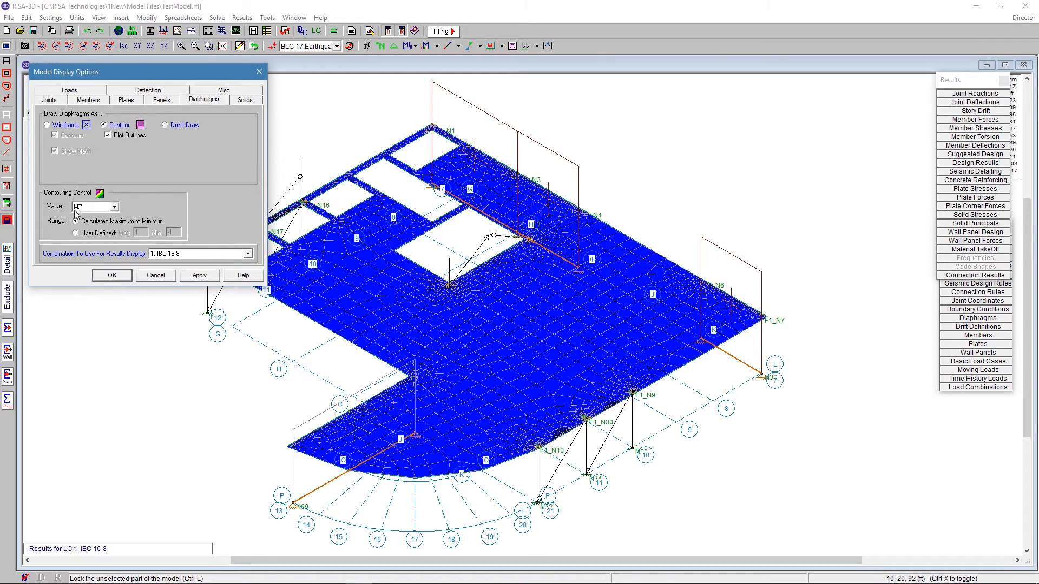
{"action": "left_click", "coordinate": [81, 208]}
{"action": "left_click", "coordinate": [89, 230]}
{"action": "left_click", "coordinate": [194, 276]}
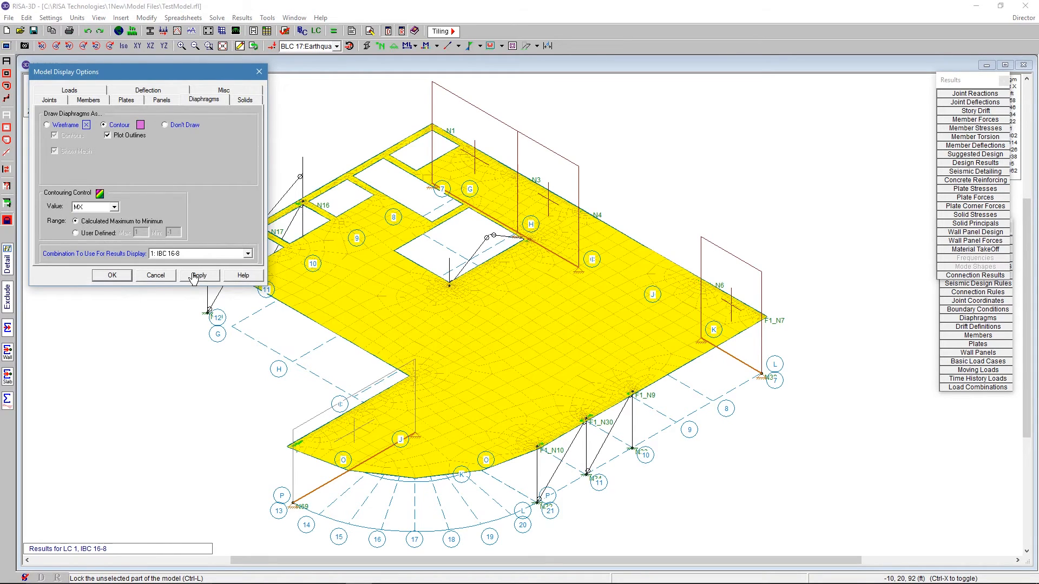
- Examine the diaphragm's in-plane force contours by plotting FZ, FX and FXZ in turn
{"action": "left_click", "coordinate": [97, 207]}
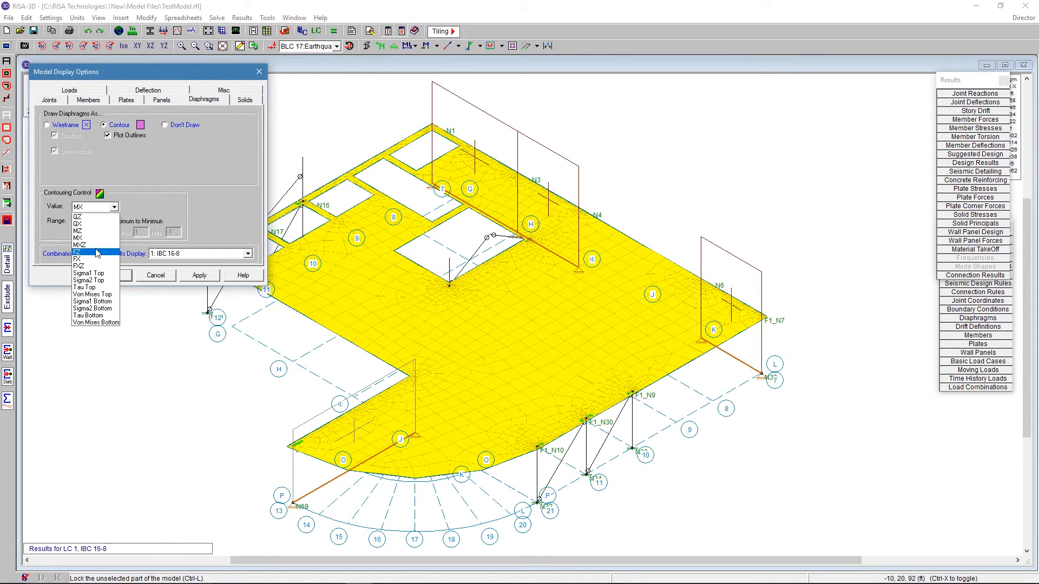
{"action": "left_click", "coordinate": [95, 252]}
{"action": "left_click", "coordinate": [205, 278]}
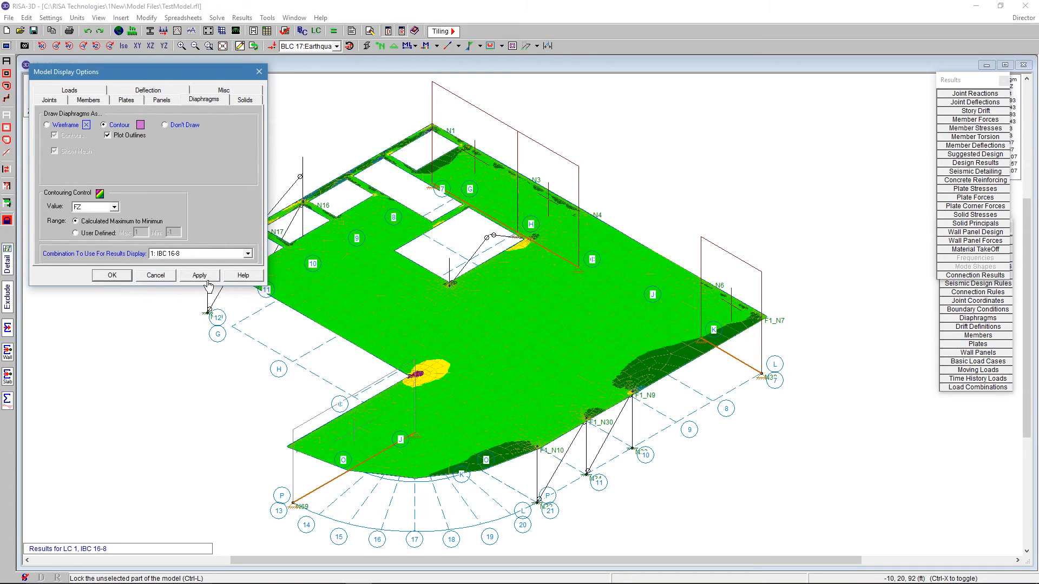
{"action": "left_click", "coordinate": [111, 207]}
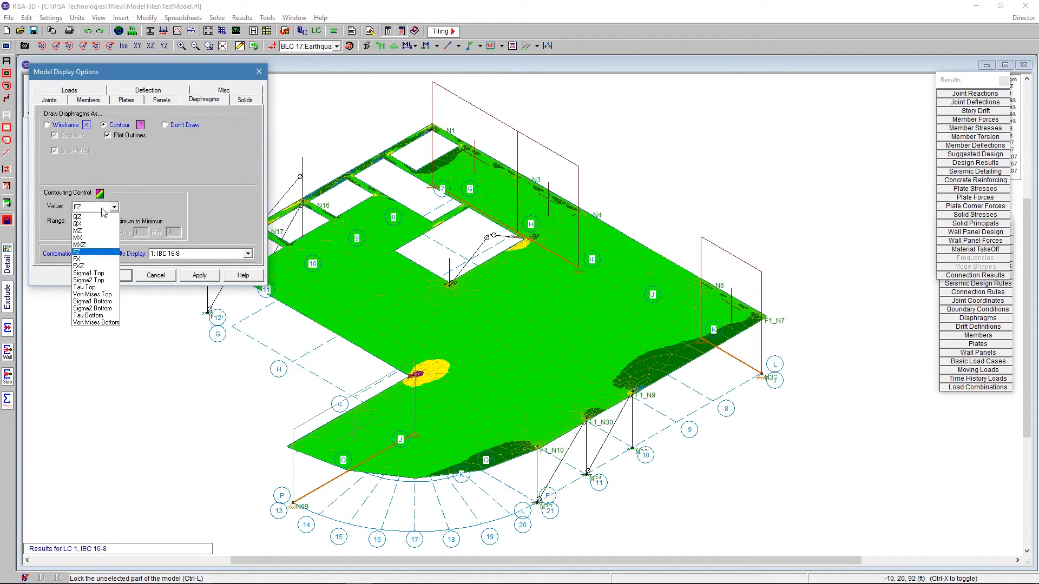
{"action": "left_click", "coordinate": [97, 260]}
{"action": "left_click", "coordinate": [204, 276]}
{"action": "left_click", "coordinate": [114, 206]}
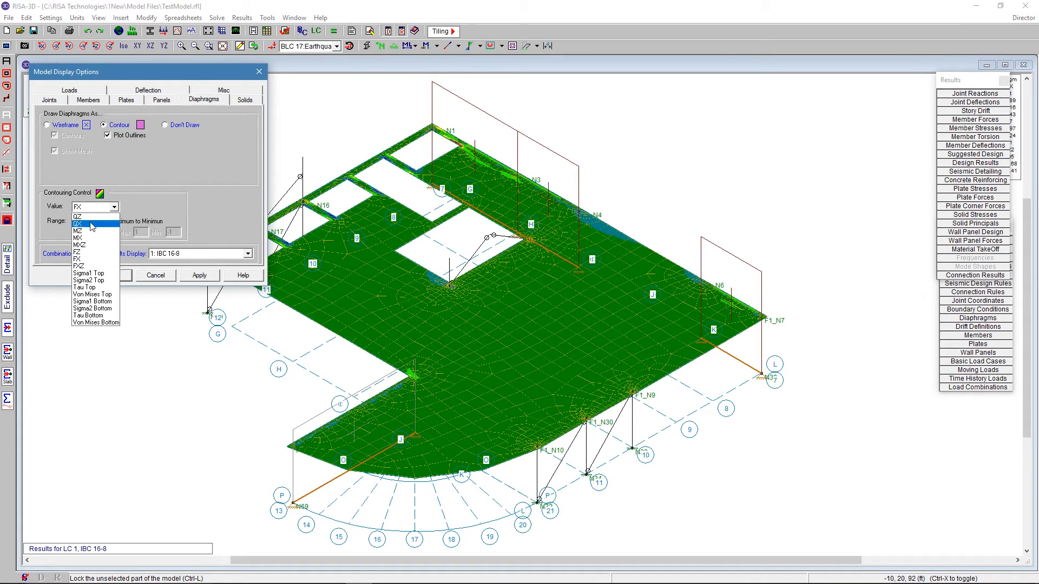
{"action": "left_click", "coordinate": [93, 268]}
{"action": "left_click", "coordinate": [199, 276]}
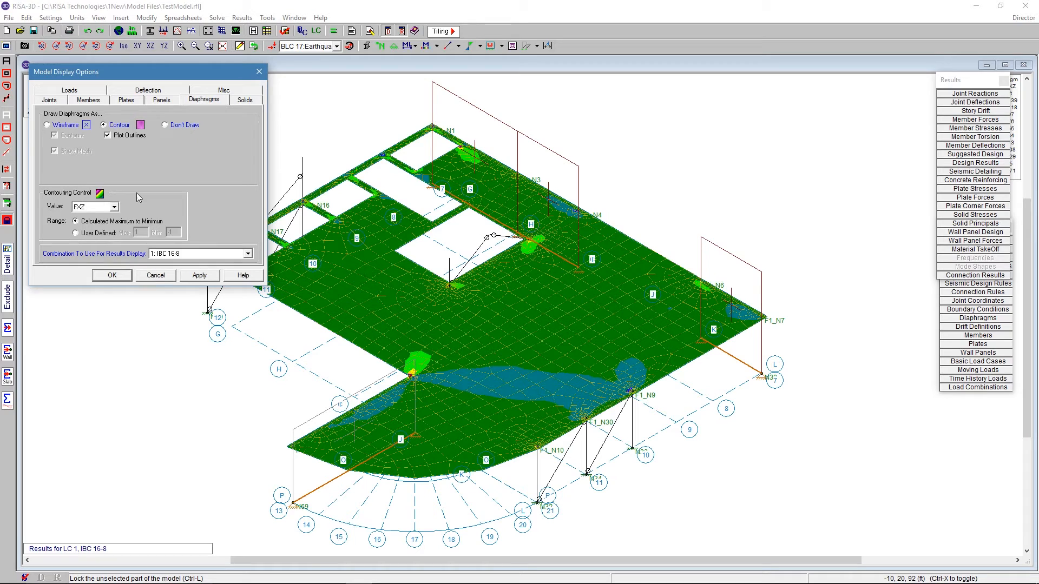
- Return the diaphragm to a wireframe mesh without contours, and set the results display combination to 8: IBC 16-15 (a)
{"action": "left_click", "coordinate": [47, 125]}
{"action": "left_click", "coordinate": [71, 136]}
{"action": "left_click", "coordinate": [205, 278]}
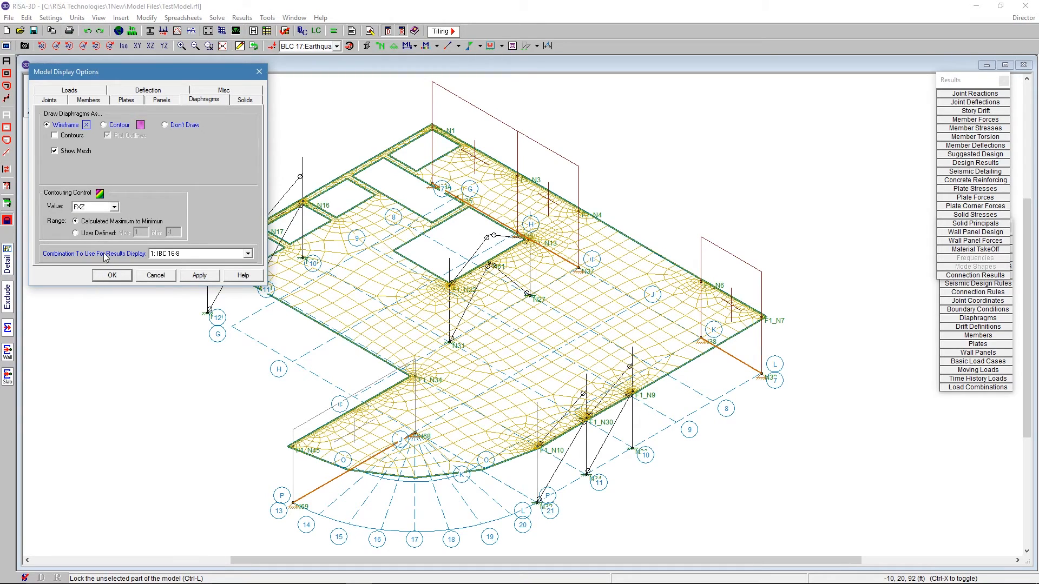
{"action": "left_click", "coordinate": [185, 254]}
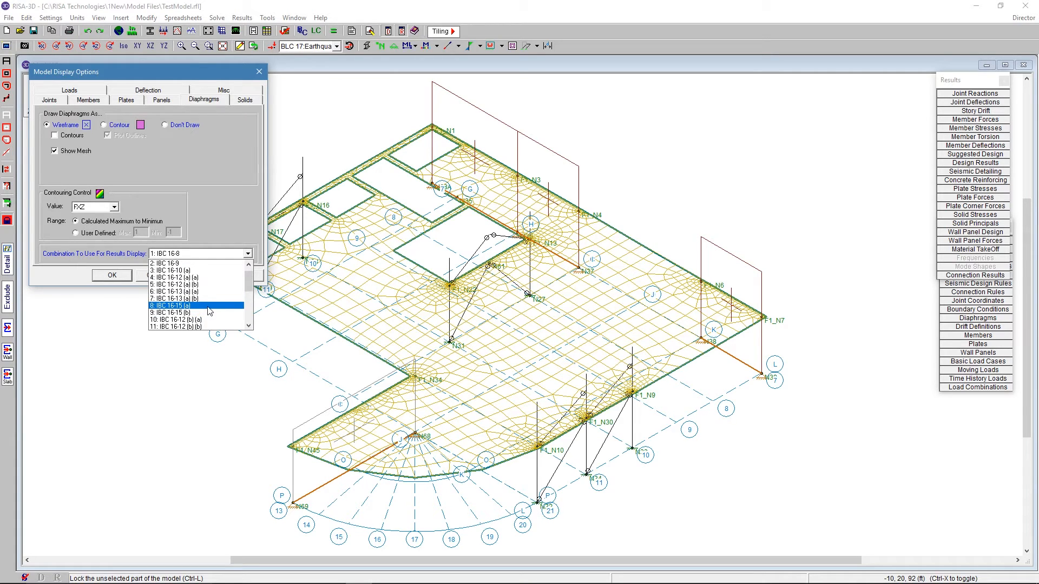
{"action": "left_click", "coordinate": [210, 307]}
{"action": "left_click", "coordinate": [112, 275]}
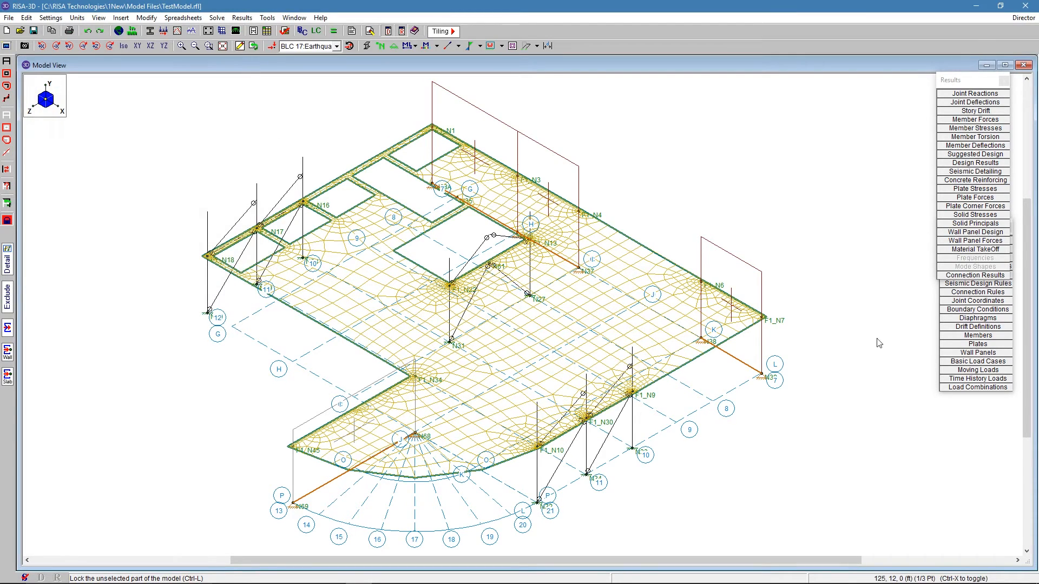
- Look up the wind combination IBC 16-12 (a) (a) in row 4 of the load combinations spreadsheet, and return to the model view
{"action": "left_click", "coordinate": [977, 387]}
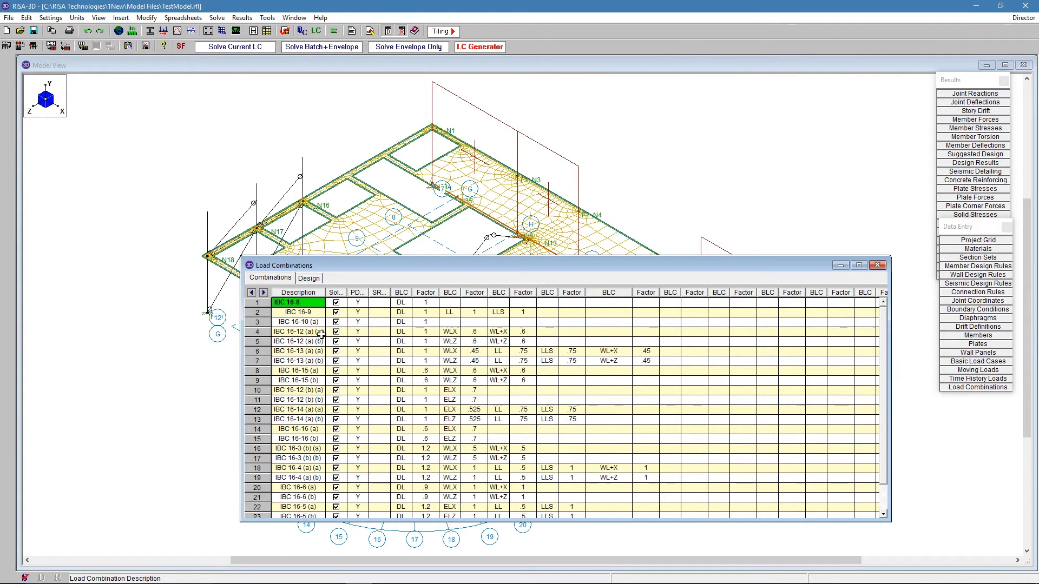
{"action": "left_click", "coordinate": [305, 332]}
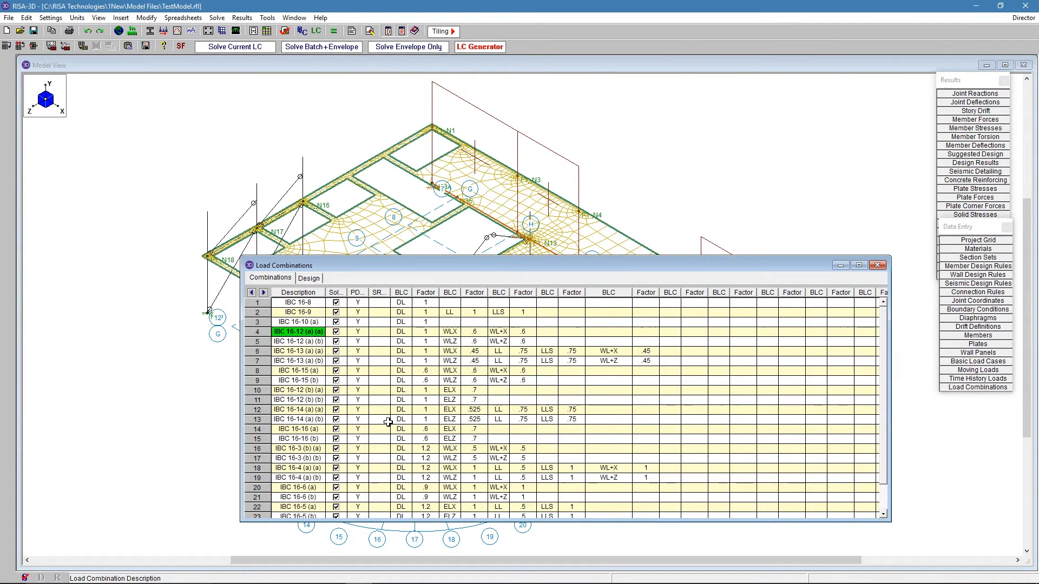
{"action": "left_click", "coordinate": [258, 331]}
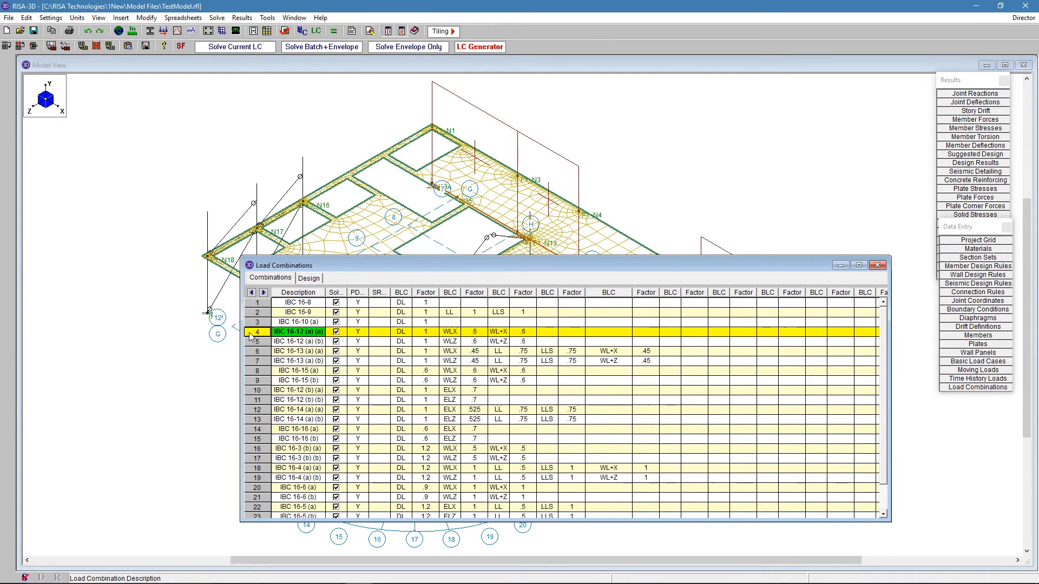
{"action": "left_click", "coordinate": [130, 146]}
- Show the model's deflected shape for combination 4: IBC 16-12 (a) (a), and increase its magnification factor above 40
{"action": "left_click", "coordinate": [7, 45]}
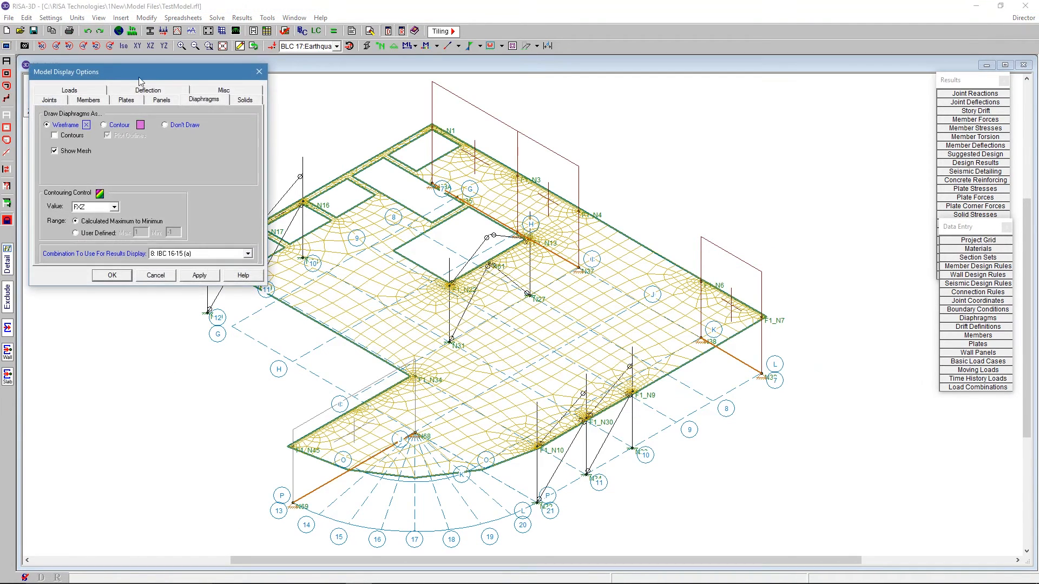
{"action": "left_click", "coordinate": [149, 91]}
{"action": "left_click", "coordinate": [93, 146]}
{"action": "left_click", "coordinate": [162, 254]}
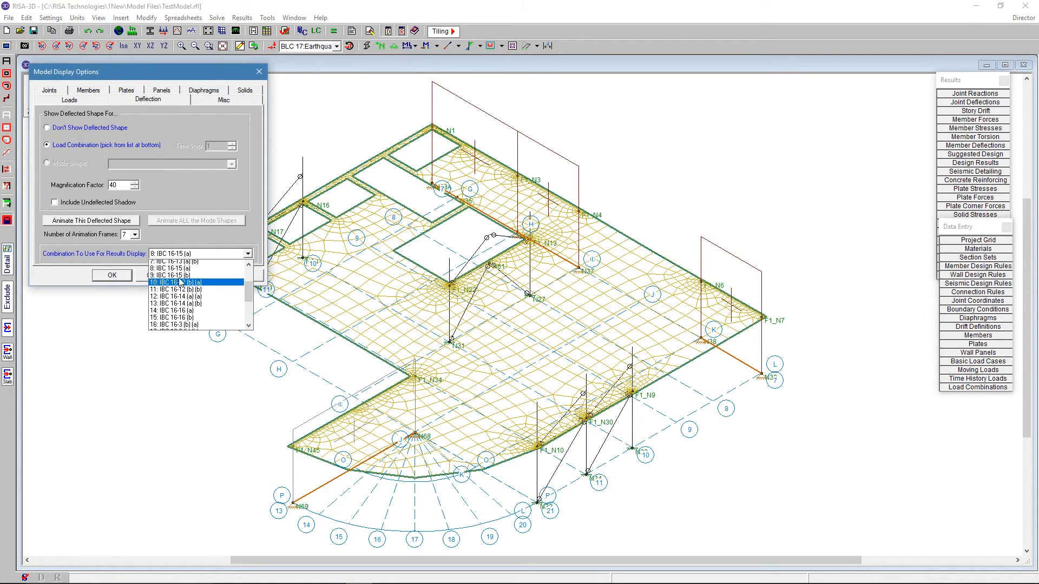
{"action": "left_click", "coordinate": [177, 283]}
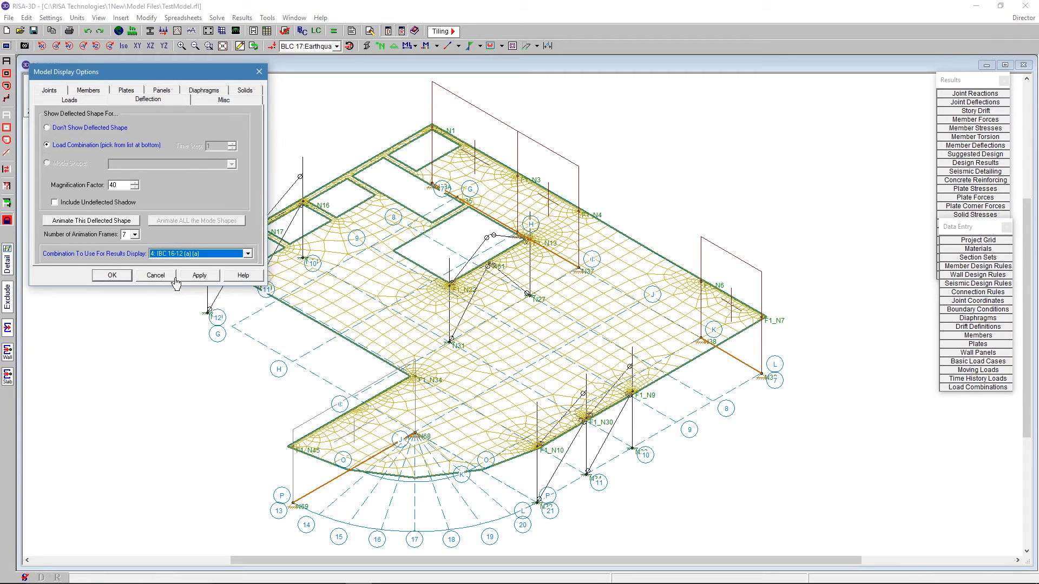
{"action": "left_click", "coordinate": [111, 275]}
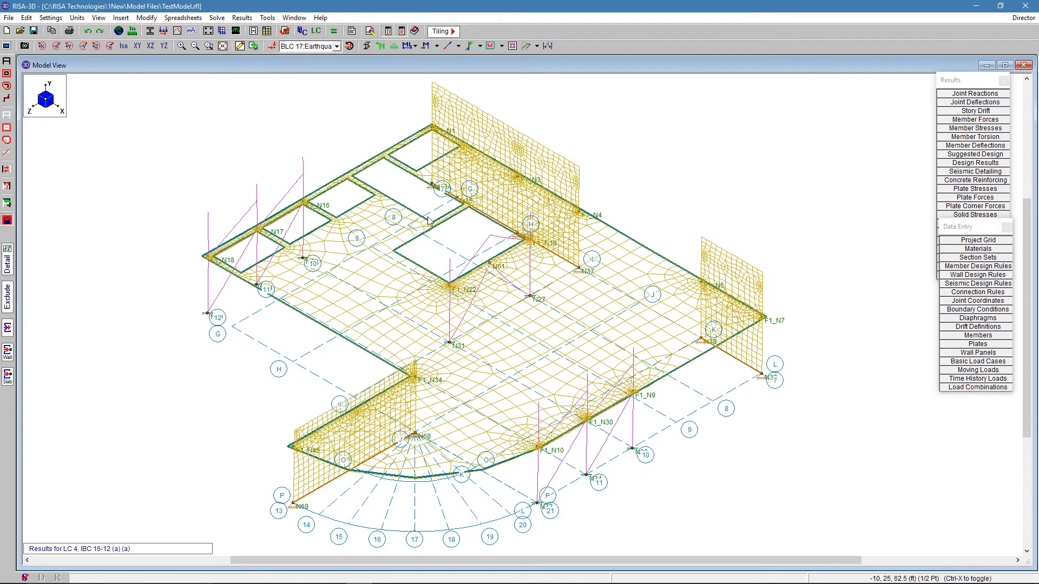
{"action": "left_click", "coordinate": [6, 48]}
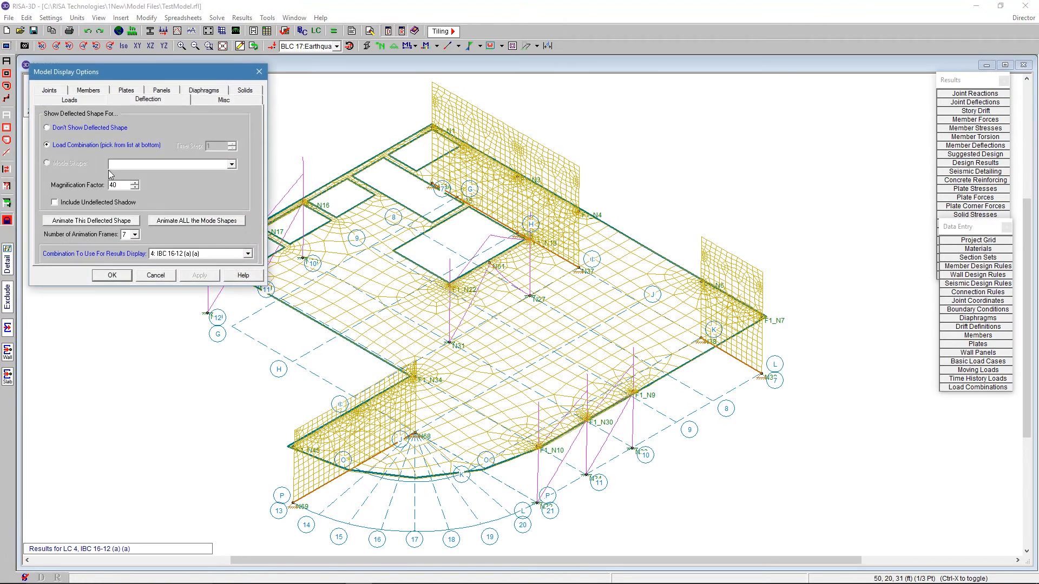
{"action": "key", "text": "Return"}
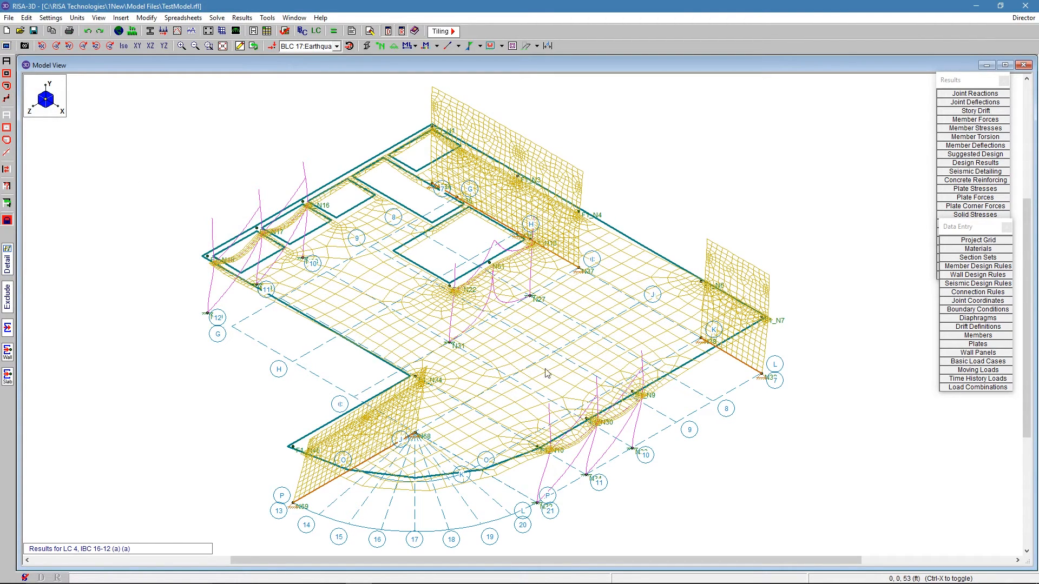
- Unlock and select the whole model, and examine the deflected shape of both diaphragms from several angles and in isometric view
{"action": "middle_click_drag", "start_coordinate": [533, 367], "coordinate": [582, 458], "text": "shift"}
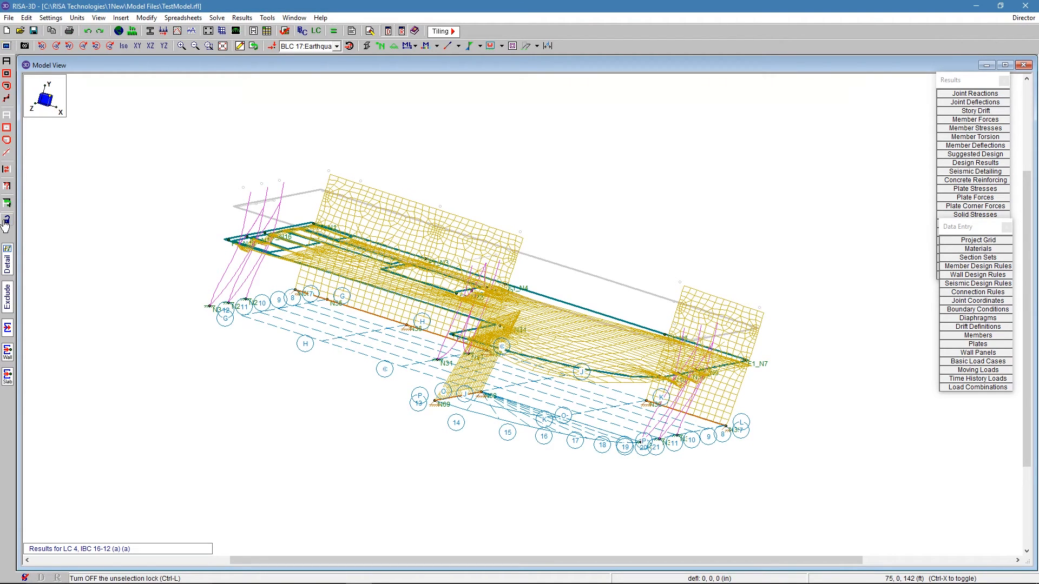
{"action": "left_click", "coordinate": [7, 61]}
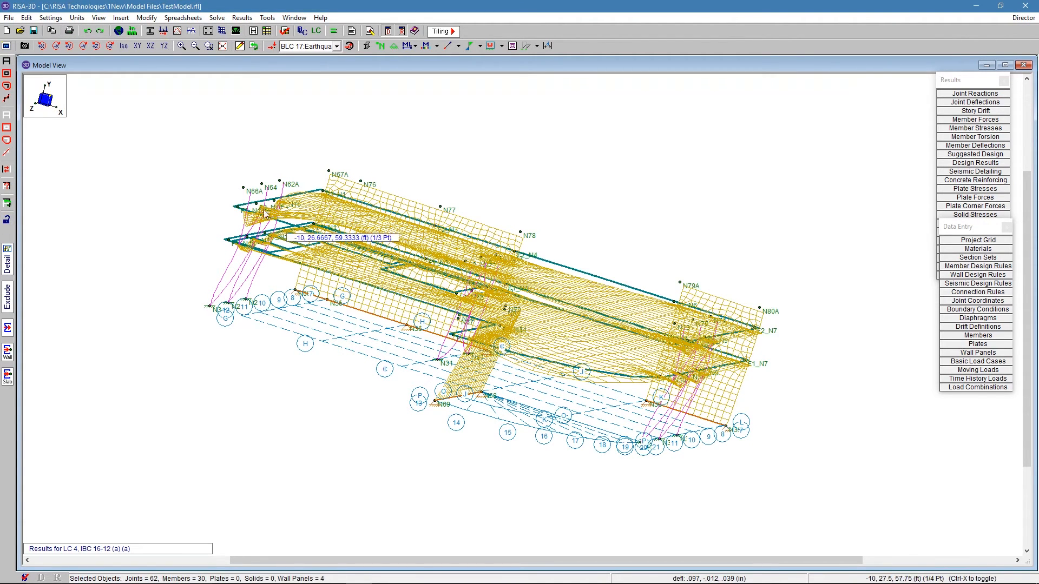
{"action": "middle_click_drag", "start_coordinate": [323, 182], "coordinate": [571, 300], "text": "shift"}
{"action": "mouse_move", "coordinate": [664, 303]}
{"action": "middle_mouse_down", "text": "shift"}
{"action": "mouse_move", "coordinate": [664, 256]}
{"action": "mouse_move", "coordinate": [667, 292]}
{"action": "middle_mouse_up", "text": "shift"}
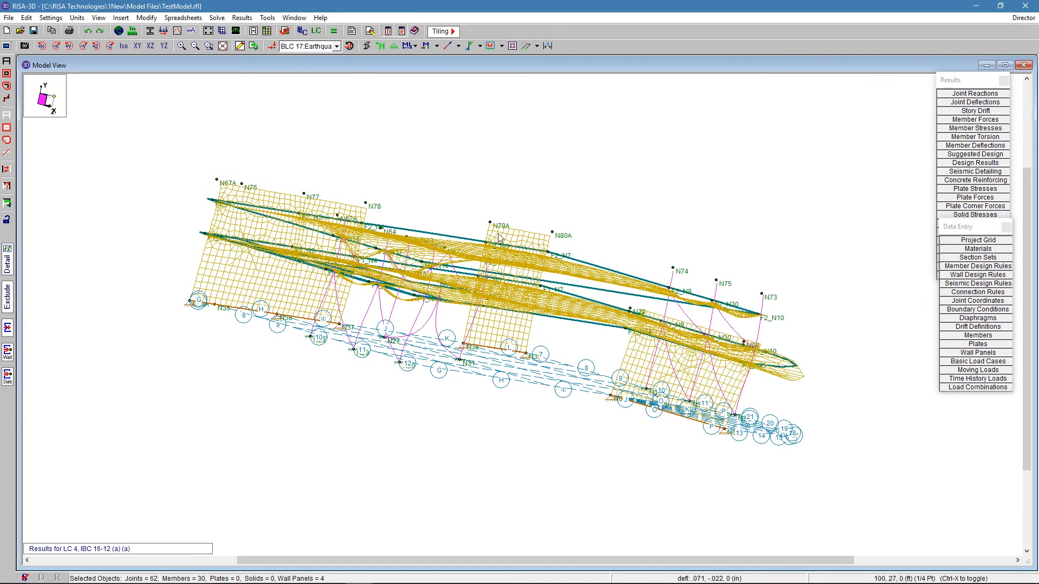
{"action": "scroll", "coordinate": [103, 341], "scroll_direction": "up", "scroll_amount": 1}
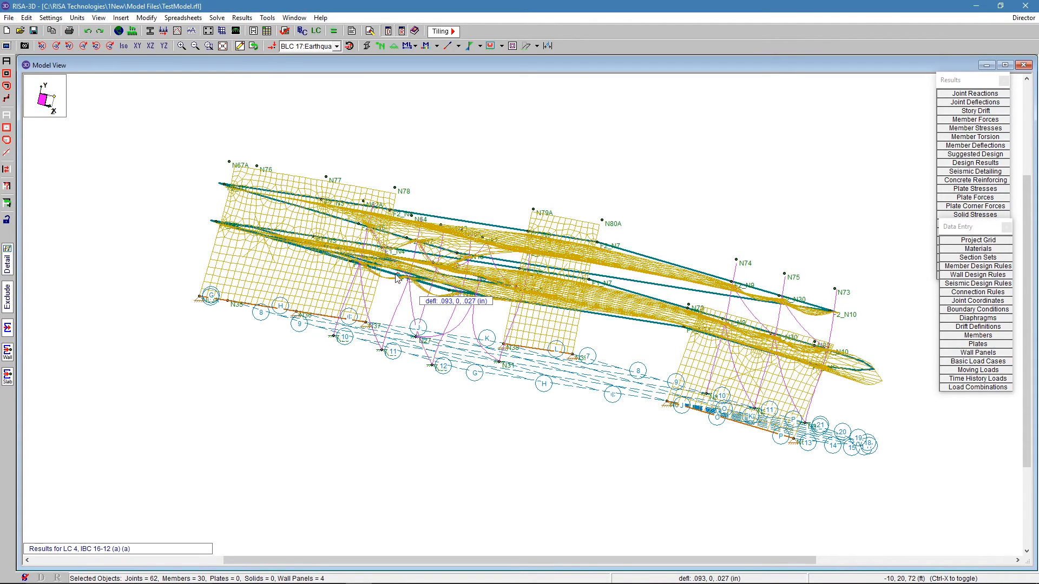
{"action": "scroll", "coordinate": [390, 265], "scroll_direction": "down", "scroll_amount": 2}
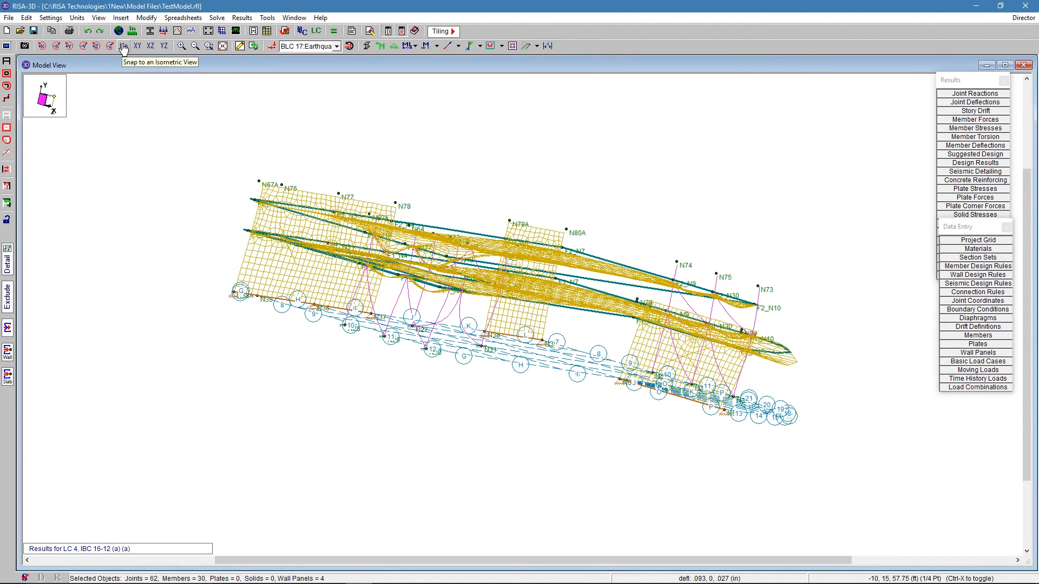
{"action": "left_click", "coordinate": [123, 45]}
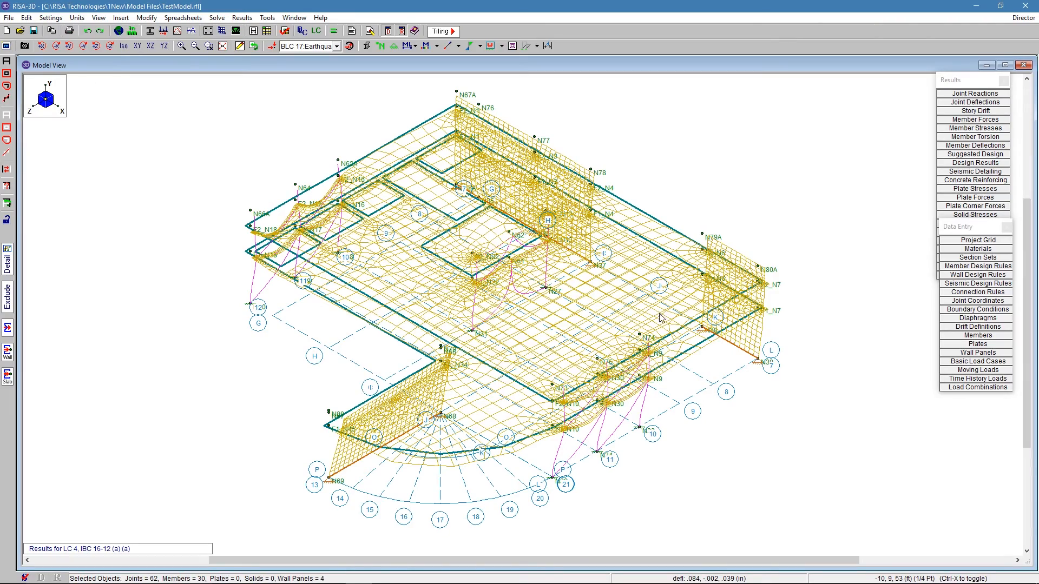
{"action": "middle_click_drag", "start_coordinate": [668, 297], "coordinate": [666, 260], "text": "ctrl"}
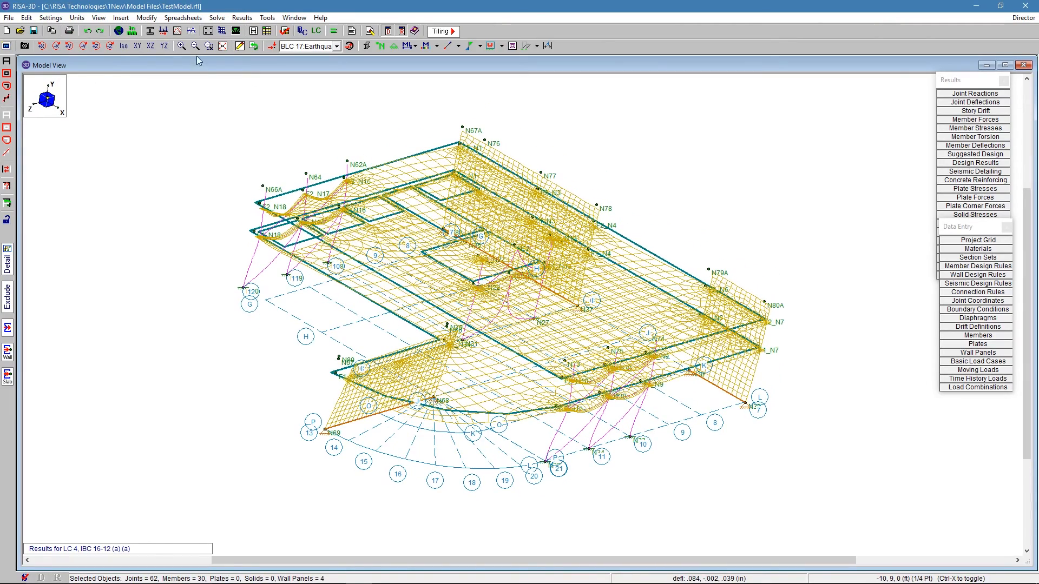
- Isolate the upper F2 diaphragm by box-selecting it in the XY elevation and locking the rest, and view its deflected mesh in XZ plan
{"action": "left_click", "coordinate": [151, 46]}
{"action": "left_click", "coordinate": [138, 47]}
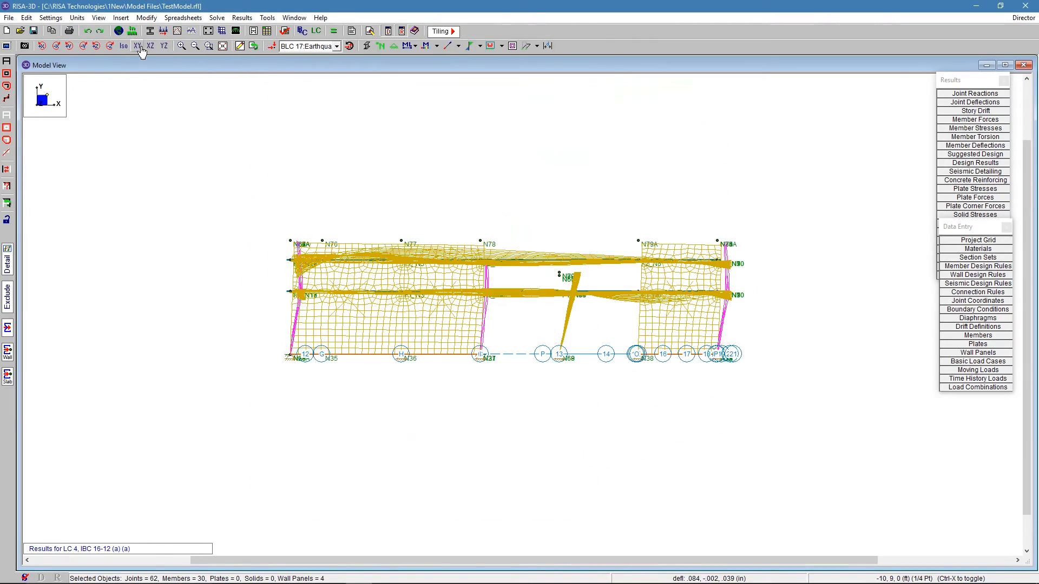
{"action": "left_click", "coordinate": [8, 116]}
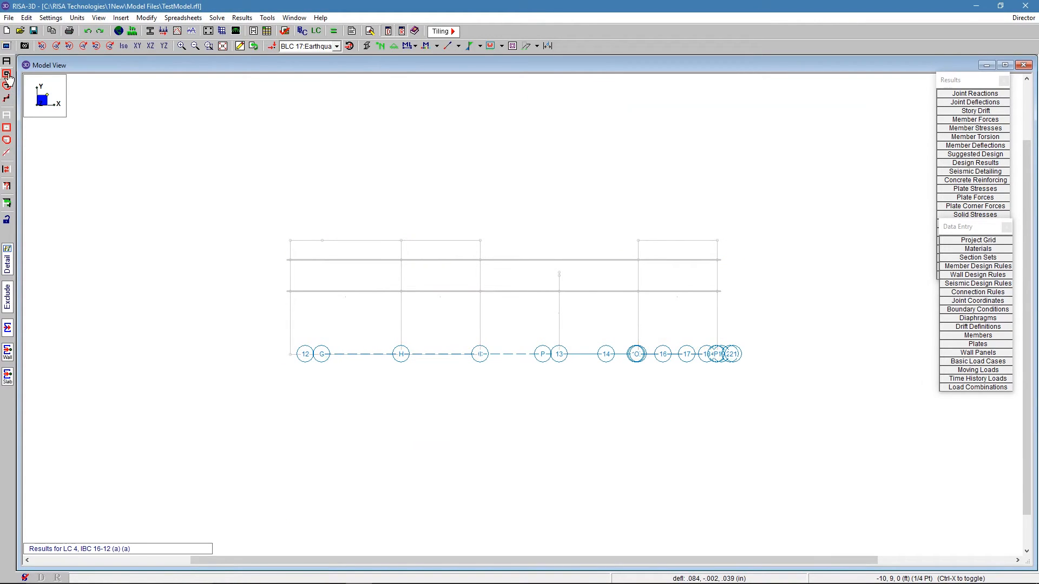
{"action": "left_click_drag", "start_coordinate": [207, 190], "coordinate": [744, 269]}
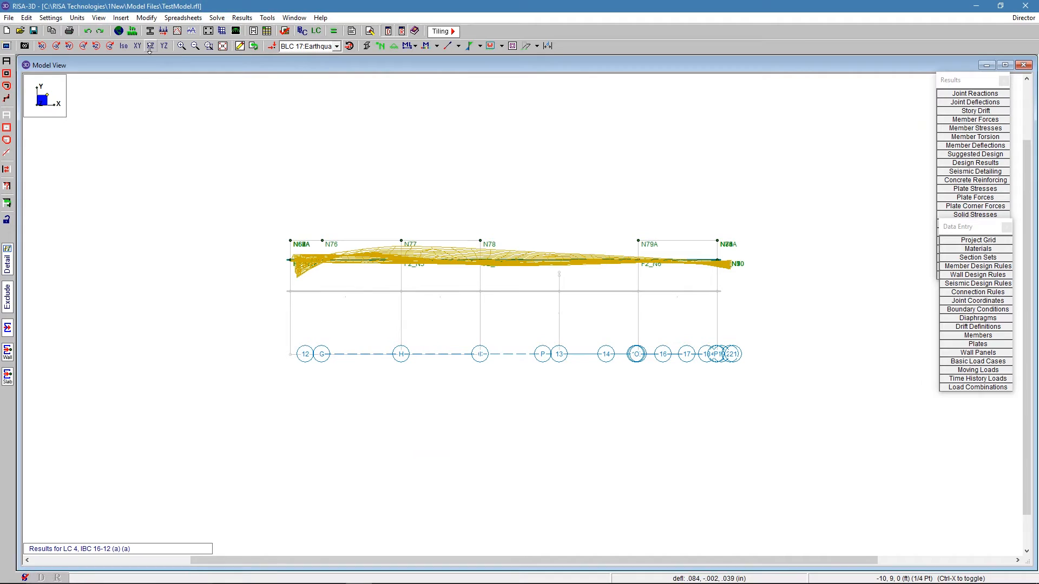
{"action": "left_click", "coordinate": [7, 220]}
{"action": "left_click", "coordinate": [151, 46]}
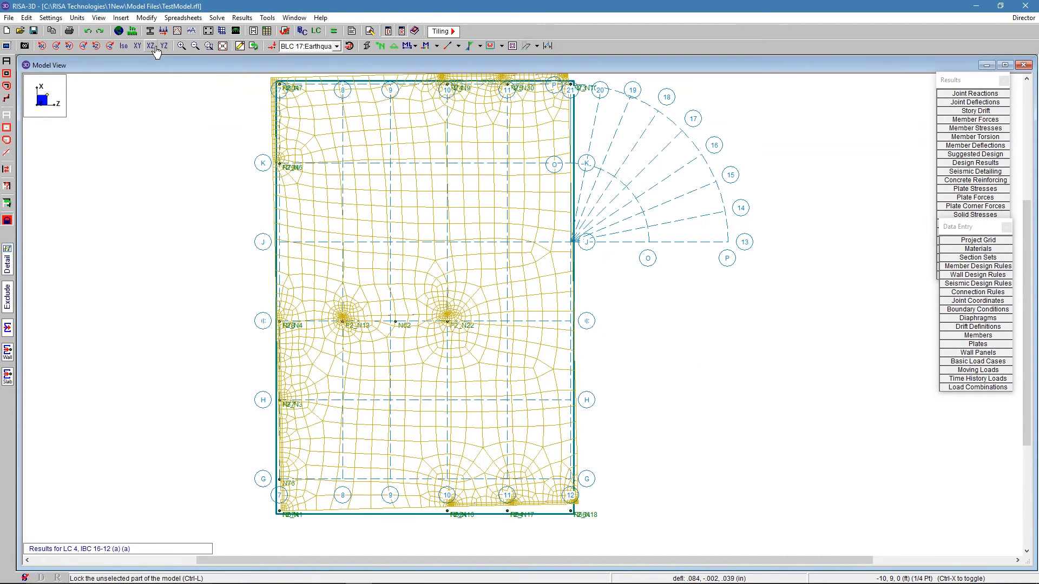
{"action": "scroll", "coordinate": [358, 406], "scroll_direction": "down", "scroll_amount": 3}
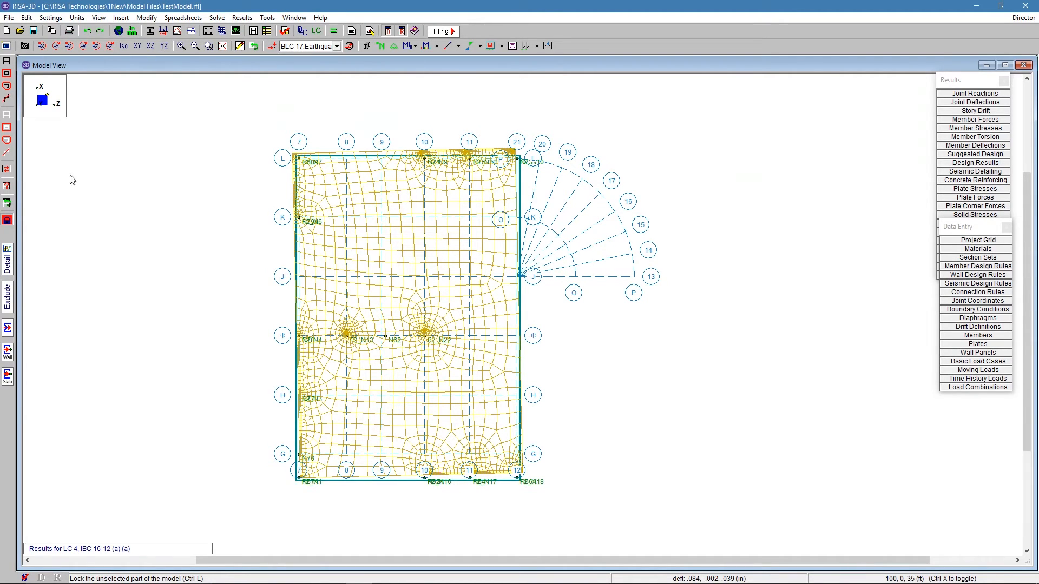
- Isolate the lower F1 diaphragm by box-selecting it in the XY elevation and locking the unselected part, and show it in XZ plan
{"action": "left_click", "coordinate": [137, 46]}
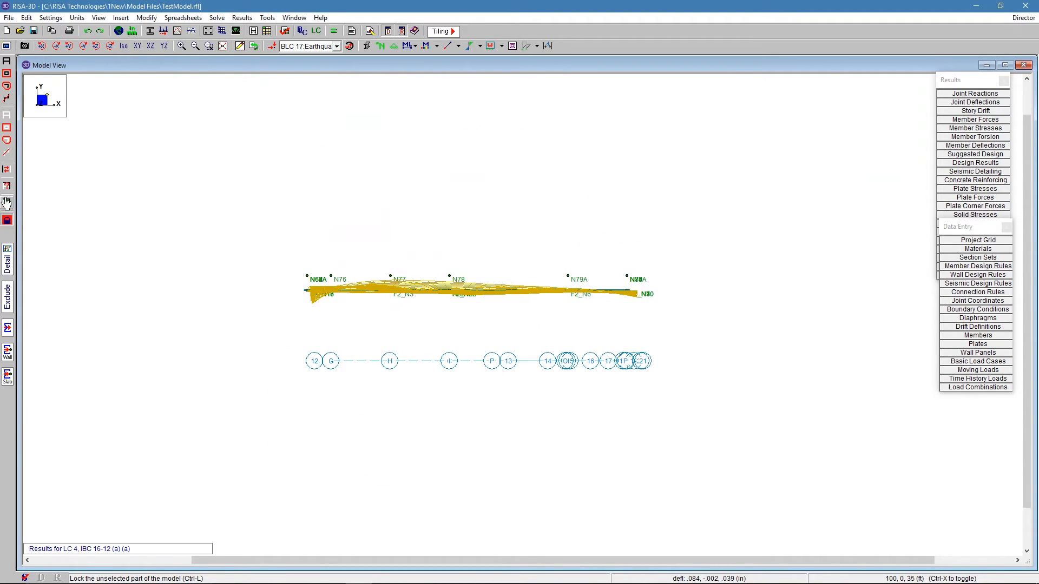
{"action": "left_click", "coordinate": [7, 222]}
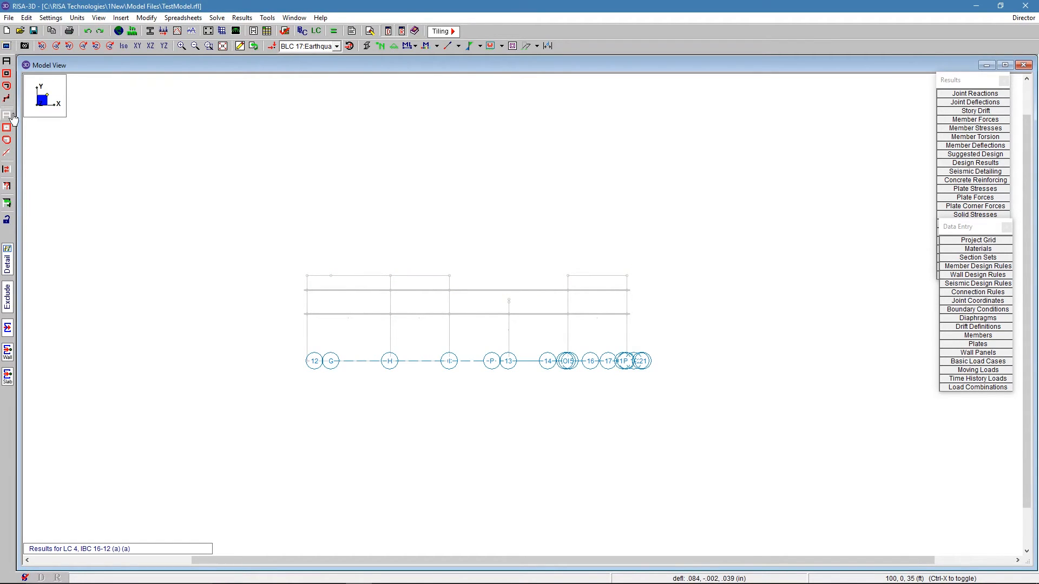
{"action": "left_click", "coordinate": [8, 85]}
{"action": "left_click_drag", "start_coordinate": [292, 313], "coordinate": [690, 438]}
{"action": "left_click", "coordinate": [7, 220]}
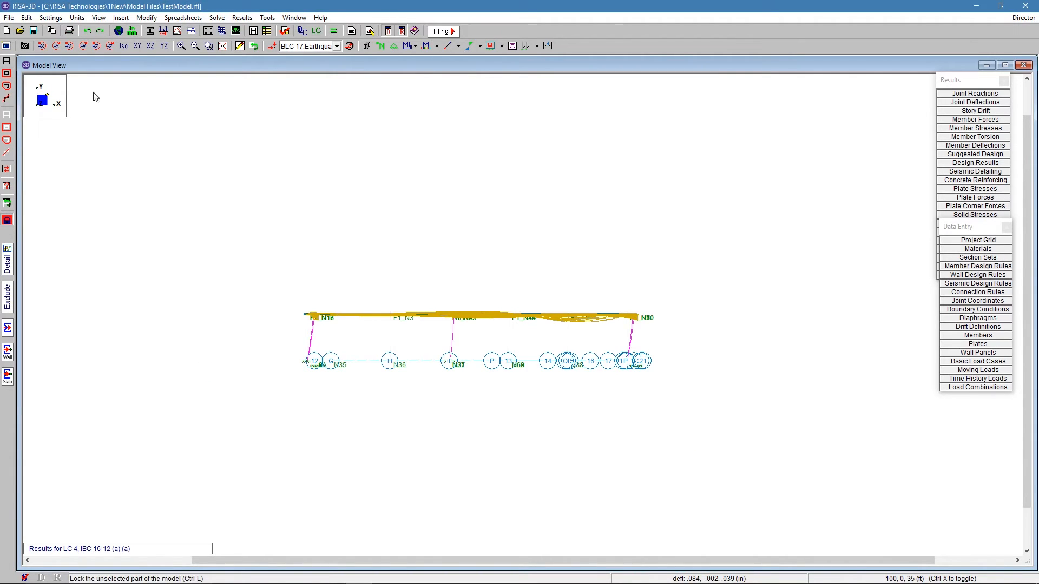
{"action": "left_click", "coordinate": [150, 45]}
- Examine the lower diaphragm's deflected mesh around the floor openings in plan and at an angle, and turn off the unselection lock
{"action": "scroll", "coordinate": [313, 493], "scroll_direction": "up", "scroll_amount": 1}
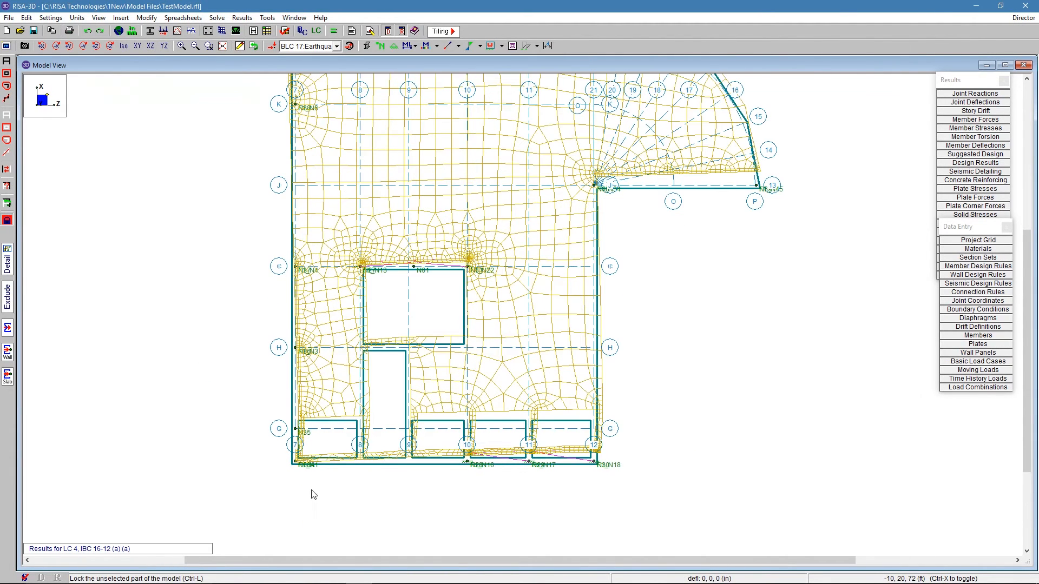
{"action": "scroll", "coordinate": [337, 496], "scroll_direction": "up", "scroll_amount": 1}
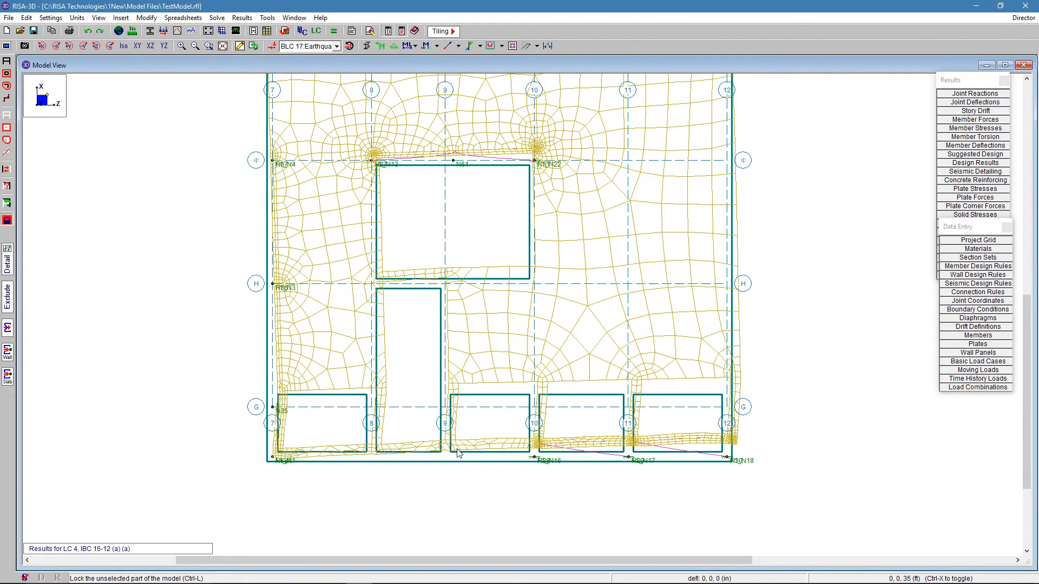
{"action": "scroll", "coordinate": [498, 478], "scroll_direction": "down", "scroll_amount": 1}
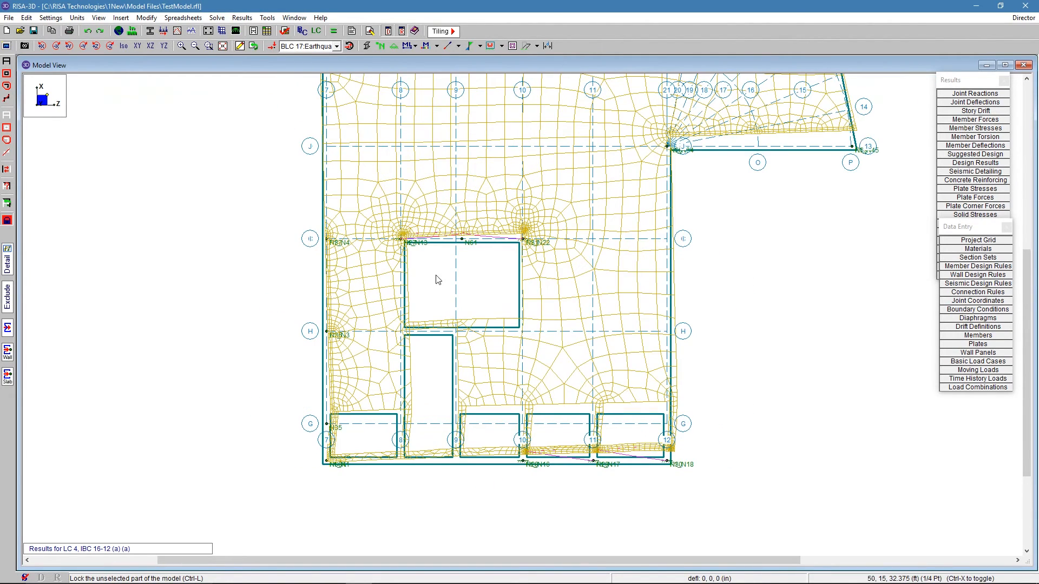
{"action": "scroll", "coordinate": [535, 452], "scroll_direction": "down", "scroll_amount": 1}
{"action": "scroll", "coordinate": [541, 407], "scroll_direction": "up", "scroll_amount": 1}
{"action": "scroll", "coordinate": [541, 407], "scroll_direction": "up", "scroll_amount": 1}
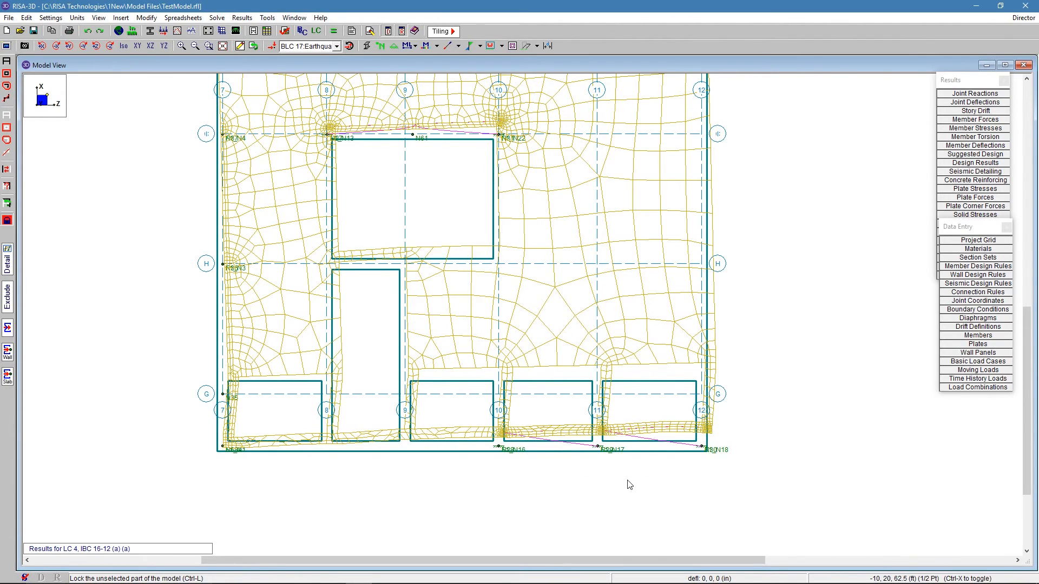
{"action": "scroll", "coordinate": [508, 487], "scroll_direction": "down", "scroll_amount": 2}
{"action": "scroll", "coordinate": [600, 482], "scroll_direction": "down", "scroll_amount": 1}
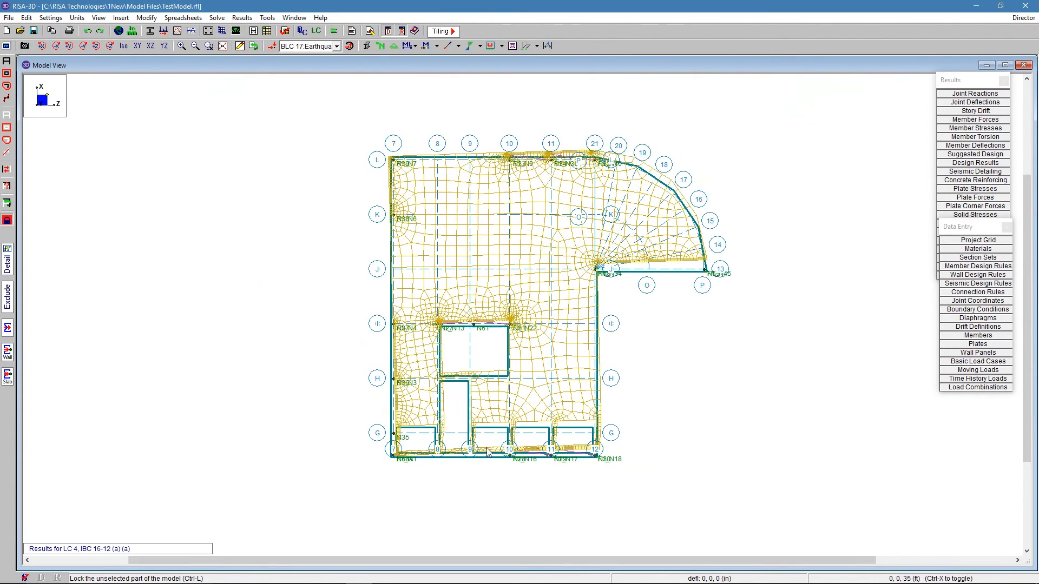
{"action": "middle_click_drag", "start_coordinate": [661, 406], "coordinate": [650, 374], "text": "shift"}
{"action": "middle_click_drag", "start_coordinate": [424, 402], "coordinate": [440, 391], "text": "shift"}
{"action": "middle_click_drag", "start_coordinate": [403, 443], "coordinate": [464, 401], "text": "shift"}
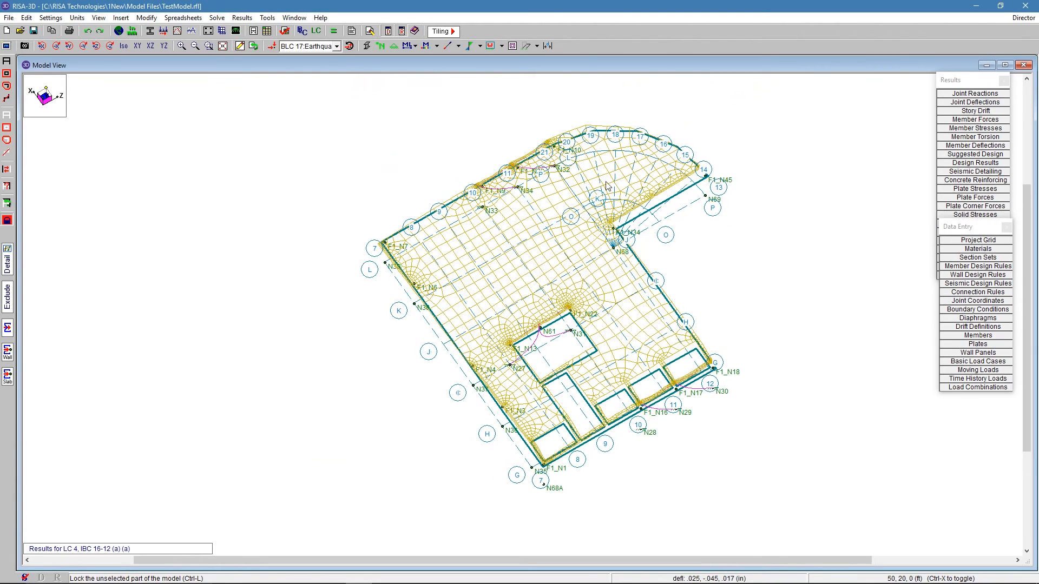
{"action": "left_click", "coordinate": [7, 221]}
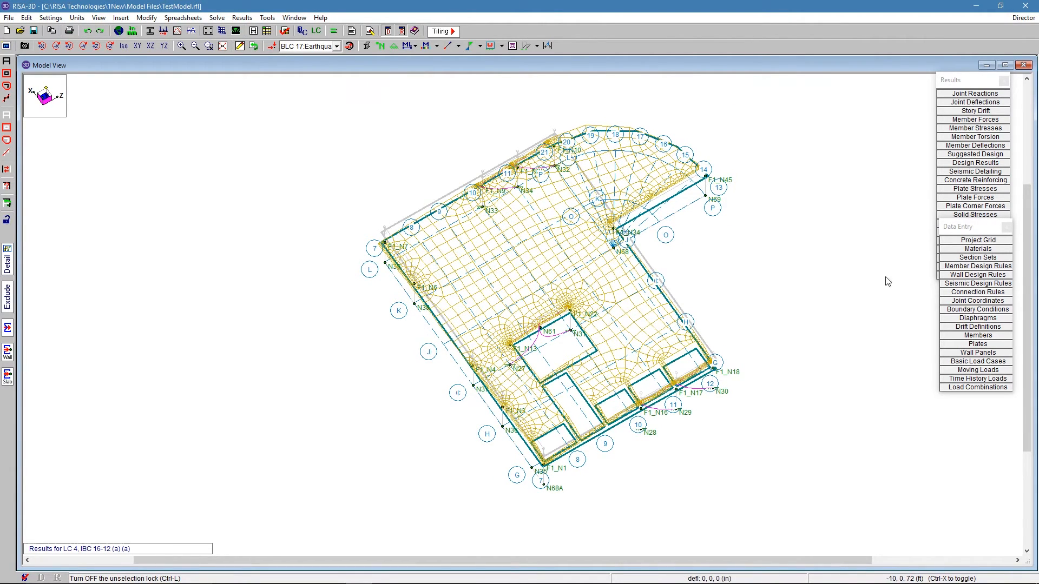
- Check the type and thickness entries in the Floor Diaphragms spreadsheet, and open the envelope joint deflection results
{"action": "left_click_drag", "start_coordinate": [969, 226], "coordinate": [963, 299]}
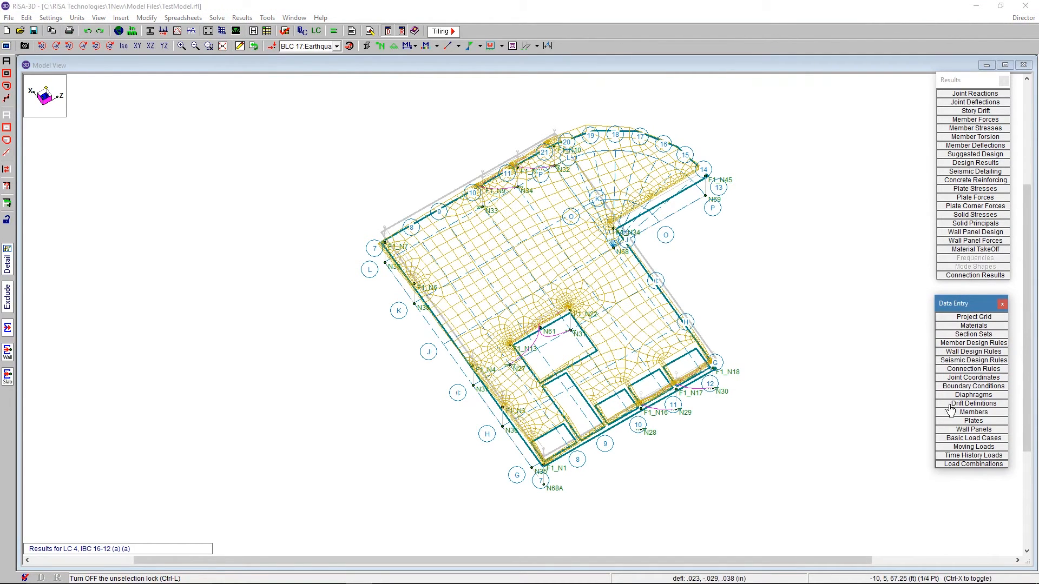
{"action": "left_click", "coordinate": [973, 395]}
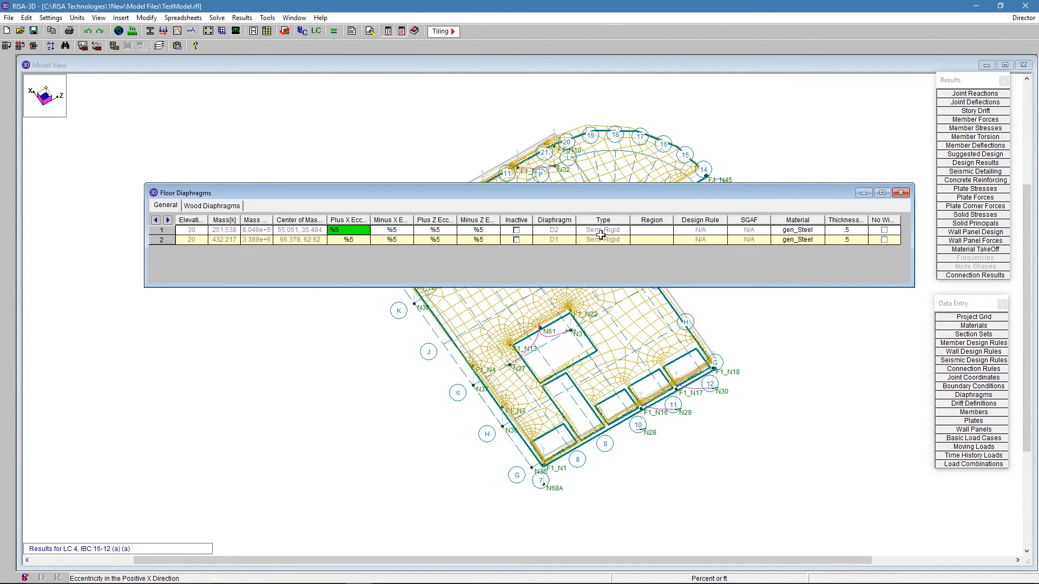
{"action": "left_click", "coordinate": [850, 436]}
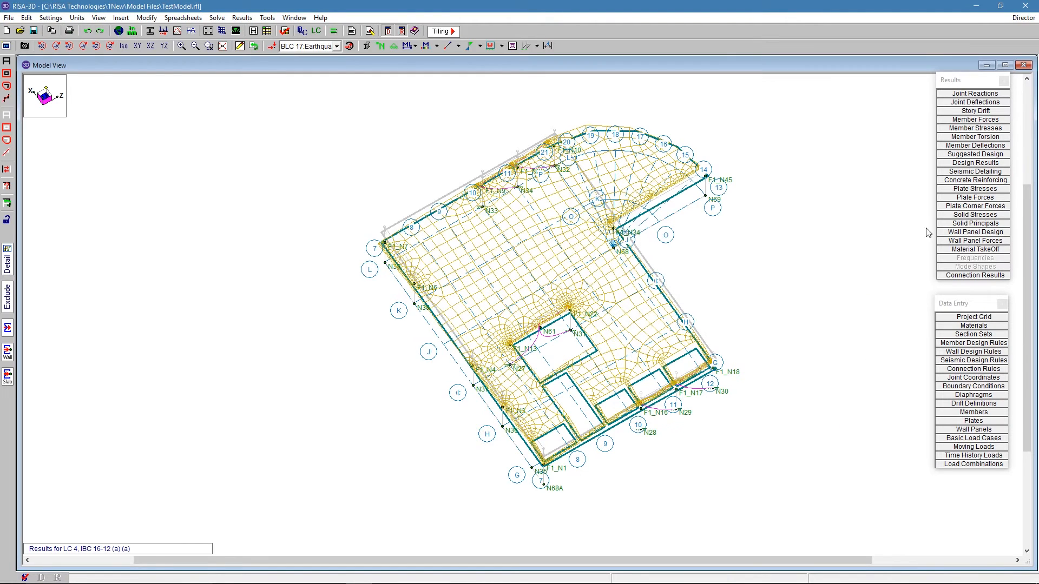
{"action": "left_click", "coordinate": [988, 104]}
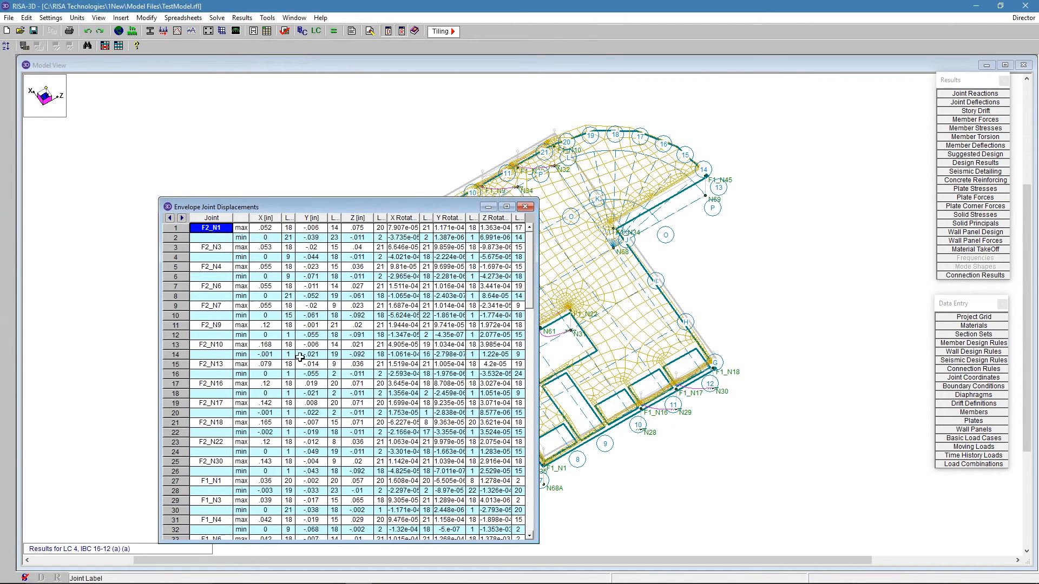
- Close the envelope joint displacements, turn off the deflected shape in the display options, and bring the whole model back into view
{"action": "left_click", "coordinate": [526, 207]}
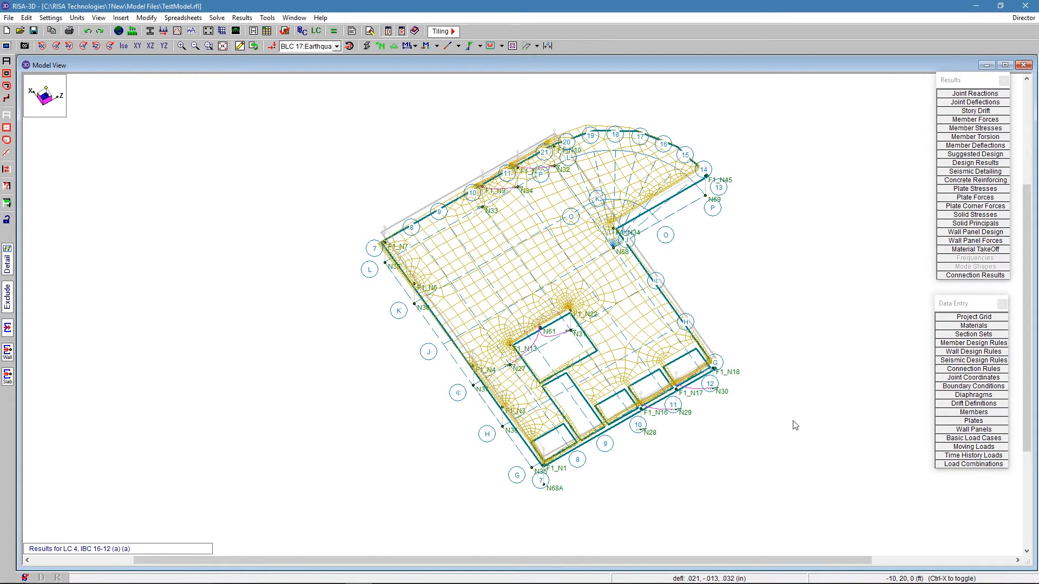
{"action": "middle_click_drag", "start_coordinate": [745, 369], "coordinate": [740, 322], "text": "ctrl"}
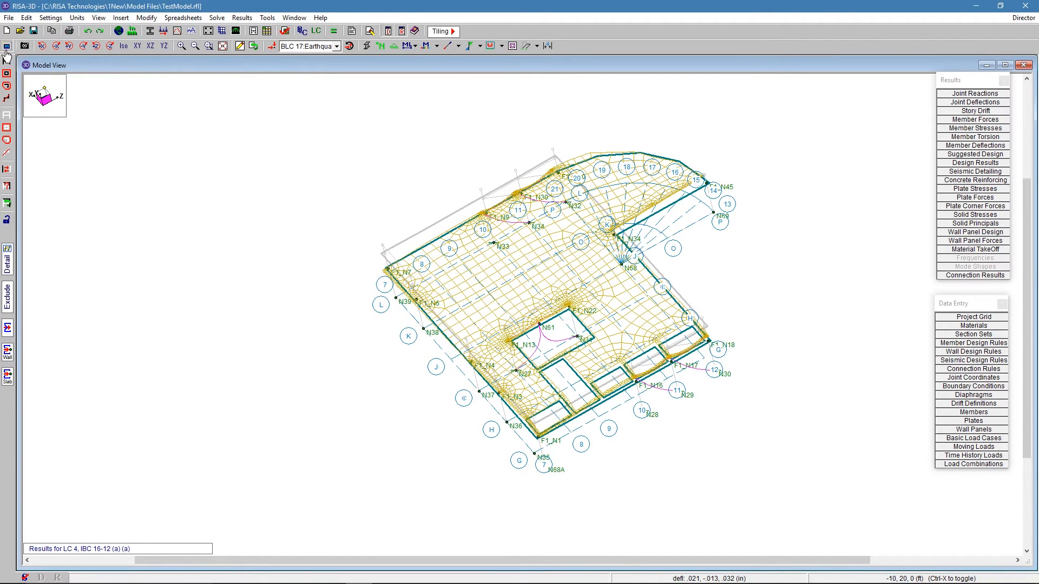
{"action": "left_click", "coordinate": [9, 45]}
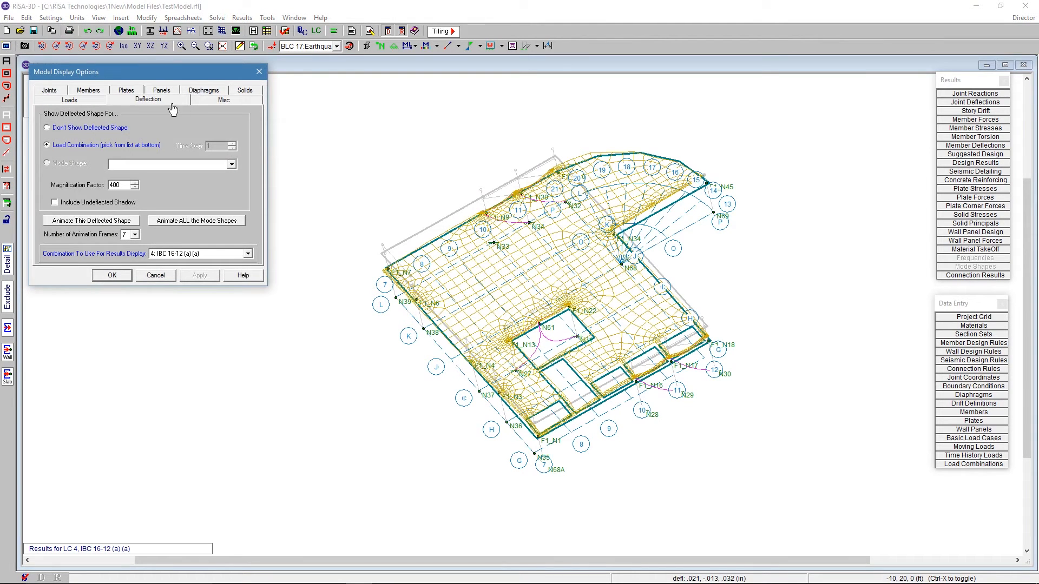
{"action": "left_click", "coordinate": [69, 128]}
{"action": "left_click", "coordinate": [104, 272]}
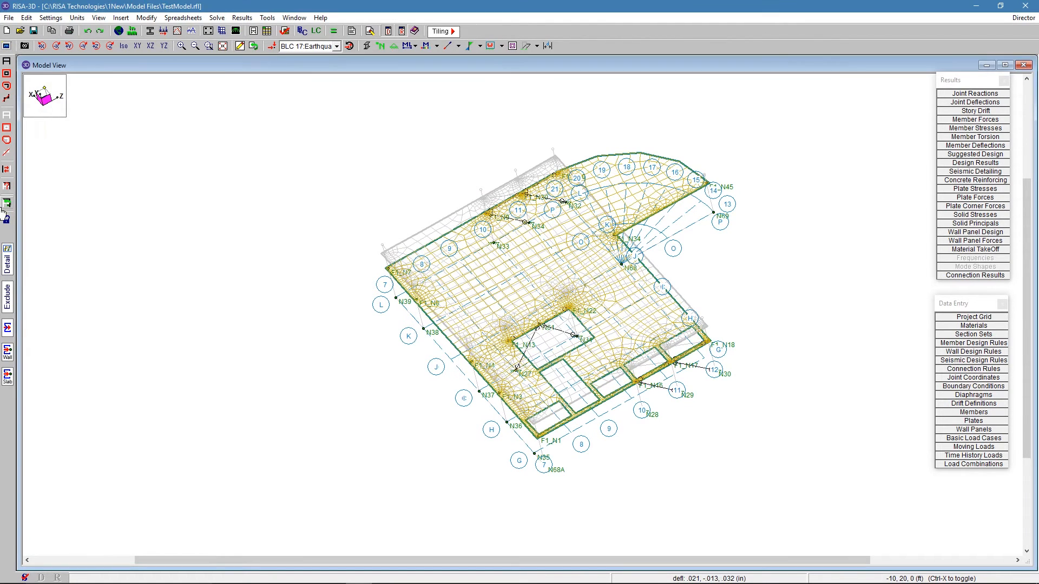
{"action": "scroll", "coordinate": [517, 323], "scroll_direction": "up", "scroll_amount": 2}
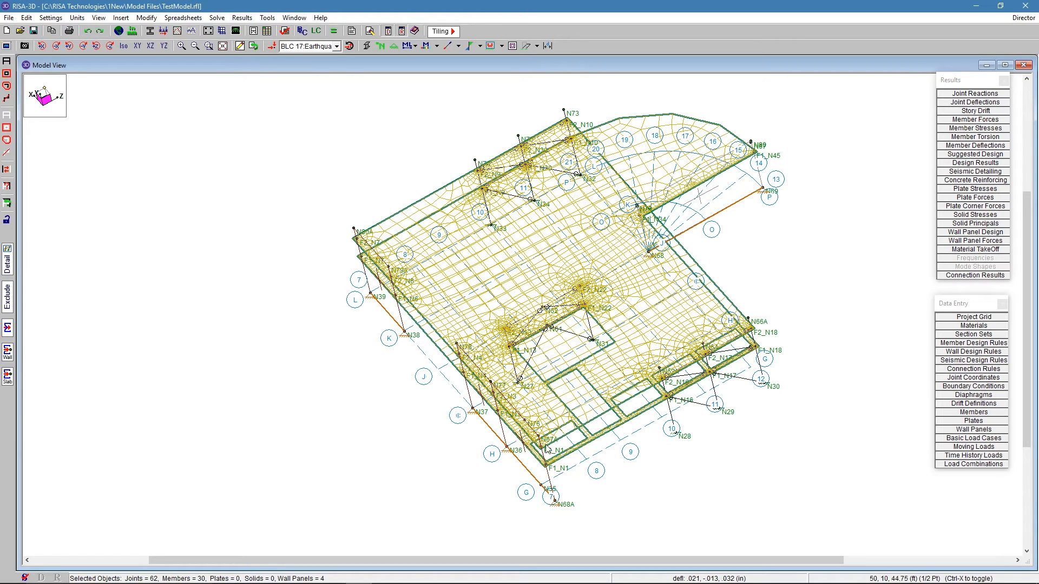
- Open the detail report for wall panel WP4 and enlarge its window to show the region and reinforcement results
{"action": "left_click", "coordinate": [7, 261]}
{"action": "left_click", "coordinate": [713, 217]}
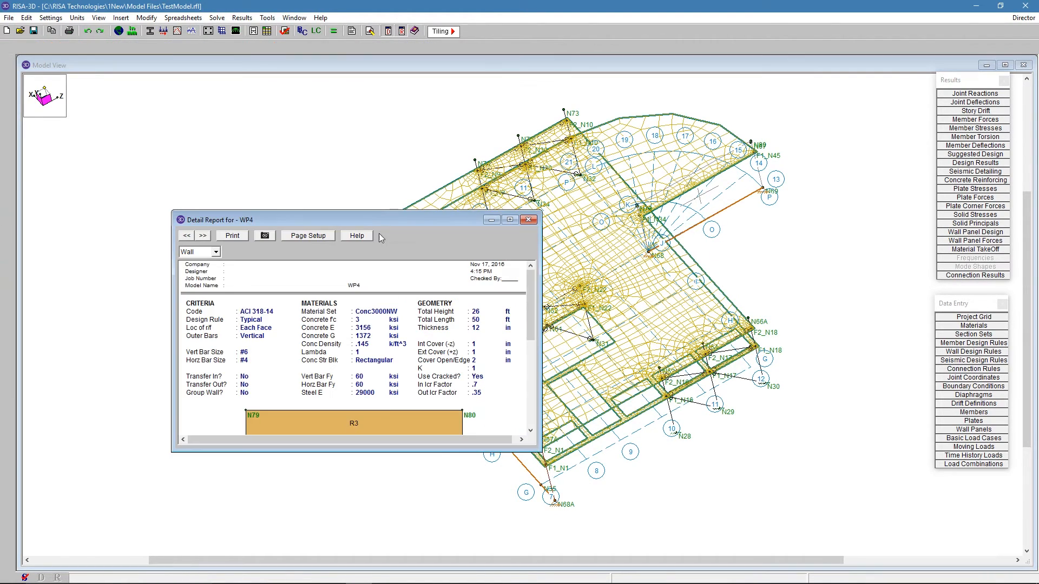
{"action": "left_click_drag", "start_coordinate": [383, 215], "coordinate": [425, 59]}
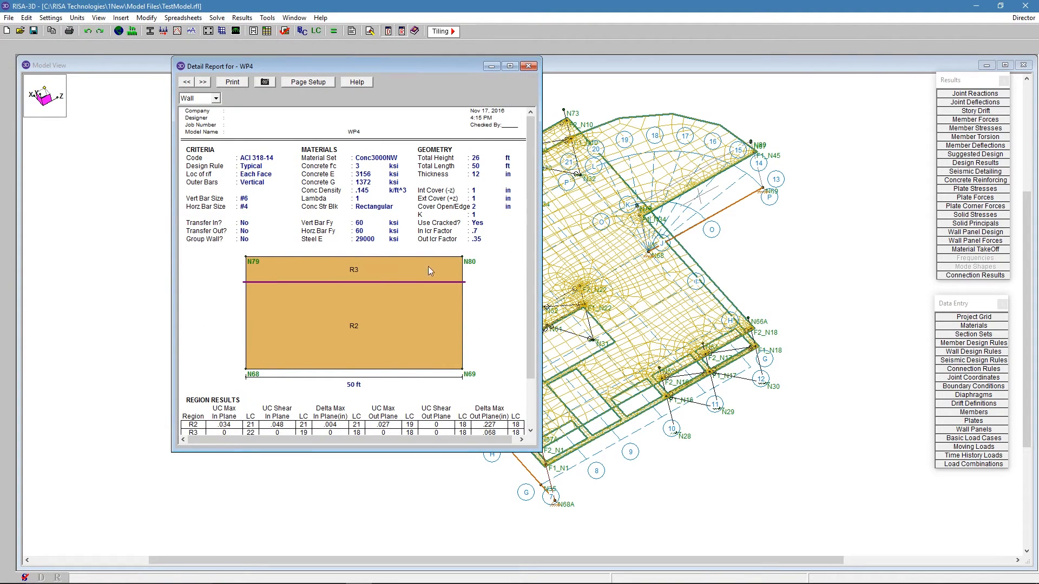
{"action": "left_click_drag", "start_coordinate": [468, 453], "coordinate": [464, 552]}
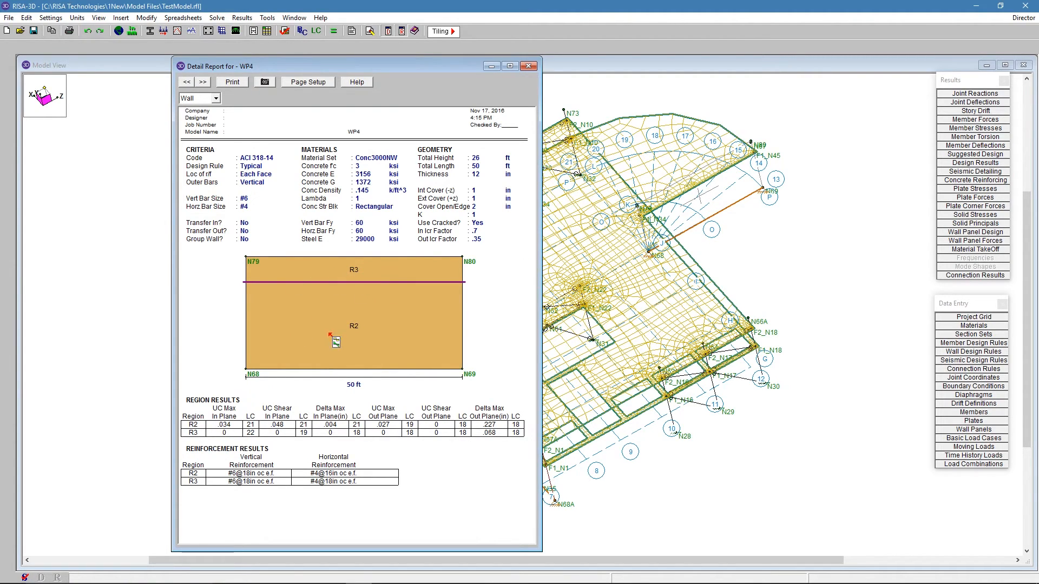
- Switch the WP4 report to region R3 and compare its in-plane and out-of-plane envelope diagrams and code checks
{"action": "left_click", "coordinate": [191, 100]}
{"action": "left_click", "coordinate": [192, 109]}
{"action": "left_click", "coordinate": [236, 102]}
{"action": "left_click", "coordinate": [237, 121]}
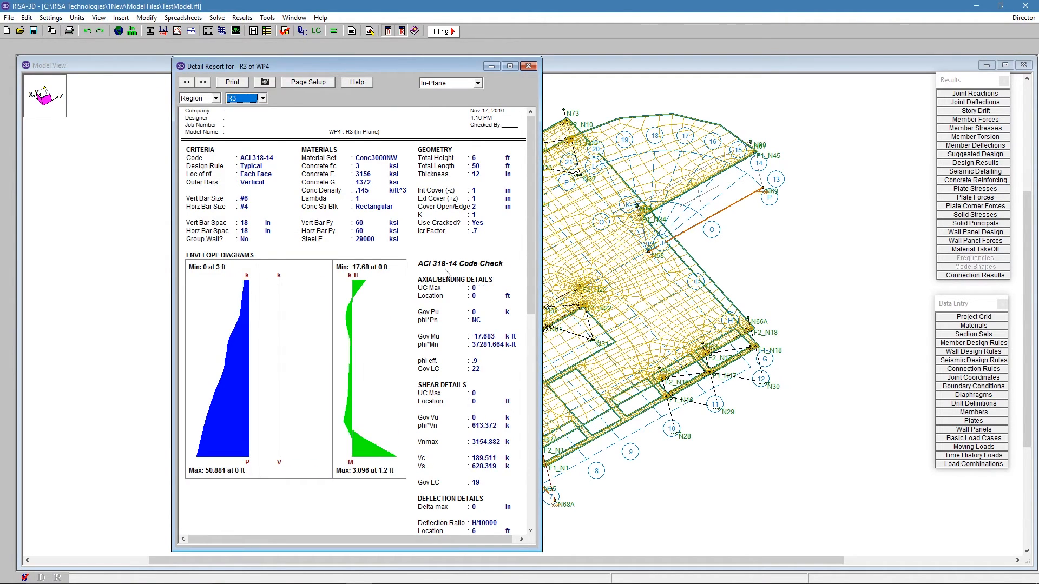
{"action": "left_click", "coordinate": [478, 83]}
{"action": "left_click", "coordinate": [453, 99]}
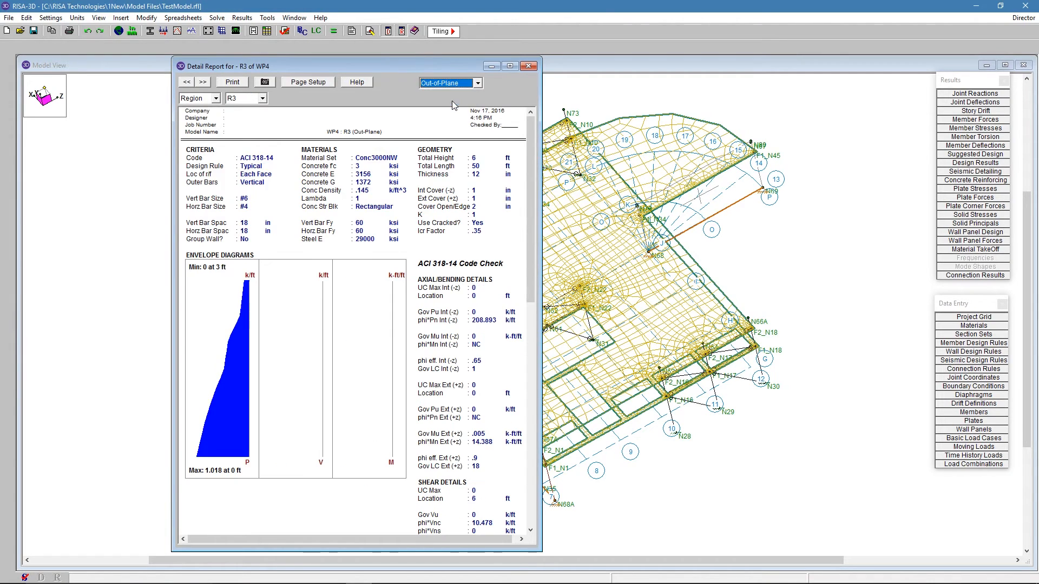
{"action": "left_click", "coordinate": [440, 86]}
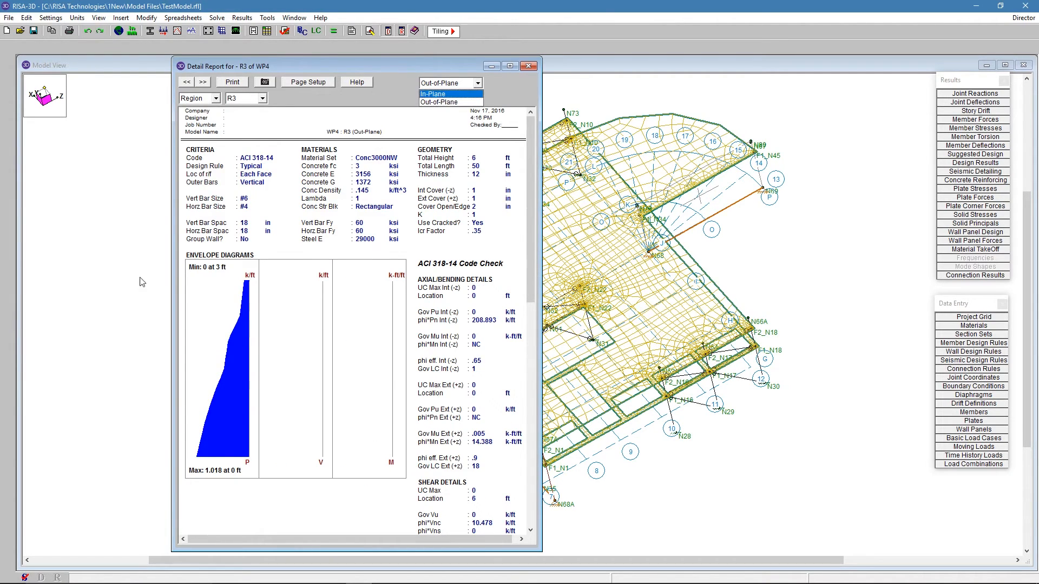
{"action": "left_click", "coordinate": [460, 94]}
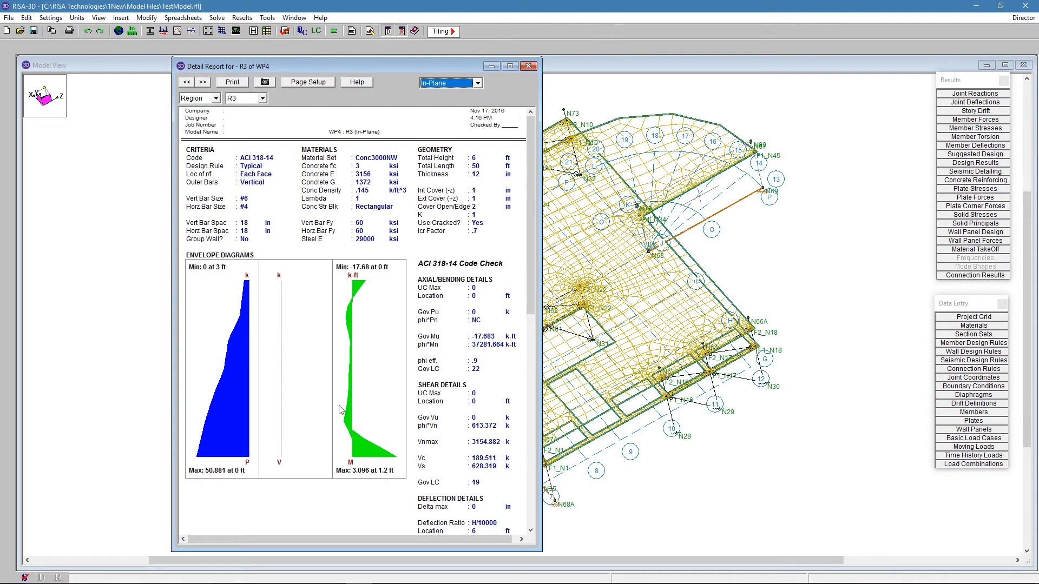
- Review the in-plane detail report of region R2 of wall panel WP4, and close the report
{"action": "left_click", "coordinate": [216, 98]}
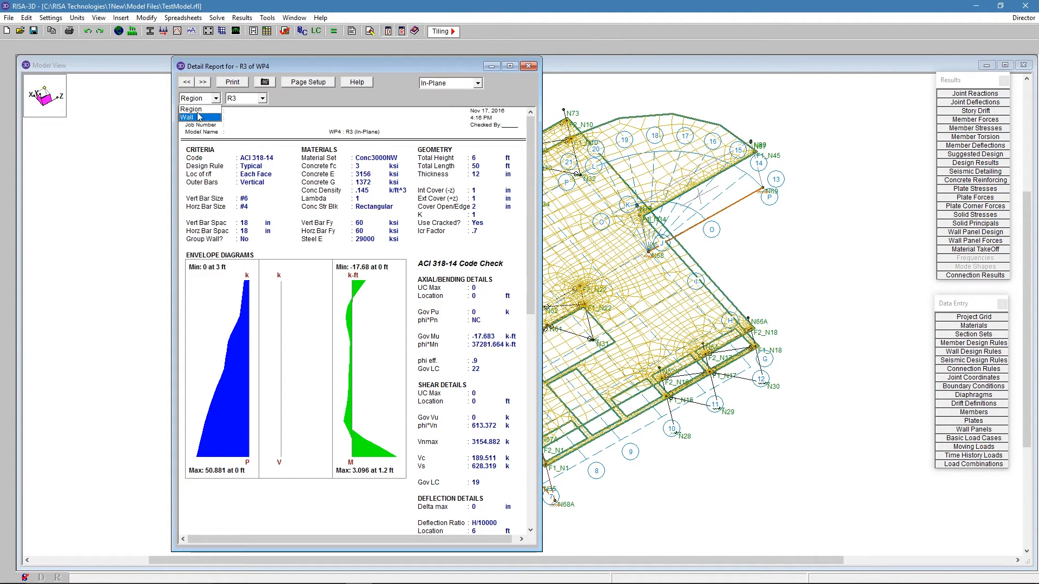
{"action": "left_click", "coordinate": [191, 109]}
{"action": "left_click", "coordinate": [244, 98]}
{"action": "left_click", "coordinate": [232, 110]}
{"action": "left_click_drag", "start_coordinate": [530, 168], "coordinate": [536, 200]}
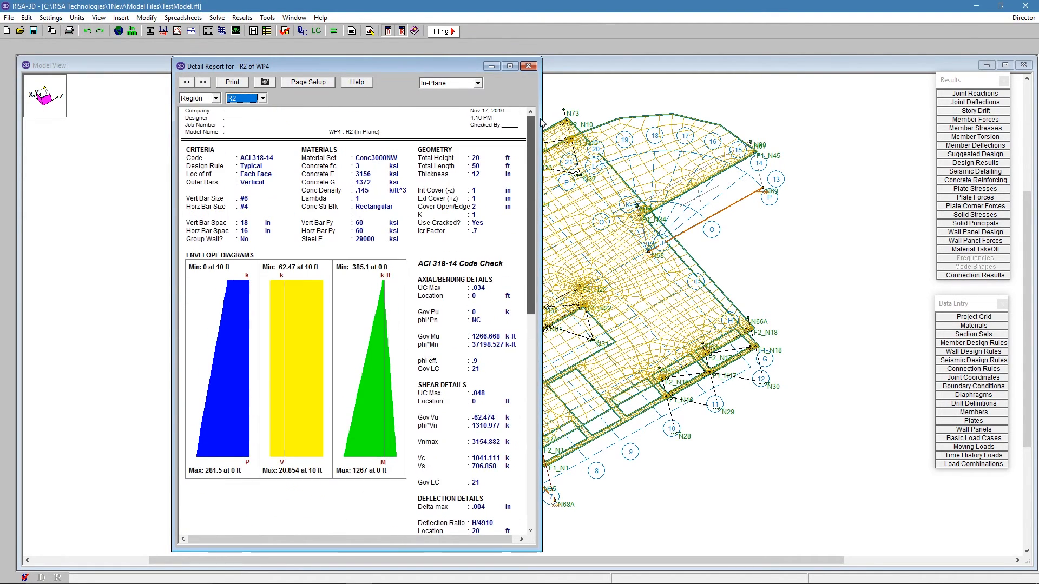
{"action": "left_click", "coordinate": [528, 66]}
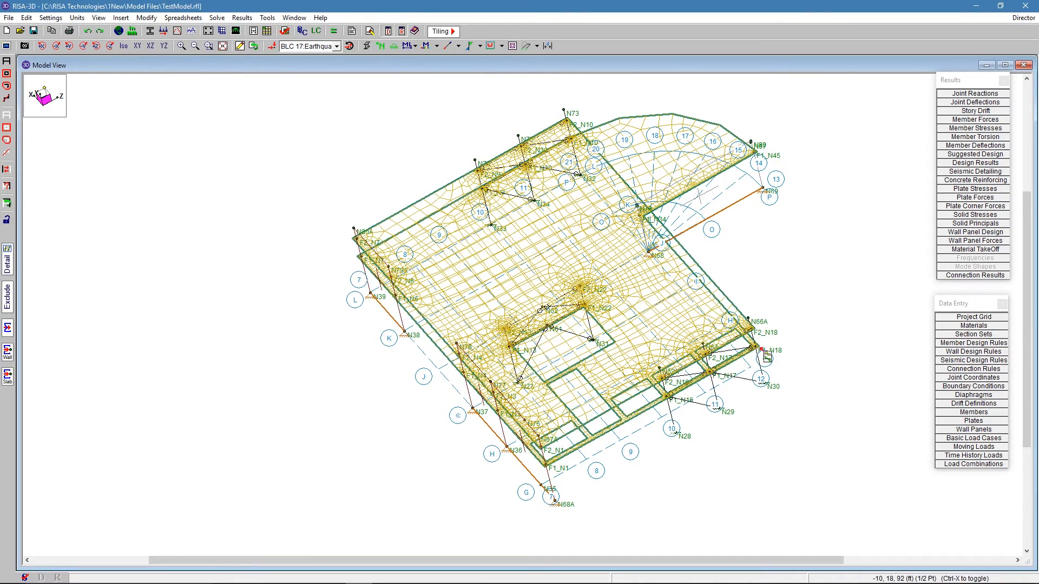
- Review the hot rolled steel code checks in the envelope design results, and close the spreadsheet
{"action": "middle_click_drag", "start_coordinate": [774, 345], "coordinate": [763, 398], "text": "shift"}
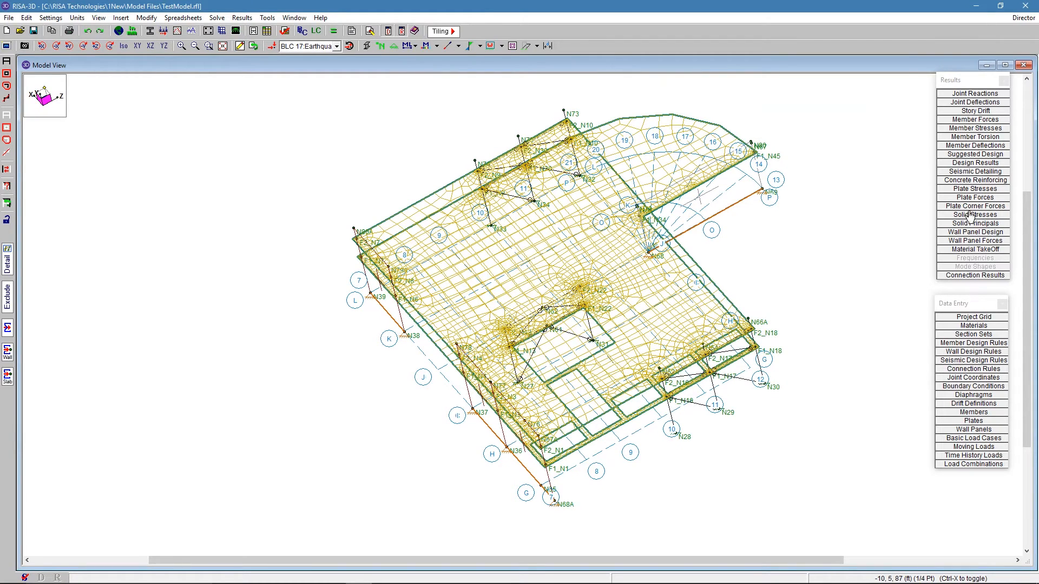
{"action": "left_click", "coordinate": [975, 163]}
{"action": "left_click_drag", "start_coordinate": [331, 263], "coordinate": [343, 362]}
{"action": "left_click", "coordinate": [362, 420]}
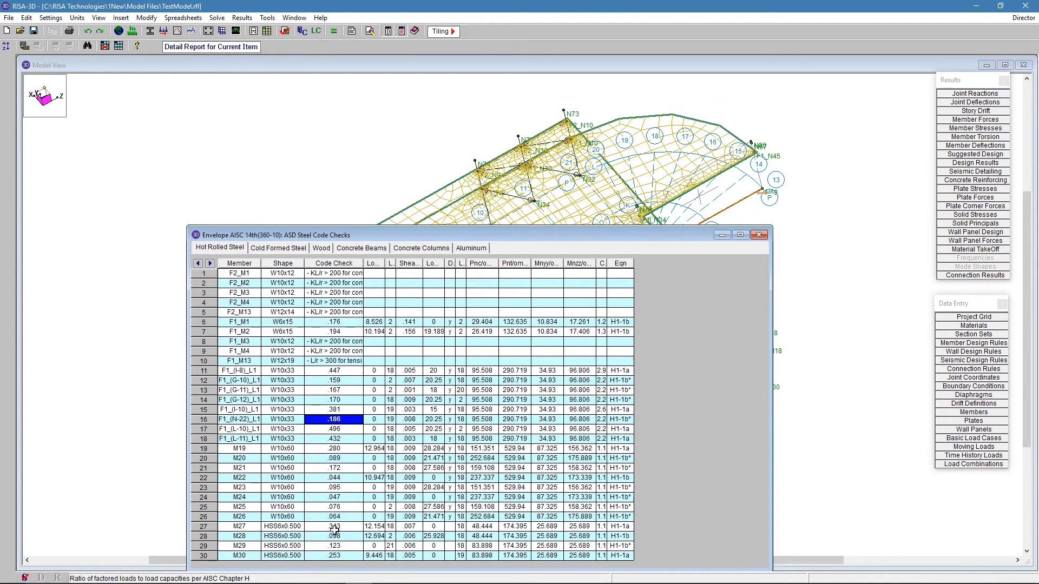
{"action": "left_click", "coordinate": [759, 234]}
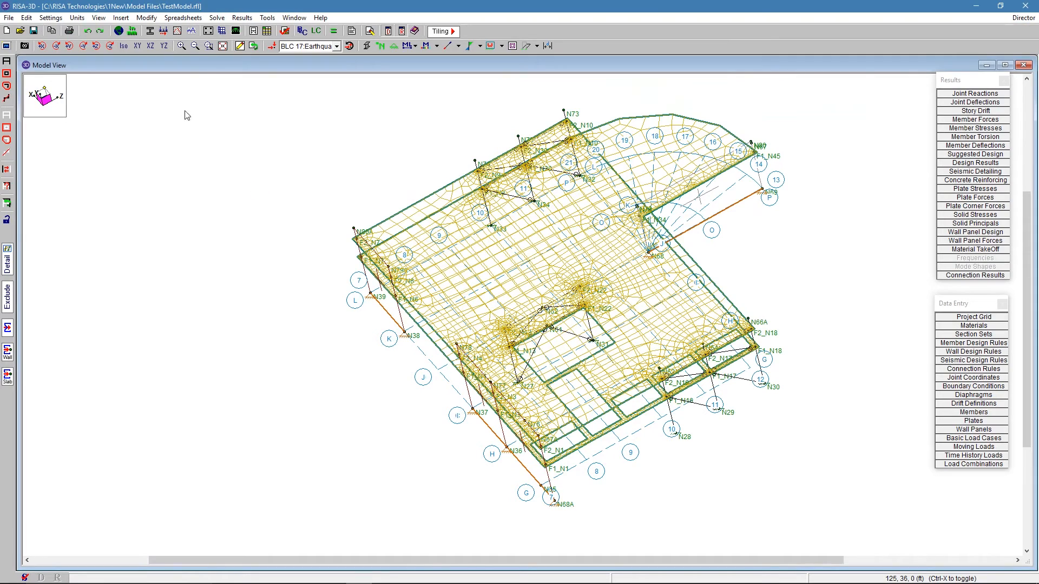
- Show the drawing tools and display the model in isometric view with fully rendered members and wall panels
{"action": "left_click", "coordinate": [239, 45]}
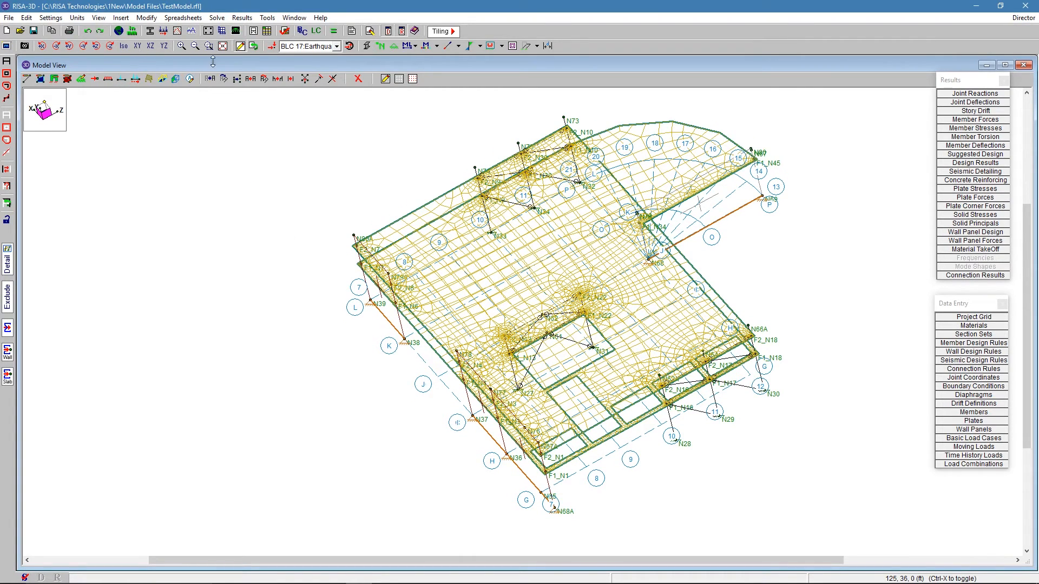
{"action": "left_click", "coordinate": [124, 47]}
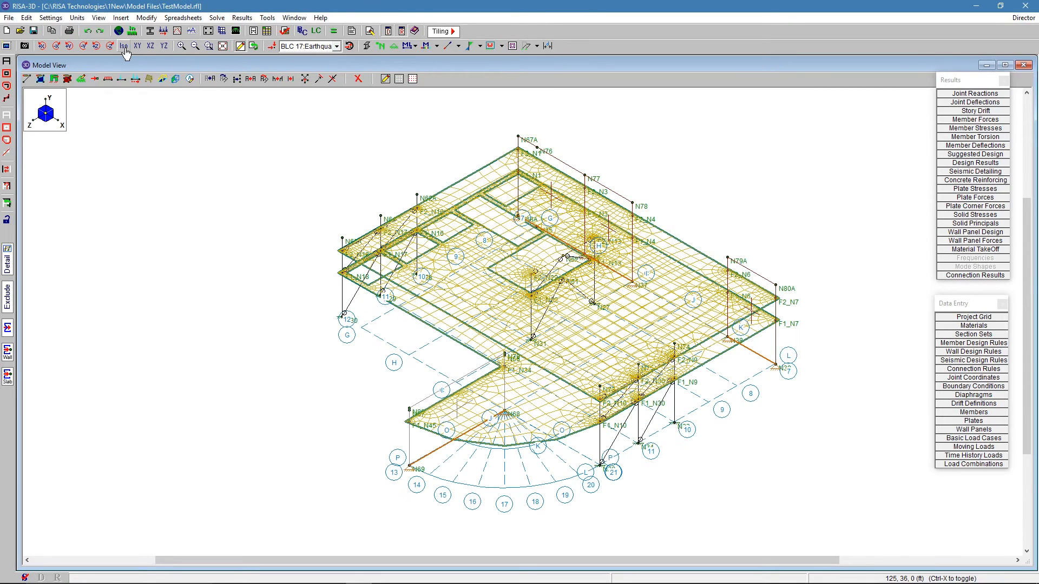
{"action": "left_click", "coordinate": [366, 47]}
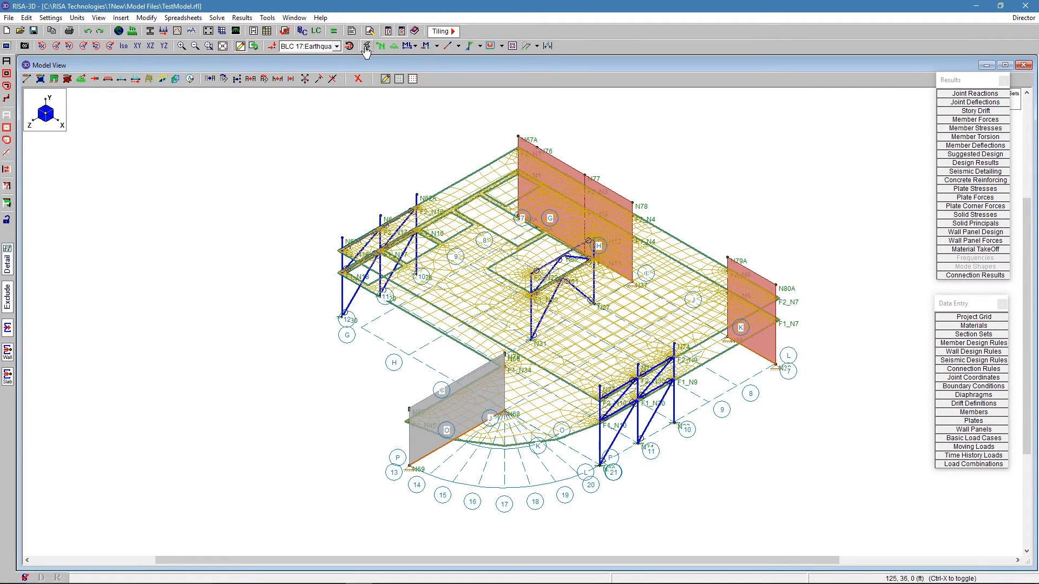
{"action": "left_click", "coordinate": [366, 47]}
- Turn off the diaphragm mesh in the model display options, keeping the diaphragms as wireframe outlines
{"action": "left_click", "coordinate": [7, 46]}
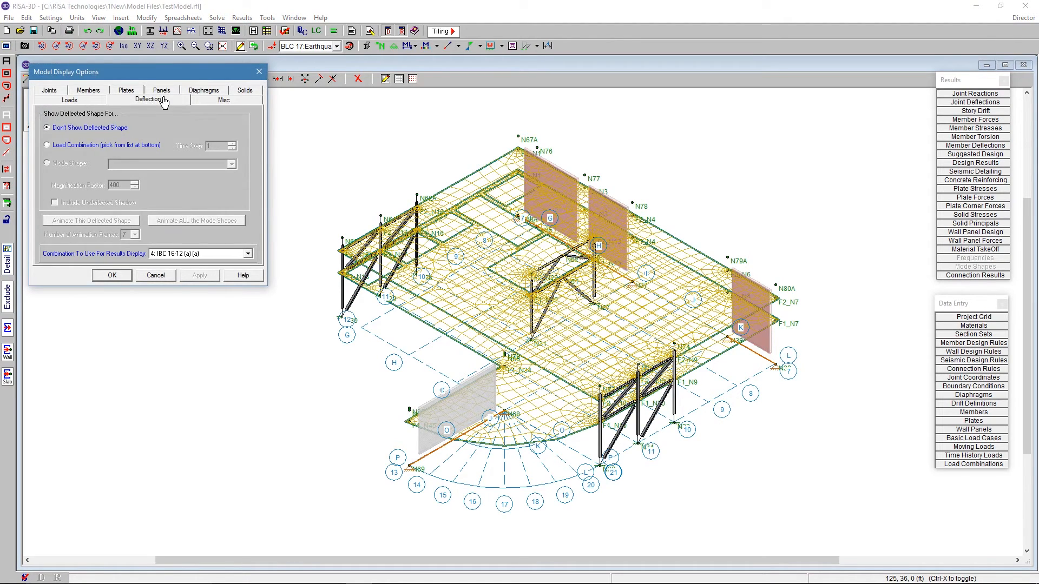
{"action": "left_click", "coordinate": [58, 102]}
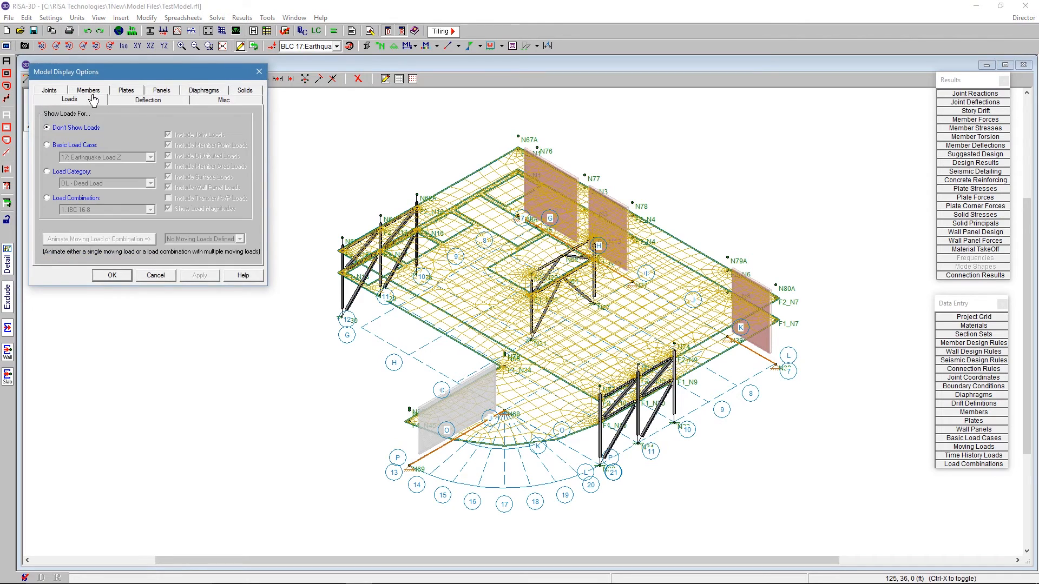
{"action": "left_click", "coordinate": [187, 92]}
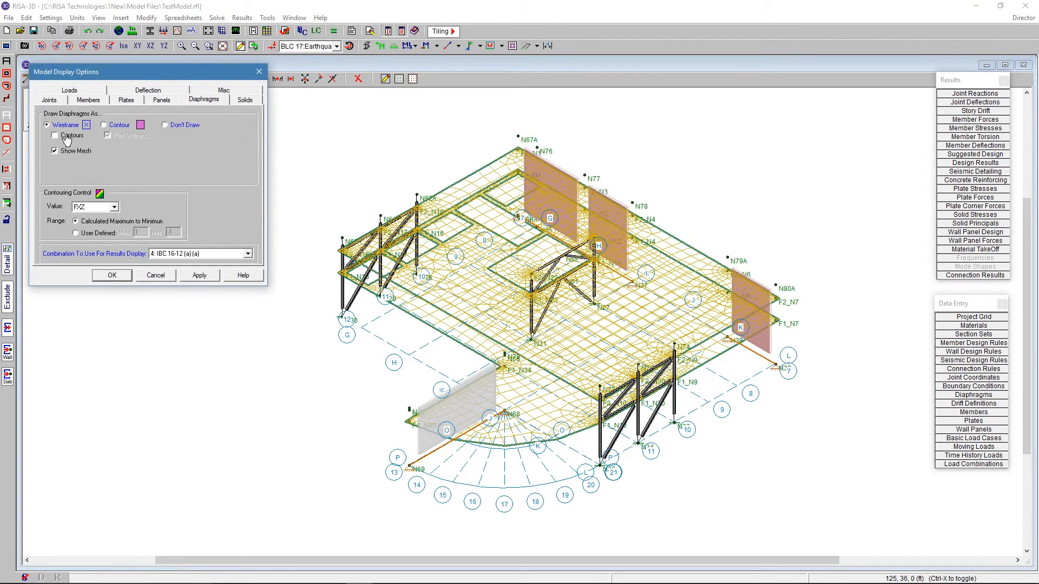
{"action": "left_click", "coordinate": [114, 277]}
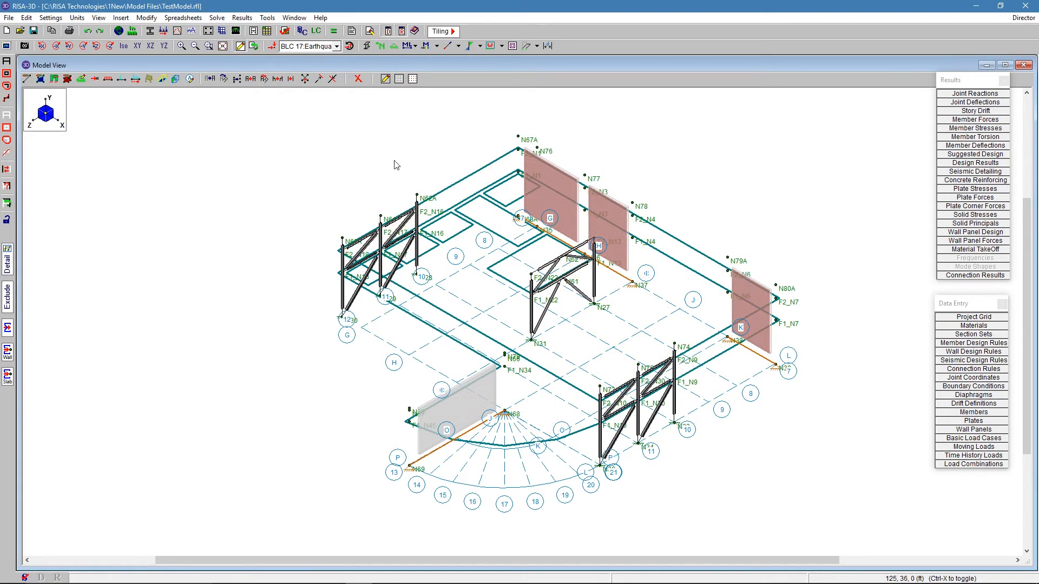
{"action": "left_click", "coordinate": [366, 47]}
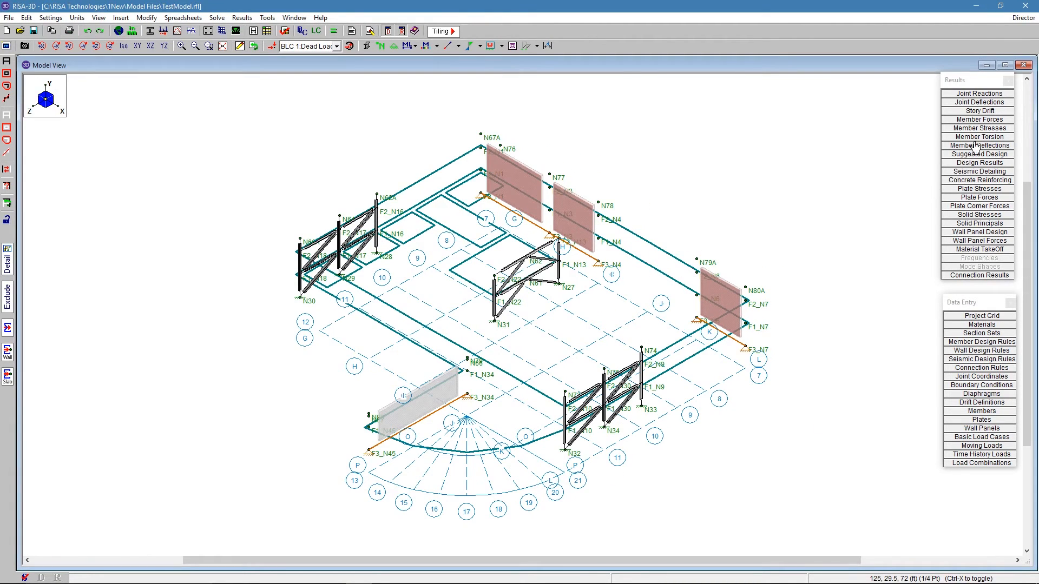
- Open the envelope story drift results, move the window off the model, and compare the Z-direction strength and service drifts
{"action": "left_click", "coordinate": [986, 112]}
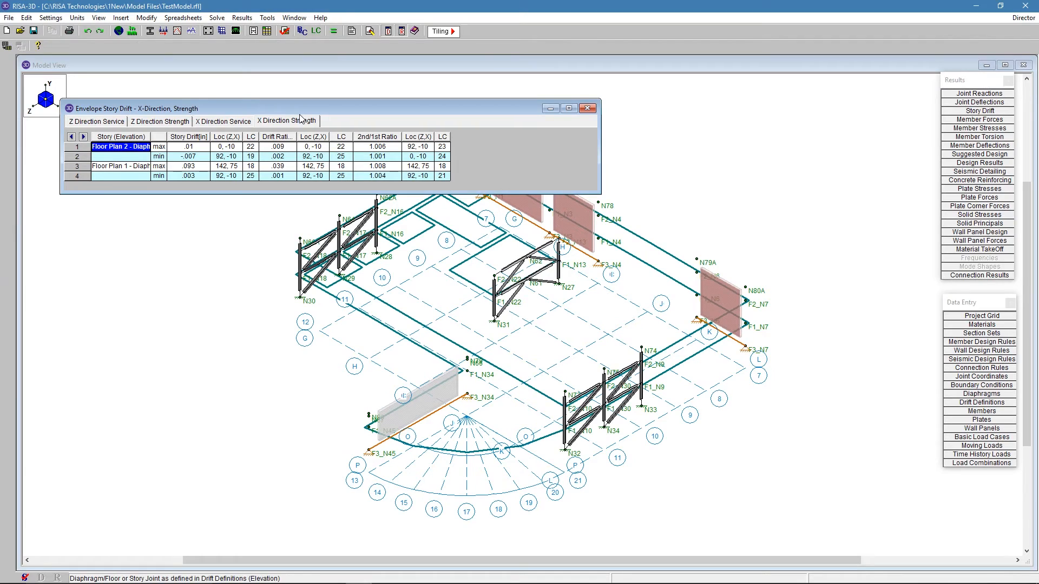
{"action": "left_click_drag", "start_coordinate": [301, 108], "coordinate": [267, 82]}
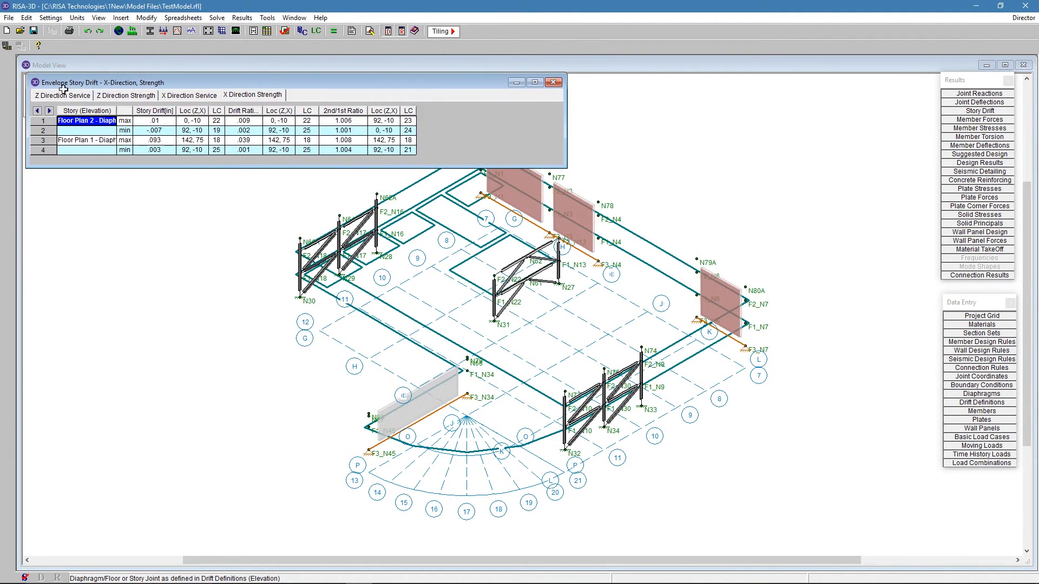
{"action": "left_click", "coordinate": [116, 97]}
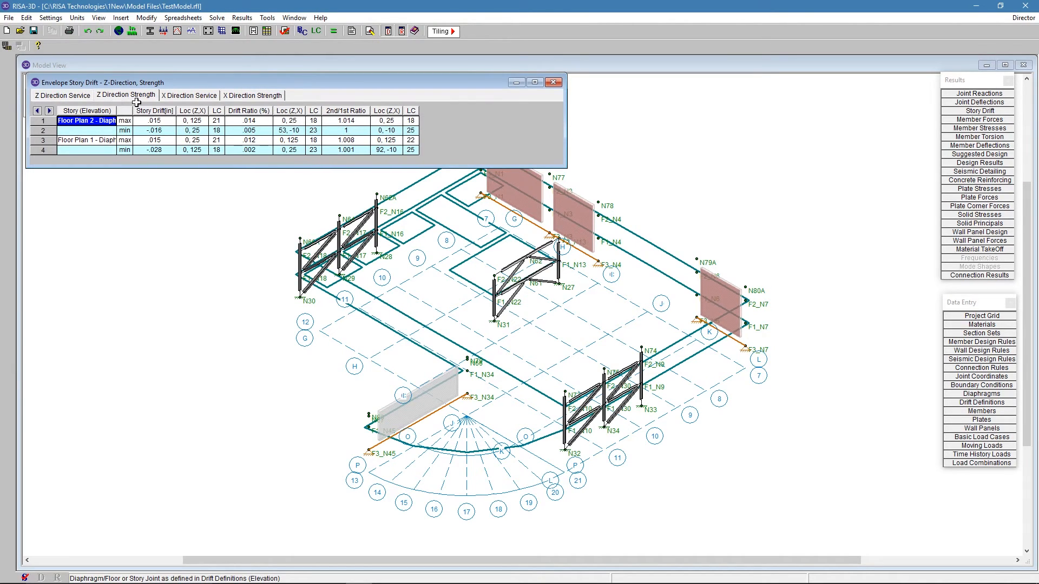
{"action": "left_click", "coordinate": [68, 98]}
{"action": "left_click", "coordinate": [145, 97]}
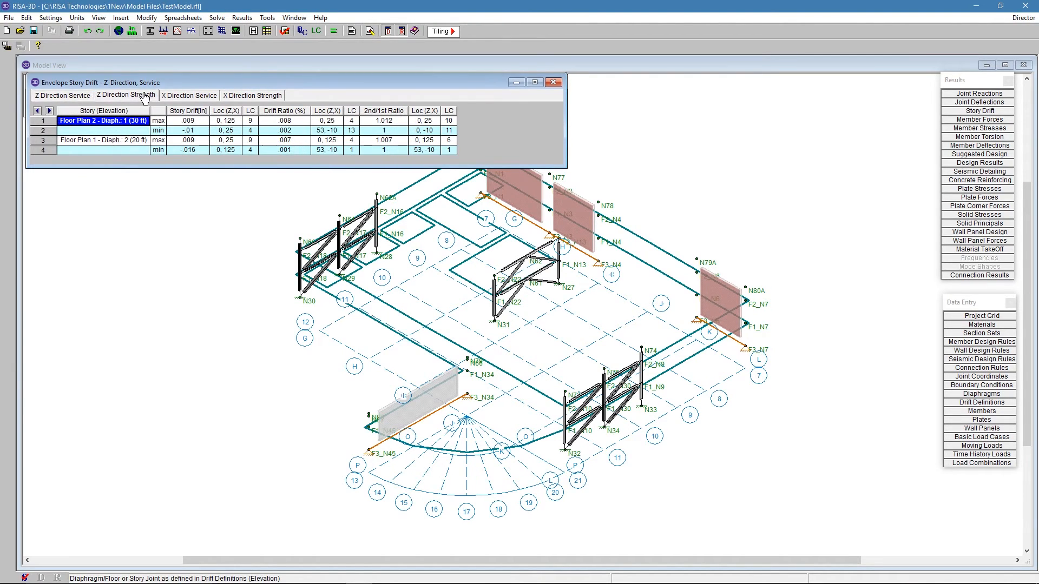
- Examine the Z-direction service story drift for Floor Plan 1 and Floor Plan 2, widening the story column to read the elevations
{"action": "left_click", "coordinate": [69, 97]}
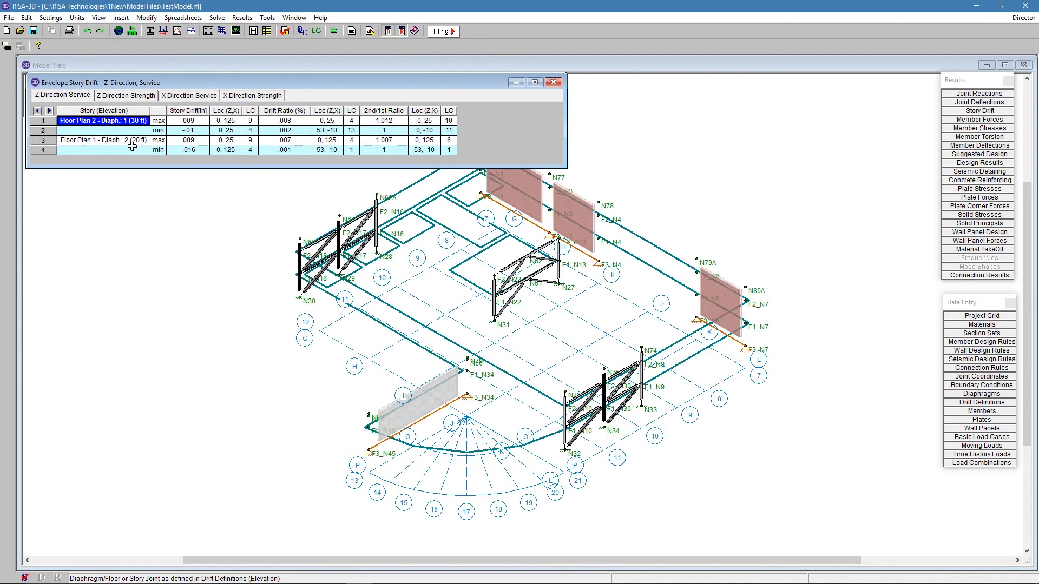
{"action": "left_click_drag", "start_coordinate": [150, 111], "coordinate": [162, 110]}
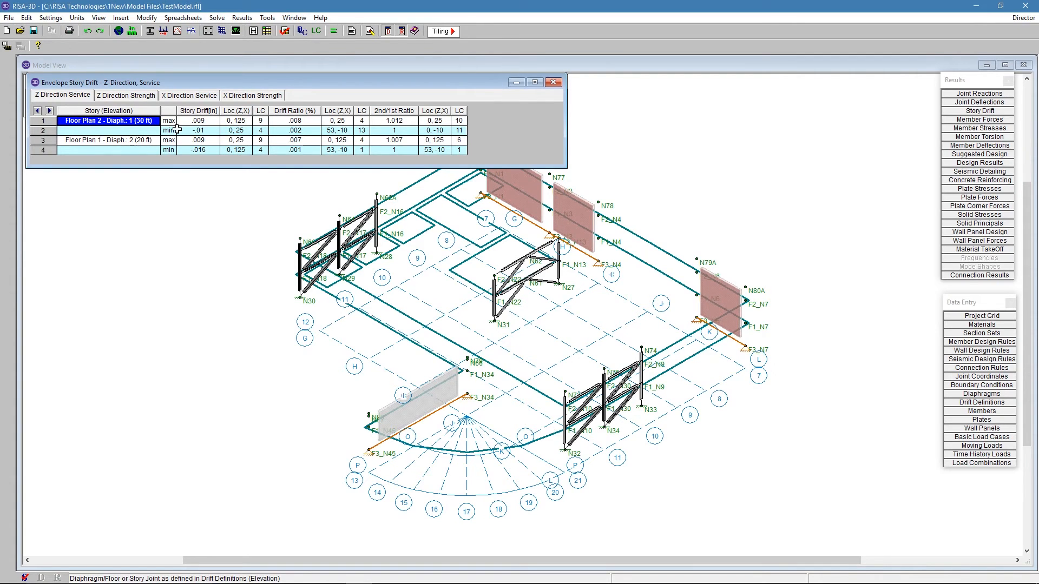
{"action": "left_click", "coordinate": [126, 140]}
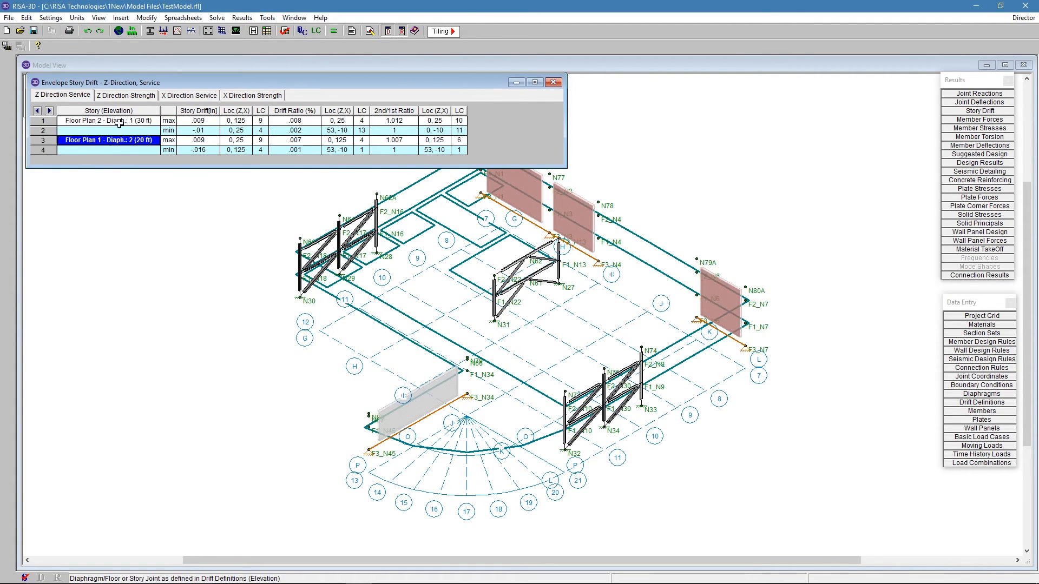
{"action": "left_click", "coordinate": [118, 121]}
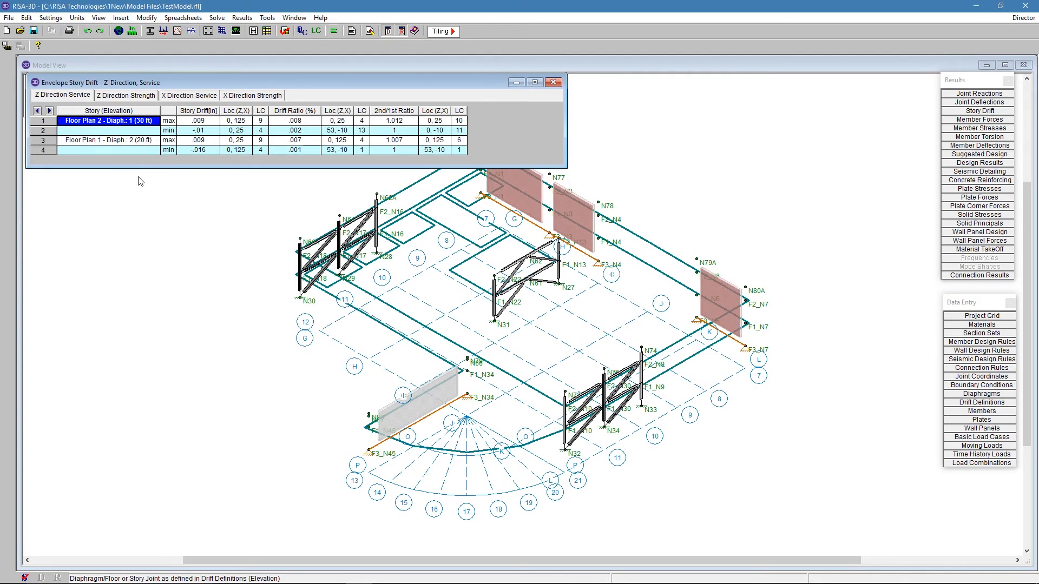
{"action": "left_click", "coordinate": [209, 122]}
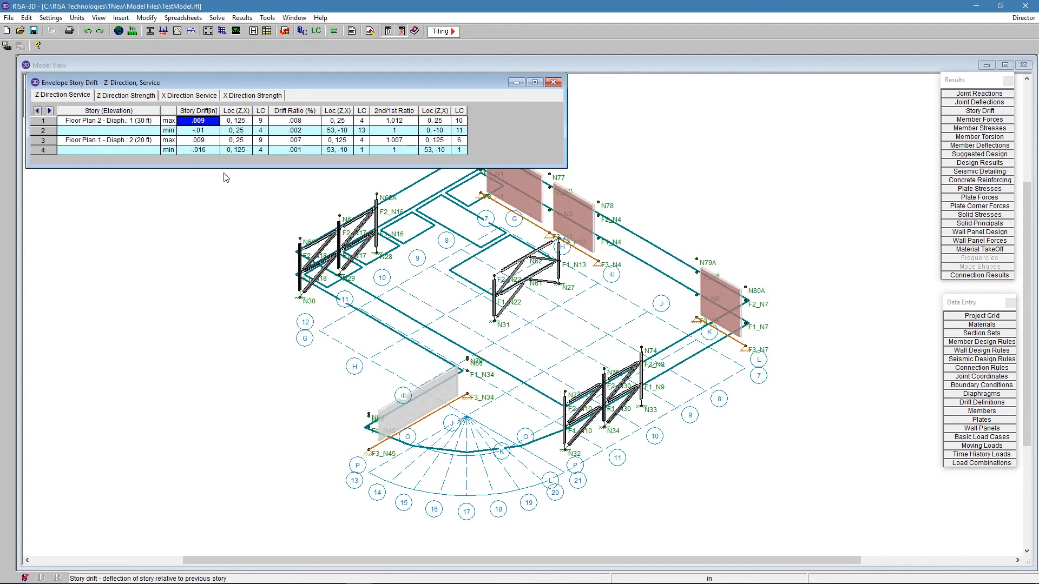
- Examine Floor Plan 2's maximum Z-direction service story drift, its governing load combination and its drift ratio
{"action": "left_click", "coordinate": [248, 122]}
{"action": "left_click", "coordinate": [259, 120]}
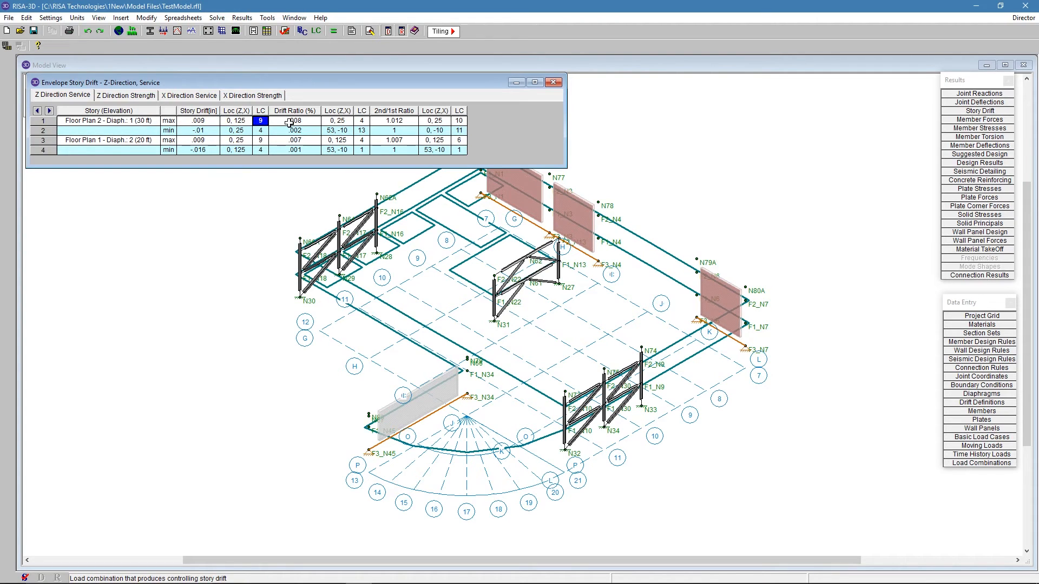
{"action": "left_click", "coordinate": [288, 122]}
{"action": "left_click", "coordinate": [208, 122]}
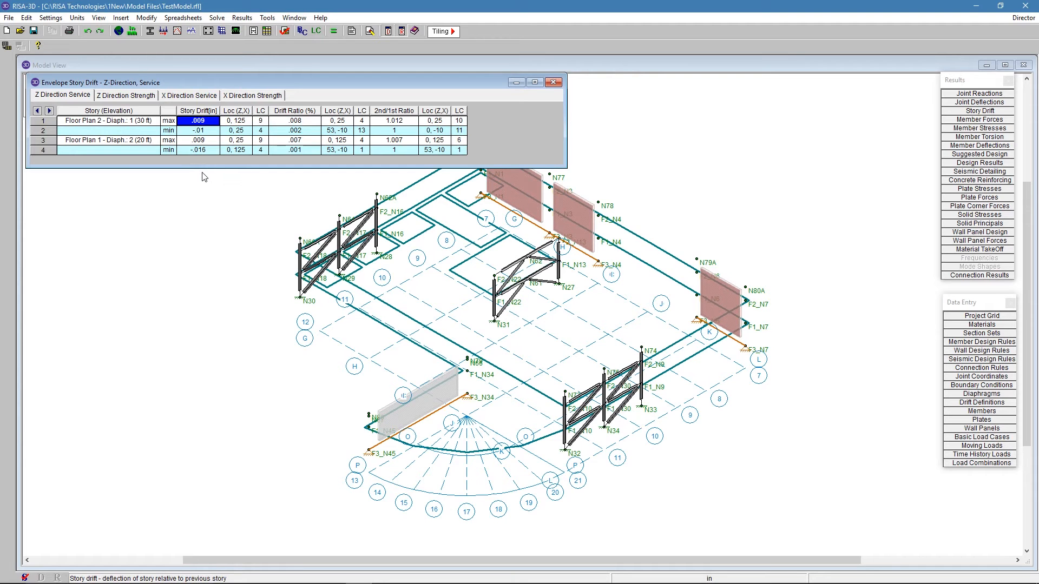
- Open the help topic on drift results and read how story drift and drift ratio are calculated, enlarging the help window
{"action": "key", "text": "F1"}
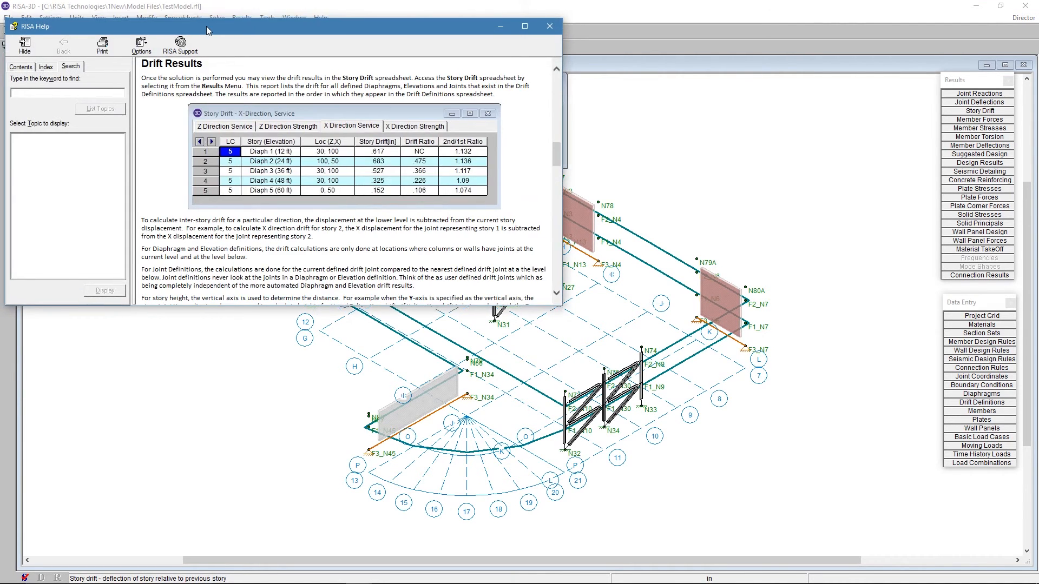
{"action": "left_click_drag", "start_coordinate": [247, 176], "coordinate": [228, 173]}
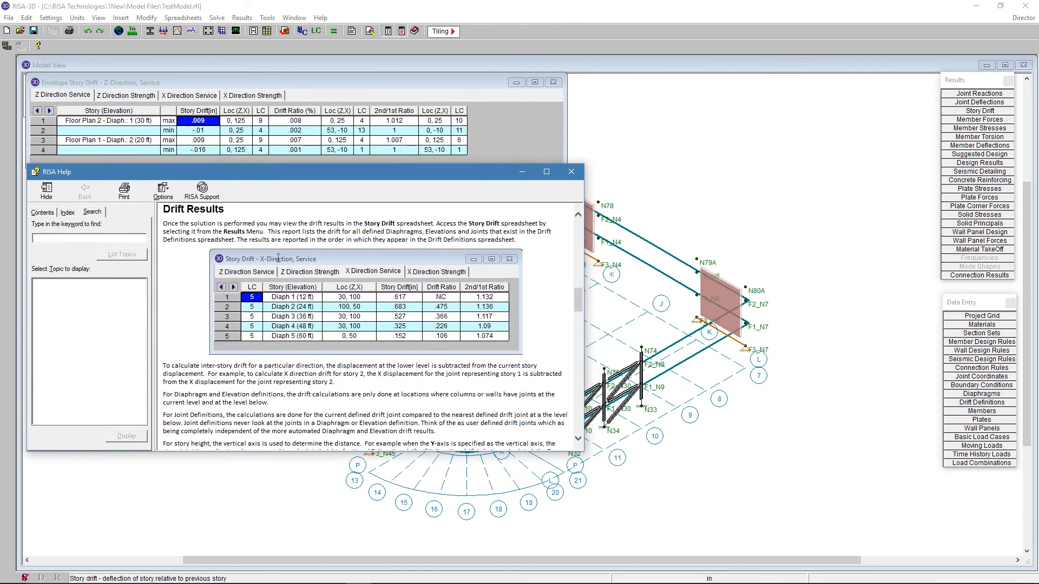
{"action": "left_click_drag", "start_coordinate": [164, 209], "coordinate": [227, 210]}
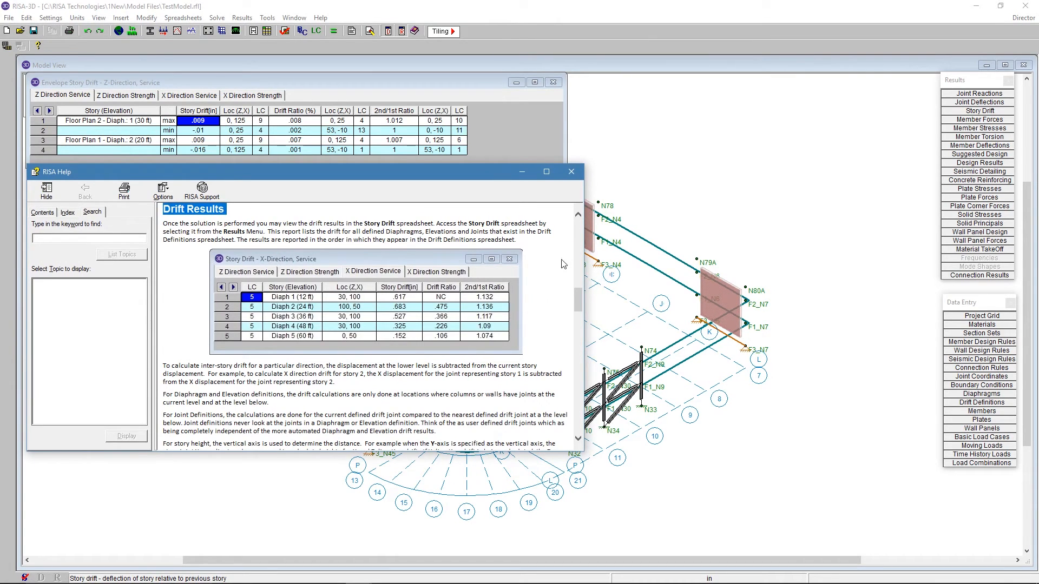
{"action": "left_click_drag", "start_coordinate": [579, 302], "coordinate": [583, 337]}
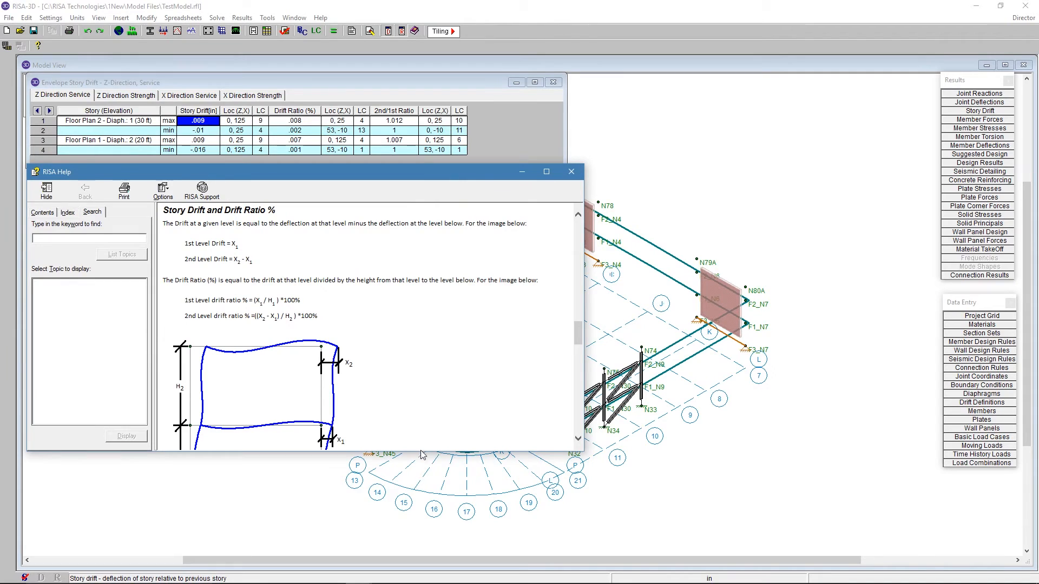
{"action": "left_click_drag", "start_coordinate": [421, 453], "coordinate": [421, 582]}
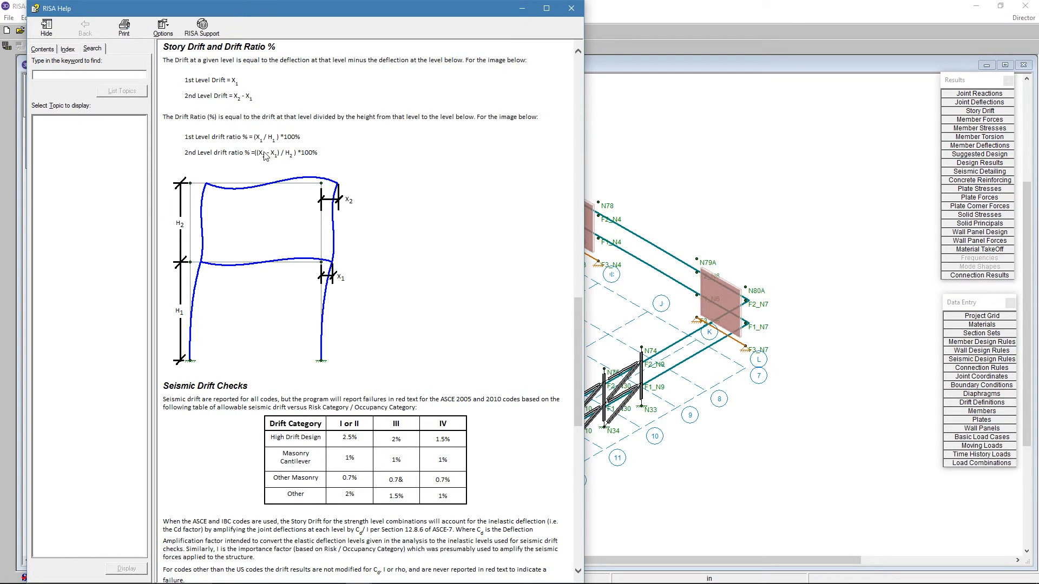
- Uncover the drift results and examine the Z-direction strength drift ratio and story drift values for both floor plans
{"action": "left_click_drag", "start_coordinate": [279, 14], "coordinate": [284, 203]}
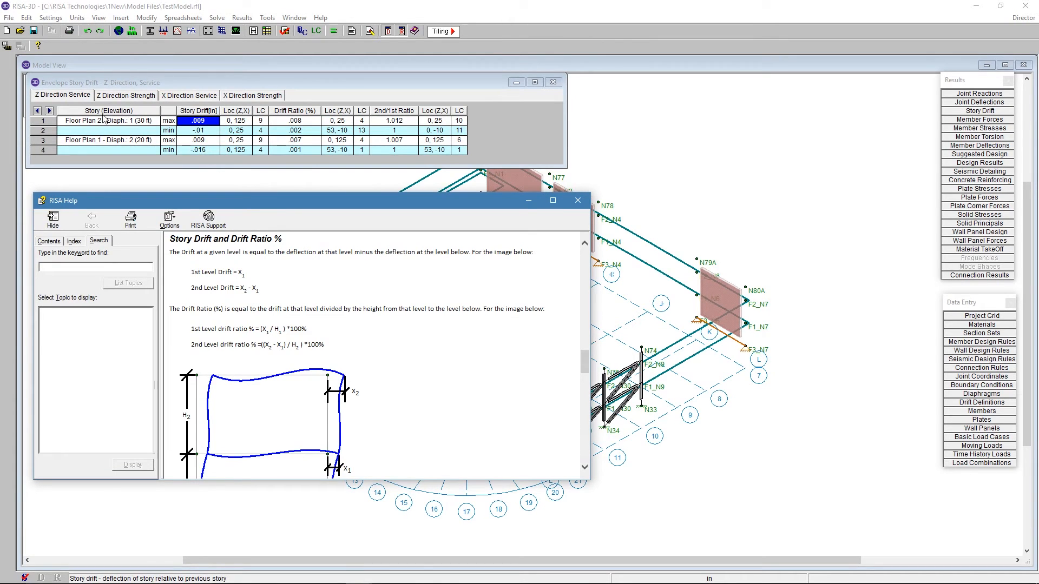
{"action": "left_click", "coordinate": [107, 97]}
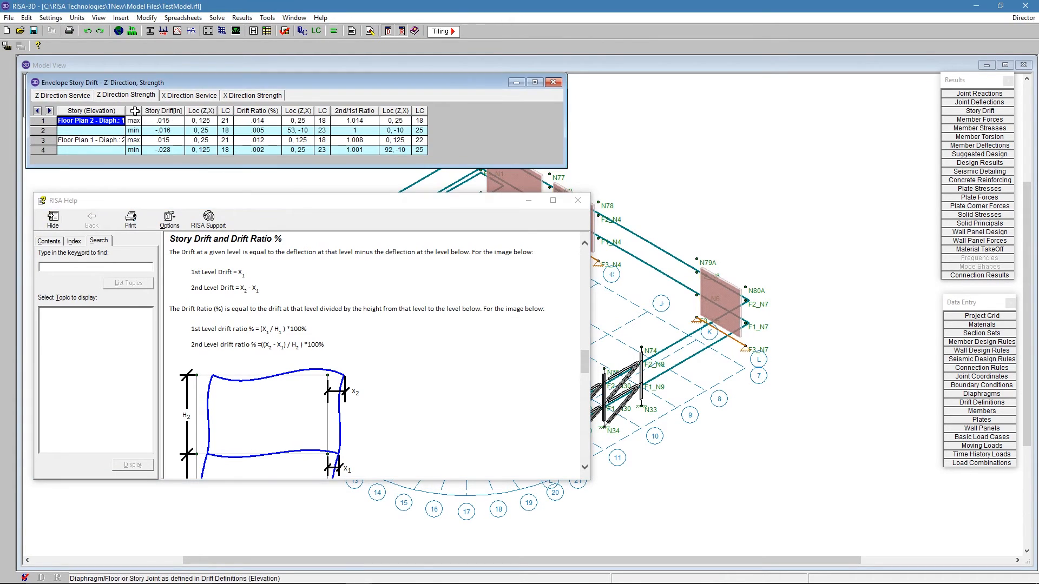
{"action": "left_click", "coordinate": [256, 121]}
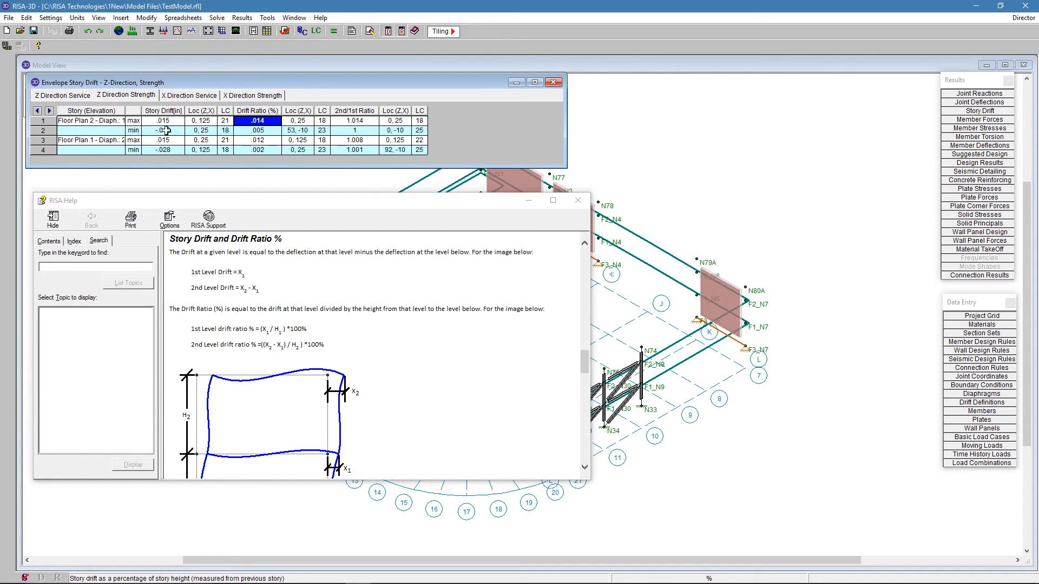
{"action": "left_click_drag", "start_coordinate": [164, 121], "coordinate": [163, 154]}
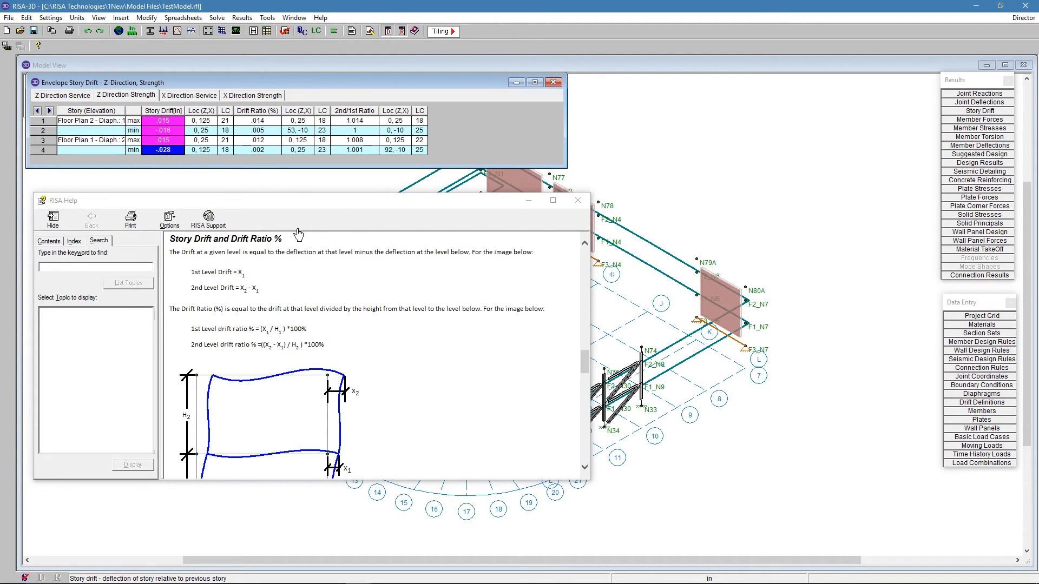
- Read the seismic drift checks help section, compare its allowable limits with the Z-direction strength drift ratios, and put the help away
{"action": "left_click_drag", "start_coordinate": [284, 201], "coordinate": [284, 176]}
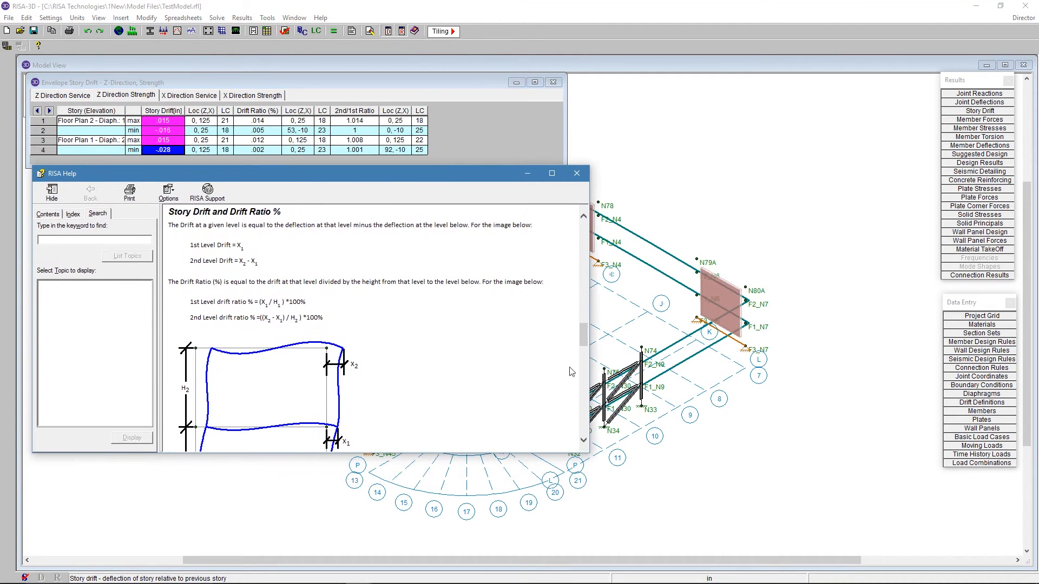
{"action": "left_click_drag", "start_coordinate": [497, 453], "coordinate": [495, 543]}
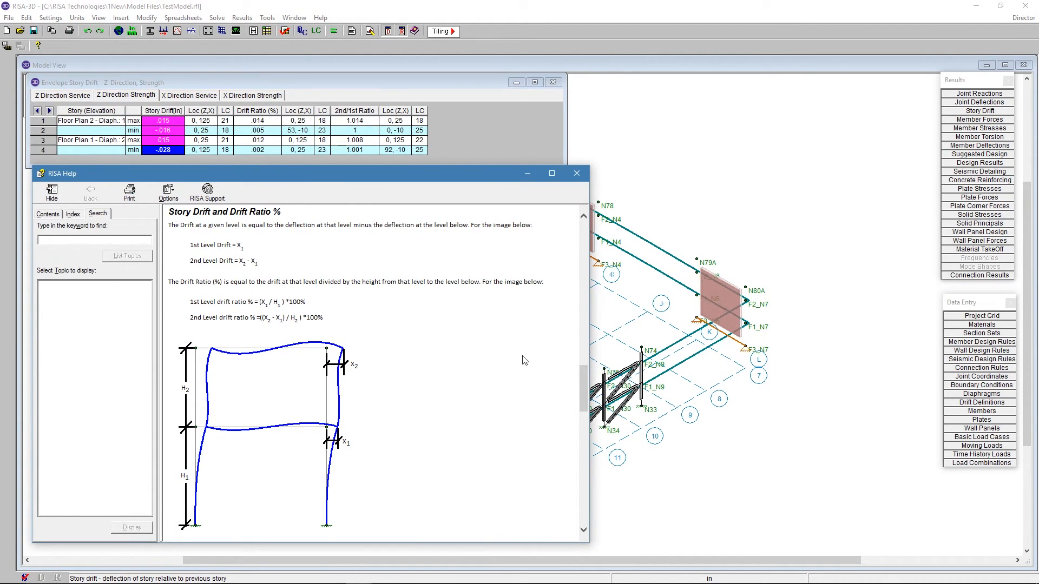
{"action": "left_click_drag", "start_coordinate": [584, 378], "coordinate": [588, 425]}
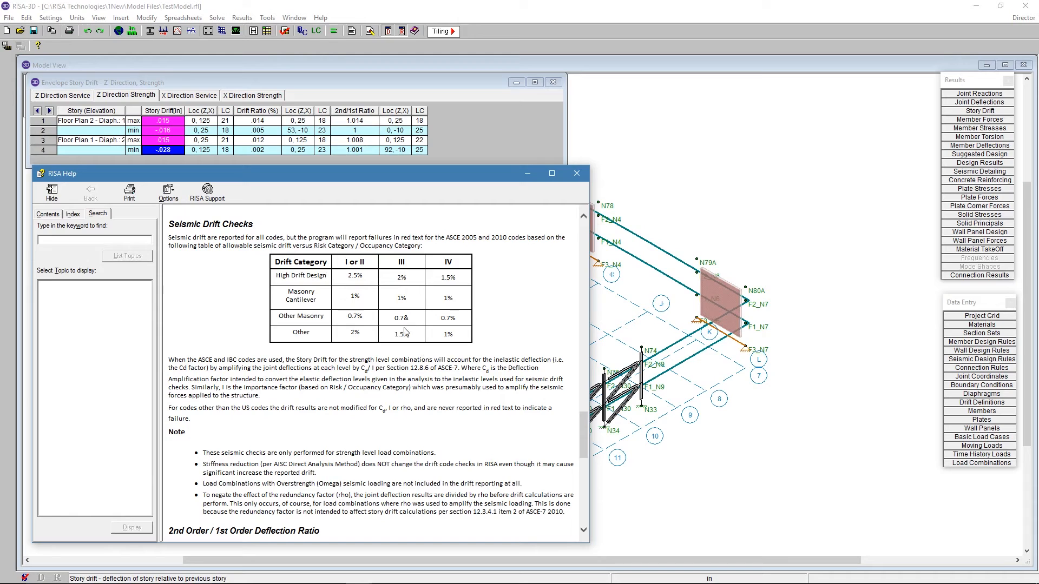
{"action": "left_click", "coordinate": [263, 120]}
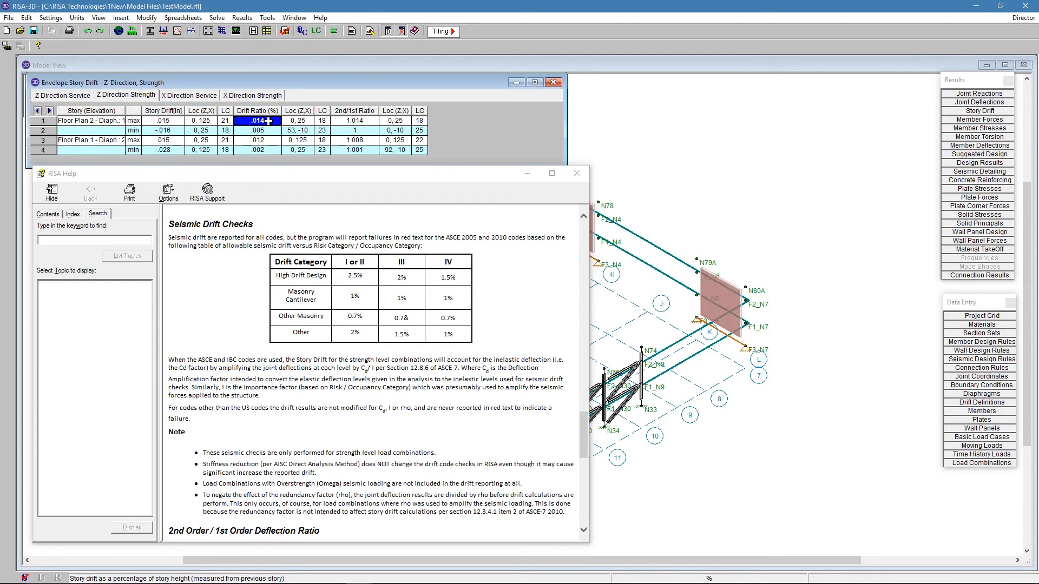
{"action": "left_click", "coordinate": [259, 110]}
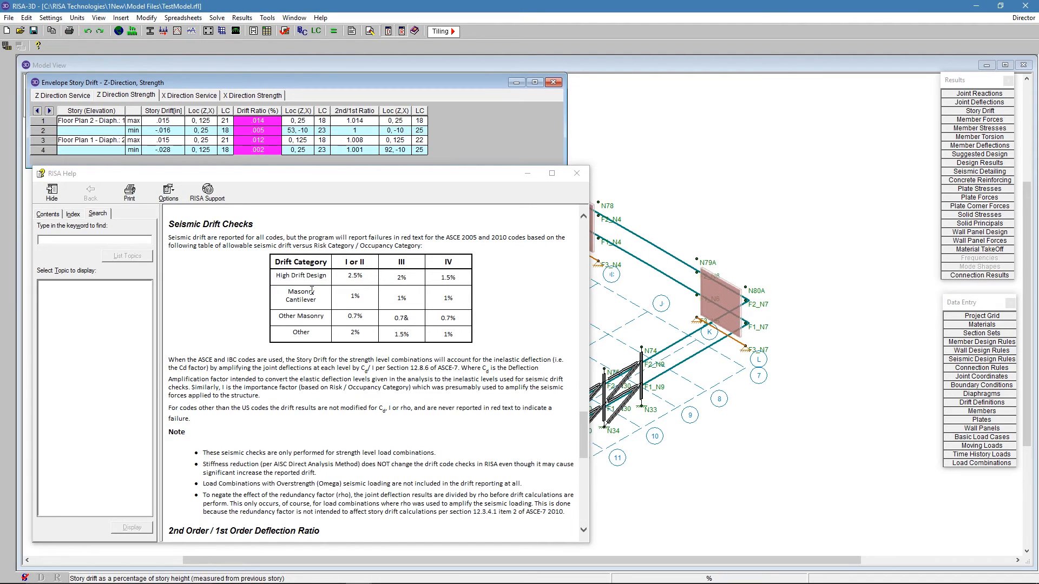
{"action": "left_click", "coordinate": [526, 176]}
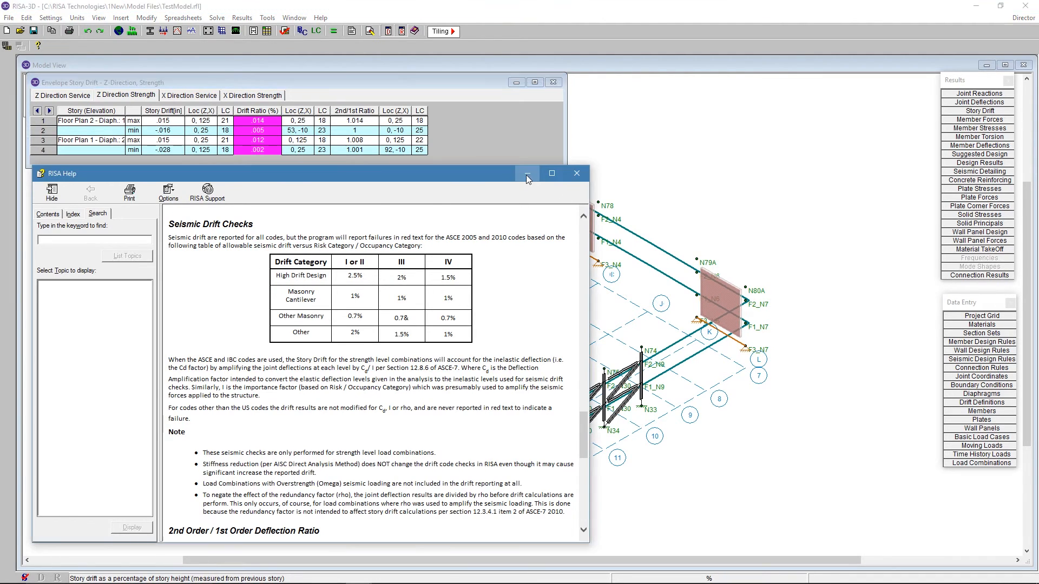
- Review the seismic drift category options in the global model settings, cancel without changes, and close the story drift results
{"action": "left_click", "coordinate": [118, 31]}
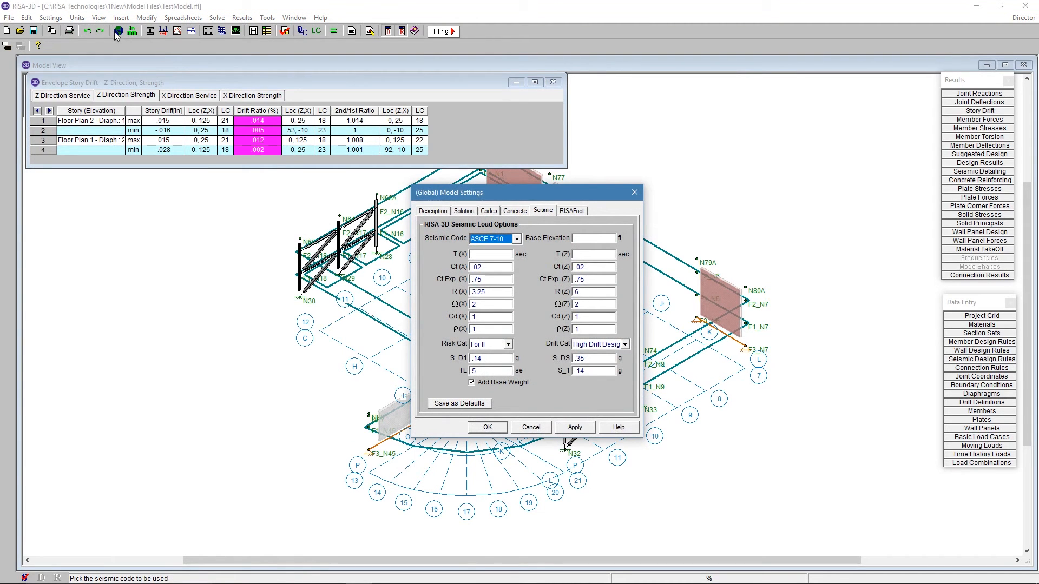
{"action": "left_click", "coordinate": [543, 212]}
{"action": "left_click", "coordinate": [622, 345]}
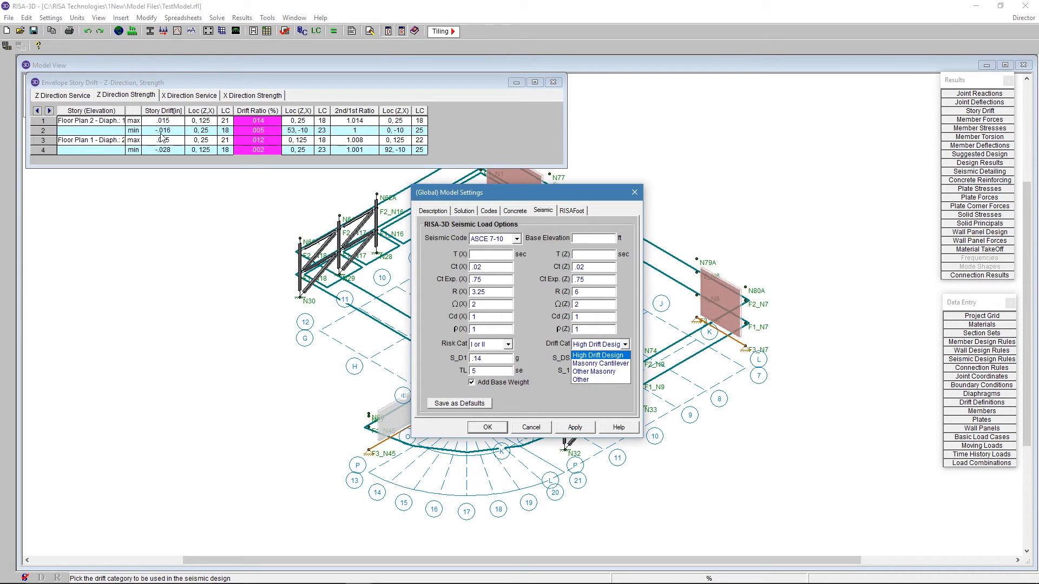
{"action": "left_click", "coordinate": [529, 429]}
{"action": "left_click", "coordinate": [530, 429]}
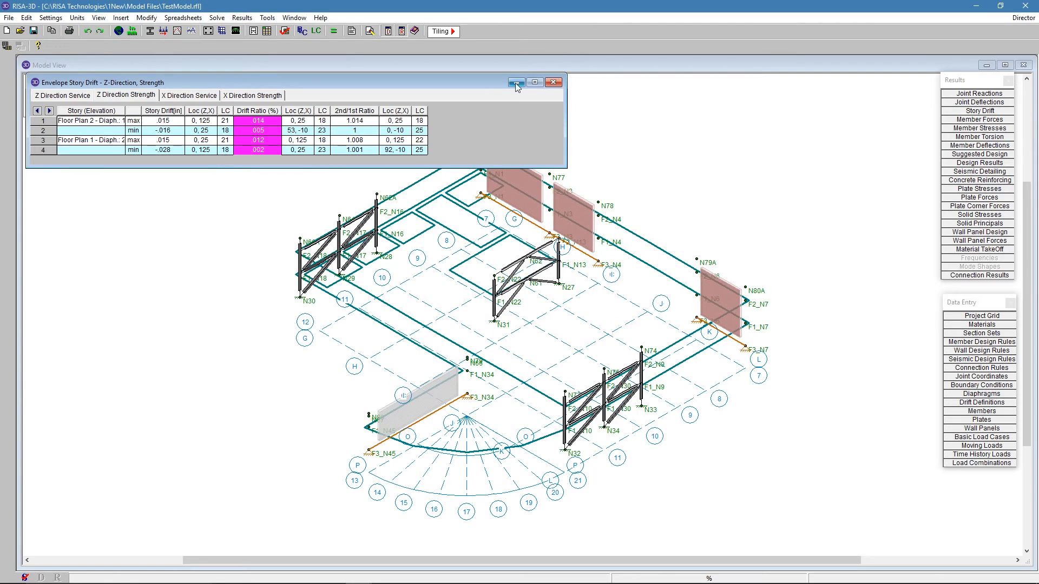
{"action": "left_click", "coordinate": [552, 83]}
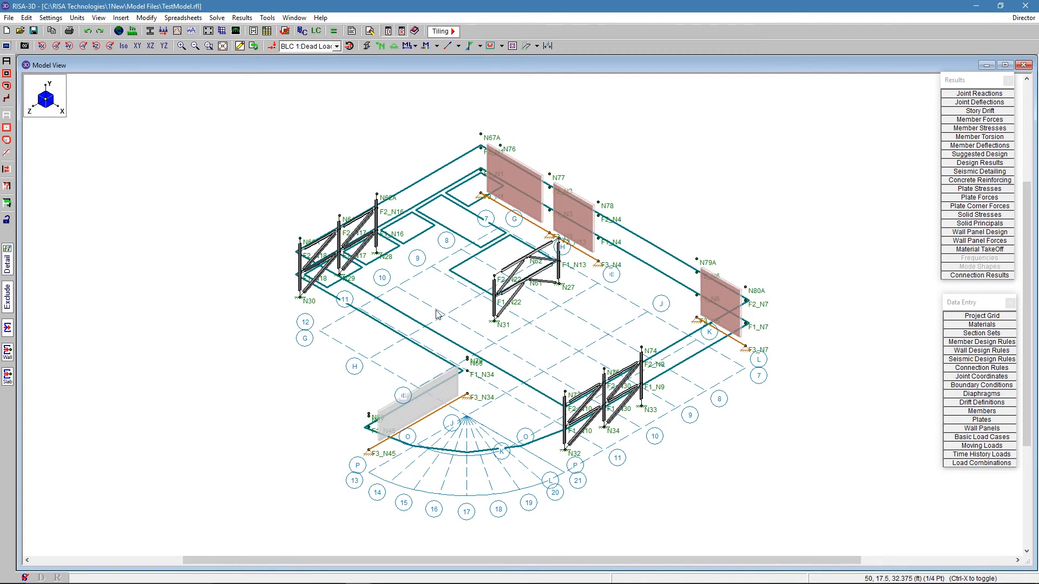
- Switch the model to RISAFloor and check the existing floors and their elevations in the Floors spreadsheet
{"action": "left_click", "coordinate": [1025, 18]}
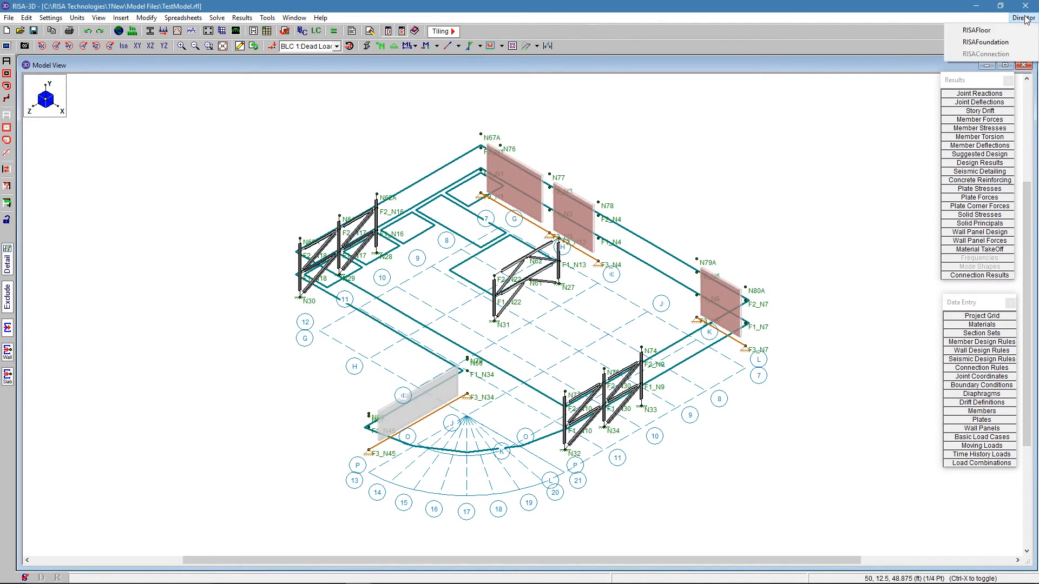
{"action": "left_click", "coordinate": [1017, 34]}
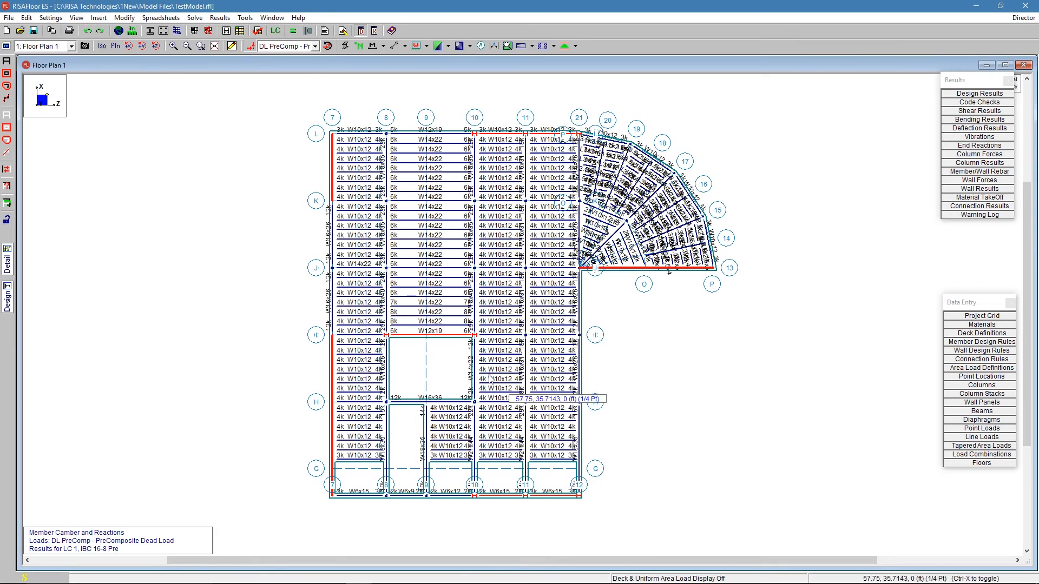
{"action": "left_click", "coordinate": [988, 463]}
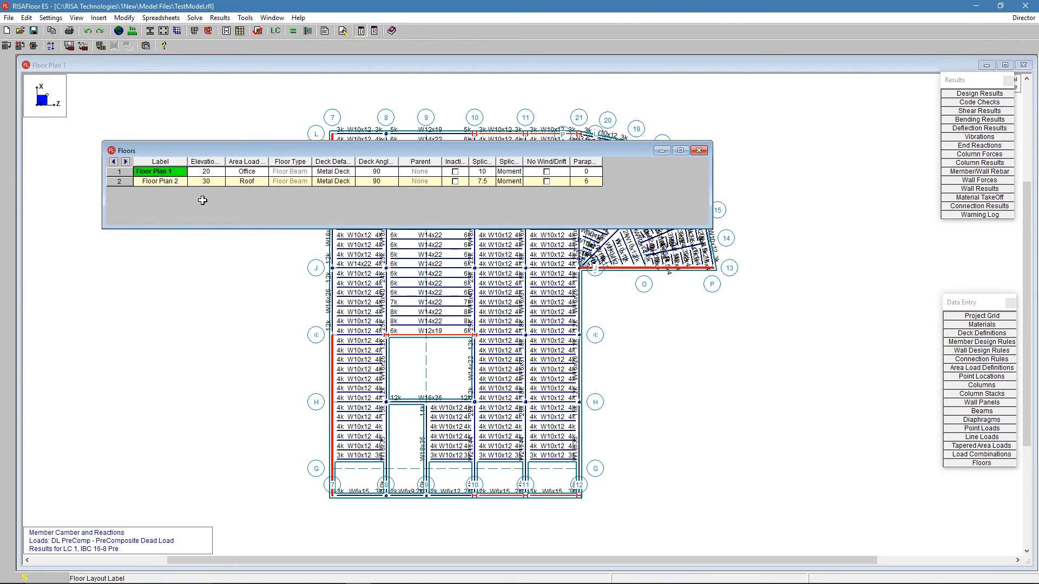
{"action": "left_click", "coordinate": [226, 420]}
{"action": "left_click", "coordinate": [44, 46]}
{"action": "left_click", "coordinate": [198, 143]}
- Start a new floor plan labelled Platform as a copy of Floor Plan 1, excluding diaphragm edges and openings
{"action": "left_click", "coordinate": [99, 17]}
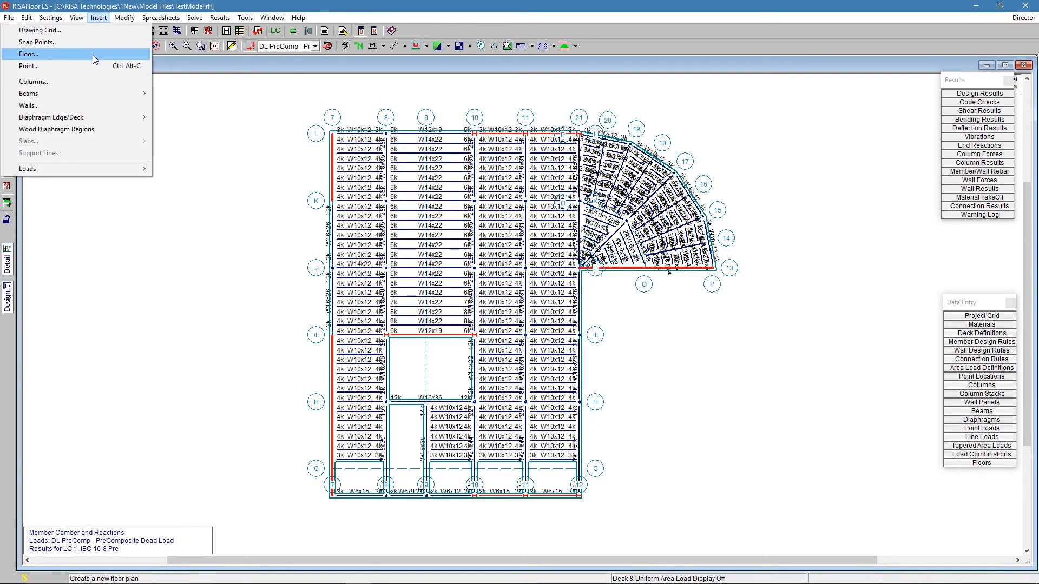
{"action": "left_click", "coordinate": [94, 55]}
{"action": "left_click", "coordinate": [205, 144]}
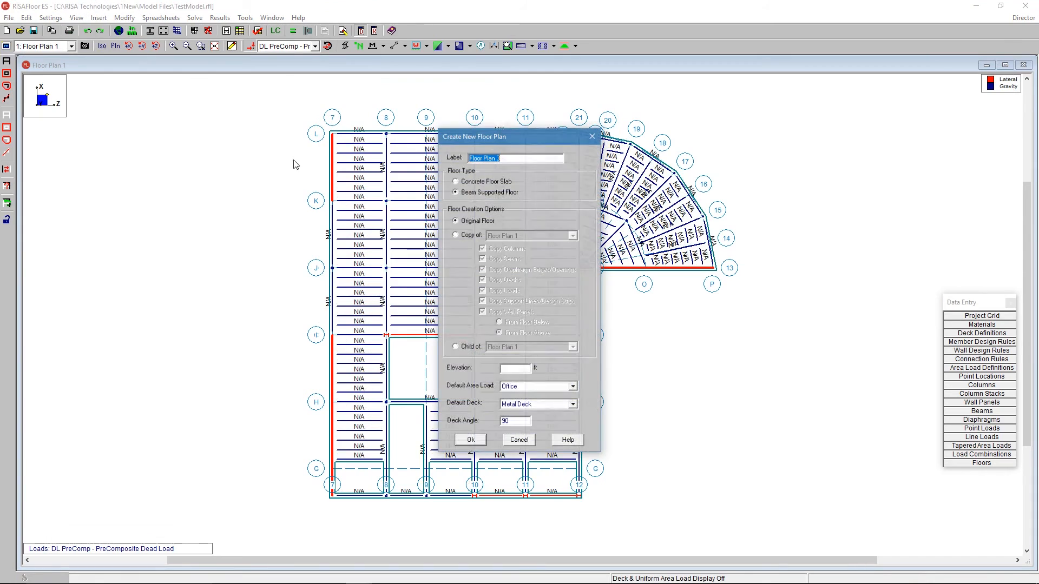
{"action": "type", "text": "P"}
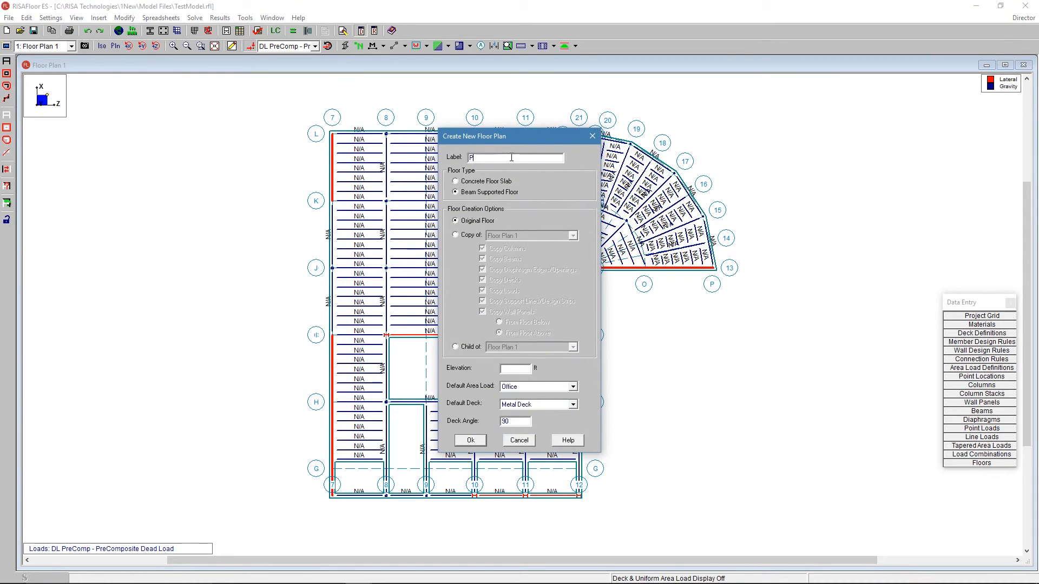
{"action": "type", "text": "latform"}
{"action": "left_click", "coordinate": [464, 237]}
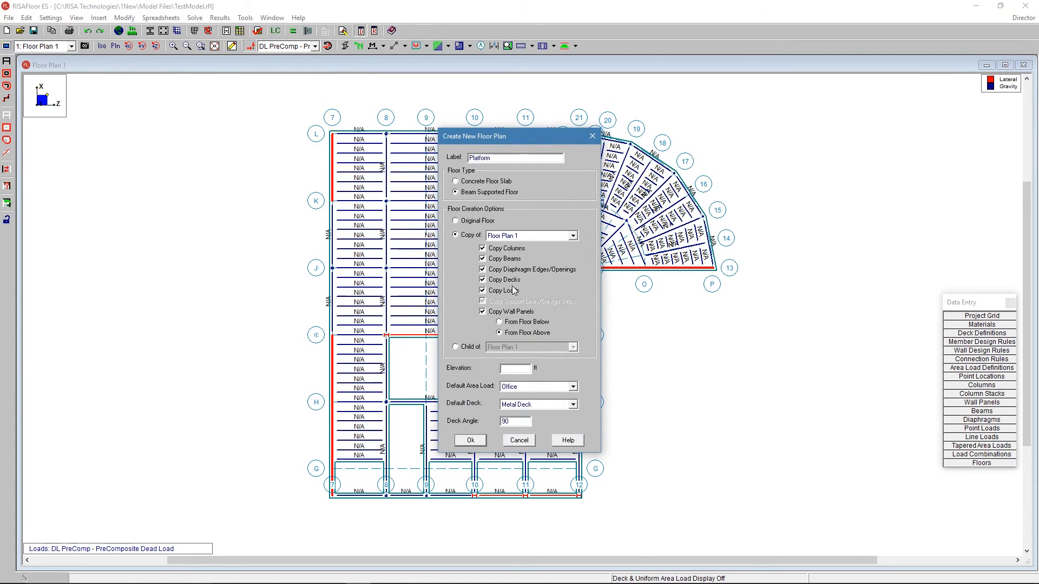
{"action": "left_click", "coordinate": [511, 271]}
- Create the Platform floor at elevation 10 ft with Office area load and Metal Deck defaults, and maximize its view
{"action": "left_click", "coordinate": [506, 369]}
{"action": "type", "text": "10"}
{"action": "left_click", "coordinate": [522, 387]}
{"action": "left_click", "coordinate": [520, 393]}
{"action": "left_click", "coordinate": [530, 406]}
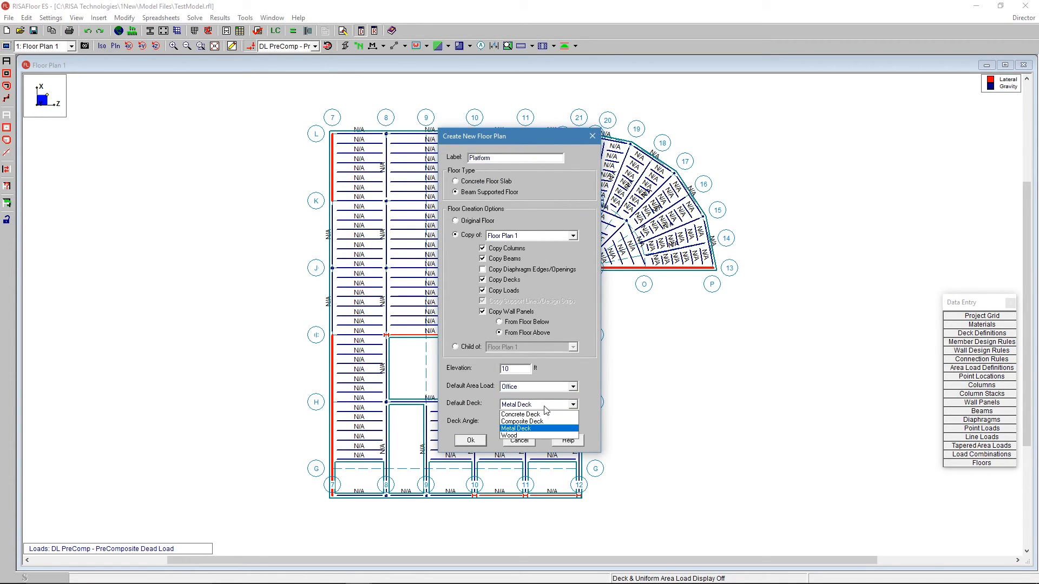
{"action": "left_click", "coordinate": [528, 429]}
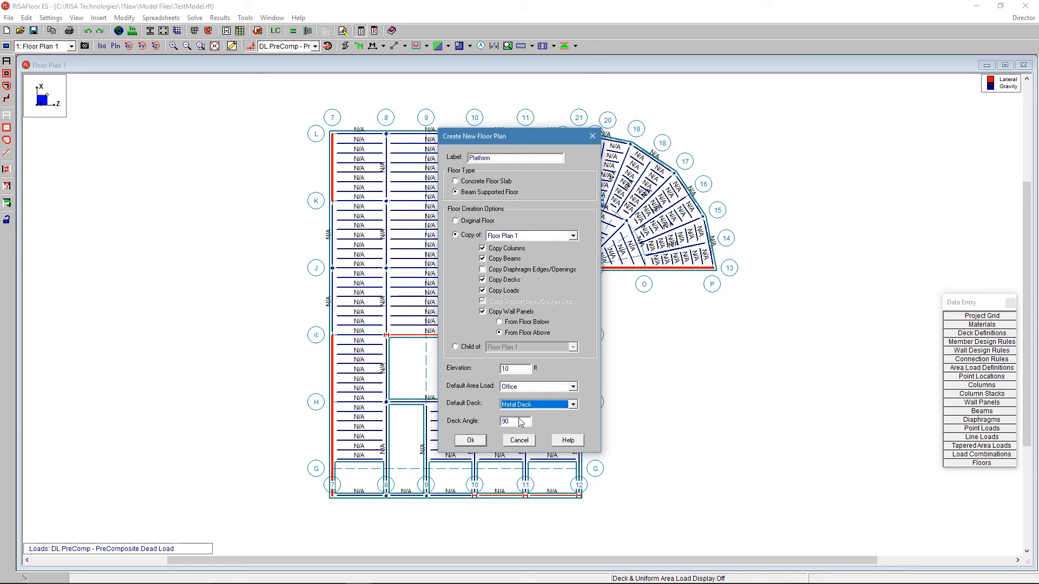
{"action": "left_click", "coordinate": [474, 443]}
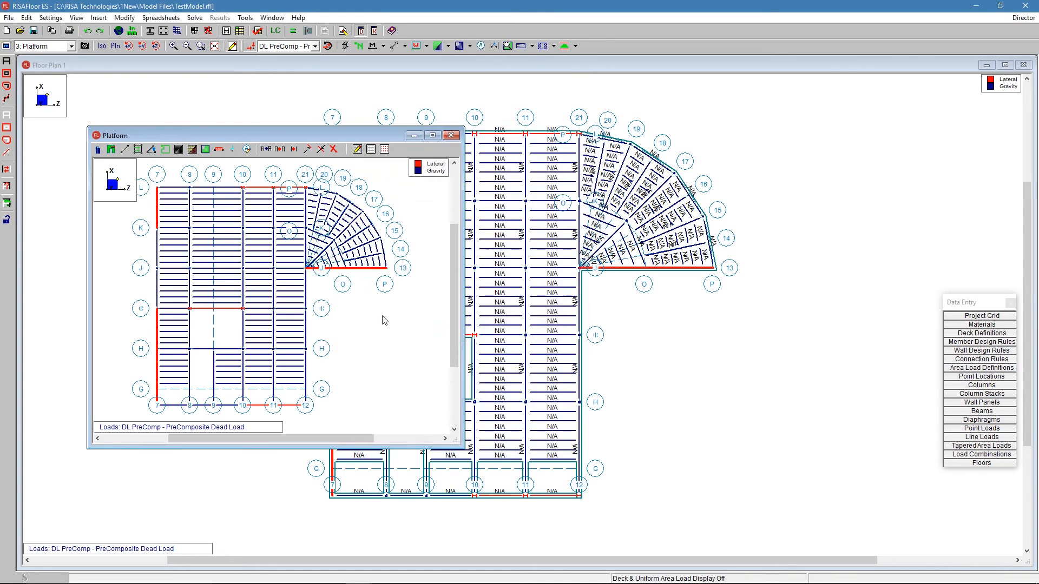
{"action": "left_click", "coordinate": [433, 136]}
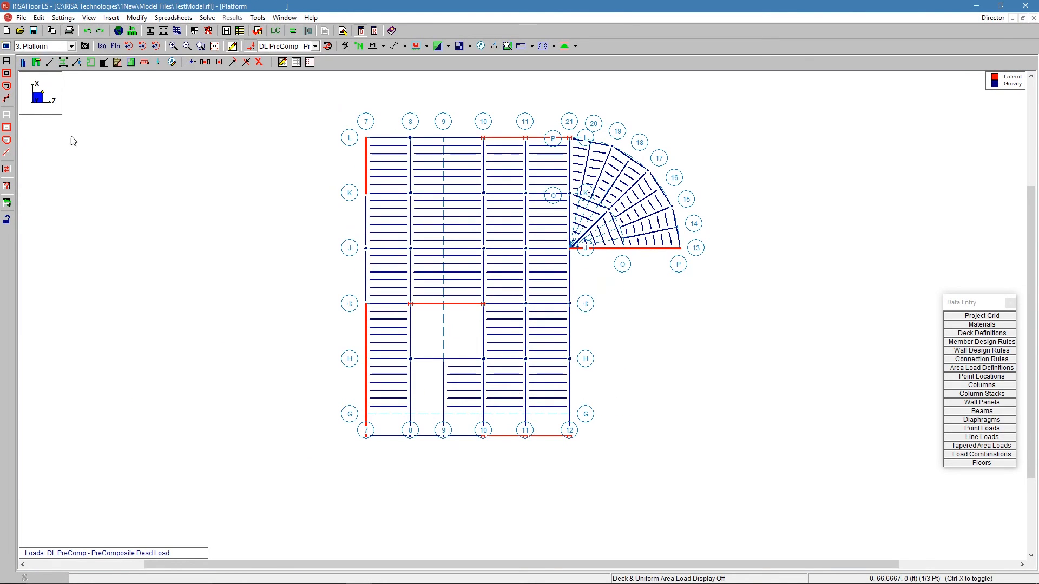
- Unselect the whole Platform floor, then box-select only the framing bay between grid lines 8 and 10 that adjoins line J and the opening
{"action": "left_click", "coordinate": [6, 86]}
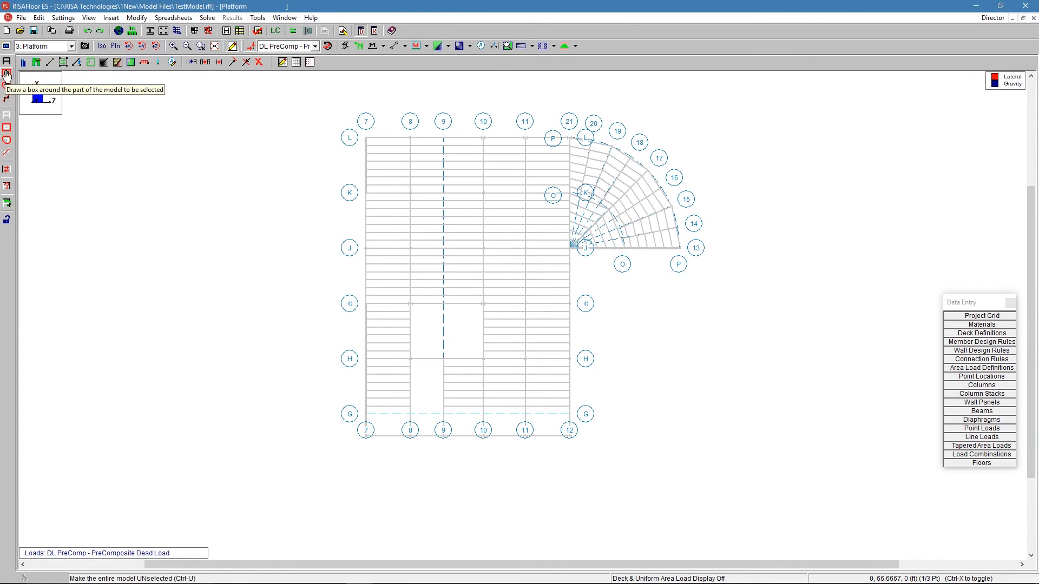
{"action": "left_click_drag", "start_coordinate": [405, 239], "coordinate": [498, 318]}
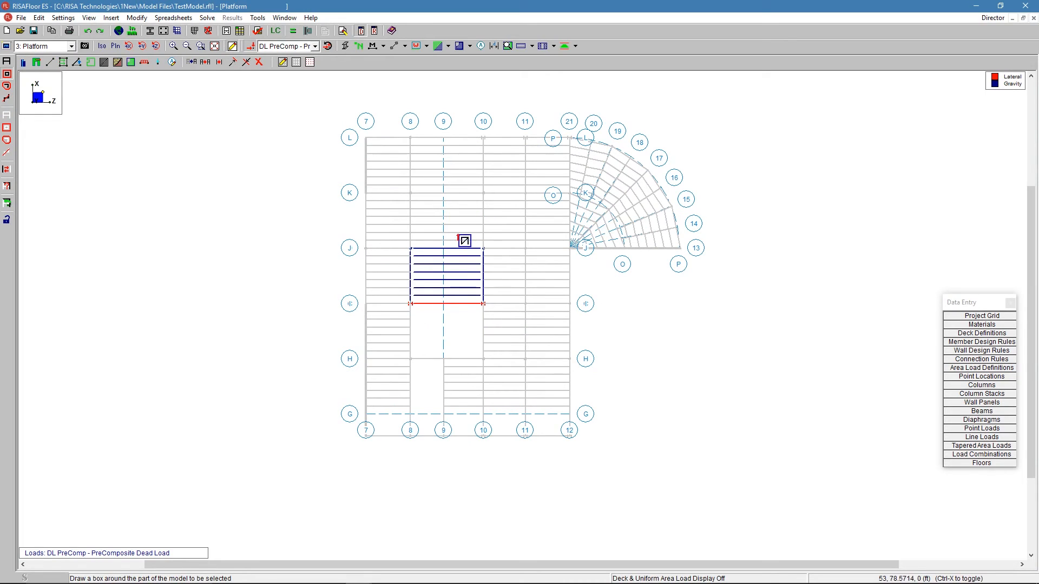
{"action": "key", "text": "Escape"}
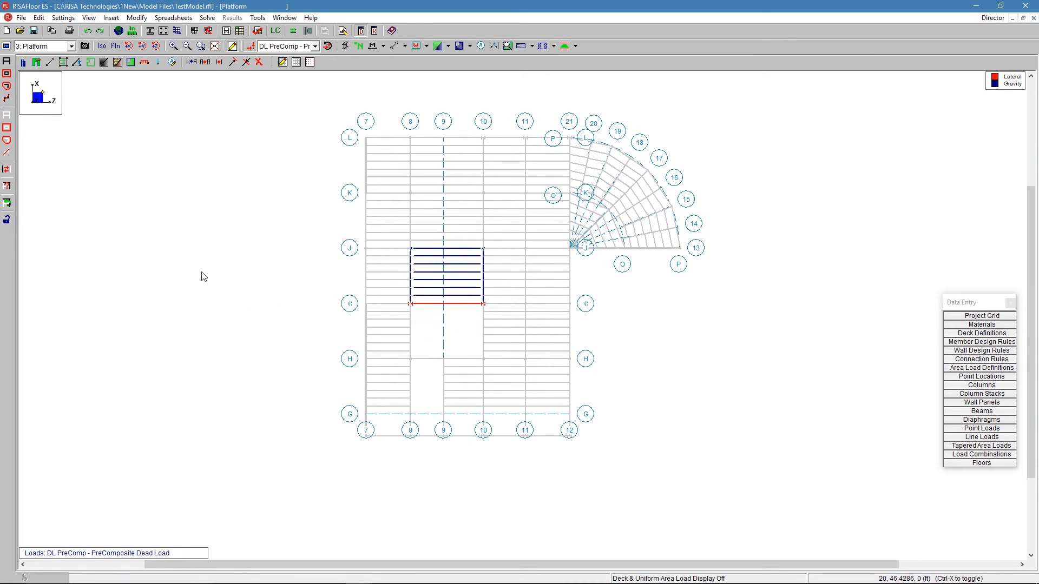
- Invert the selection and delete the selected beams so only the framing bay between lines 8 and 10 below line J remains
{"action": "left_click", "coordinate": [7, 171]}
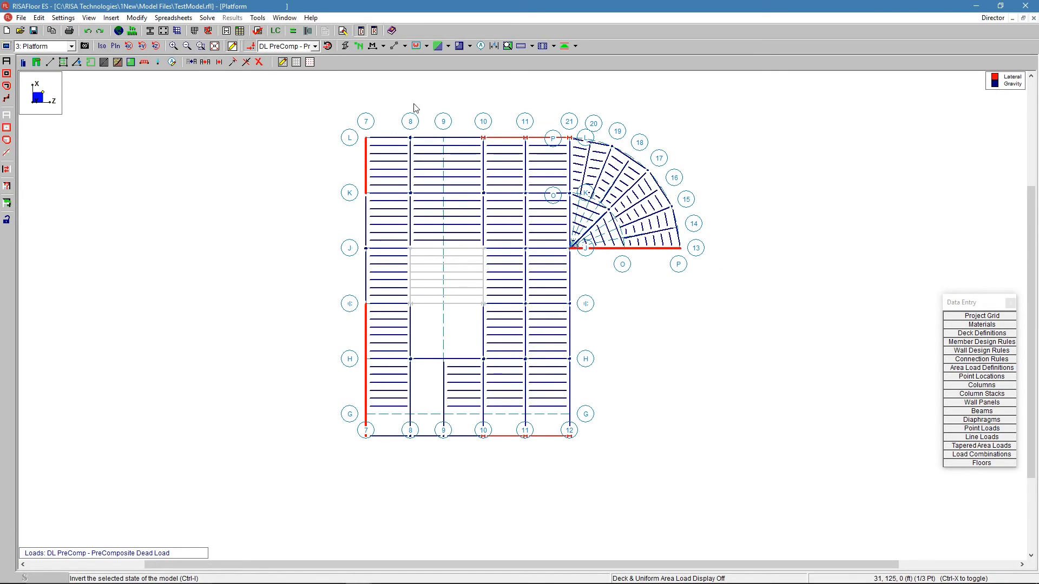
{"action": "left_click", "coordinate": [259, 62]}
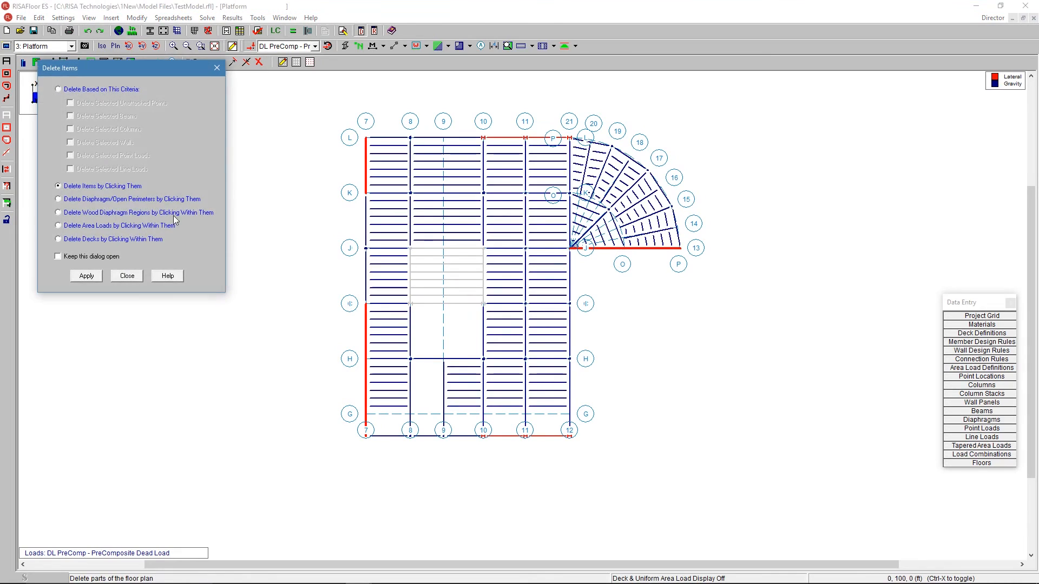
{"action": "left_click", "coordinate": [97, 89]}
{"action": "left_click", "coordinate": [107, 115]}
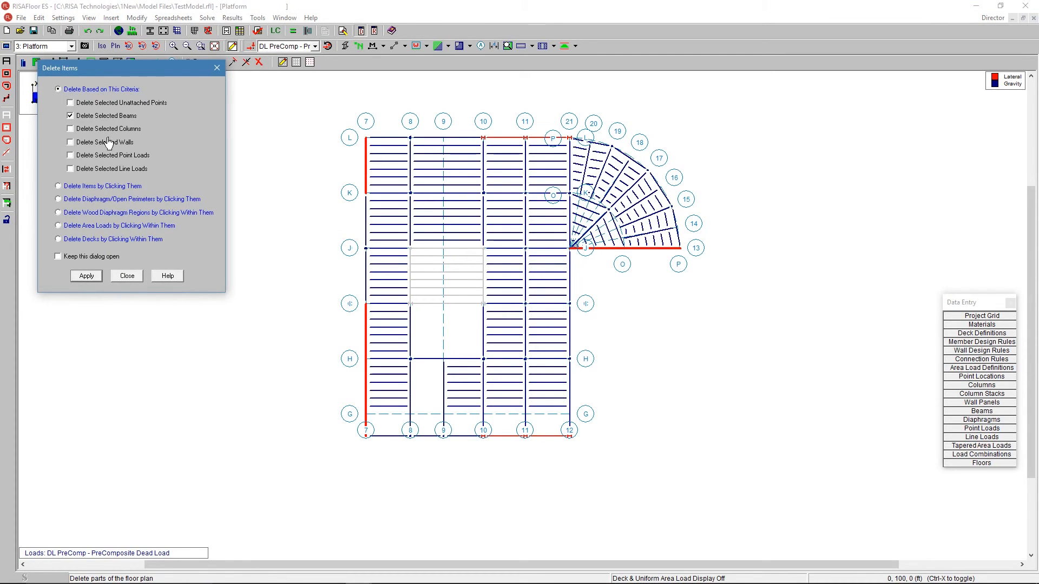
{"action": "left_click", "coordinate": [87, 276]}
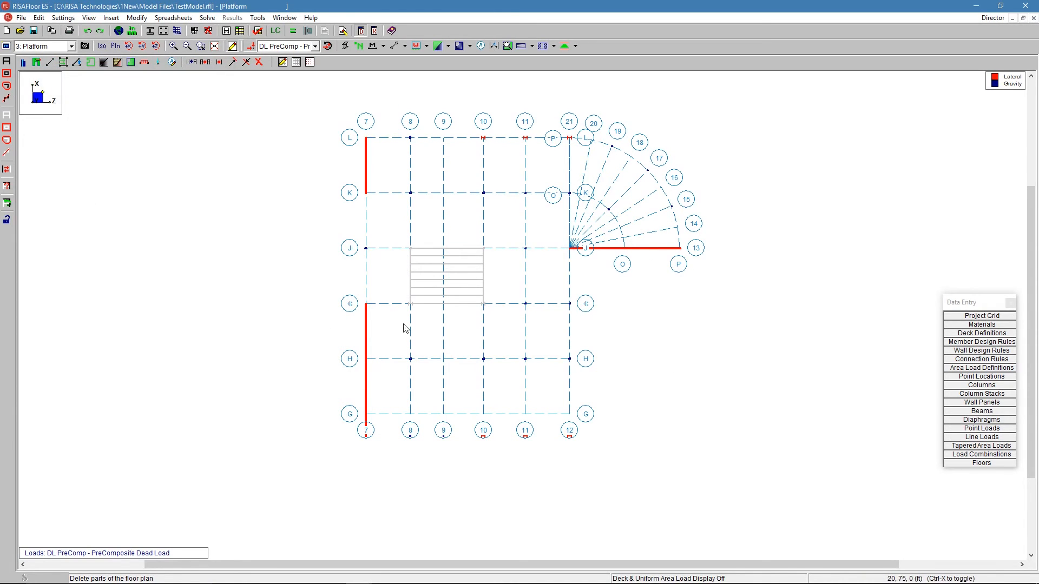
- Select the whole Platform floor and create a semi-rigid gen_Steel diaphragm edge around all selected beams, with 3 in overhang and 0.5 in thickness
{"action": "left_click", "coordinate": [6, 63]}
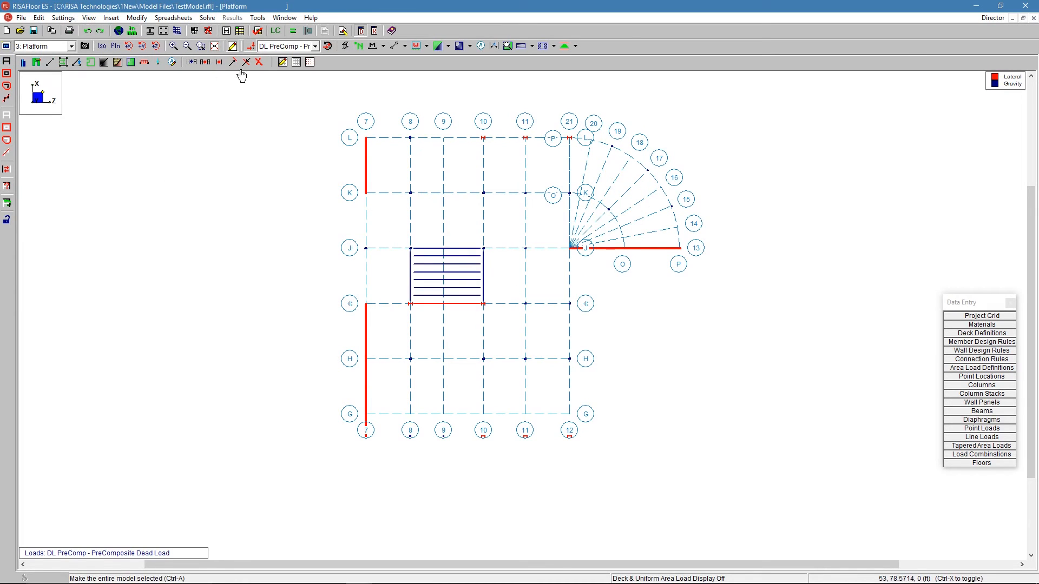
{"action": "left_click", "coordinate": [91, 63]}
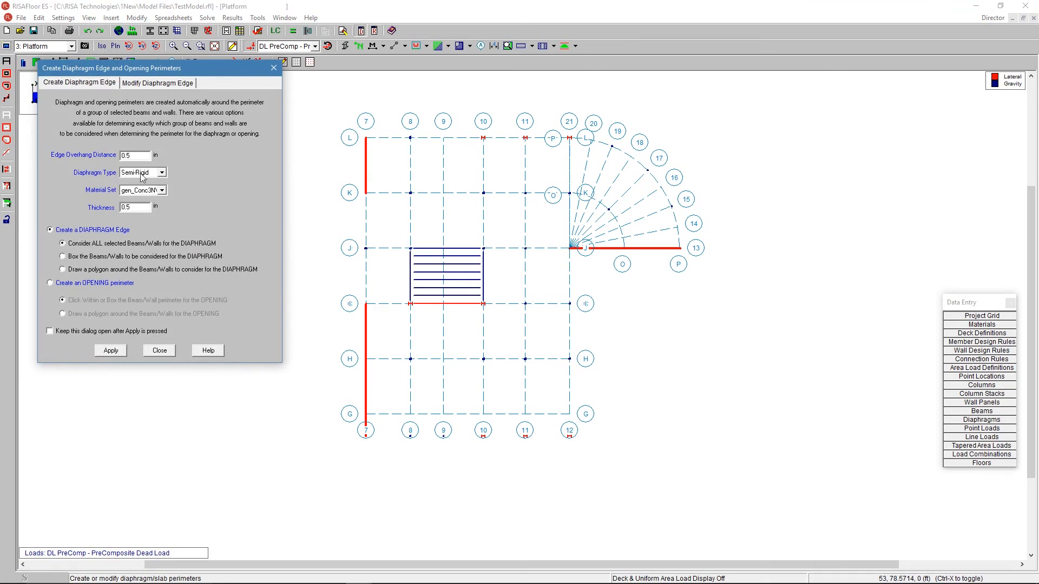
{"action": "double_click", "coordinate": [138, 155]}
{"action": "left_click", "coordinate": [145, 175]}
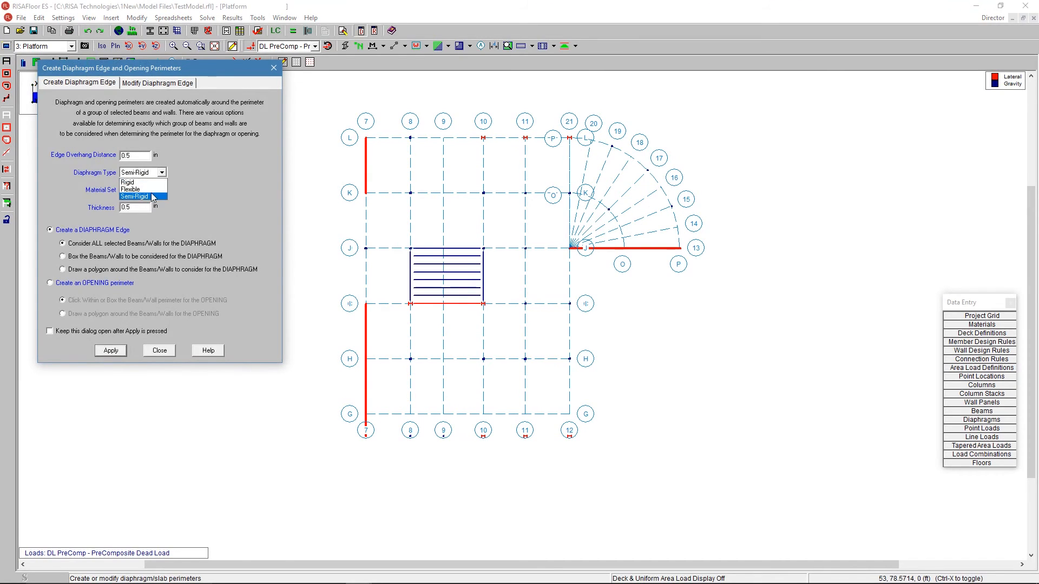
{"action": "left_click", "coordinate": [152, 193]}
{"action": "left_click", "coordinate": [152, 192]}
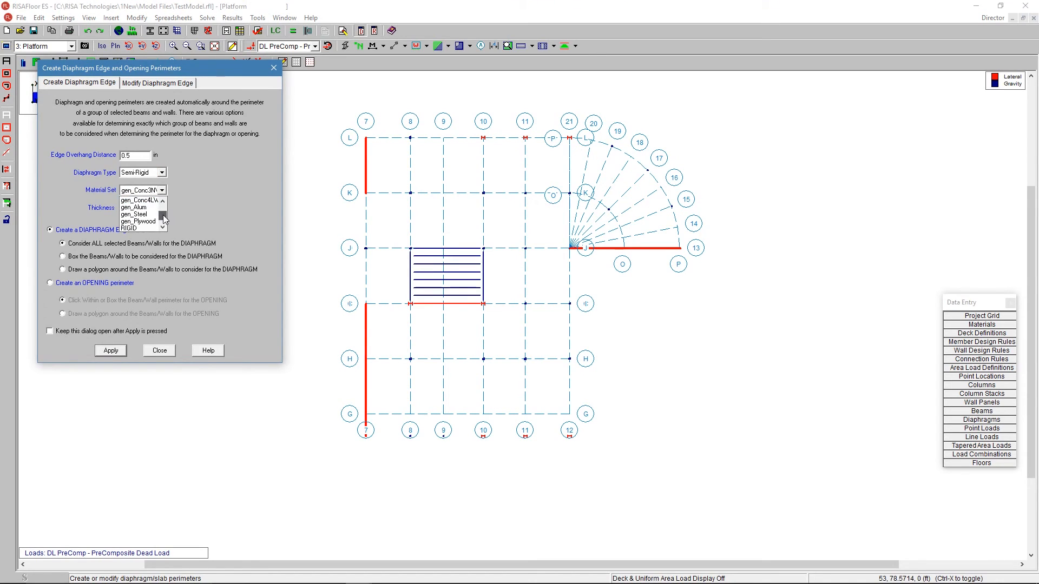
{"action": "left_click", "coordinate": [139, 215]}
{"action": "left_click", "coordinate": [127, 208]}
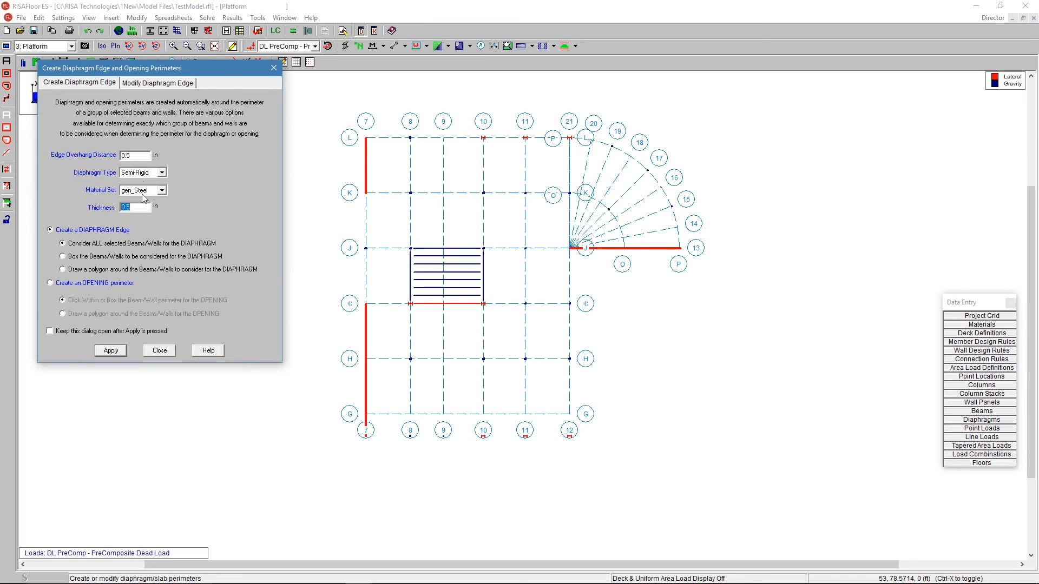
{"action": "left_click", "coordinate": [144, 155]}
{"action": "type", "text": "3"}
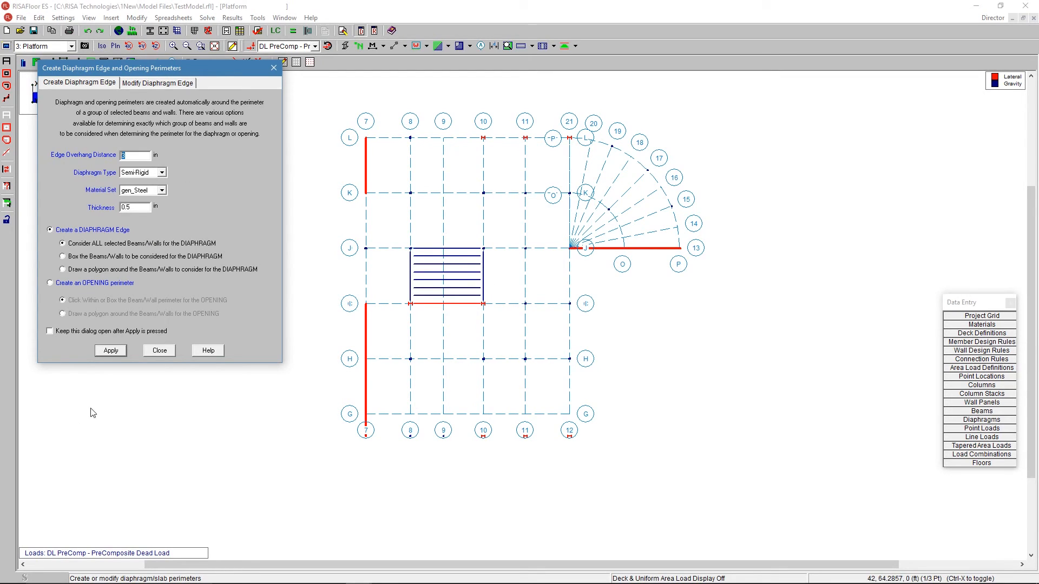
{"action": "left_click", "coordinate": [113, 355]}
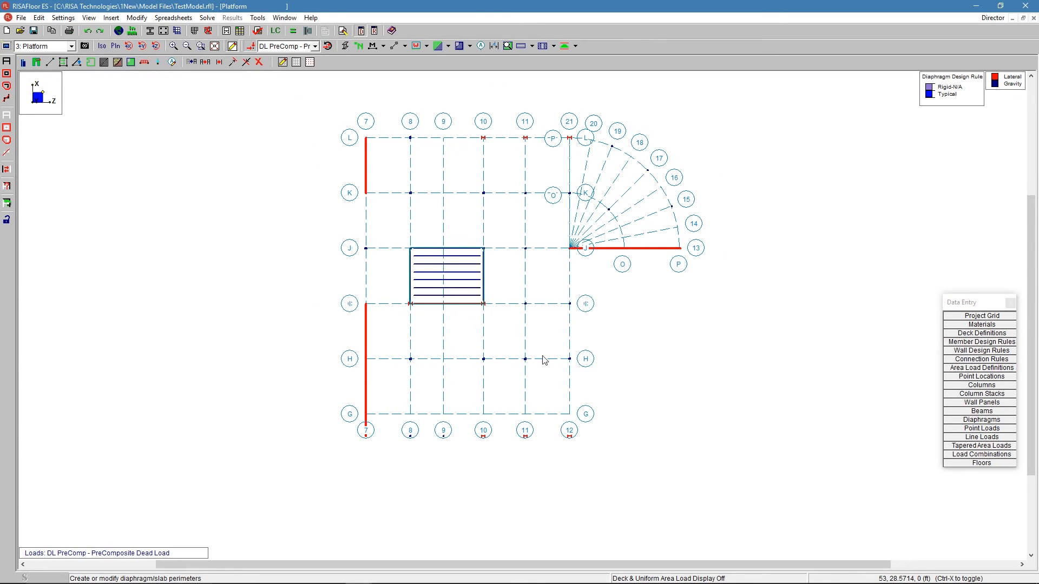
- Display the full model and inspect the platform framing between the base and Floor Plan 1 from several angles
{"action": "scroll", "coordinate": [543, 359], "scroll_direction": "up", "scroll_amount": 1}
{"action": "left_click", "coordinate": [54, 47]}
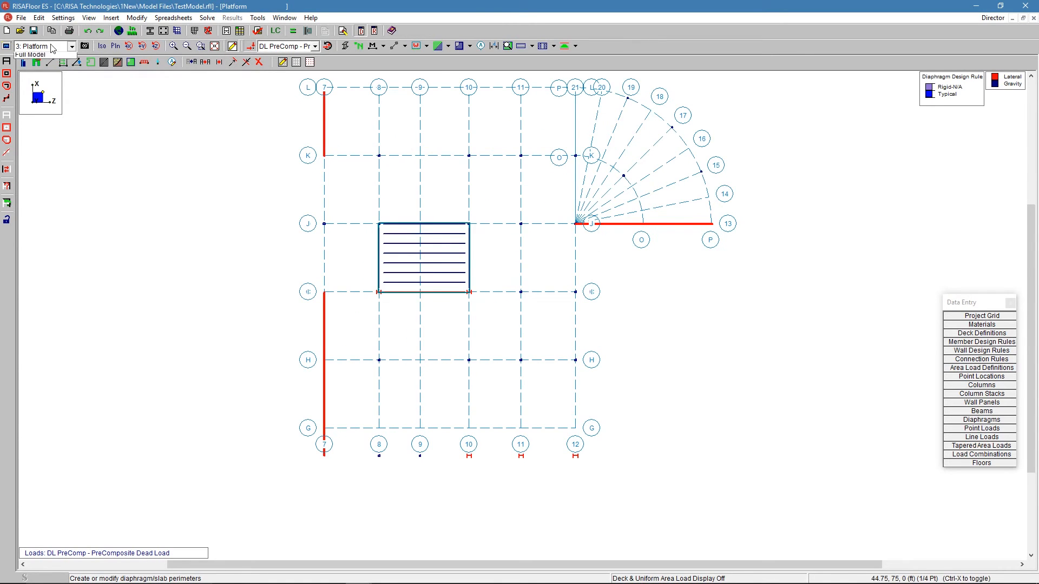
{"action": "left_click", "coordinate": [47, 82]}
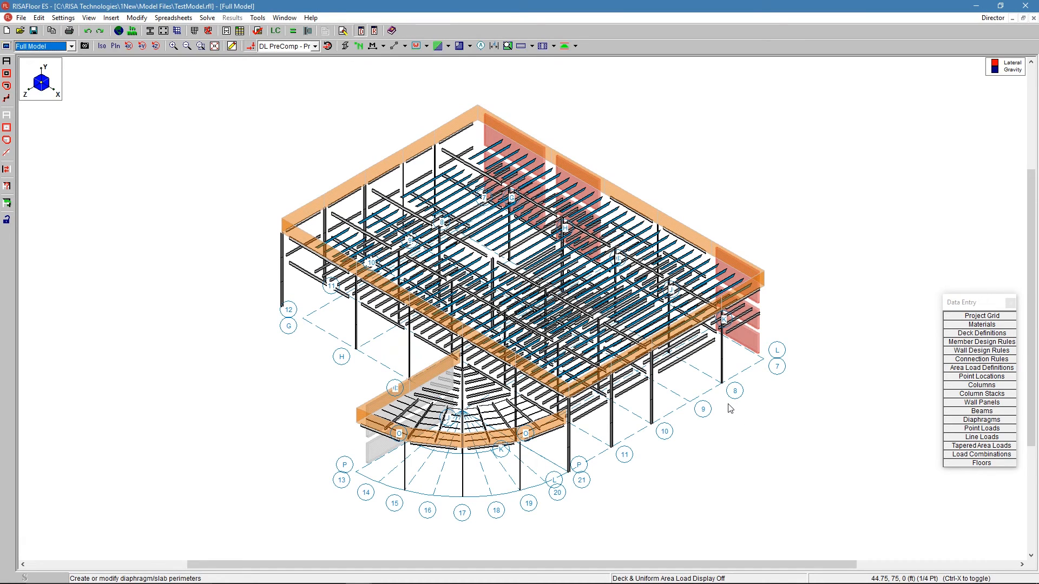
{"action": "scroll", "coordinate": [725, 426], "scroll_direction": "down", "scroll_amount": 1}
{"action": "middle_click_drag", "start_coordinate": [730, 431], "coordinate": [631, 362], "text": "shift"}
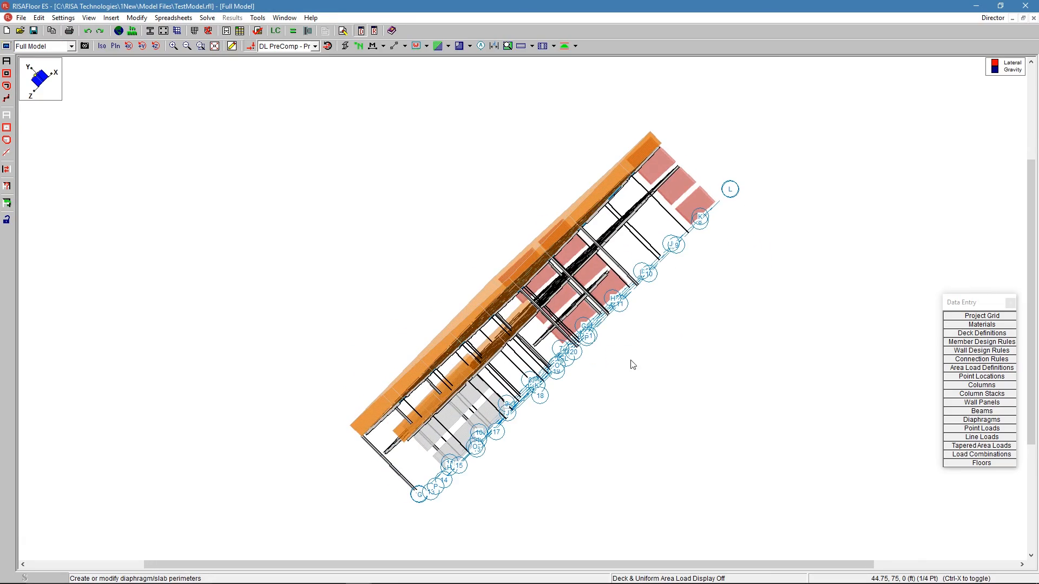
{"action": "left_click", "coordinate": [102, 46]}
{"action": "middle_click_drag", "start_coordinate": [587, 323], "coordinate": [773, 332], "text": "shift"}
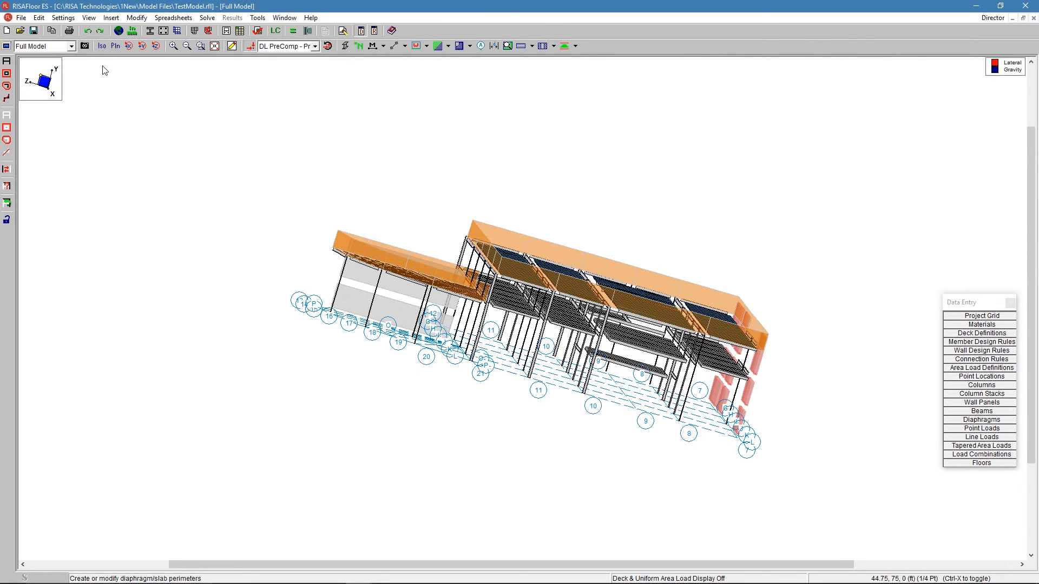
{"action": "left_click", "coordinate": [102, 46]}
- Return to the Platform floor and check the column stacks at J-11 and K-11 for splices at the platform level
{"action": "left_click", "coordinate": [43, 48]}
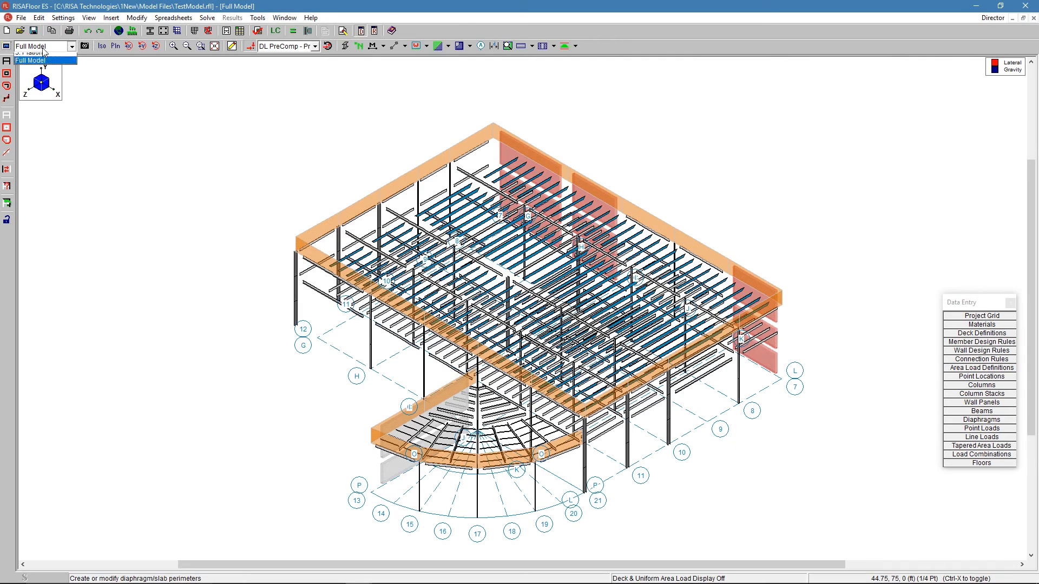
{"action": "left_click", "coordinate": [48, 67]}
{"action": "left_click", "coordinate": [43, 47]}
{"action": "left_click", "coordinate": [38, 82]}
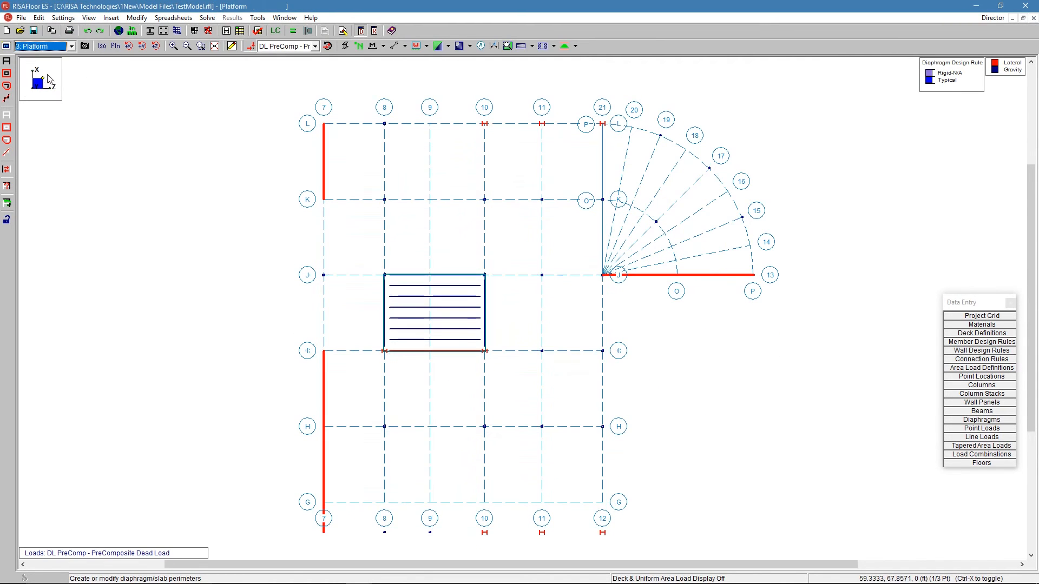
{"action": "double_click", "coordinate": [544, 277]}
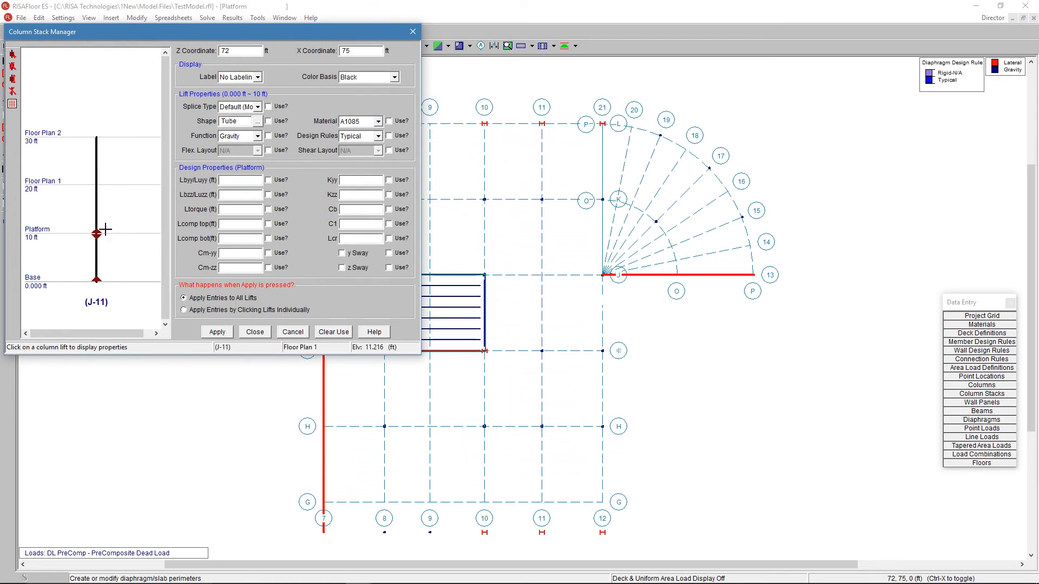
{"action": "left_click", "coordinate": [254, 332]}
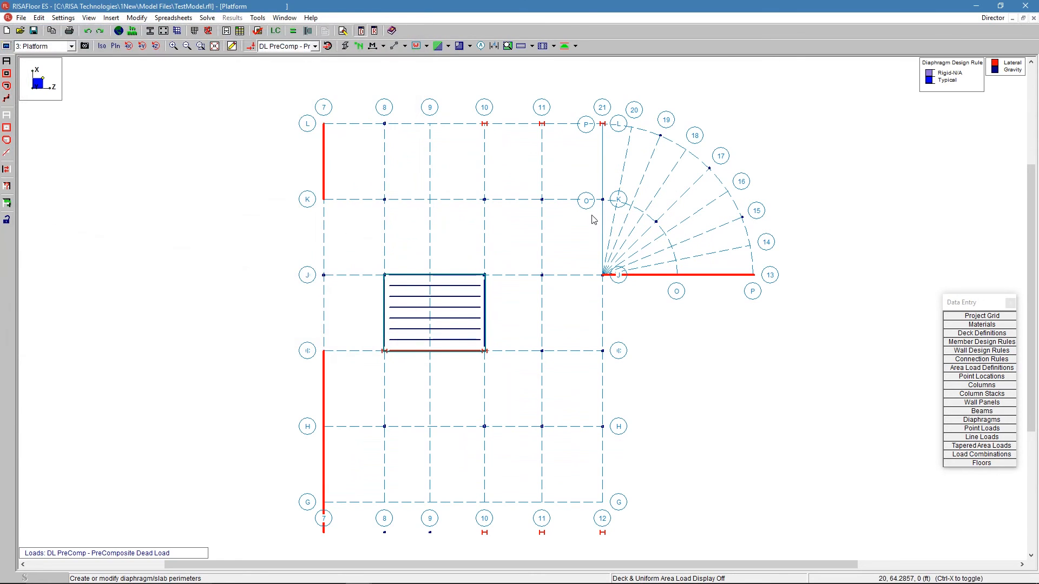
{"action": "double_click", "coordinate": [542, 201]}
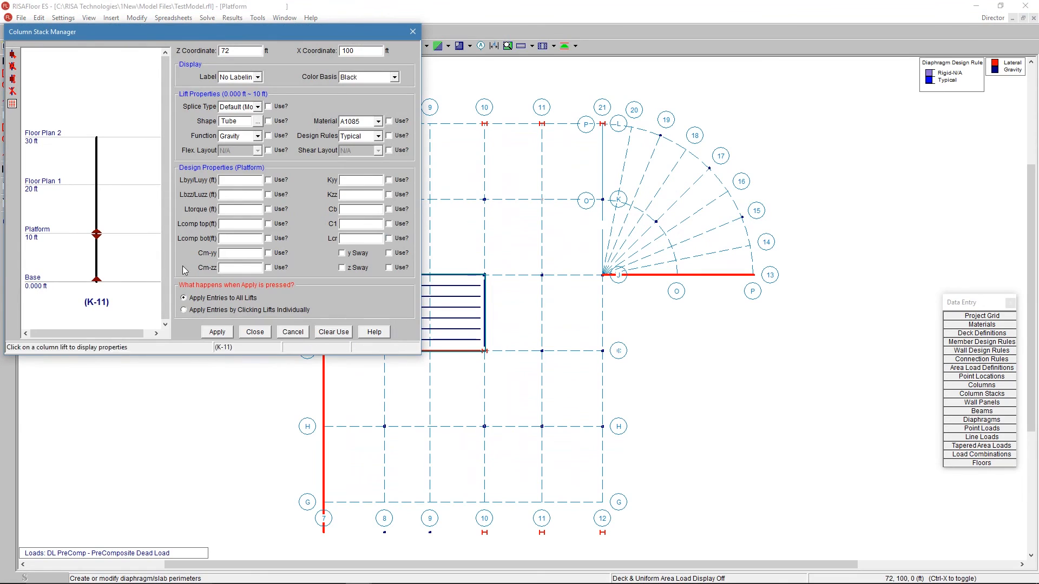
{"action": "left_click", "coordinate": [295, 335]}
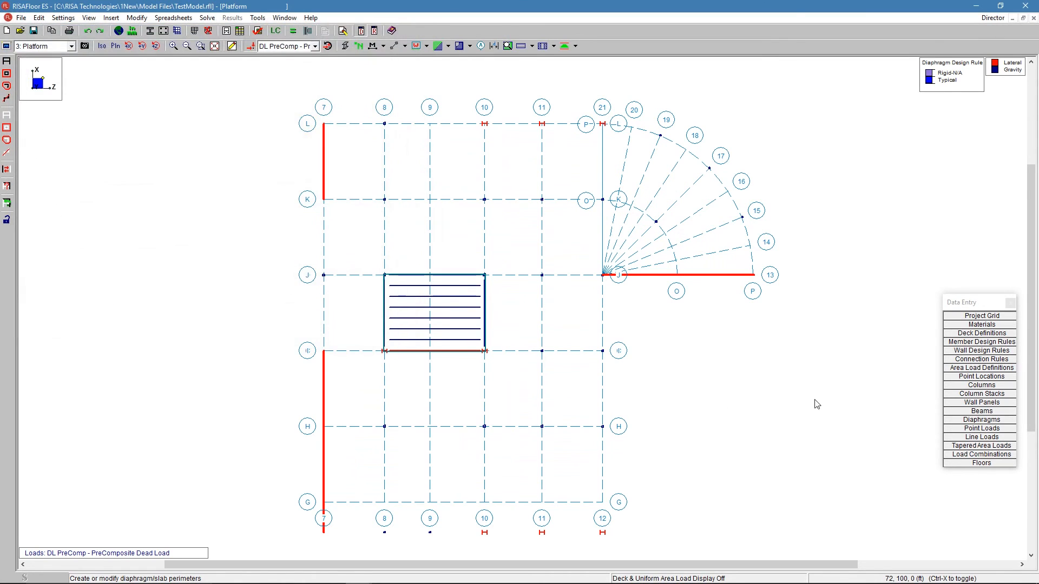
- In the Columns spreadsheet, clear the Splice setting for all Floor Plan 1 columns with a block fill, and close the spreadsheet
{"action": "left_click", "coordinate": [1009, 386]}
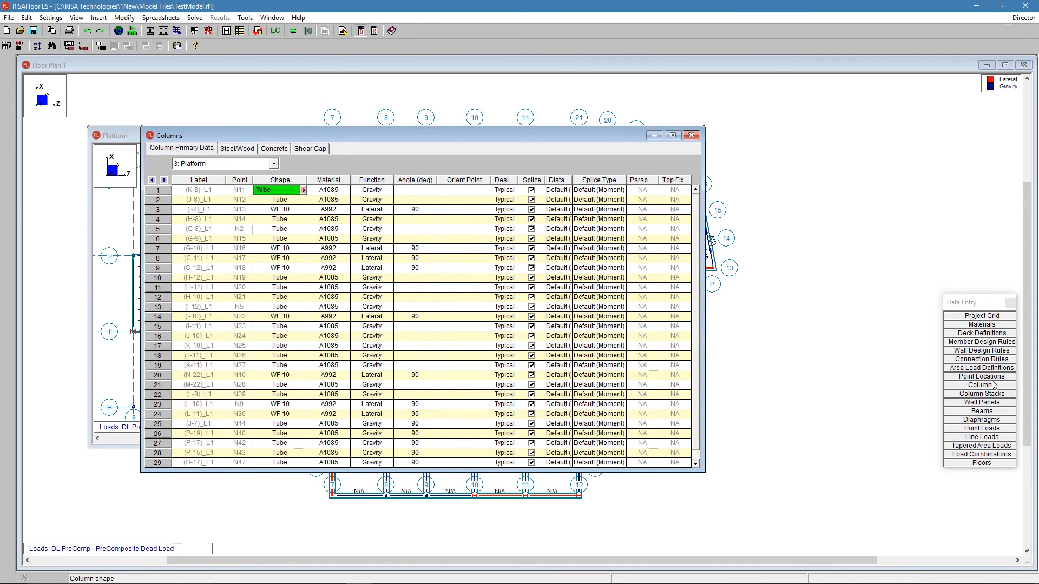
{"action": "double_click", "coordinate": [541, 179]}
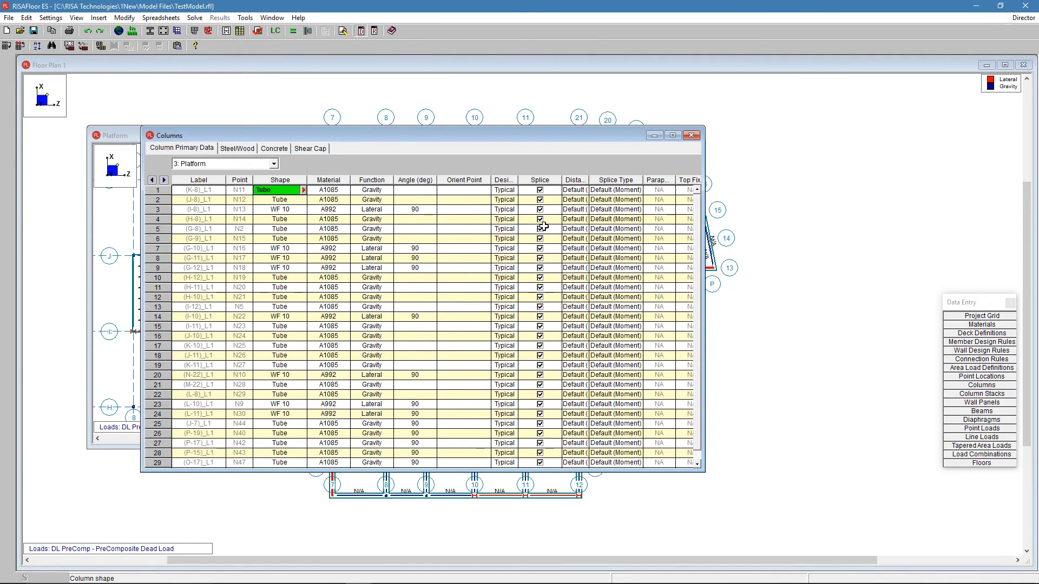
{"action": "left_click", "coordinate": [274, 163]}
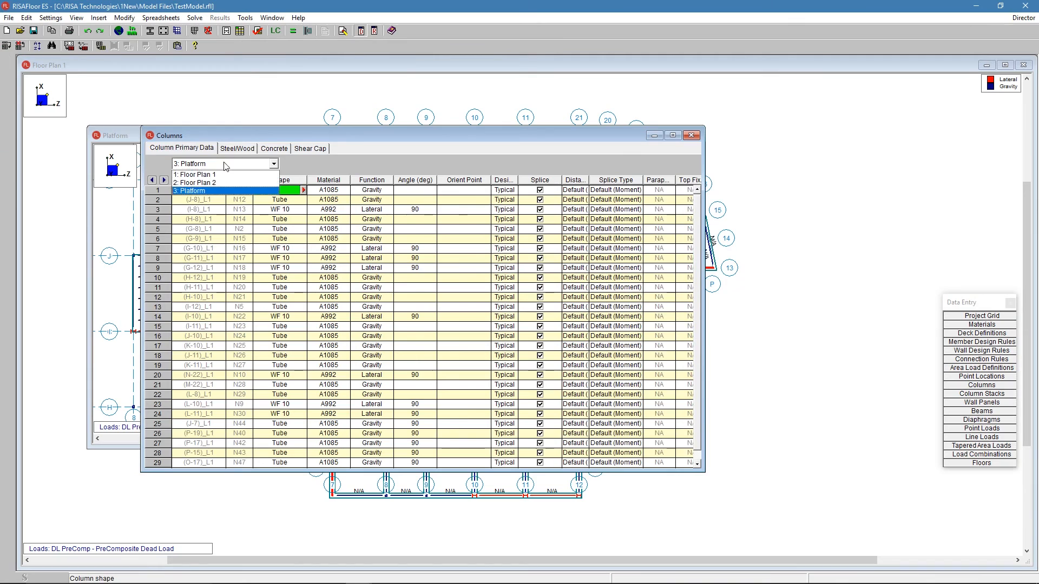
{"action": "left_click", "coordinate": [222, 175]}
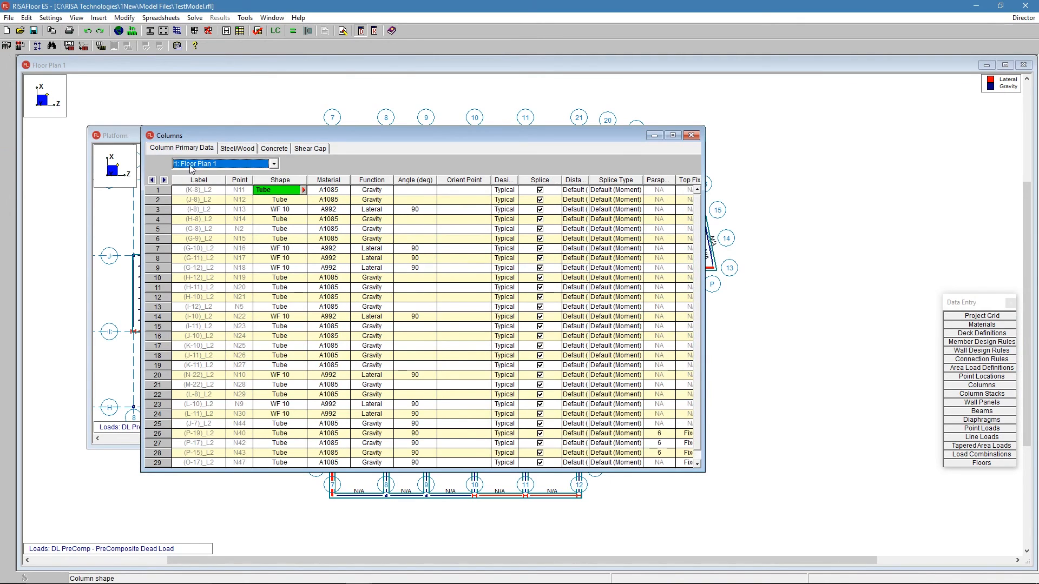
{"action": "left_click_drag", "start_coordinate": [237, 142], "coordinate": [369, 139]}
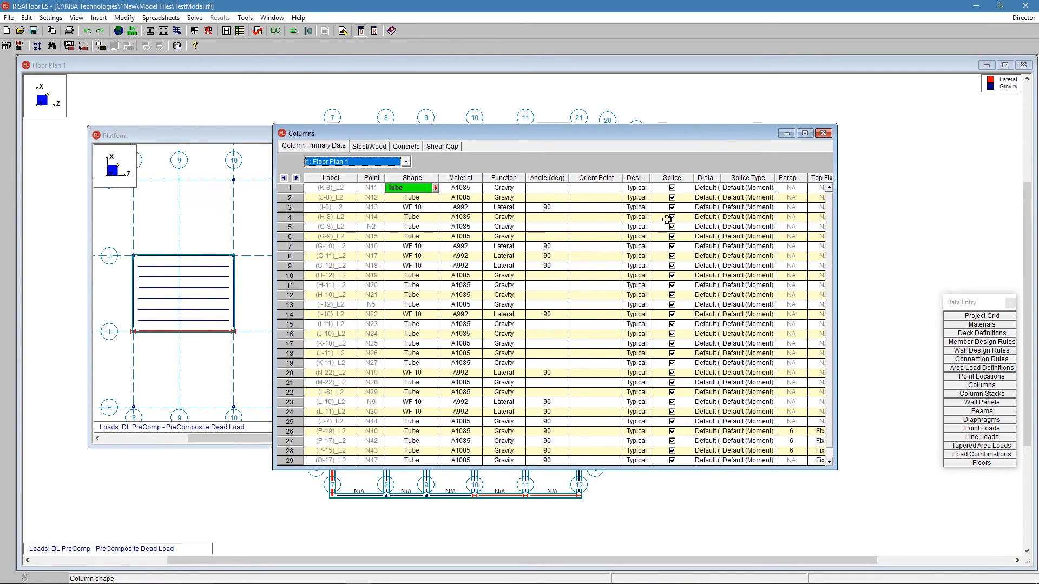
{"action": "left_click", "coordinate": [672, 178]}
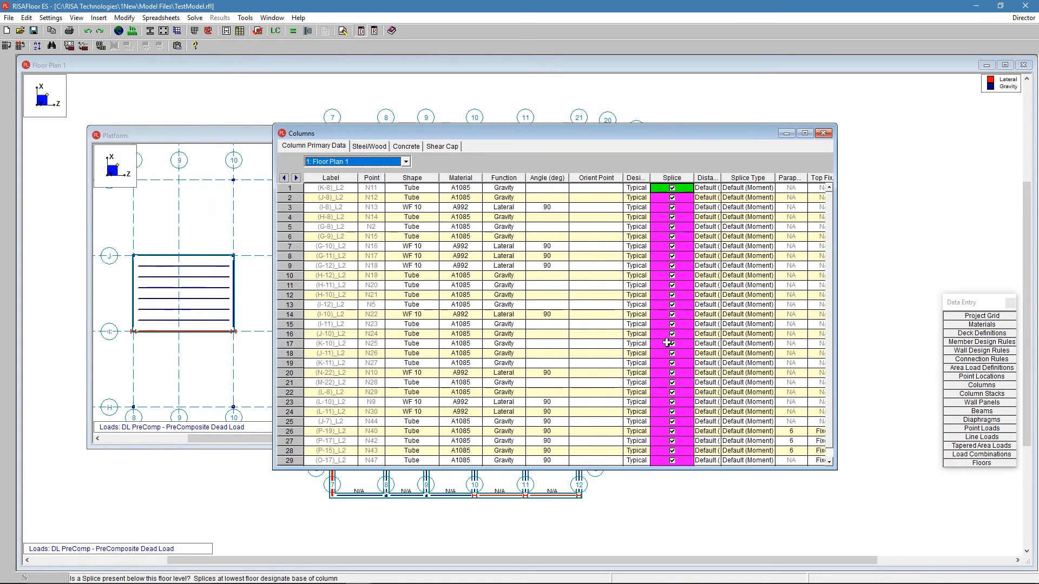
{"action": "right_click", "coordinate": [670, 185]}
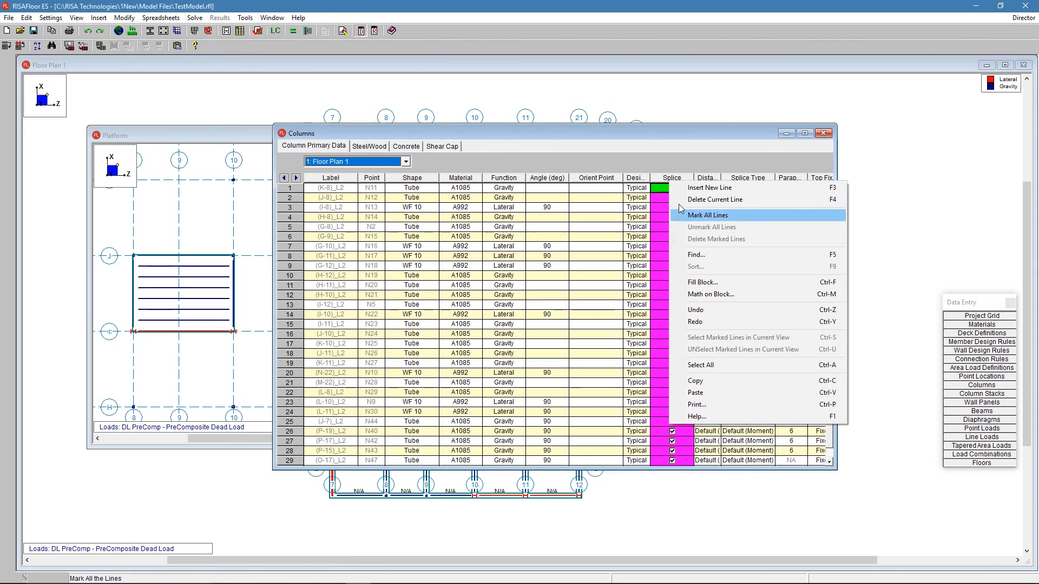
{"action": "left_click", "coordinate": [713, 283]}
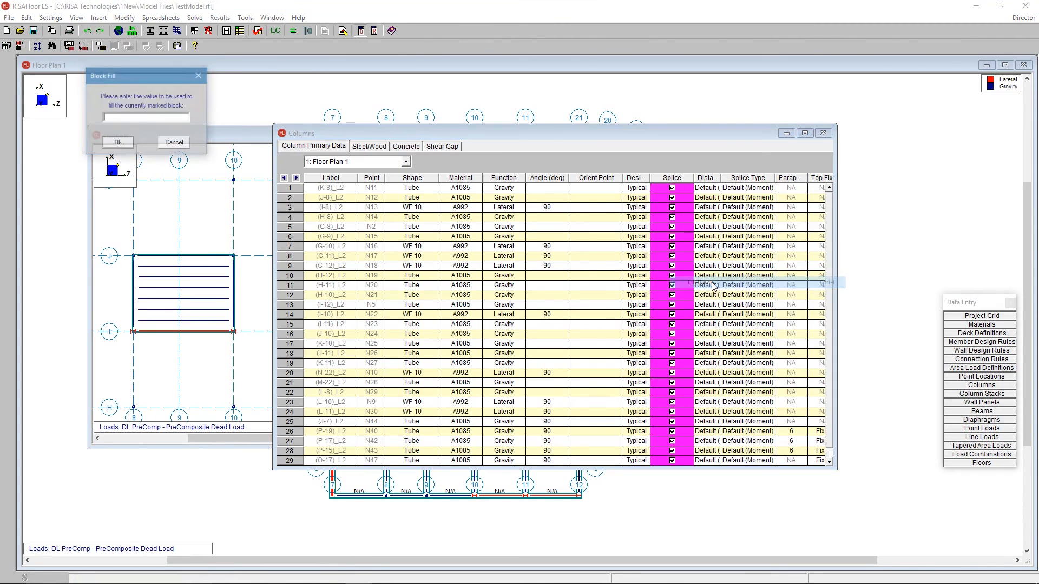
{"action": "left_click", "coordinate": [117, 143]}
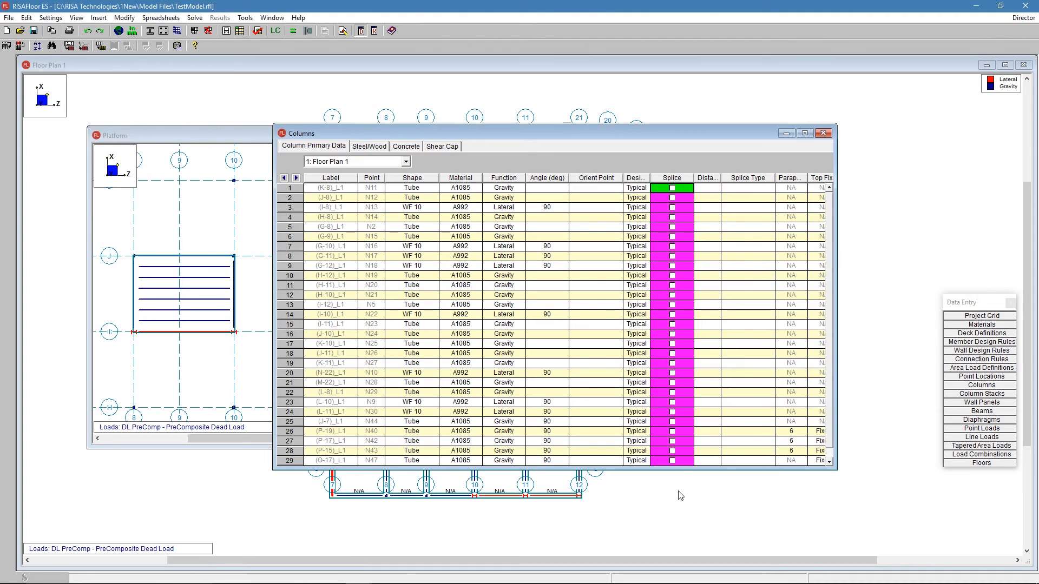
{"action": "left_click", "coordinate": [823, 133]}
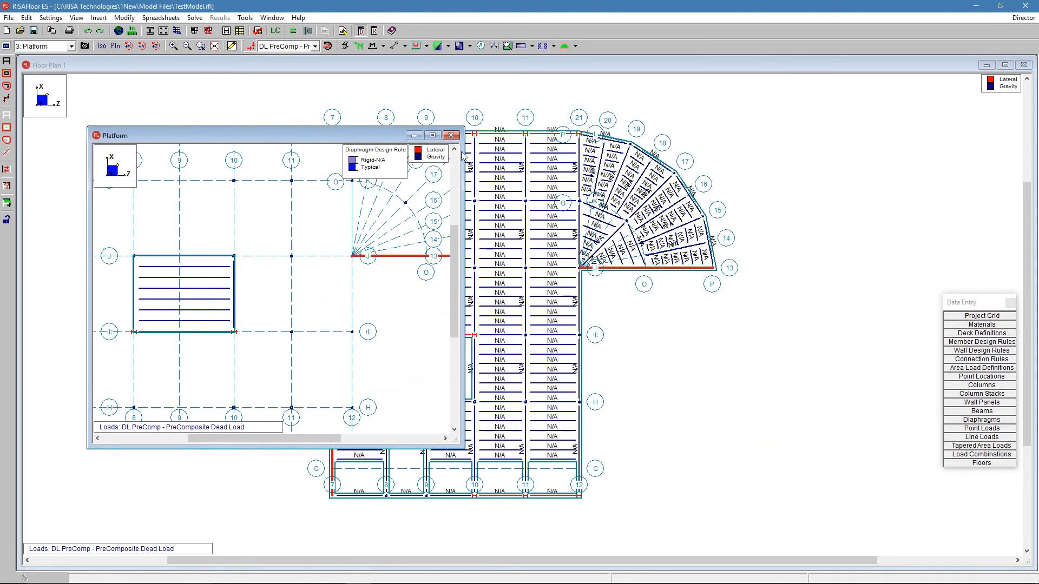
- Maximize the Platform view and recheck the J-11 column stack for continuity through the platform level
{"action": "left_click", "coordinate": [444, 135]}
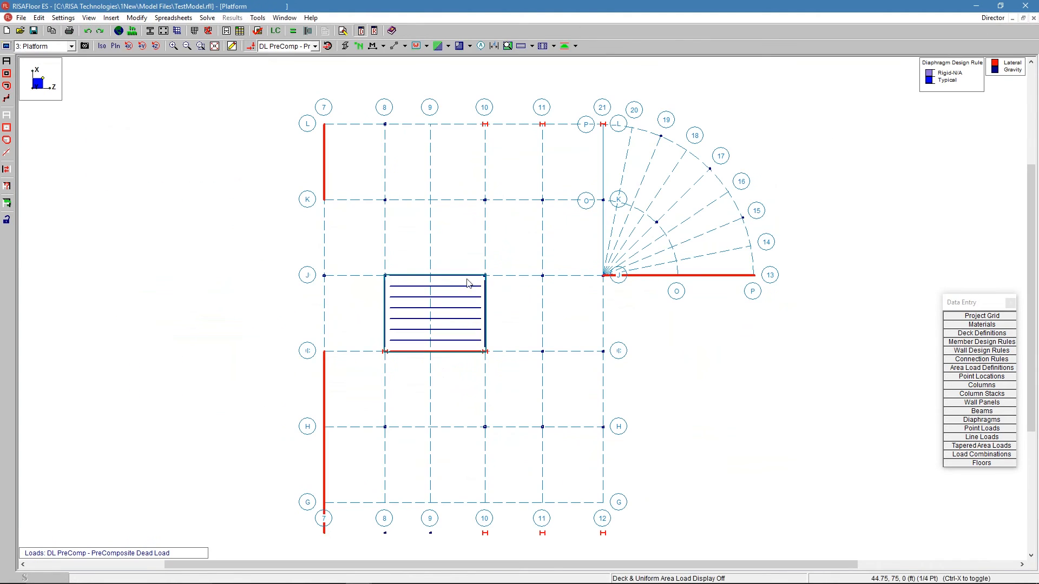
{"action": "double_click", "coordinate": [543, 277]}
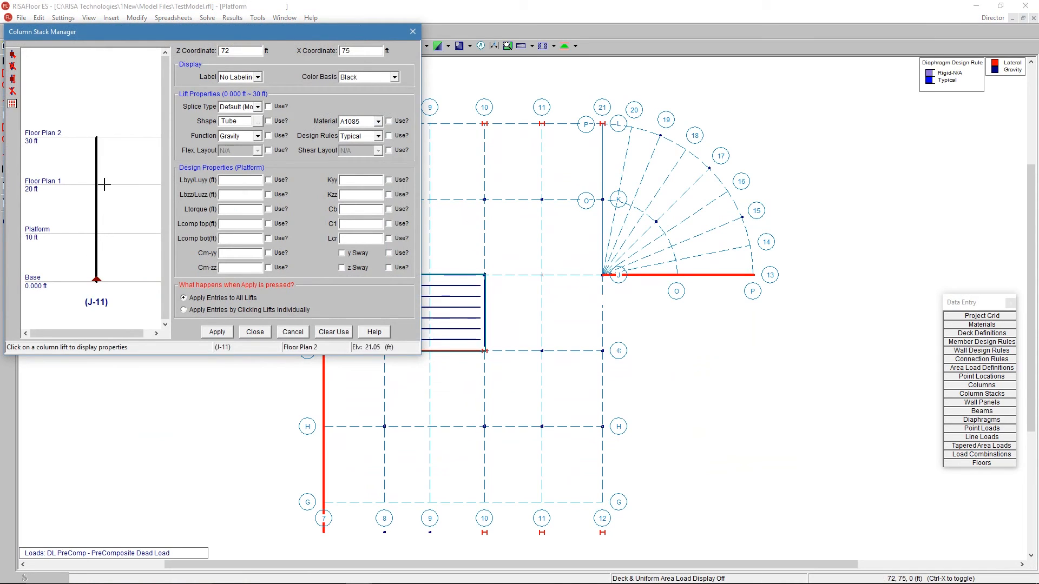
{"action": "left_click", "coordinate": [255, 332]}
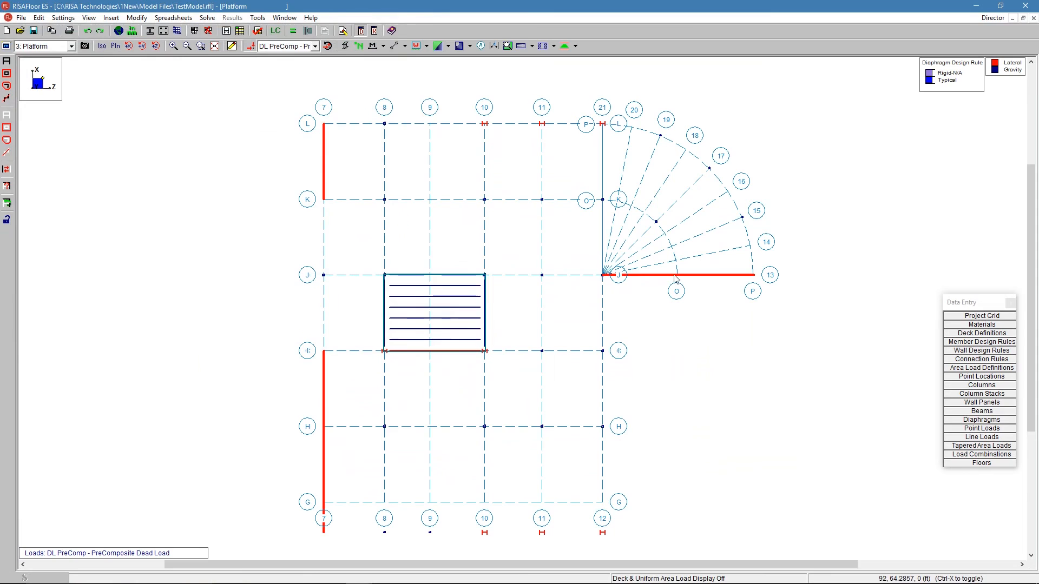
- Delete the two existing regions R3 and R4 from wall panel WP4 along grid line 13 and accept the wall edit
{"action": "double_click", "coordinate": [674, 275]}
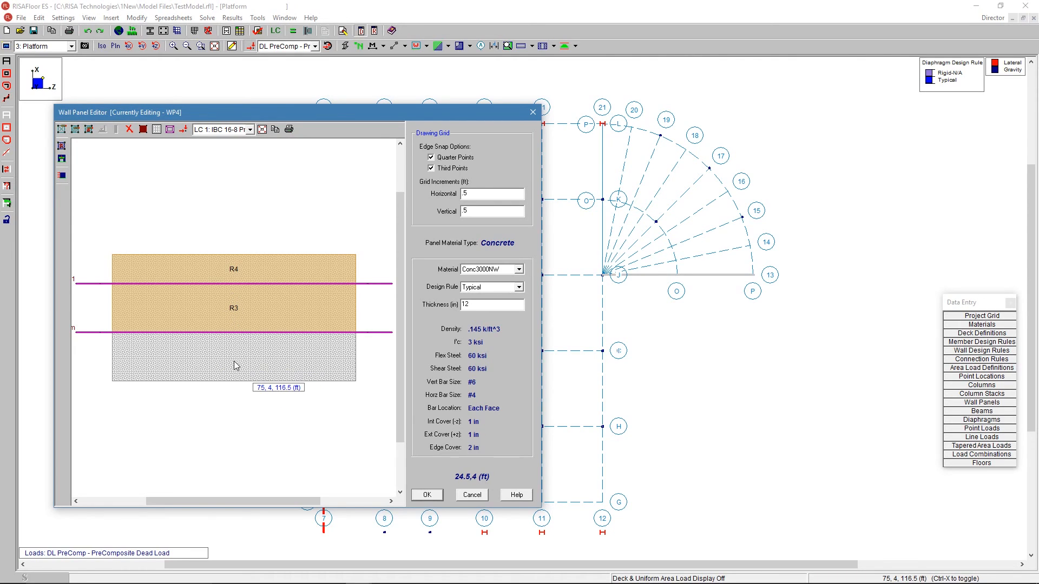
{"action": "left_click", "coordinate": [128, 129]}
{"action": "left_click", "coordinate": [207, 314]}
{"action": "left_click", "coordinate": [216, 274]}
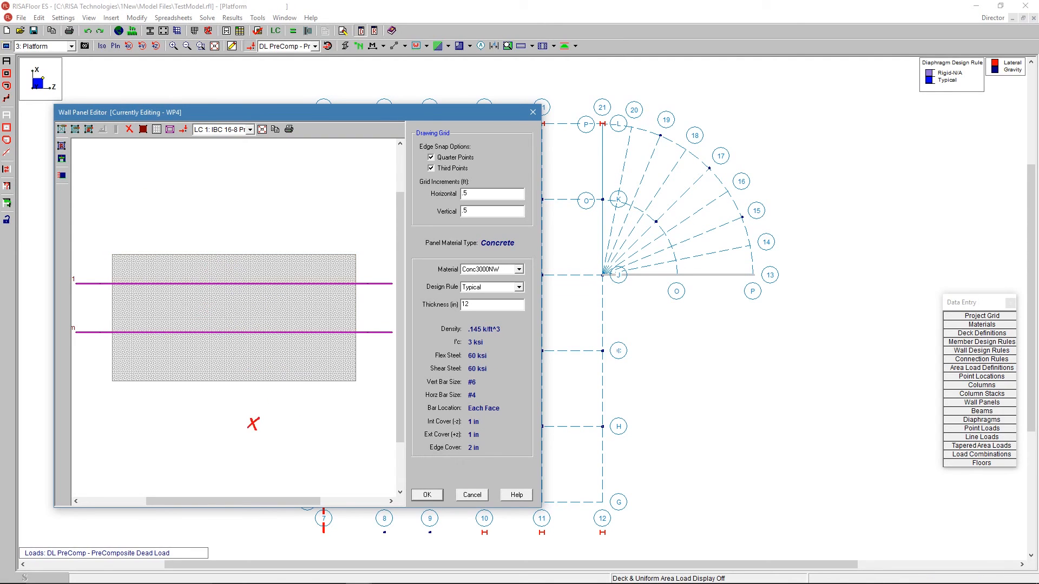
{"action": "left_click", "coordinate": [427, 495]}
- Delete all wall panel regions in the entire model
{"action": "left_click", "coordinate": [258, 18]}
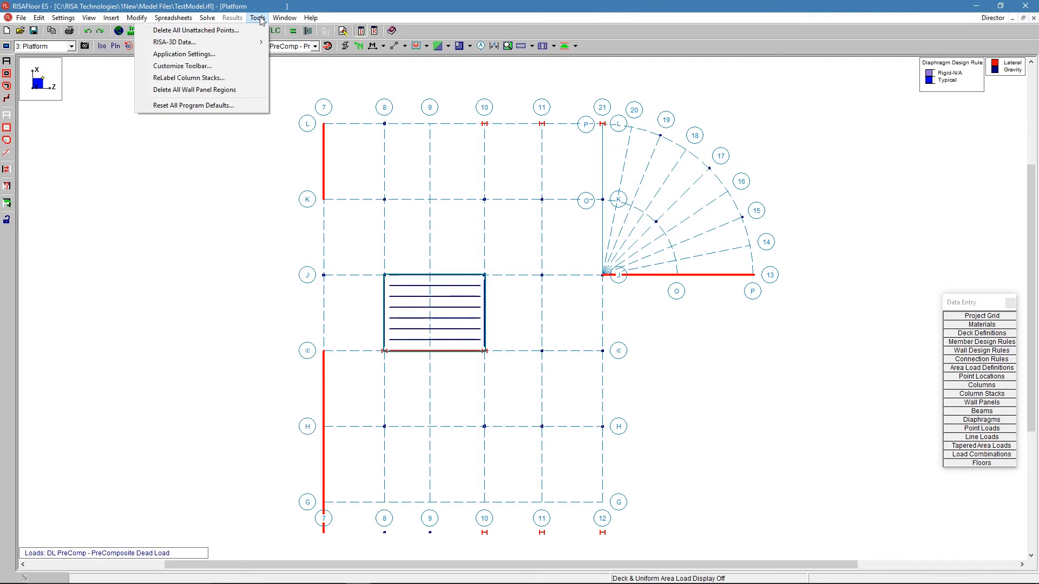
{"action": "left_click", "coordinate": [222, 91]}
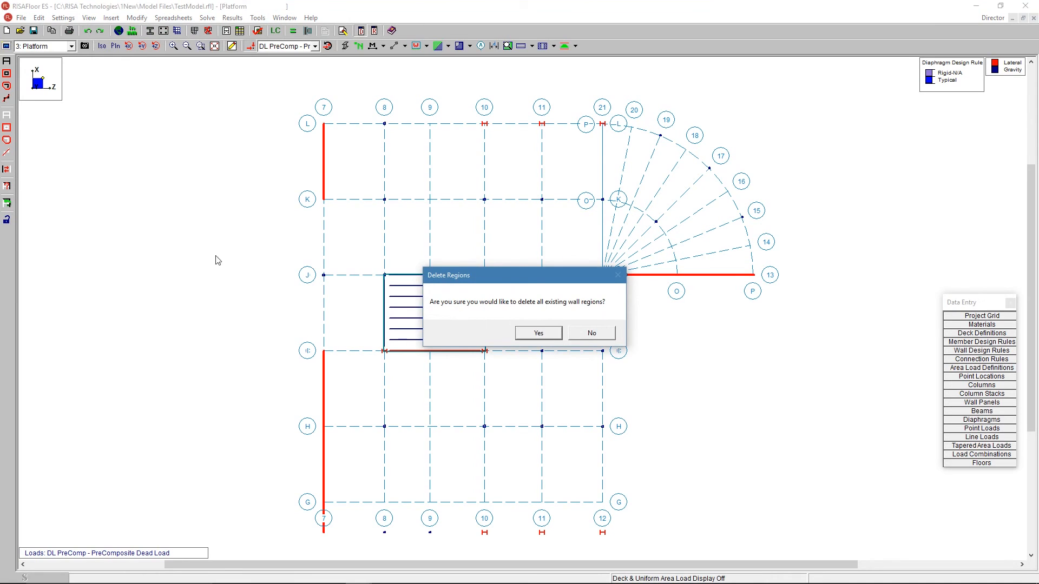
{"action": "left_click", "coordinate": [541, 331]}
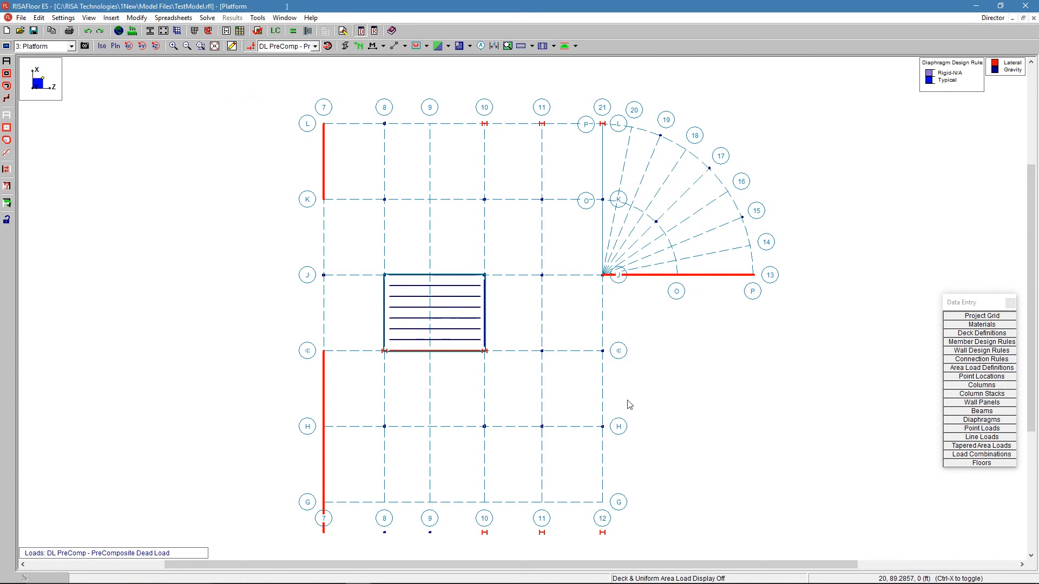
- Solve the model, accept the column size mismatches, and close the Warning Log to return to the maximized Platform view
{"action": "scroll", "coordinate": [353, 206], "scroll_direction": "down", "scroll_amount": 1}
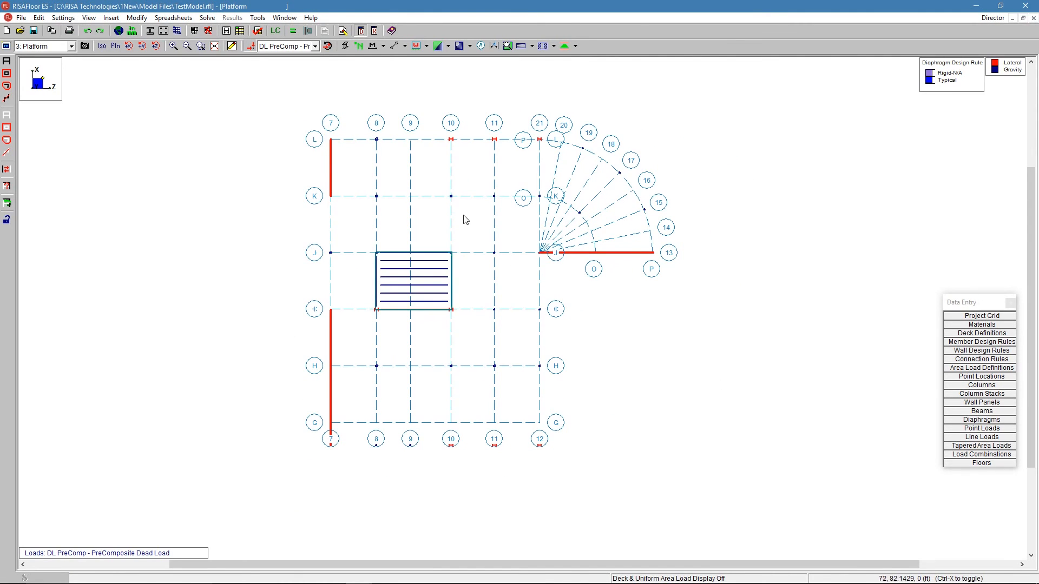
{"action": "left_click", "coordinate": [293, 31]}
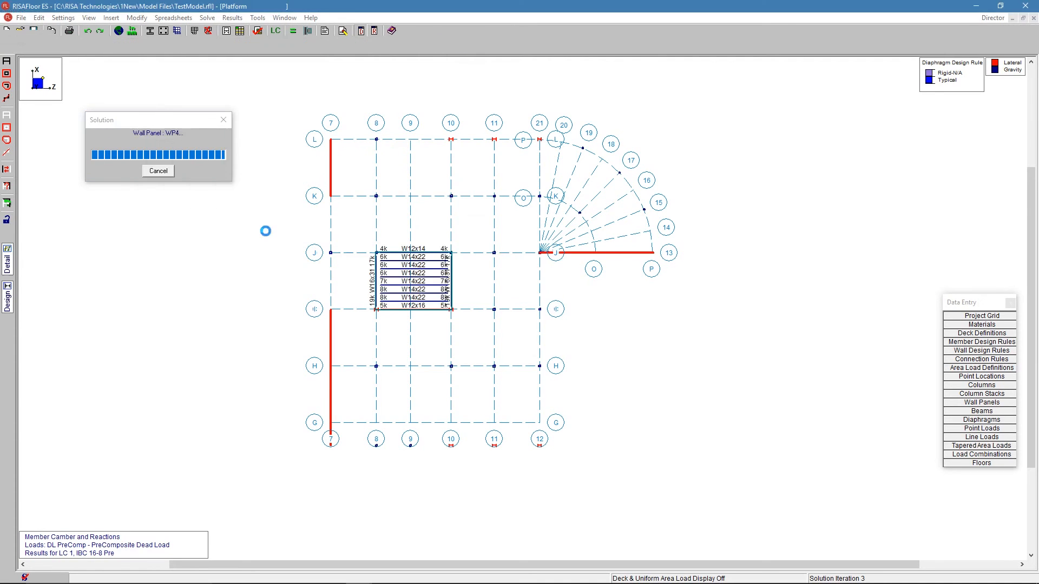
{"action": "left_click", "coordinate": [591, 243]}
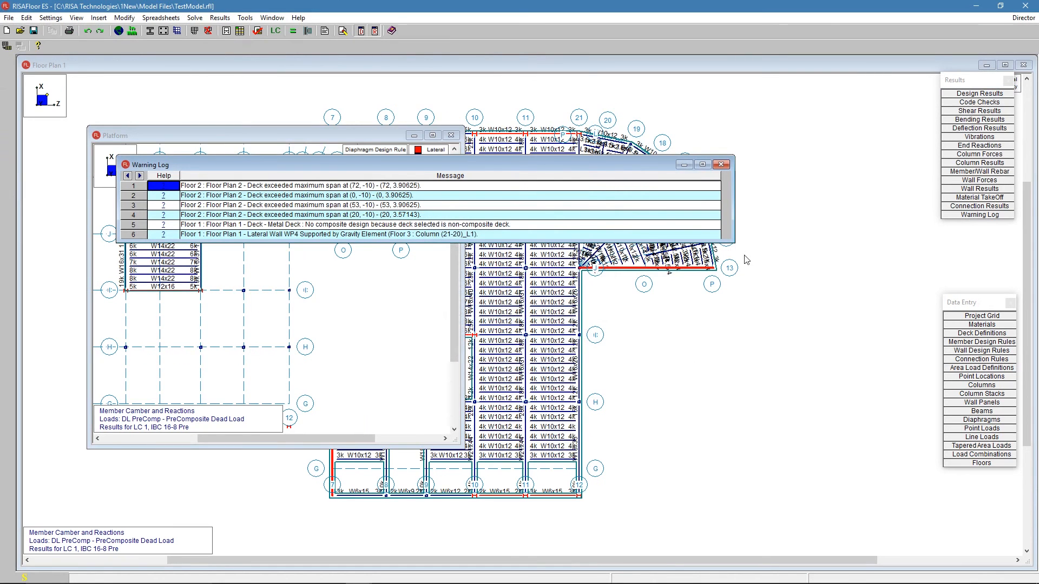
{"action": "left_click", "coordinate": [721, 165]}
{"action": "left_click", "coordinate": [432, 135]}
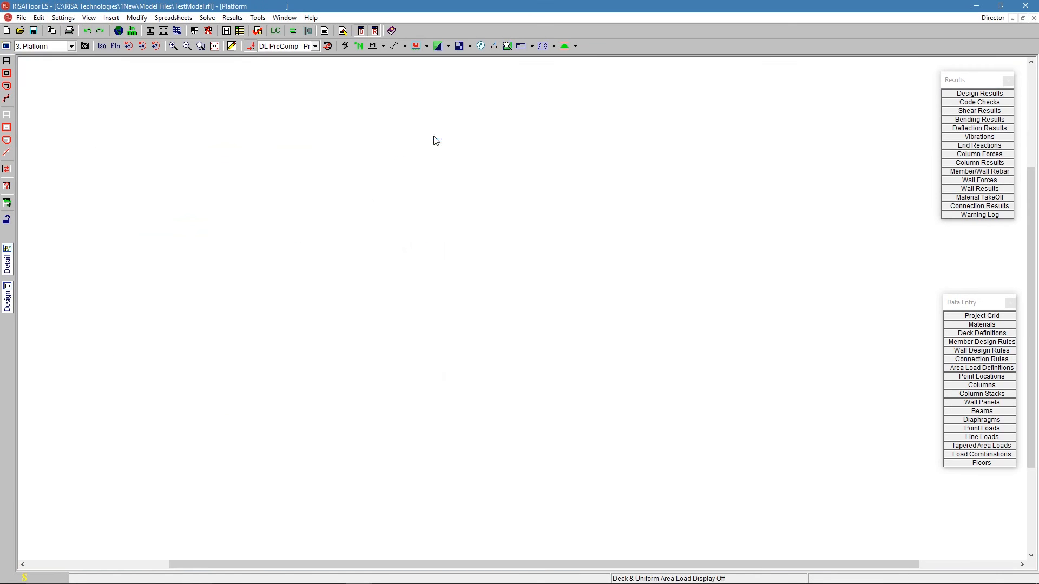
{"action": "scroll", "coordinate": [443, 259], "scroll_direction": "up", "scroll_amount": 1}
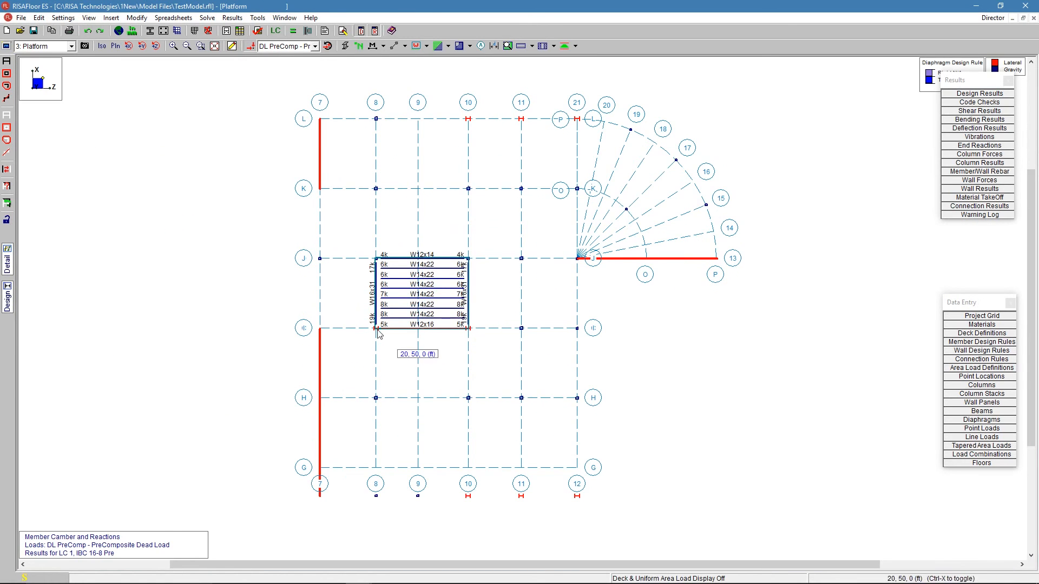
- Check the Floors spreadsheet, then transfer the model to RISA-3D, reviewing and accepting the wind loads for the Platform level
{"action": "left_click", "coordinate": [982, 463]}
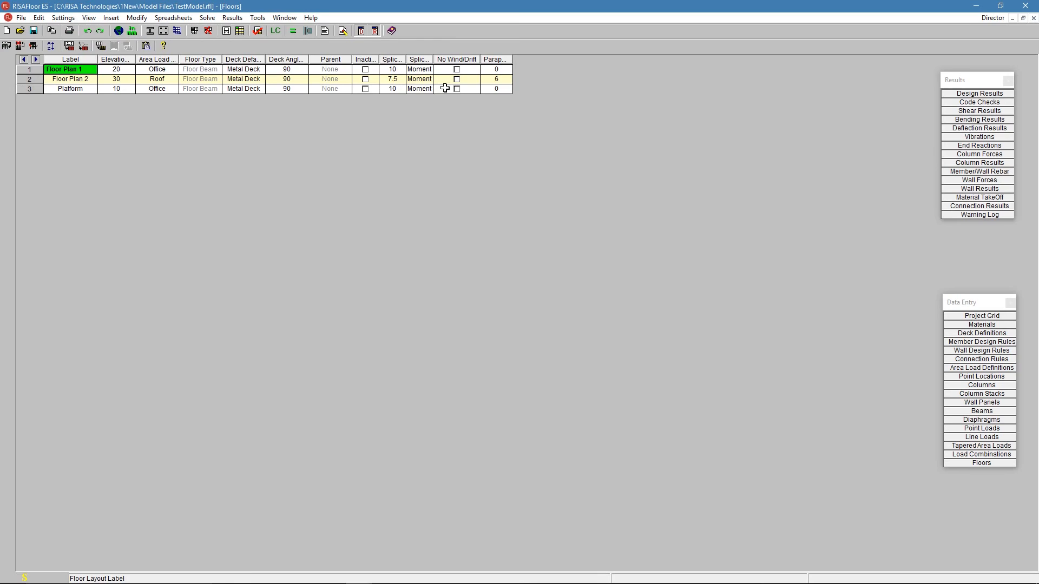
{"action": "left_click", "coordinate": [990, 17]}
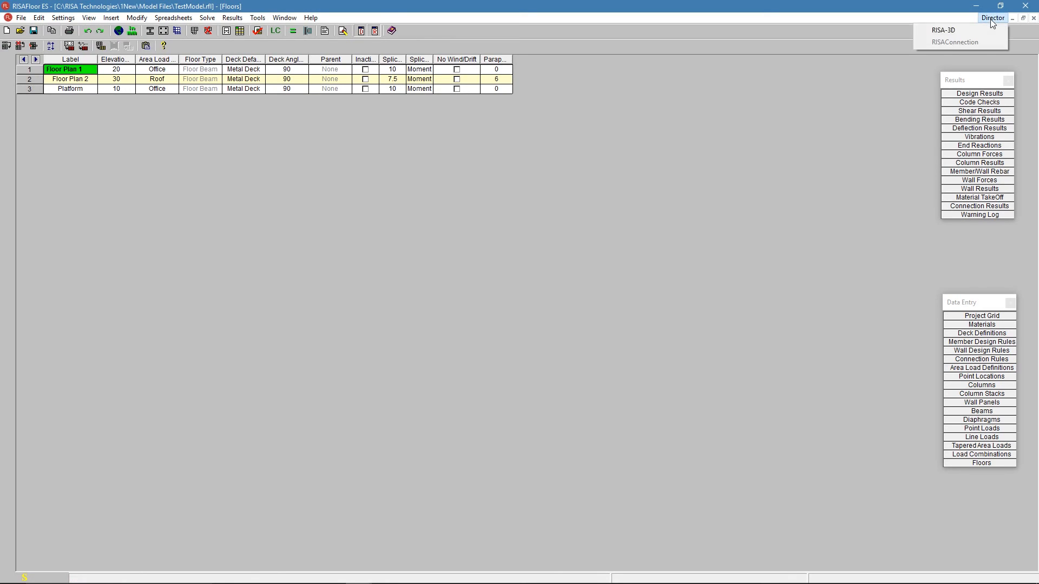
{"action": "left_click", "coordinate": [987, 29]}
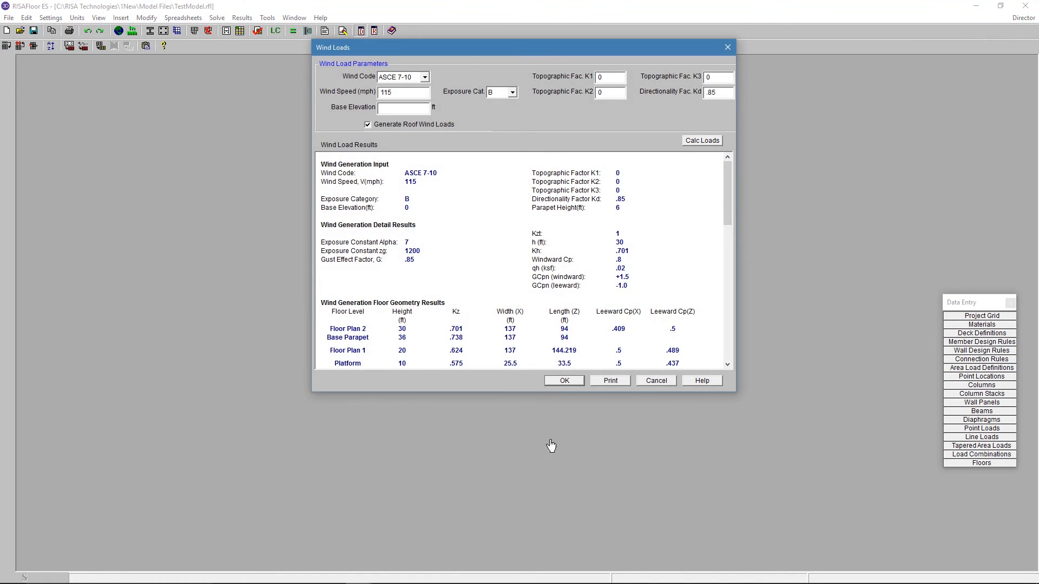
{"action": "left_click_drag", "start_coordinate": [727, 185], "coordinate": [723, 203]}
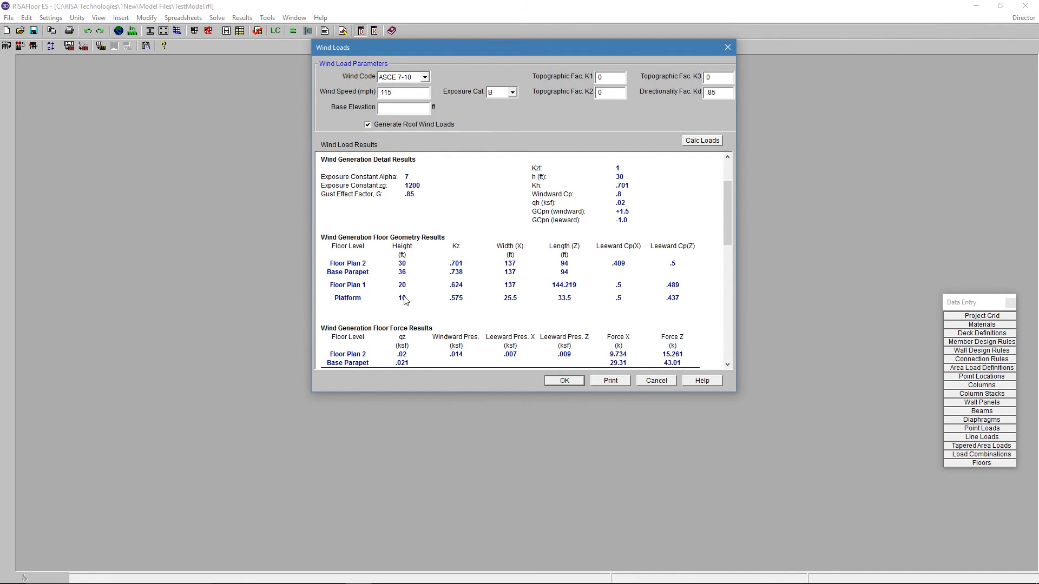
{"action": "left_click", "coordinate": [562, 382]}
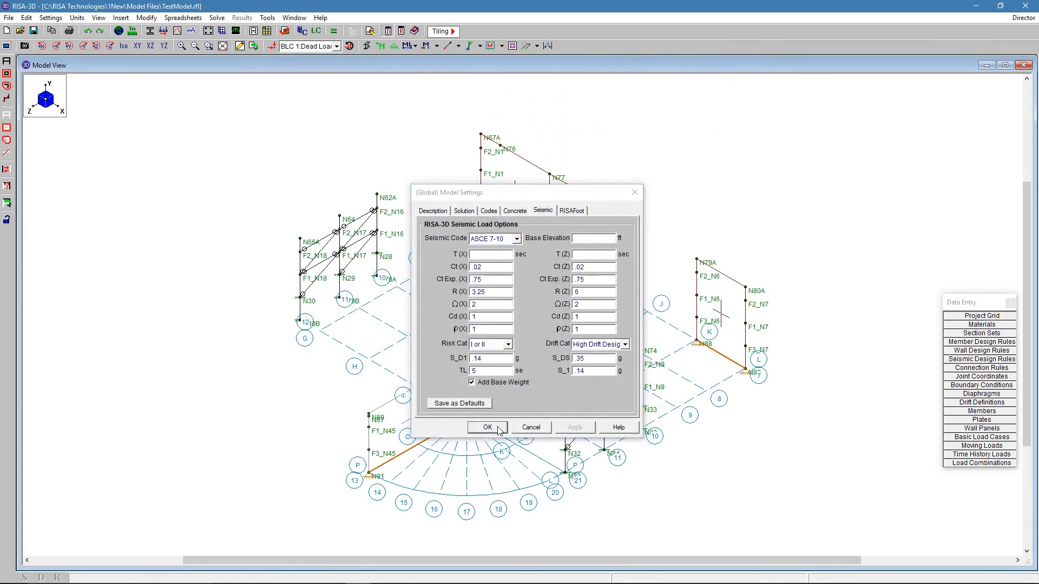
{"action": "left_click", "coordinate": [531, 427]}
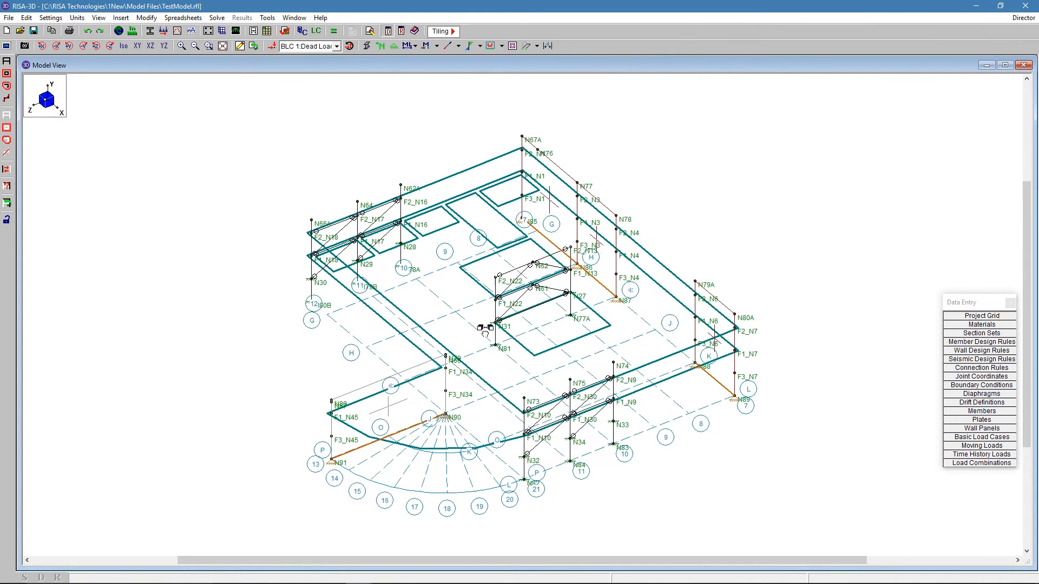
- Show the loads of BLC 28, Semi-Rigid Wind Load +X, on the 3D model
{"action": "left_click", "coordinate": [293, 47]}
{"action": "scroll", "coordinate": [352, 135], "scroll_direction": "down", "scroll_amount": 5}
{"action": "scroll", "coordinate": [355, 149], "scroll_direction": "down", "scroll_amount": 2}
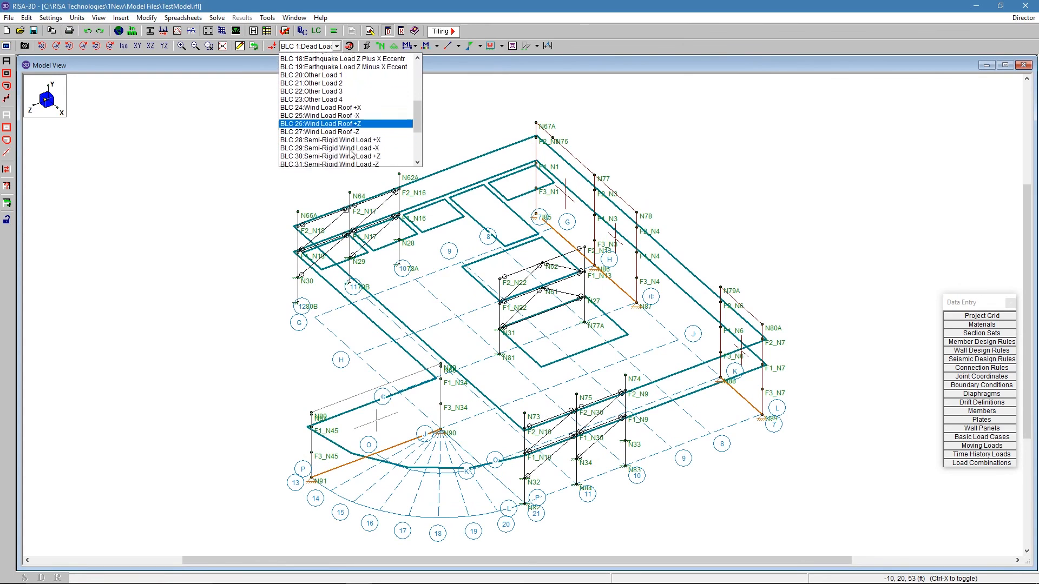
{"action": "left_click", "coordinate": [356, 130]}
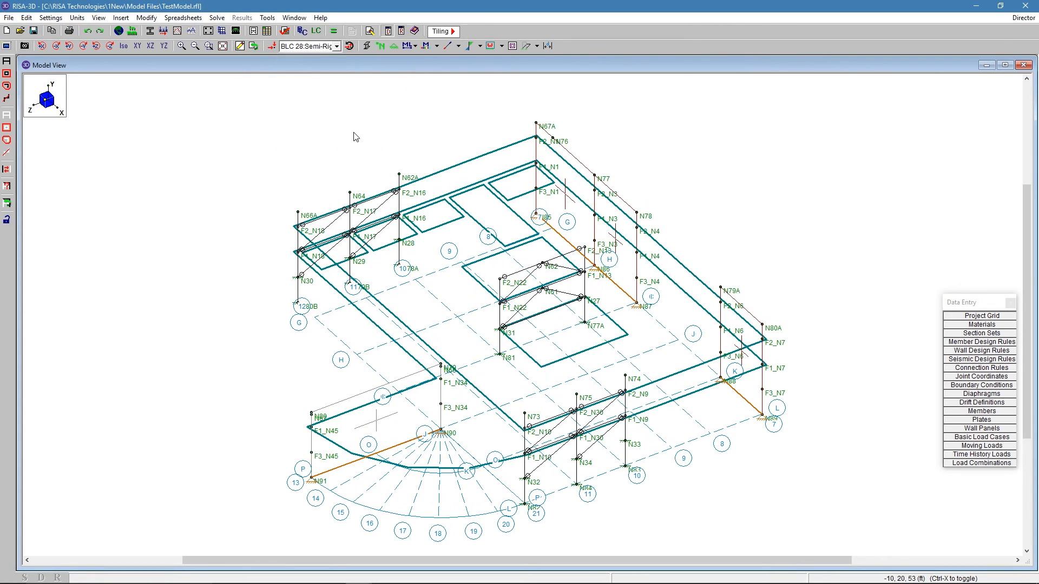
{"action": "left_click", "coordinate": [271, 45]}
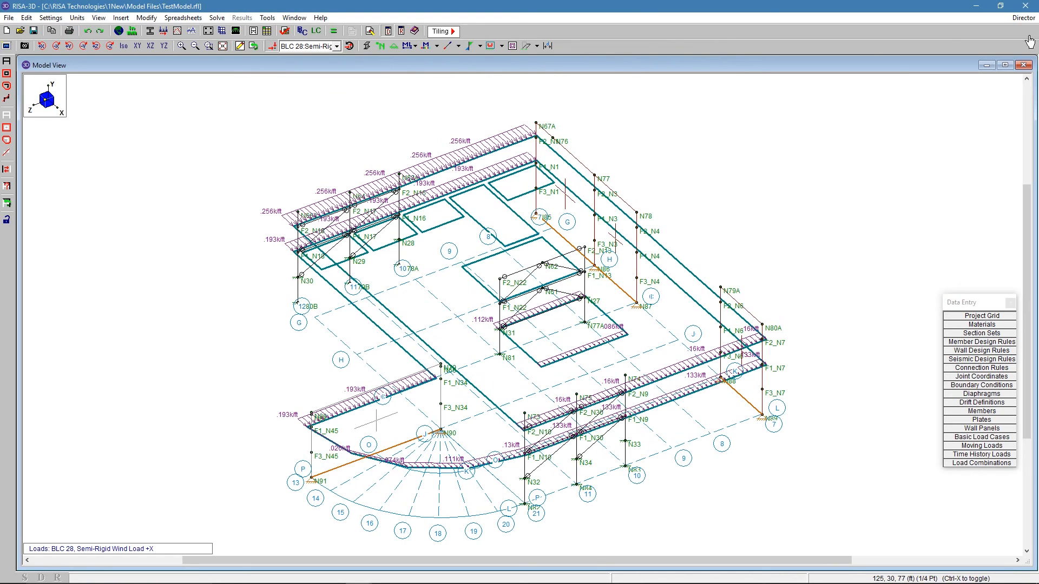
- Switch back to RISAFloor and enable No Wind/Drift for the Platform floor in the Floors spreadsheet
{"action": "left_click", "coordinate": [1022, 18]}
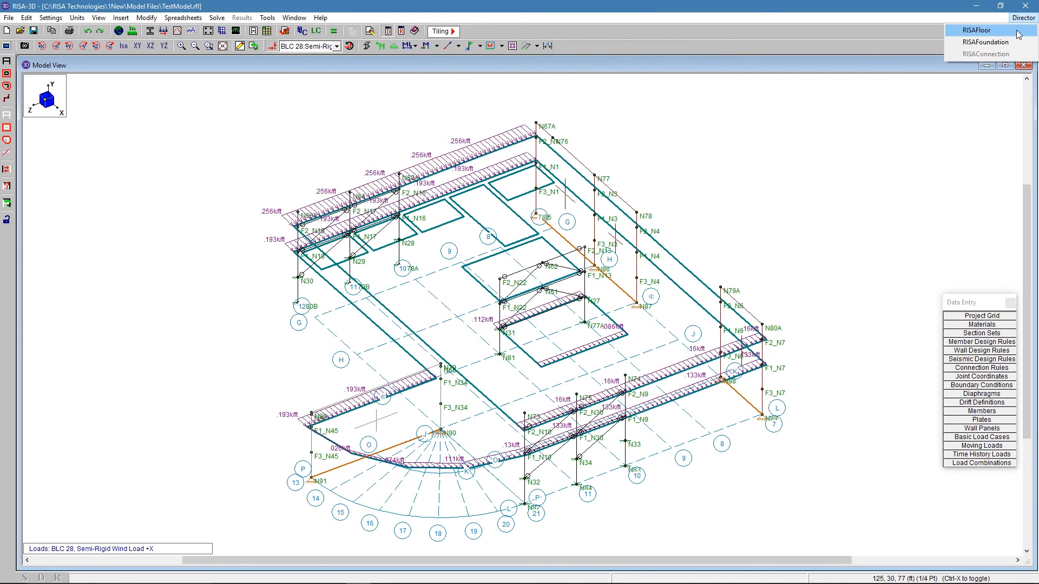
{"action": "left_click", "coordinate": [1018, 32]}
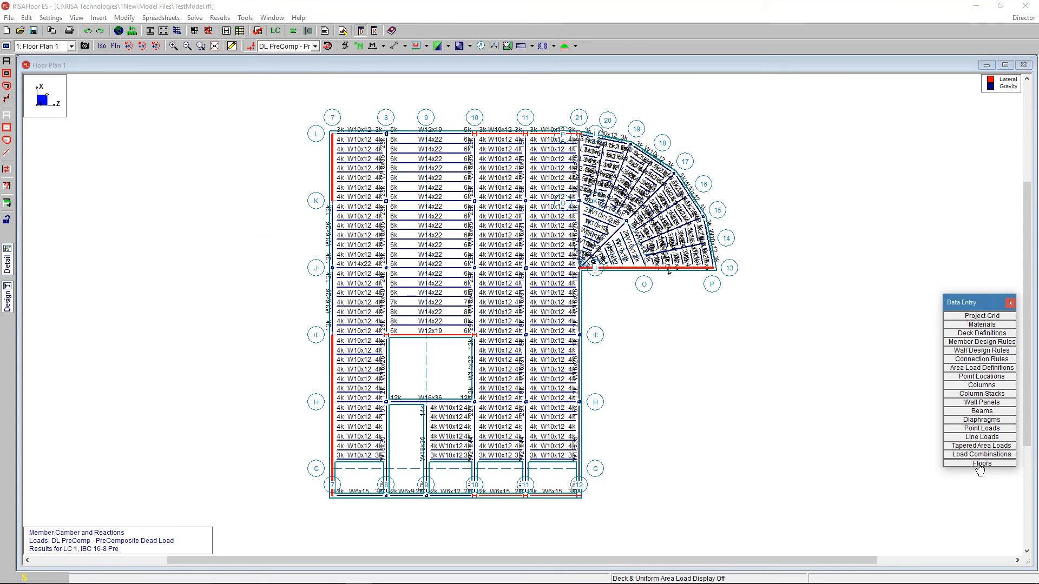
{"action": "left_click", "coordinate": [980, 463]}
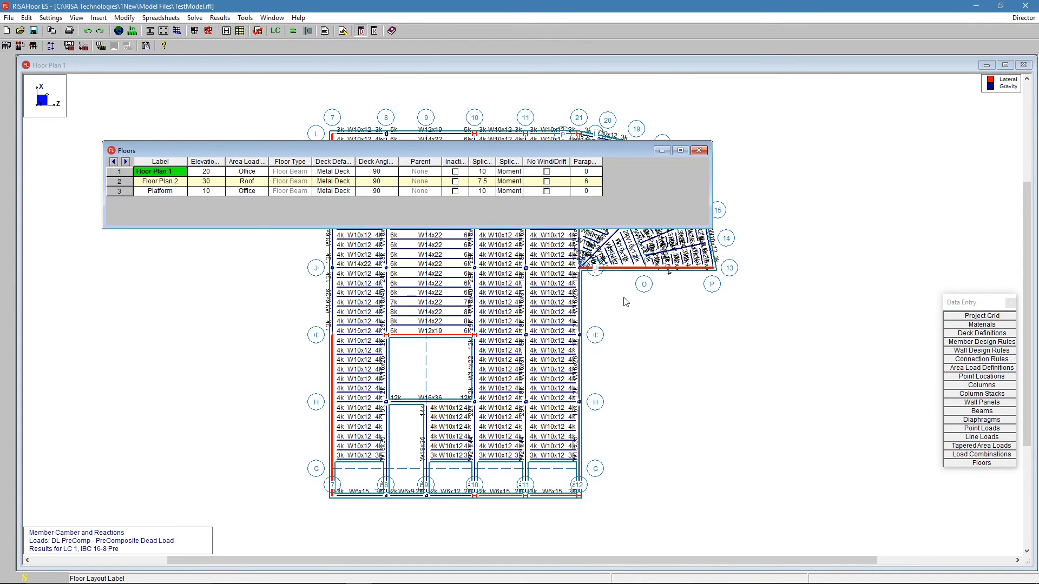
{"action": "left_click", "coordinate": [546, 191]}
{"action": "left_click", "coordinate": [205, 144]}
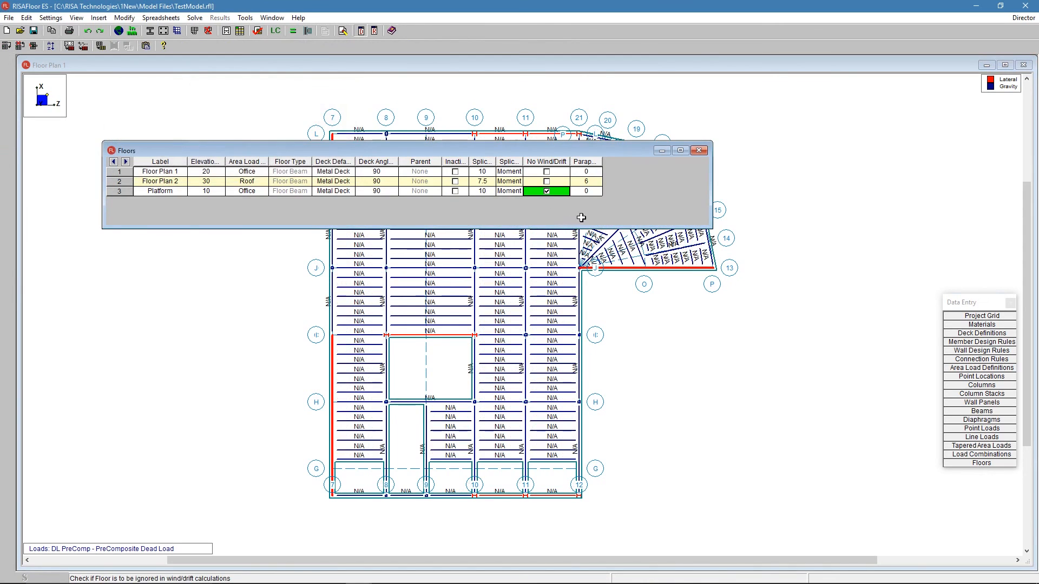
- Solve the model again, accept the column size mismatches, and close the Warning Log and Floors spreadsheet
{"action": "left_click", "coordinate": [294, 31]}
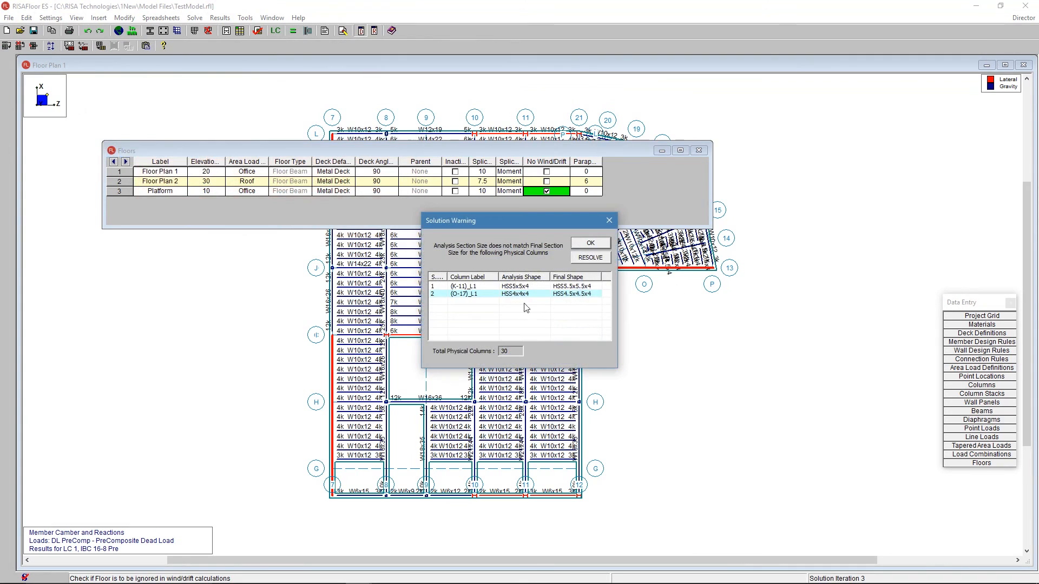
{"action": "left_click", "coordinate": [585, 243]}
{"action": "left_click", "coordinate": [721, 165]}
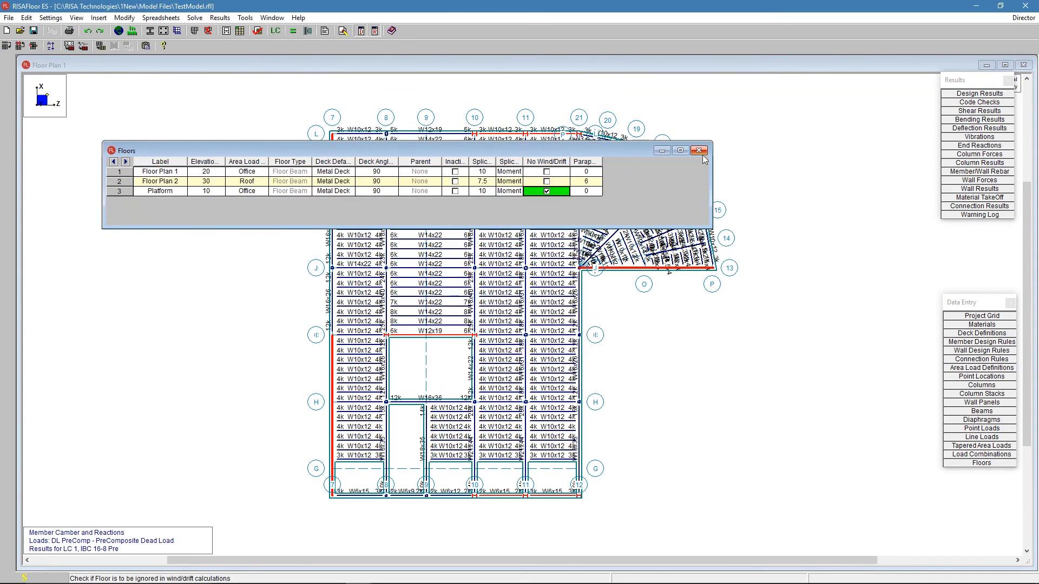
{"action": "left_click", "coordinate": [699, 151]}
- Switch to RISA-3D, review which floors appear in the regenerated wind geometry and force results, and accept the wind loads
{"action": "left_click", "coordinate": [1023, 18]}
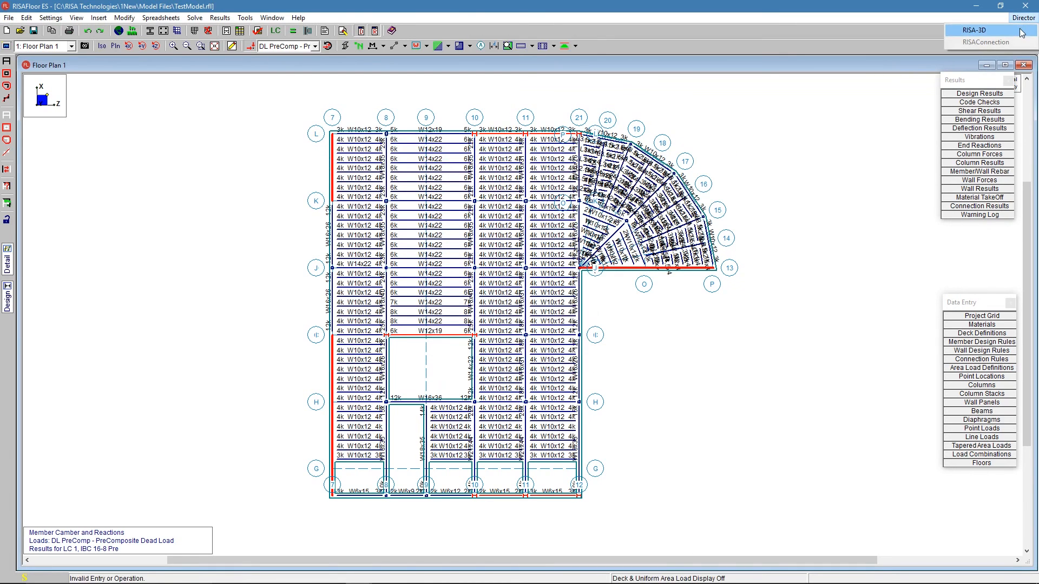
{"action": "left_click", "coordinate": [975, 30]}
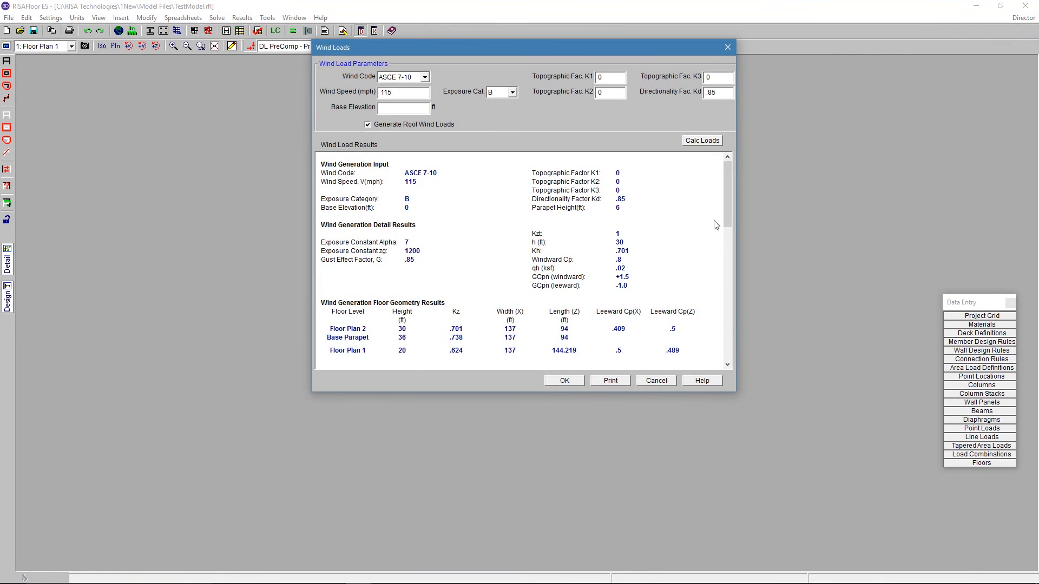
{"action": "left_click_drag", "start_coordinate": [727, 214], "coordinate": [723, 245]}
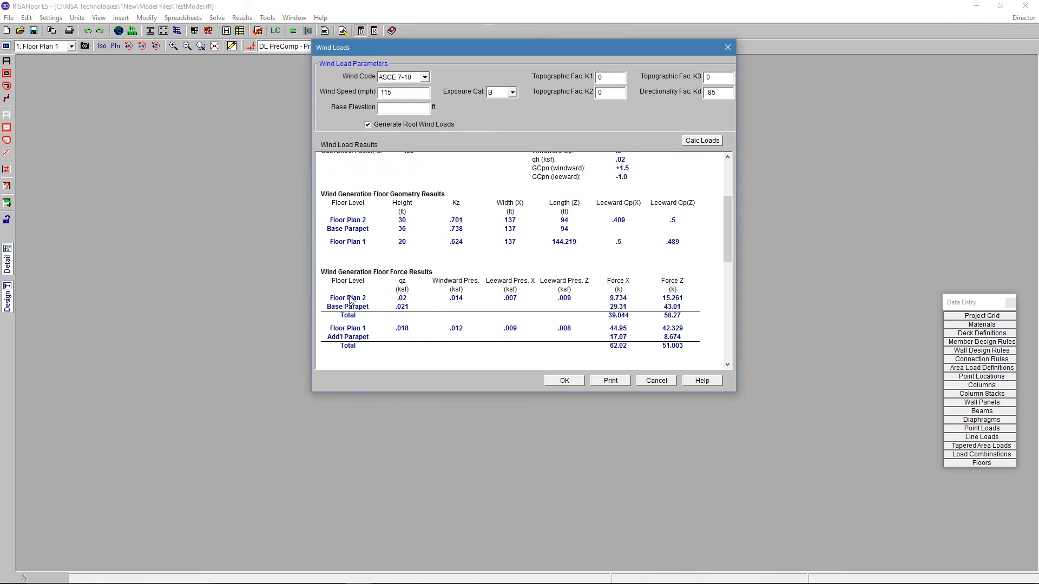
{"action": "left_click_drag", "start_coordinate": [730, 236], "coordinate": [730, 209]}
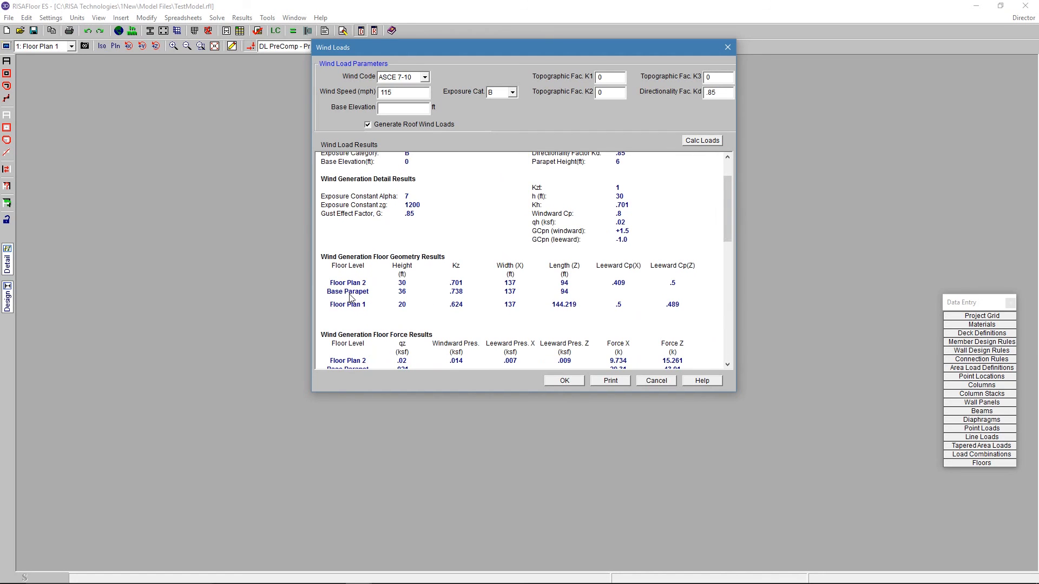
{"action": "left_click", "coordinate": [565, 381]}
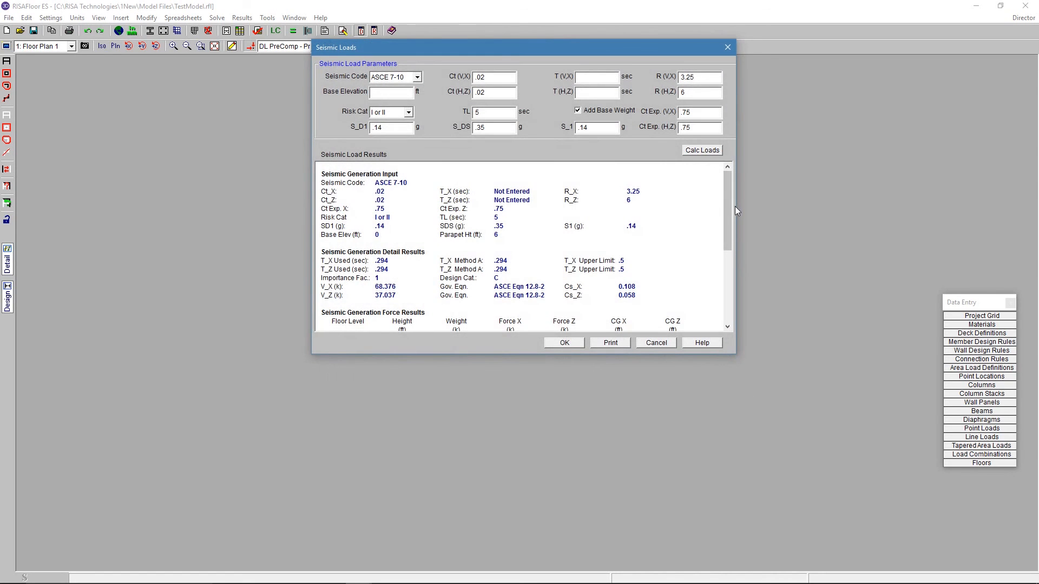
- Review the seismic force and diaphragm results including the Platform level, then accept the seismic loads and global model settings
{"action": "left_click_drag", "start_coordinate": [729, 207], "coordinate": [728, 243]}
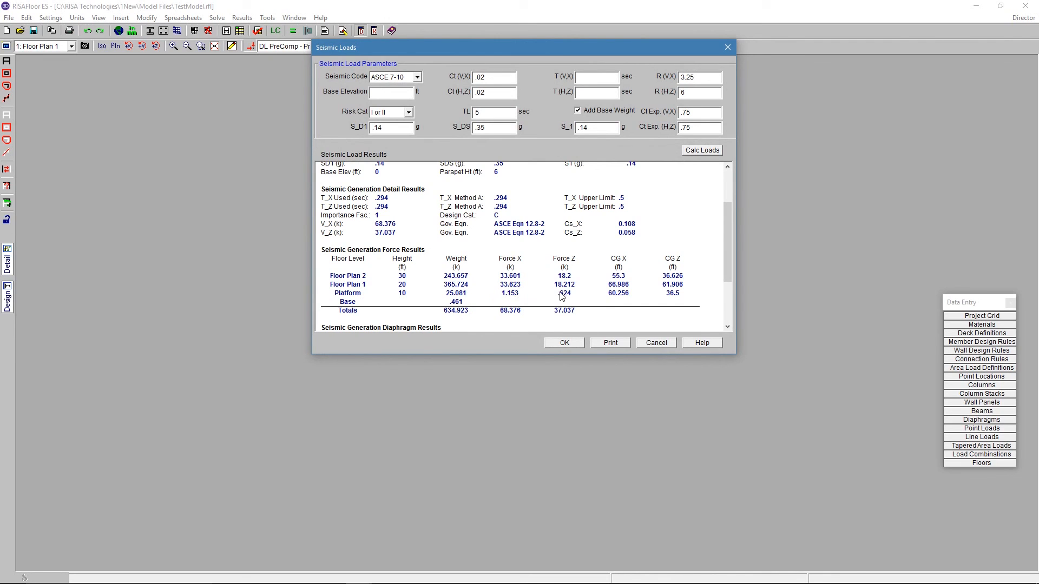
{"action": "left_click_drag", "start_coordinate": [729, 220], "coordinate": [729, 245]}
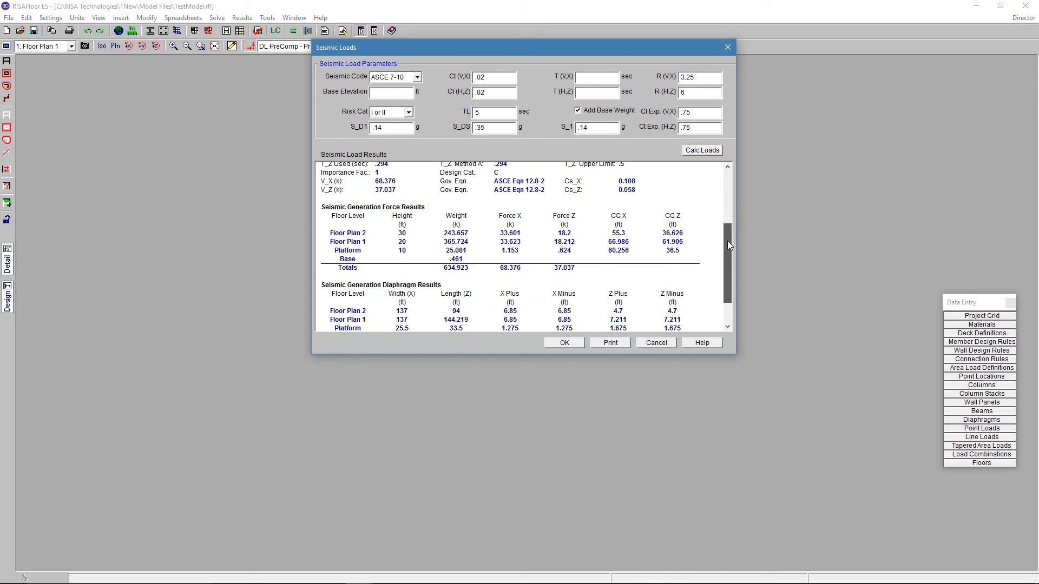
{"action": "left_click_drag", "start_coordinate": [728, 245], "coordinate": [728, 180]}
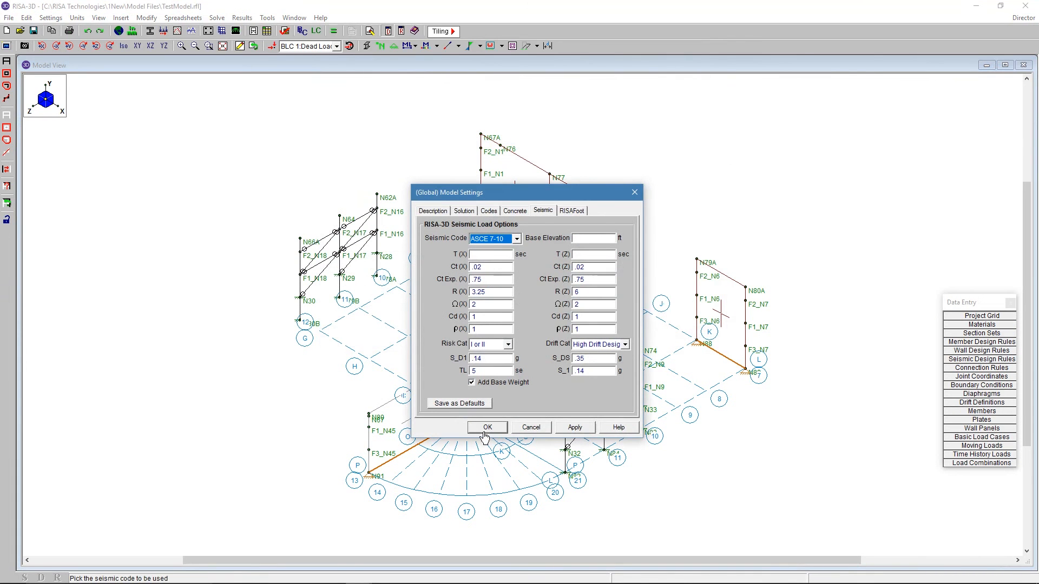
{"action": "left_click", "coordinate": [486, 428]}
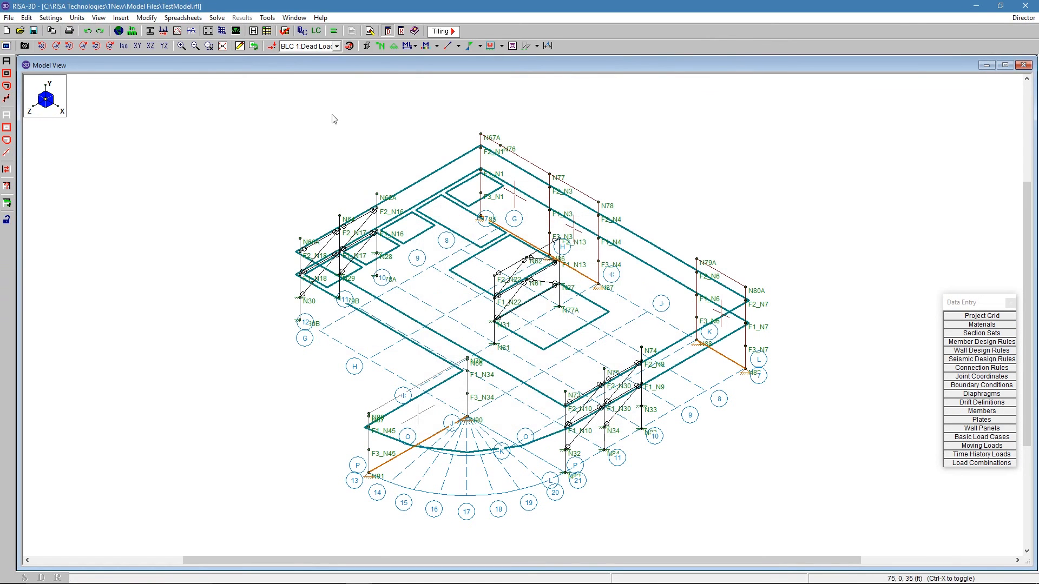
- Display the loads of BLC 28, Semi-Rigid Wind Load +X, on the model to check which floor levels receive wind
{"action": "left_click", "coordinate": [272, 48]}
{"action": "left_click", "coordinate": [295, 49]}
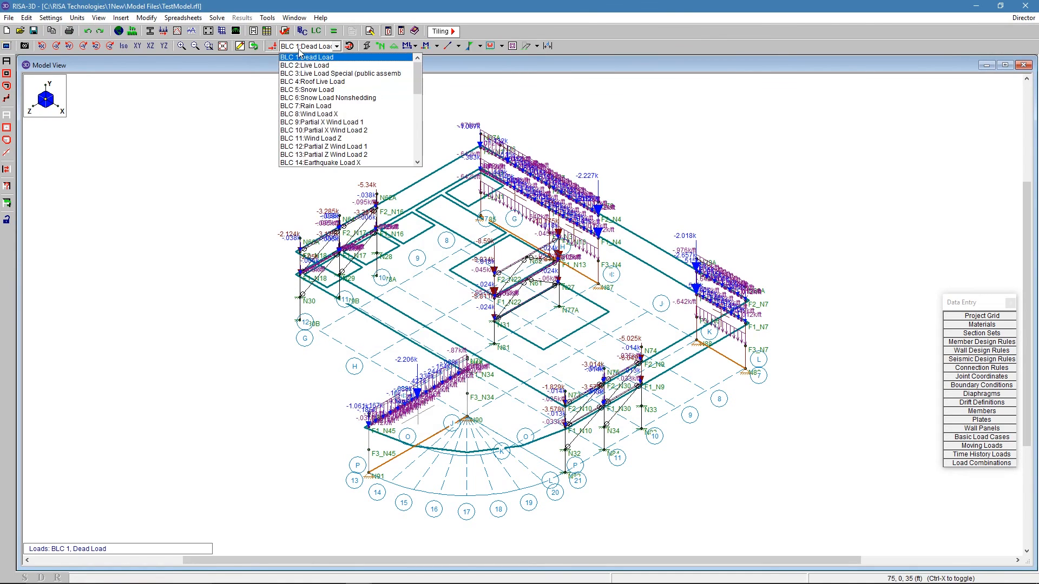
{"action": "scroll", "coordinate": [318, 154], "scroll_direction": "down", "scroll_amount": 3}
{"action": "scroll", "coordinate": [317, 155], "scroll_direction": "down", "scroll_amount": 3}
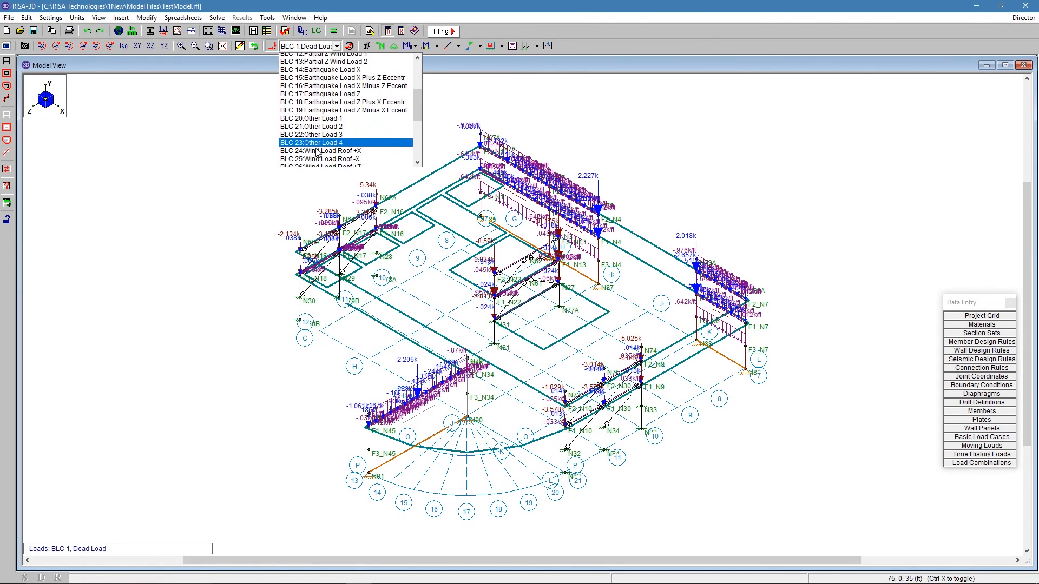
{"action": "left_click", "coordinate": [331, 155]}
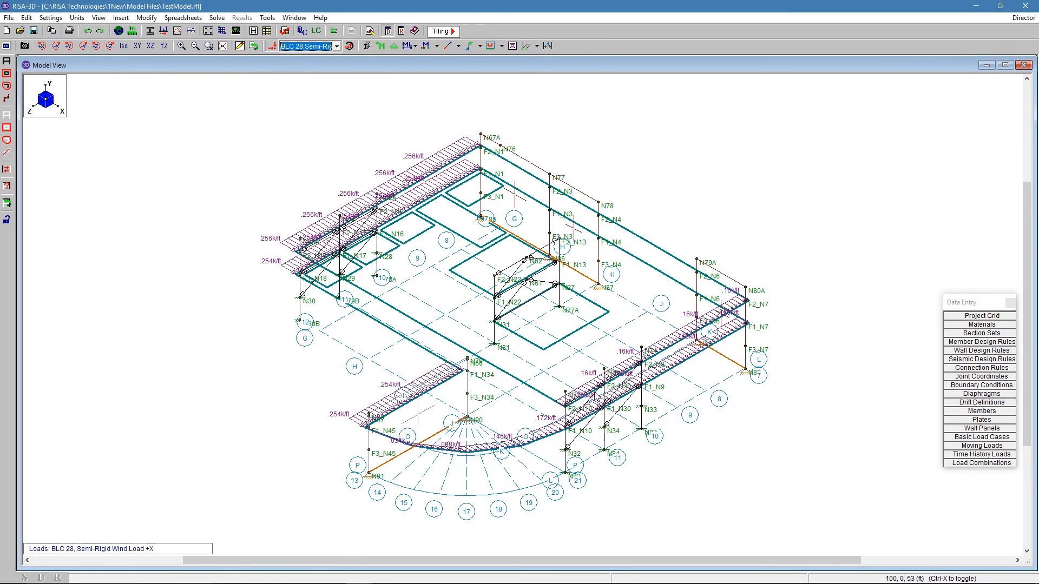
- Display the BLC 17 Earthquake Load Z loads and examine them on each floor level from an edge-on angle and in isometric view
{"action": "left_click", "coordinate": [315, 49]}
{"action": "scroll", "coordinate": [341, 117], "scroll_direction": "up", "scroll_amount": 5}
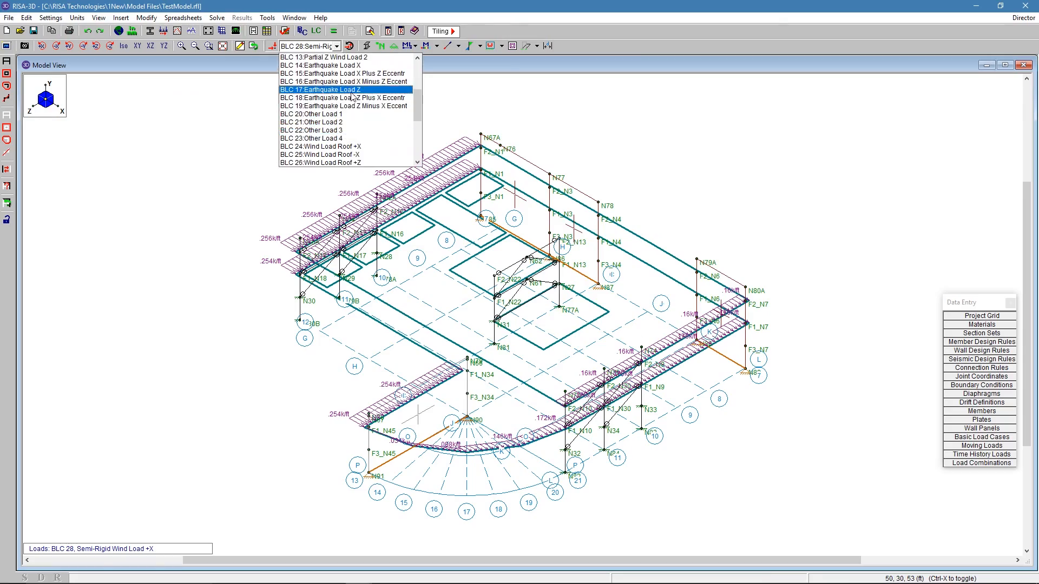
{"action": "left_click", "coordinate": [349, 85]}
{"action": "middle_click_drag", "start_coordinate": [784, 314], "coordinate": [741, 247], "text": "shift"}
{"action": "scroll", "coordinate": [582, 317], "scroll_direction": "up", "scroll_amount": 5}
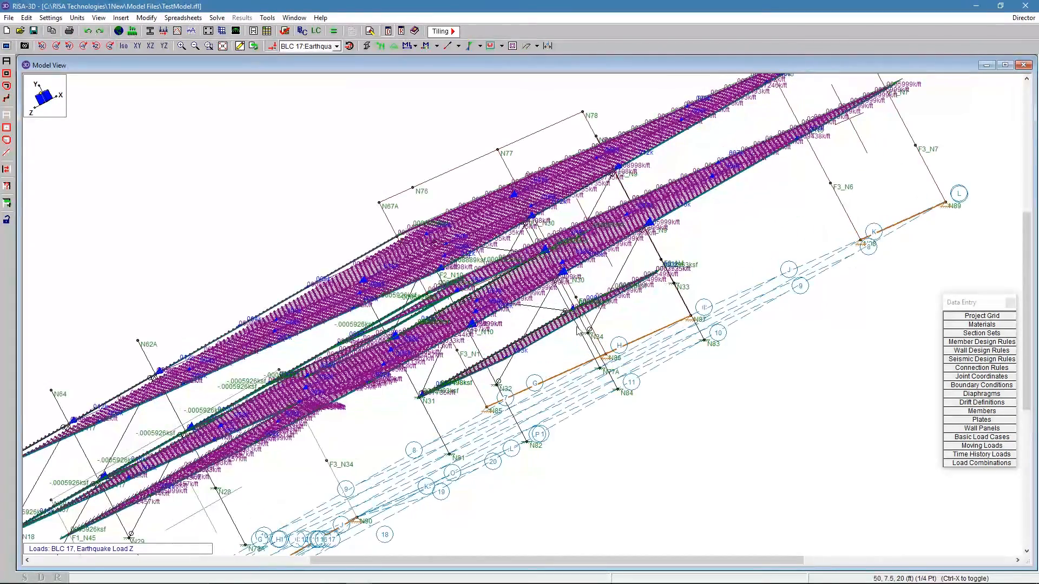
{"action": "scroll", "coordinate": [533, 325], "scroll_direction": "down", "scroll_amount": 1}
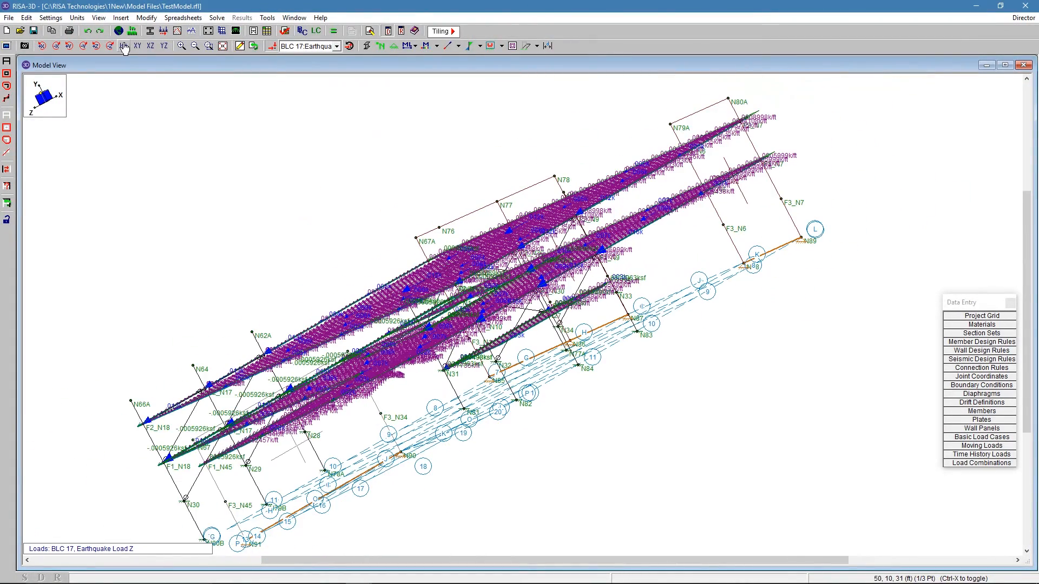
{"action": "left_click", "coordinate": [123, 45]}
{"action": "scroll", "coordinate": [433, 297], "scroll_direction": "down", "scroll_amount": 2}
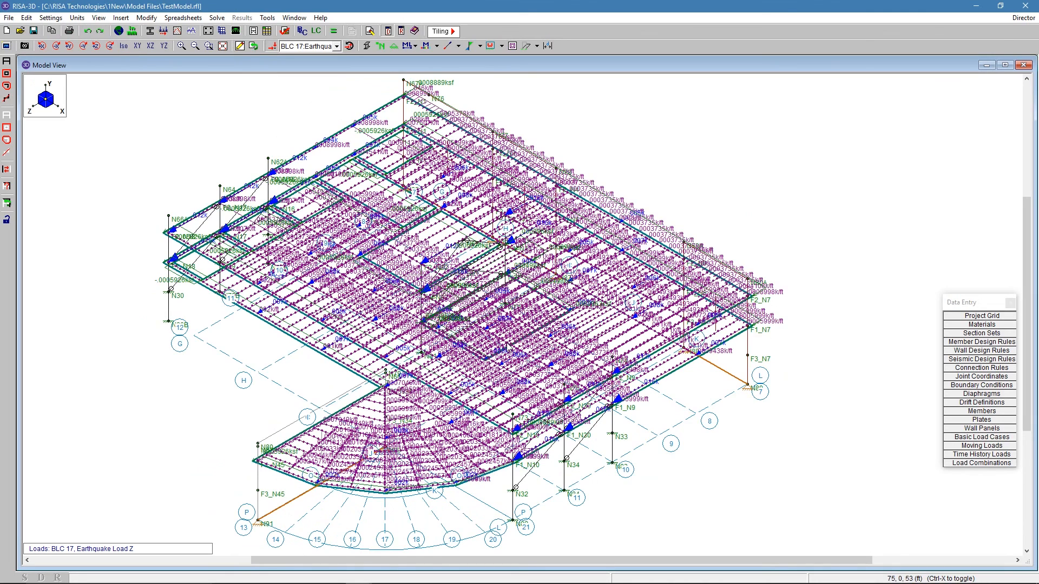
- Switch back to RISAFloor from RISA-3D
{"action": "left_click", "coordinate": [1023, 18]}
{"action": "left_click", "coordinate": [1022, 32]}
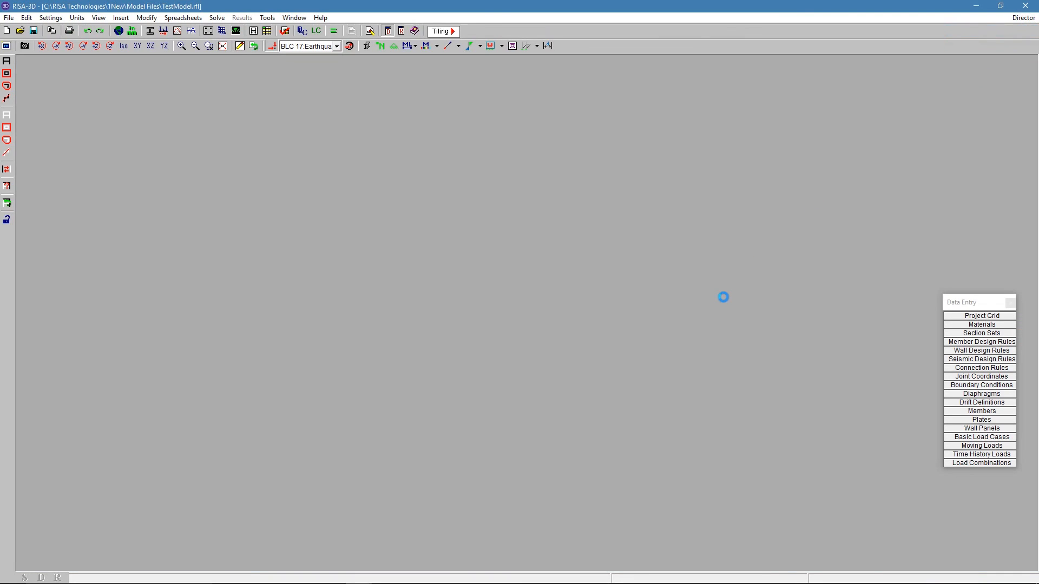